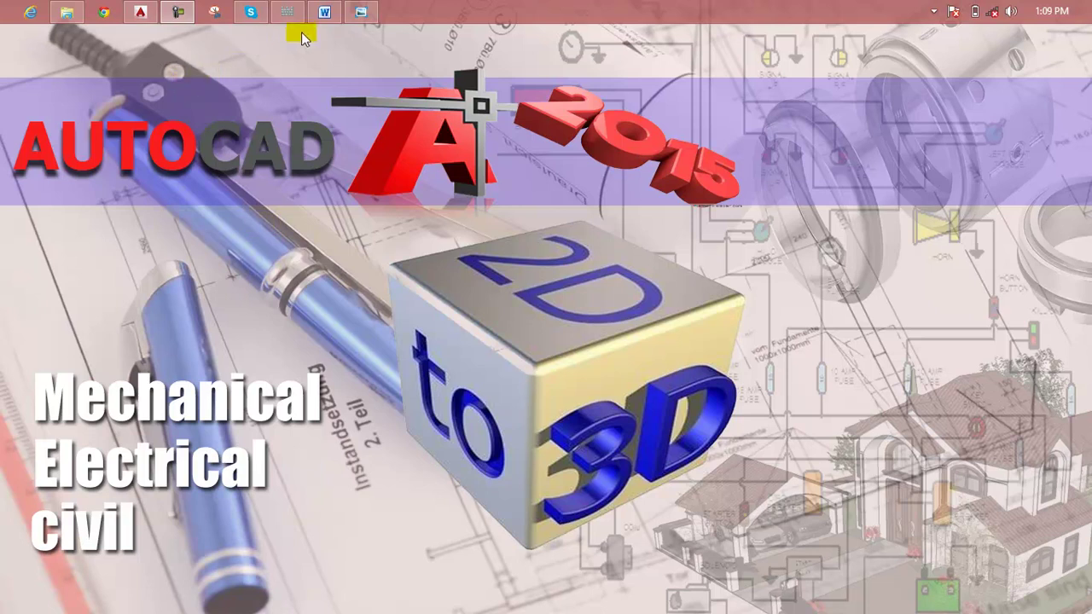
Check the lesson outline, then view the Lesson 133 tire render, zooming in and out
left_click(323, 14)
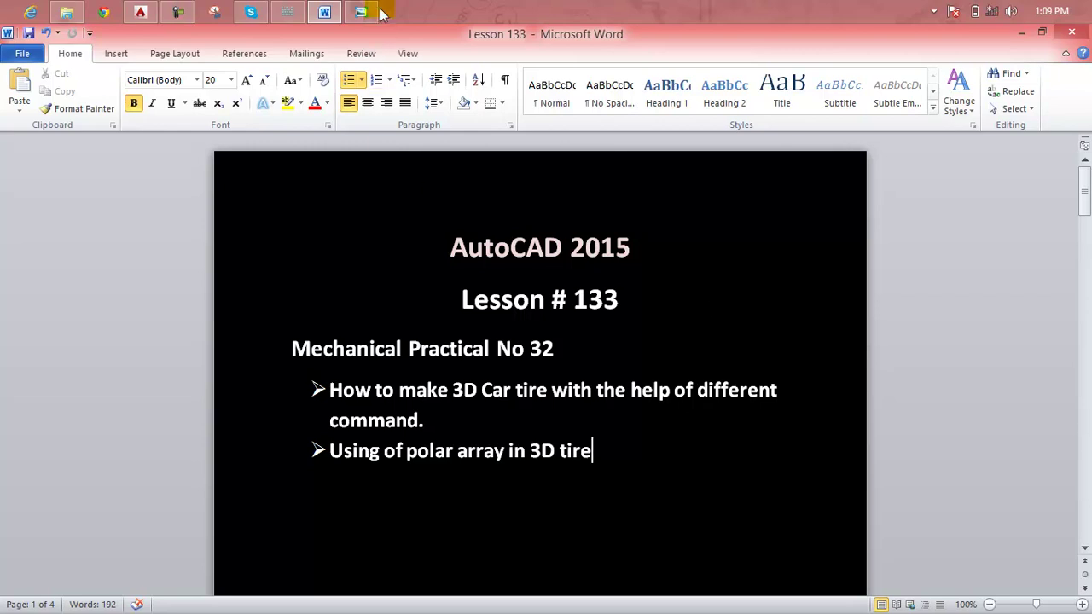
left_click(1021, 34)
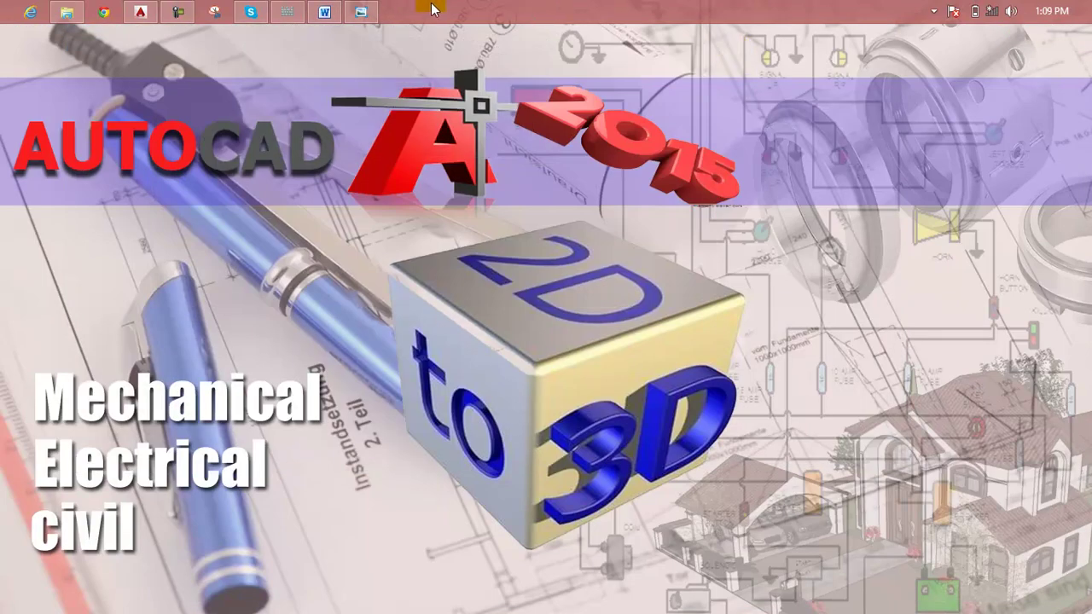
left_click(361, 12)
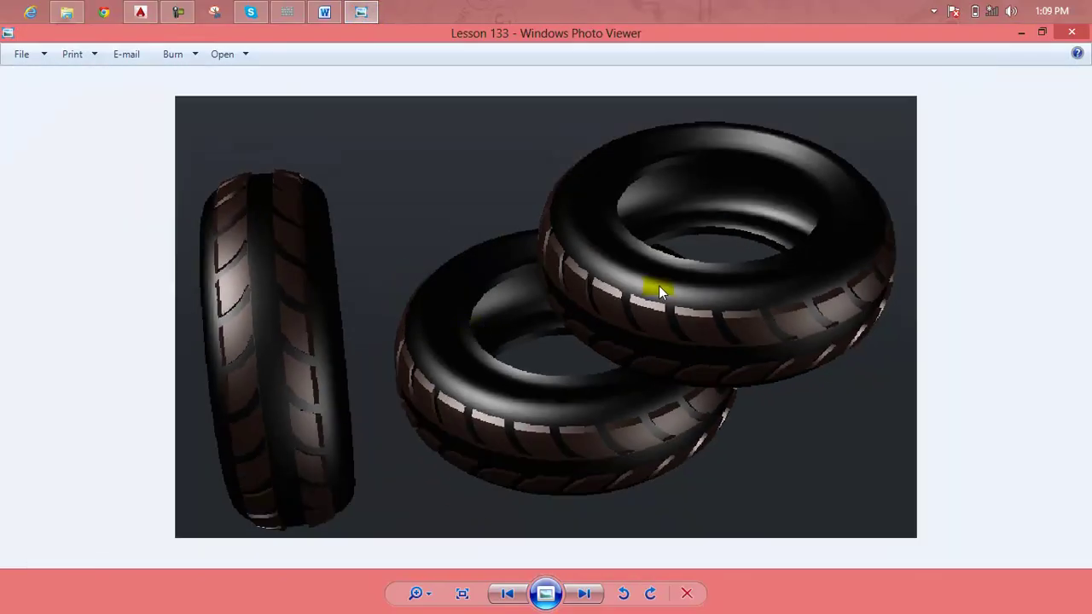
scroll(269, 329, "up", 2)
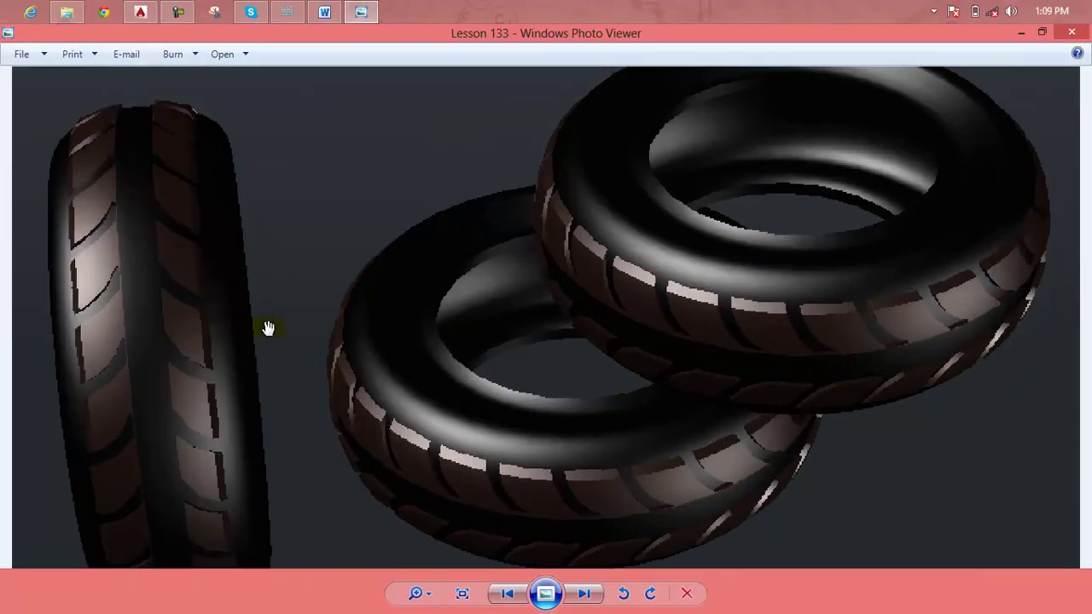
scroll(269, 330, "down", 1)
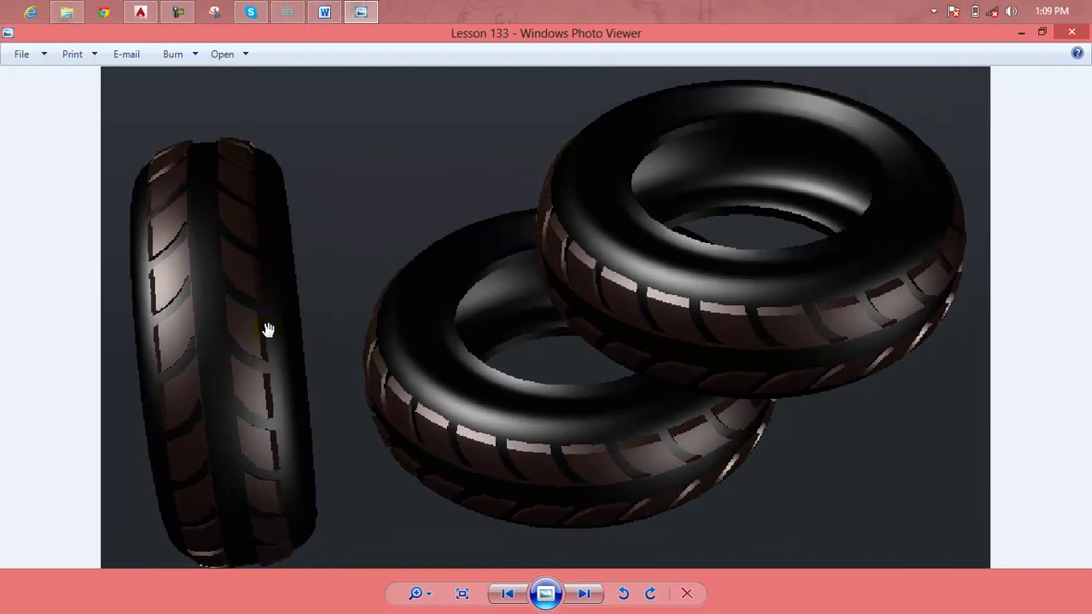
scroll(267, 330, "down", 1)
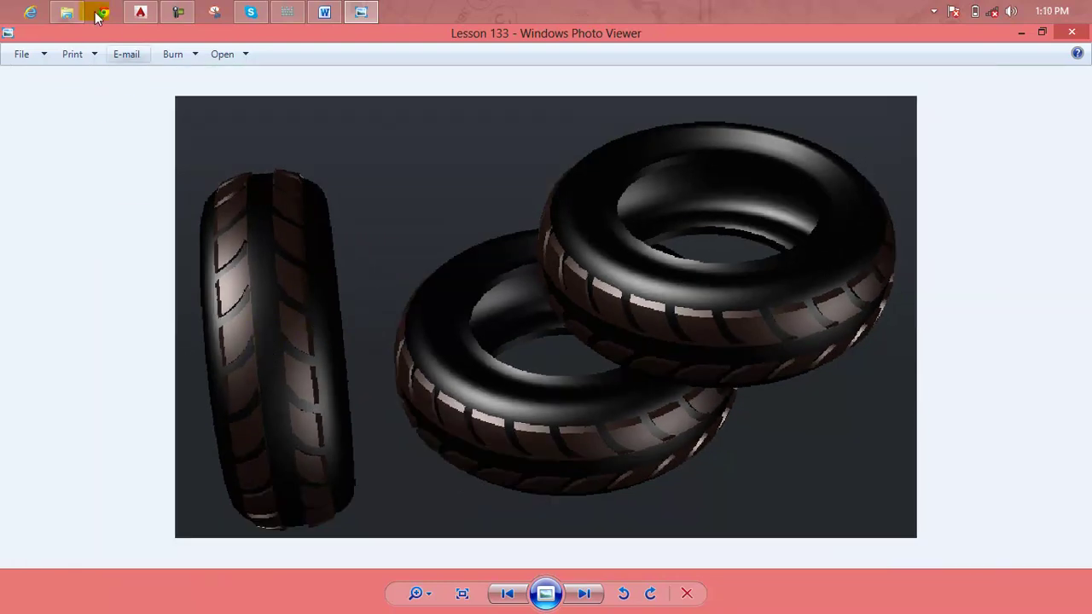
mouse_move(140, 12)
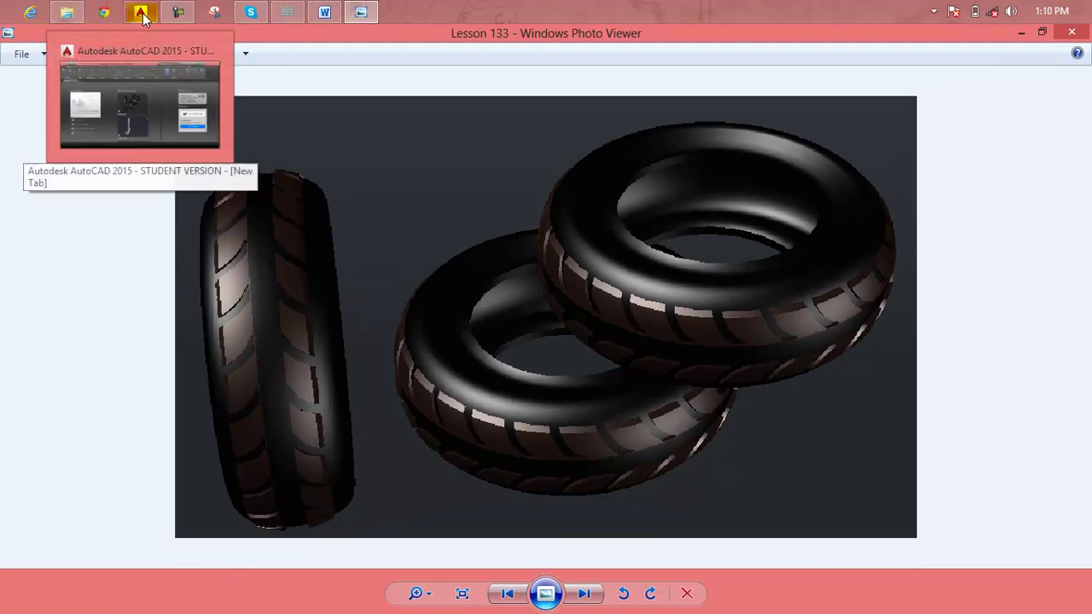
left_click(136, 107)
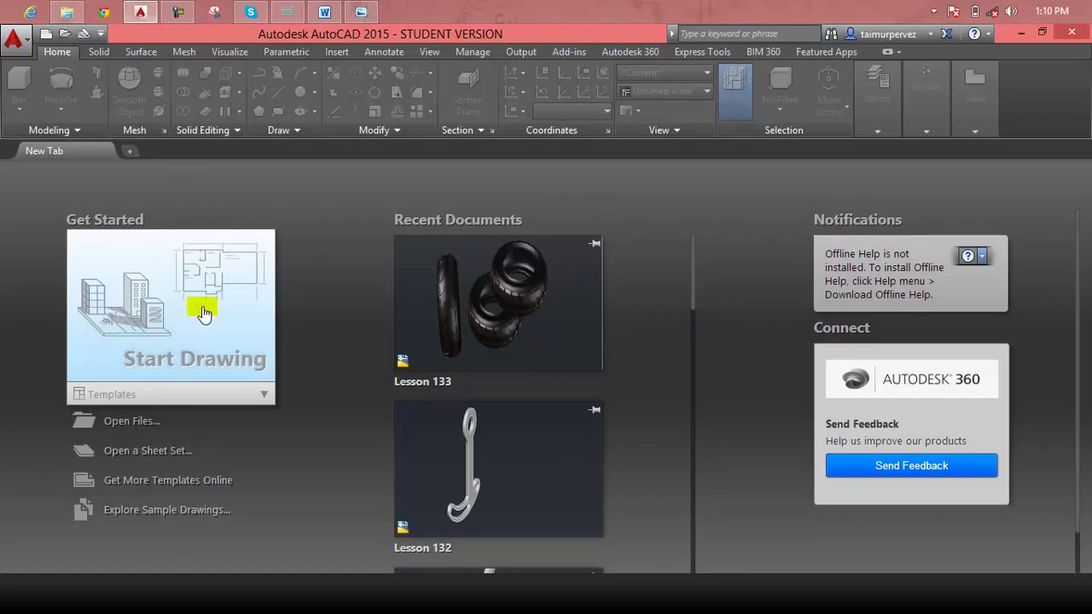
Create blank Drawing2 from the New Tab page and recall the tire render
left_click(203, 314)
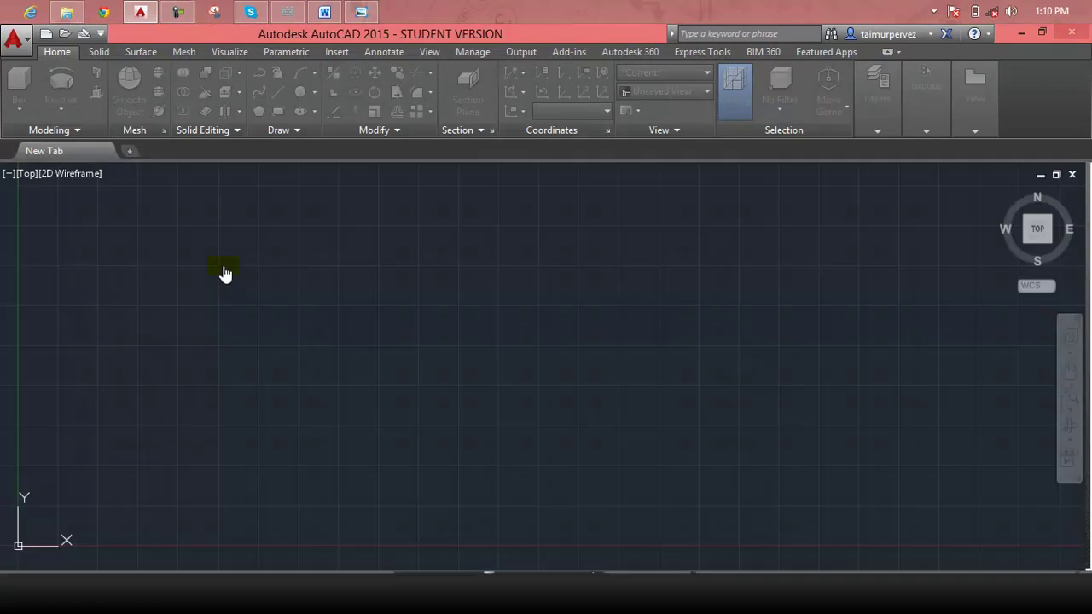
left_click(361, 11)
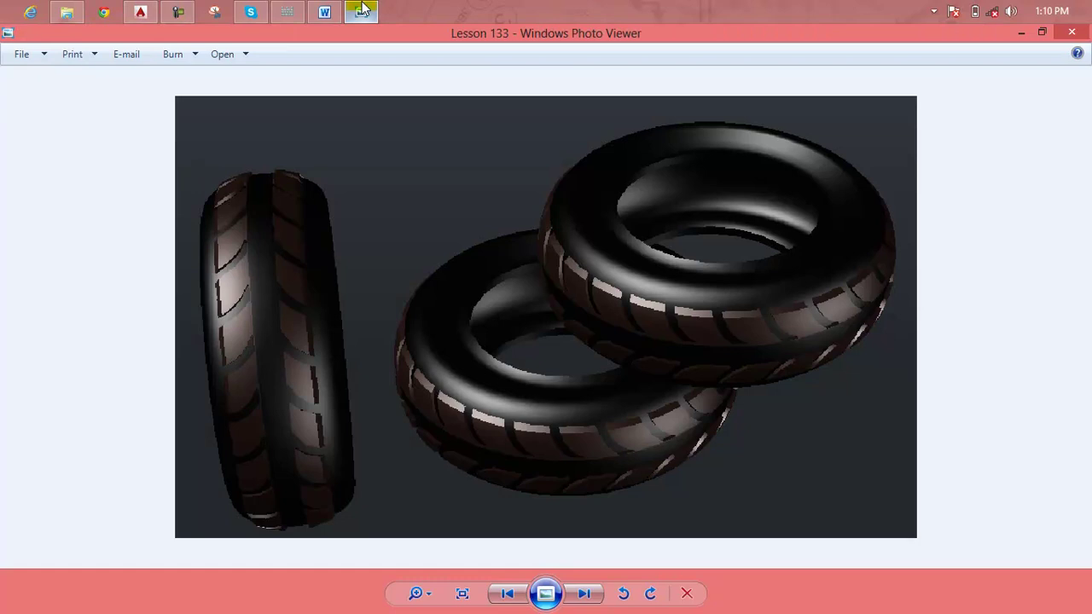
Minimize the tire render so blank Drawing2 is back on screen
left_click(362, 11)
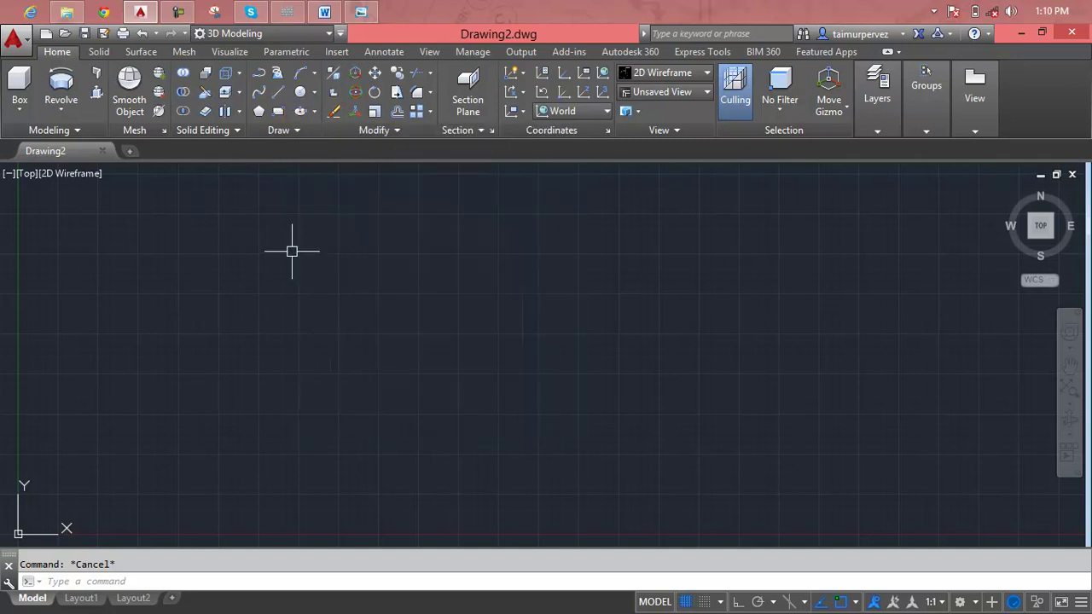
Draw a wide ellipse (EL) with its major axis kept horizontal by Ortho
type("E")
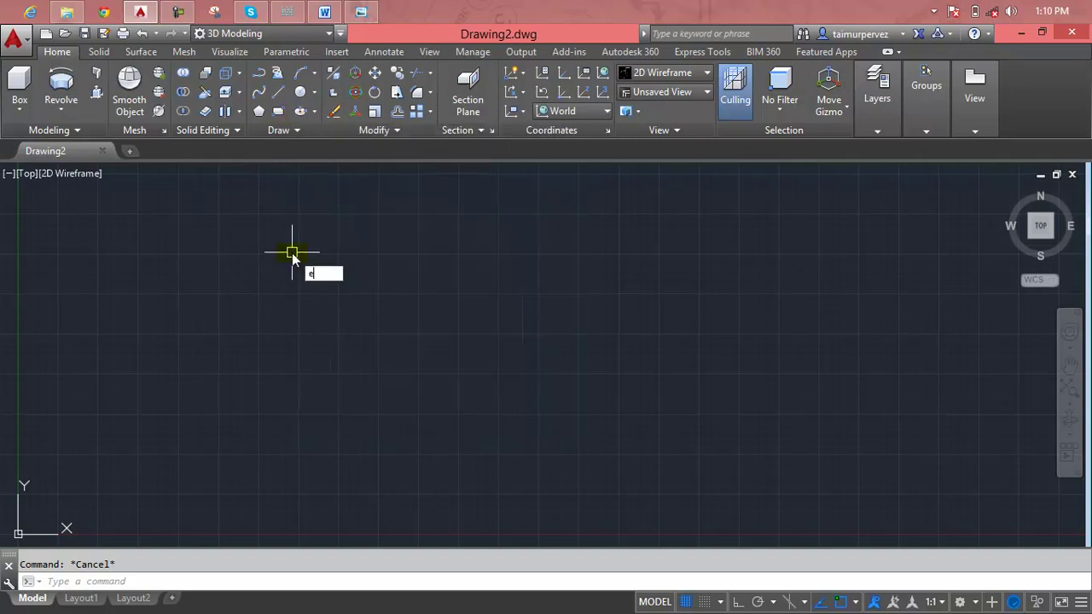
type("L")
key("Return")
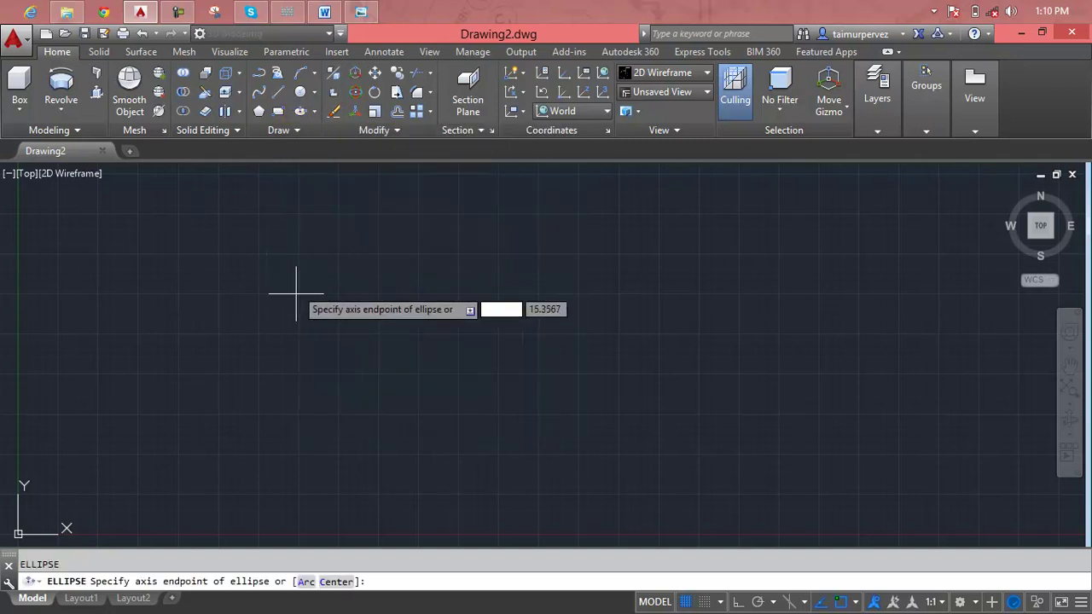
left_click(298, 320)
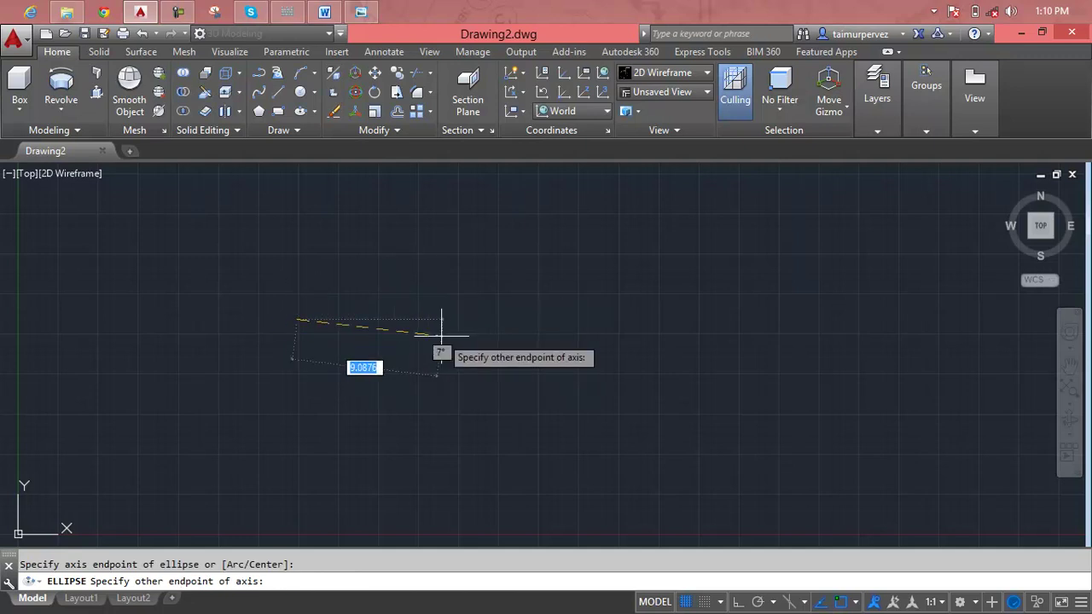
key("F8")
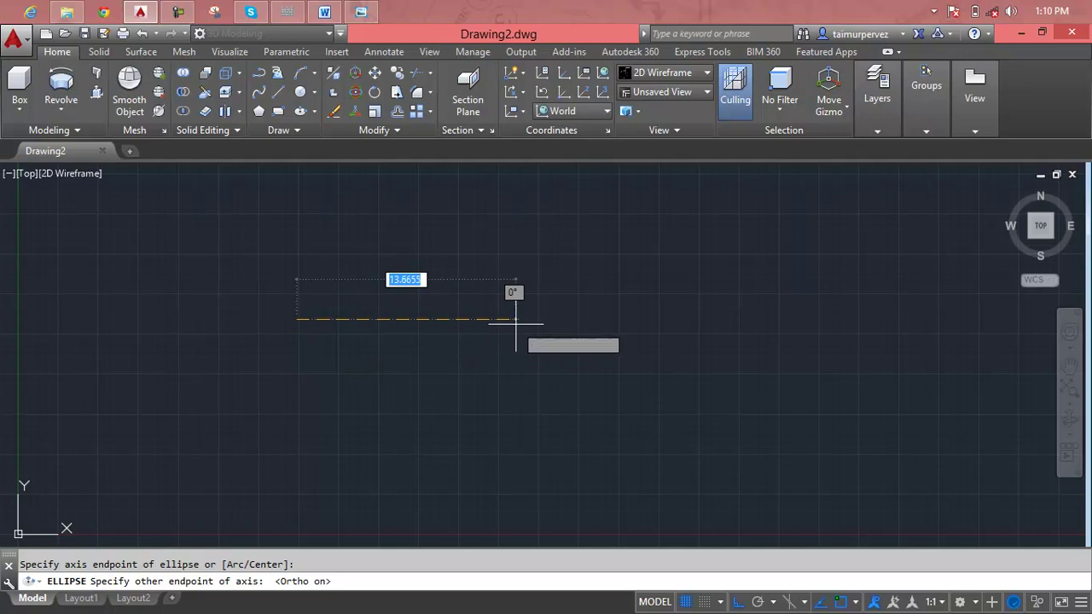
left_click(643, 319)
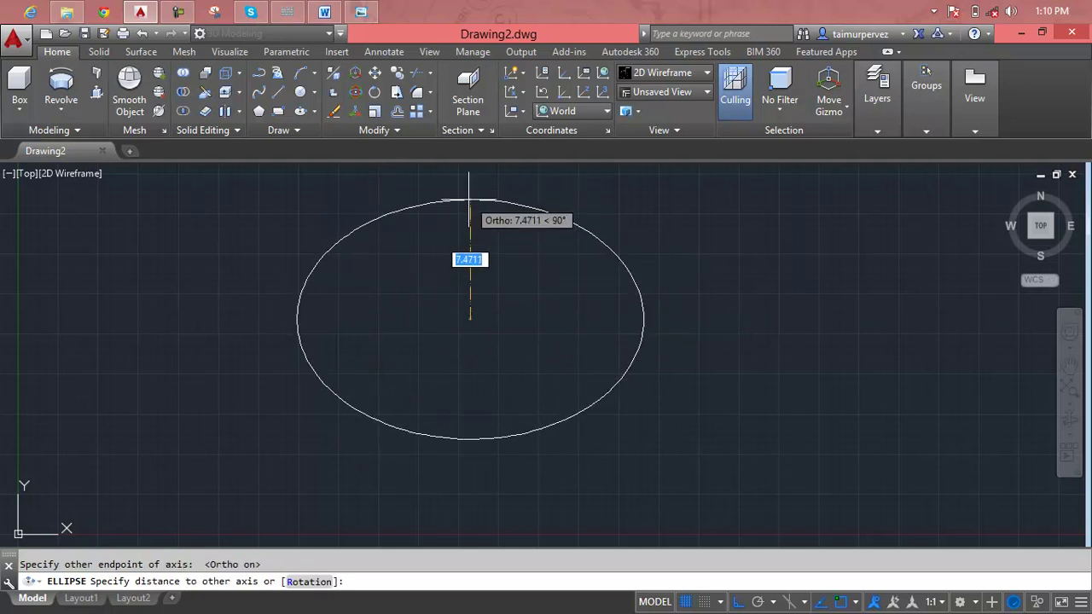
left_click(470, 201)
key("Escape")
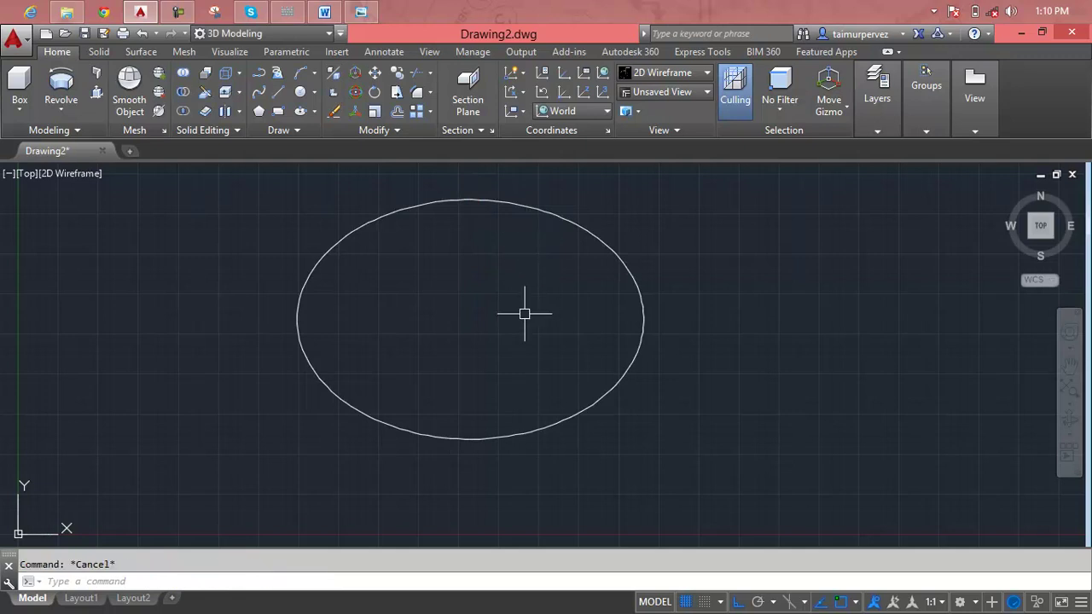
Draw a horizontal helper line across the lower part of the ellipse
type("l")
key("Return")
left_click(285, 378)
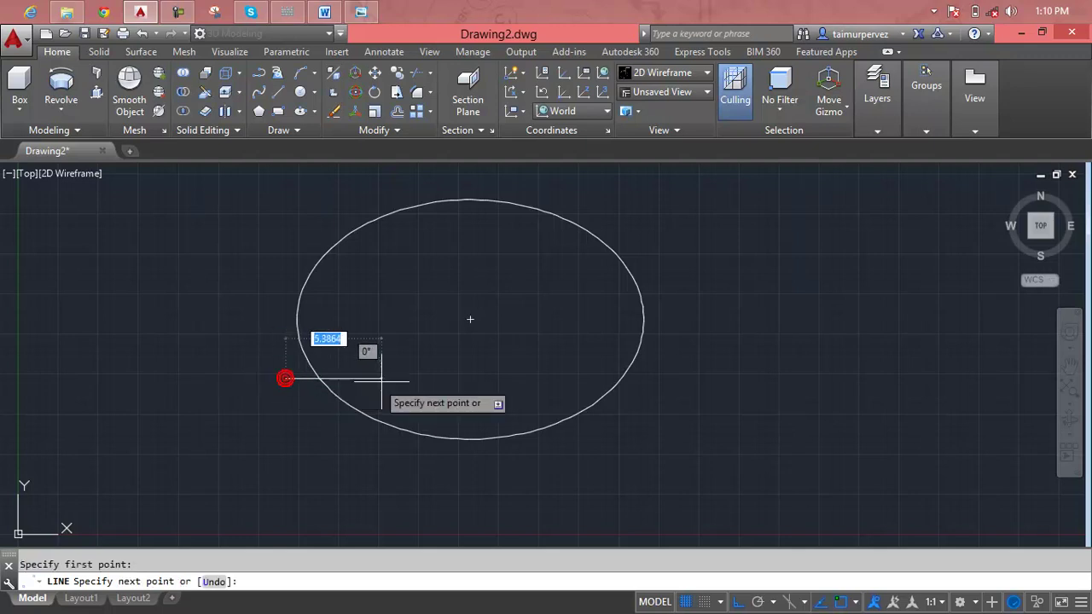
left_click(698, 378)
key("Return")
key("Escape")
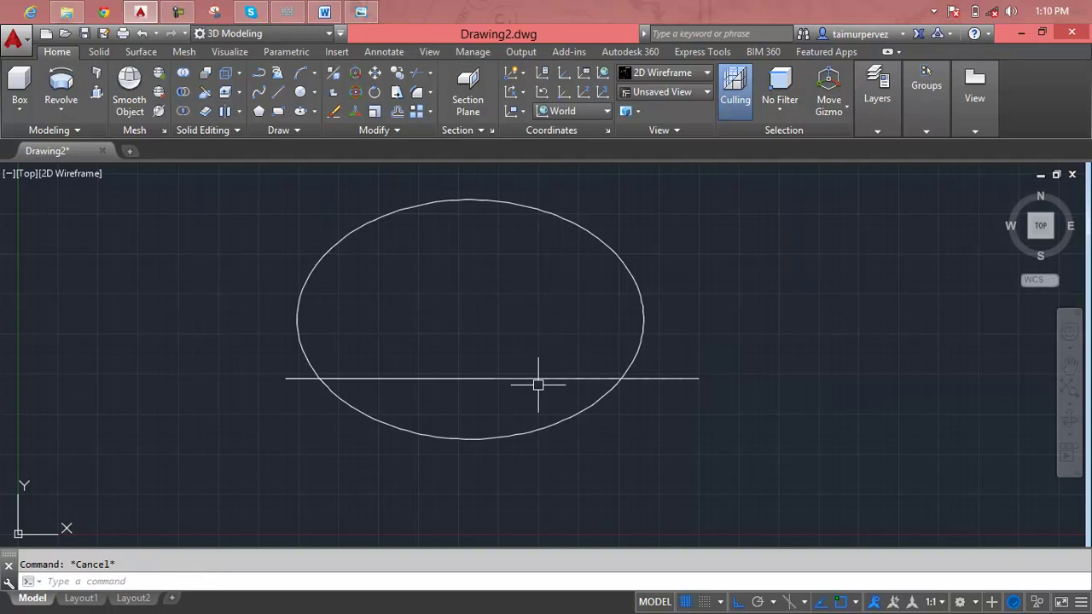
Trim off the ellipse's lower arc and delete the helper line
type("tr")
key("Return")
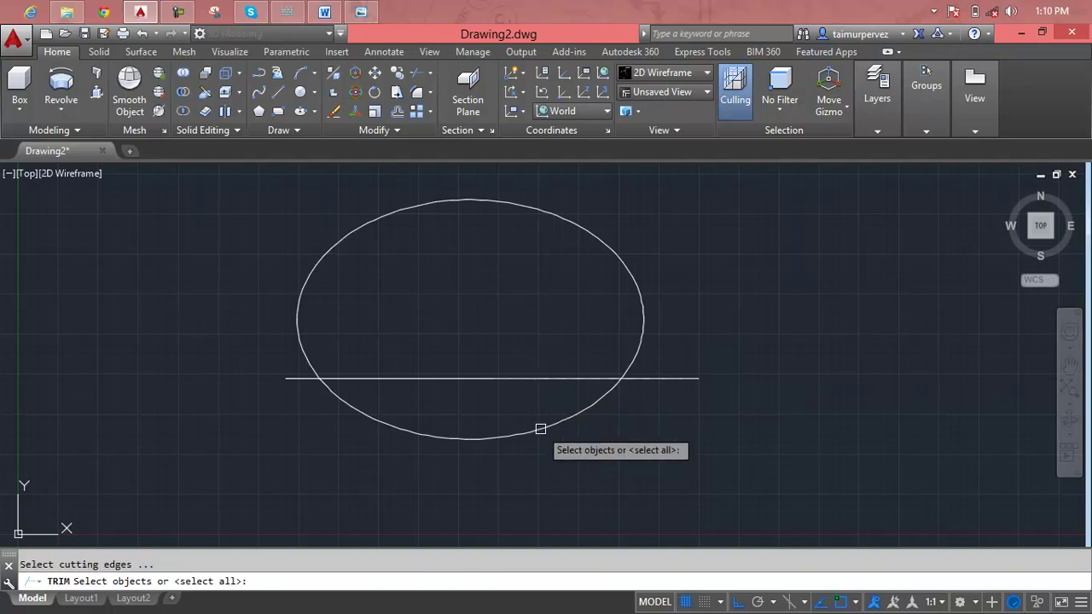
key("Escape")
type("tr")
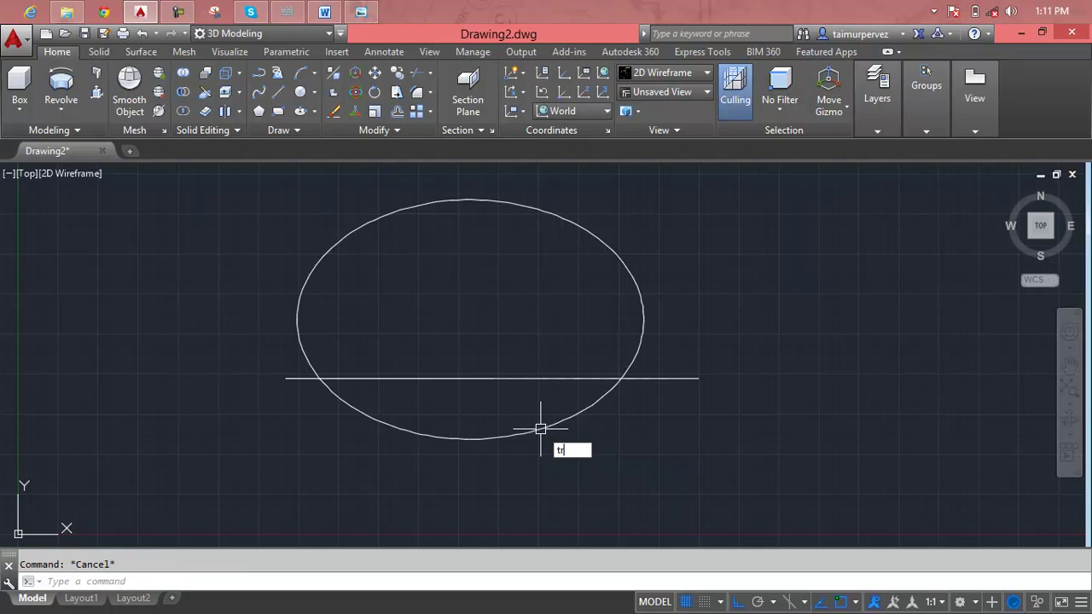
key("Return")
key("Return")
left_click(540, 430)
key("Escape")
left_click(536, 378)
key("Delete")
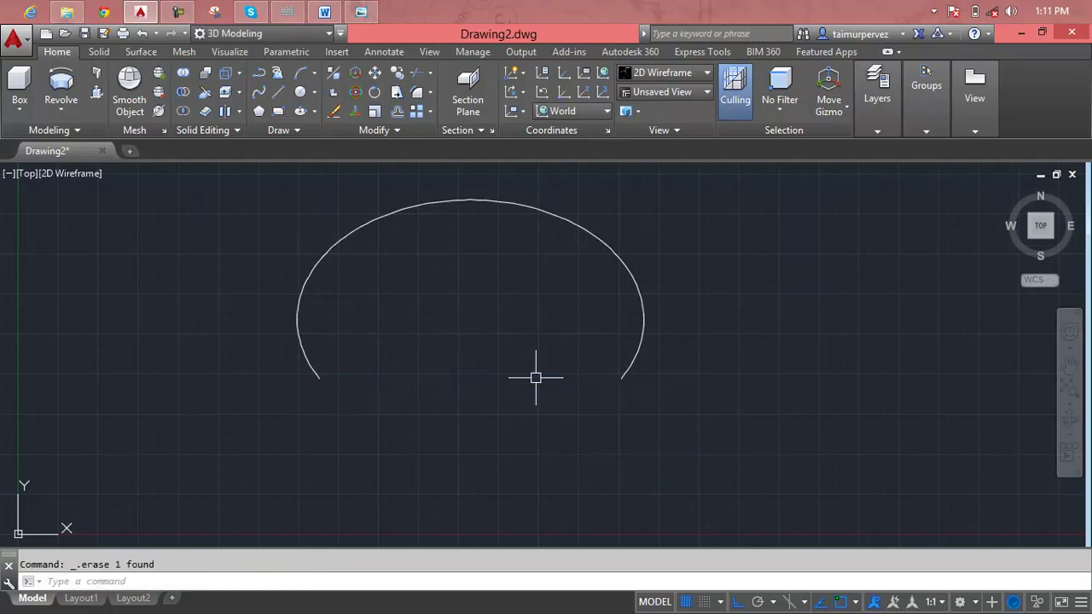
type("l")
key("Return")
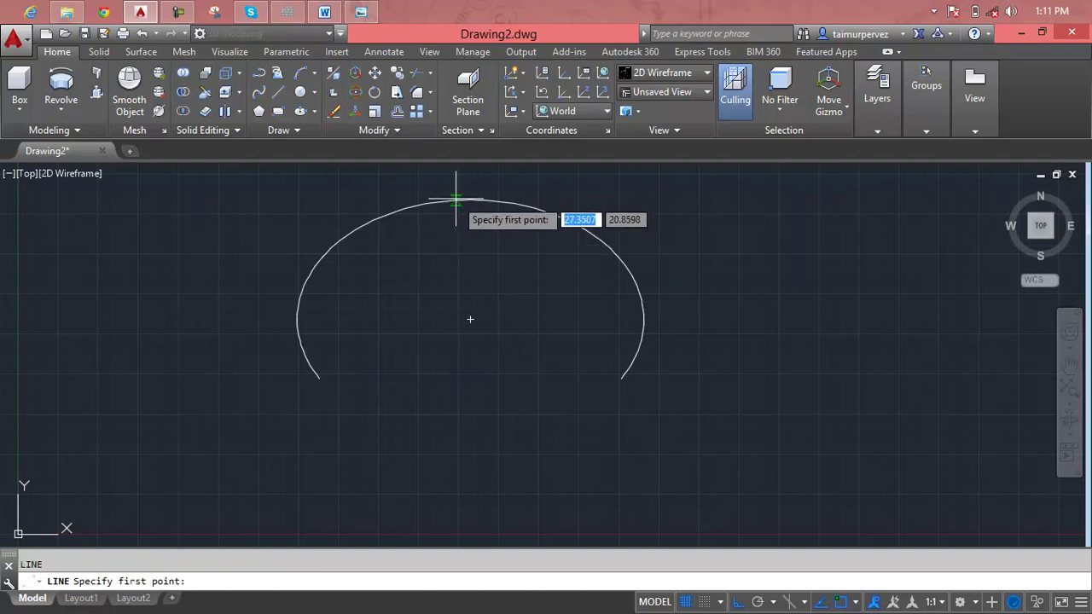
Draw a vertical line from the arch's top quadrant to well below the arch
left_click(470, 200)
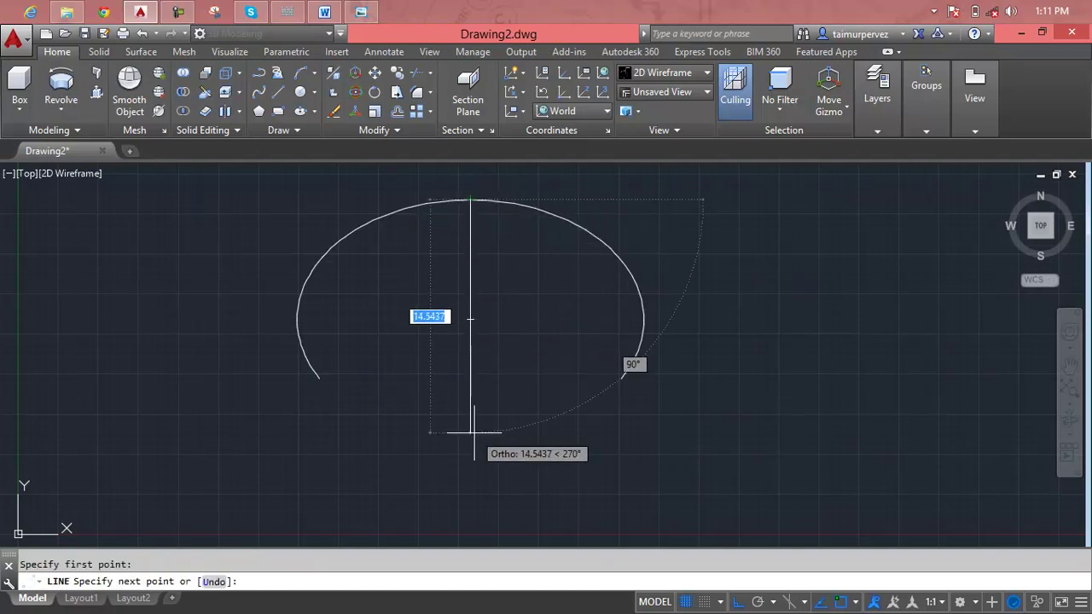
scroll(474, 461, "down", 2)
left_click(472, 488)
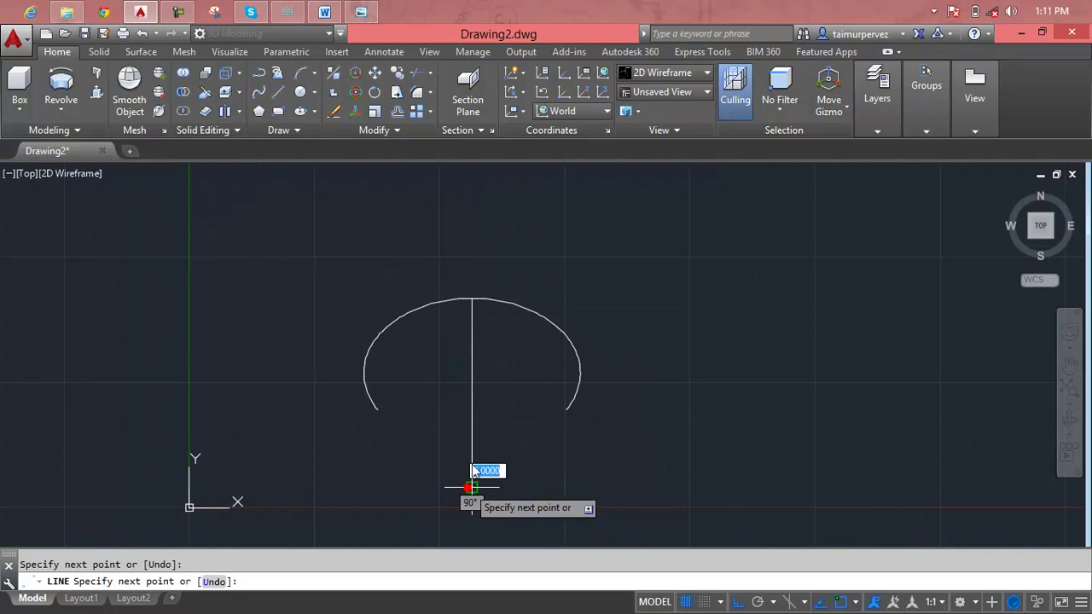
key("Return")
scroll(453, 338, "up", 2)
middle_click_drag(451, 336, 524, 261)
scroll(512, 273, "up", 4)
key("Escape")
scroll(512, 274, "down", 4)
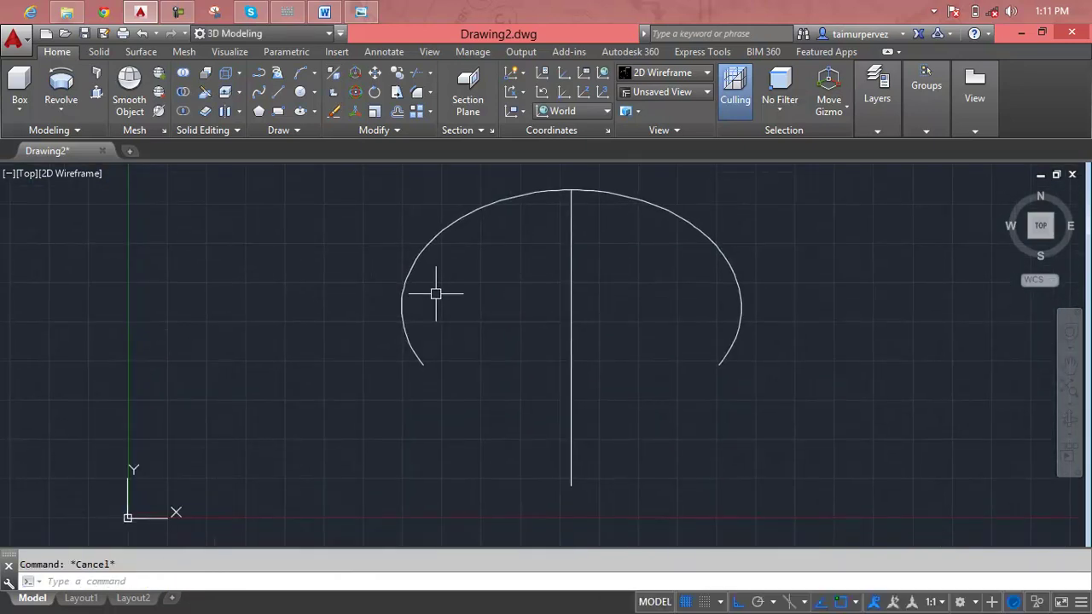
scroll(411, 324, "up", 2)
middle_click_drag(409, 316, 396, 294)
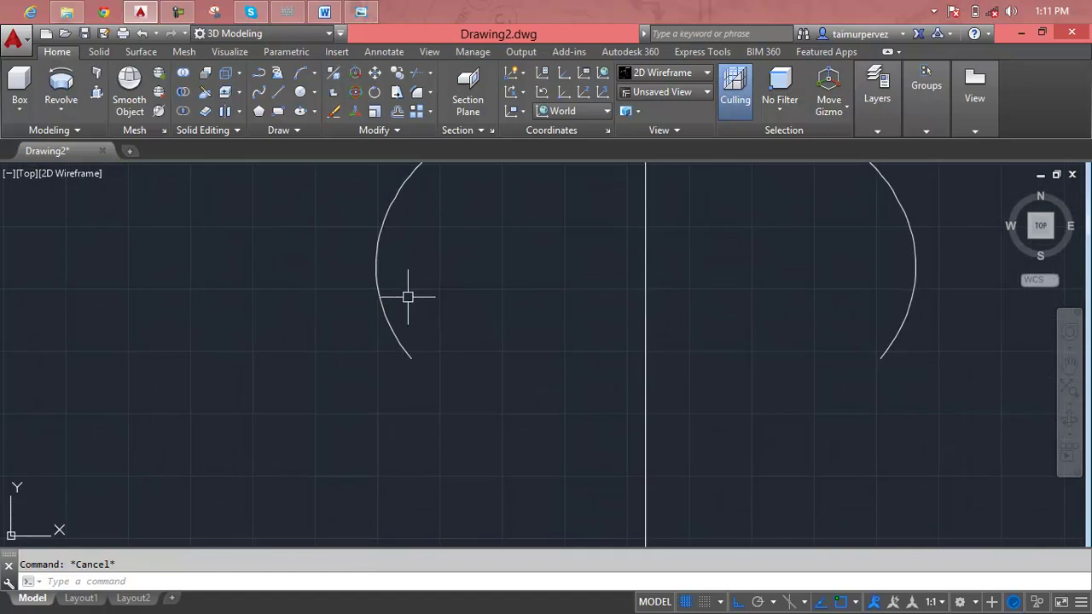
Draw an S-shaped spline curving down from the arch's lower-left end
type("spl")
key("Return")
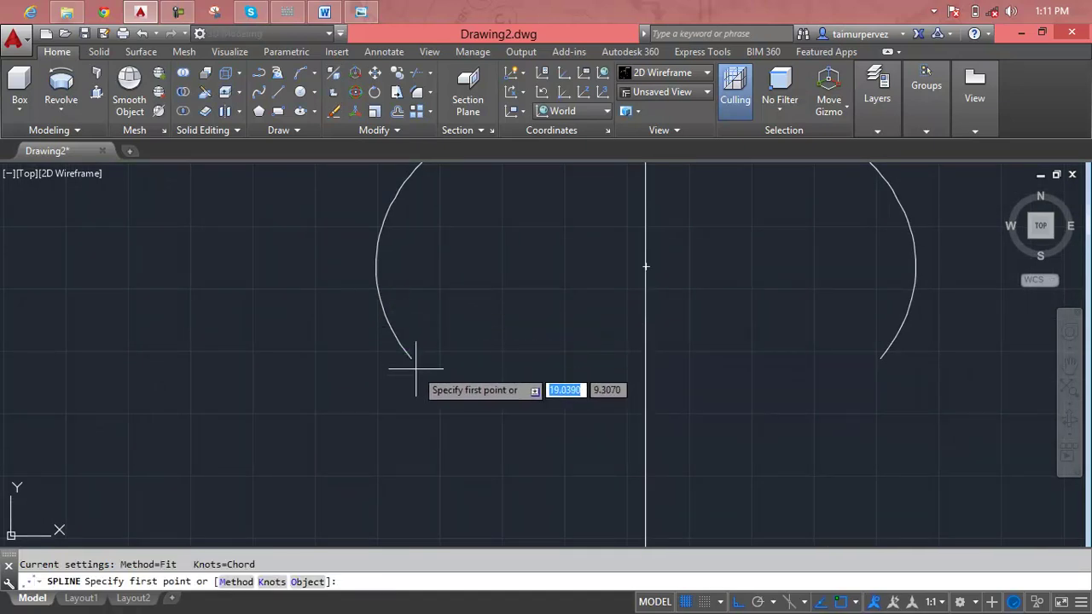
left_click(410, 362)
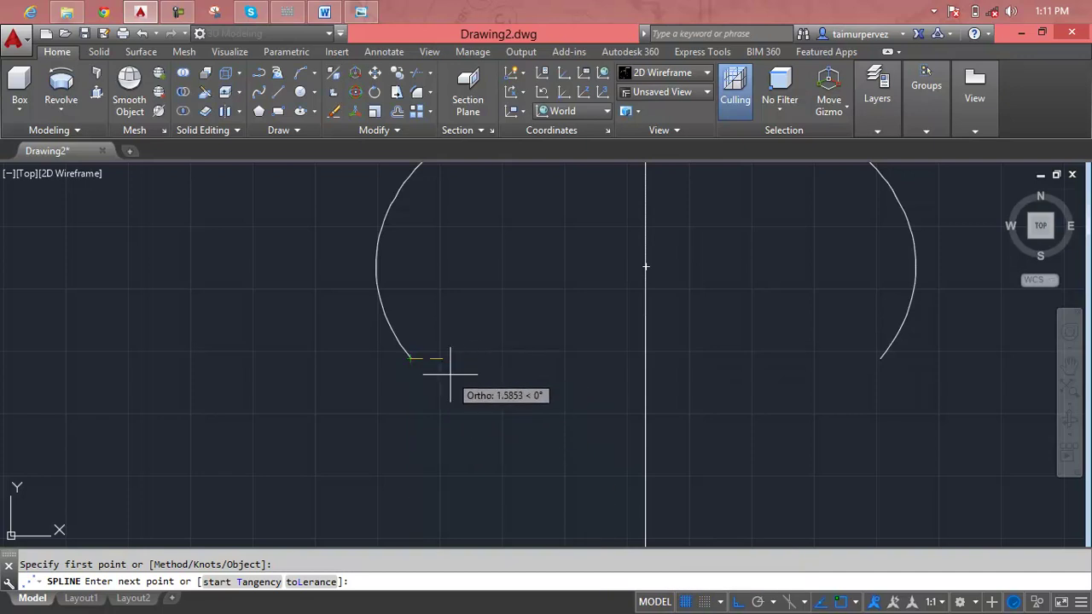
key("F8")
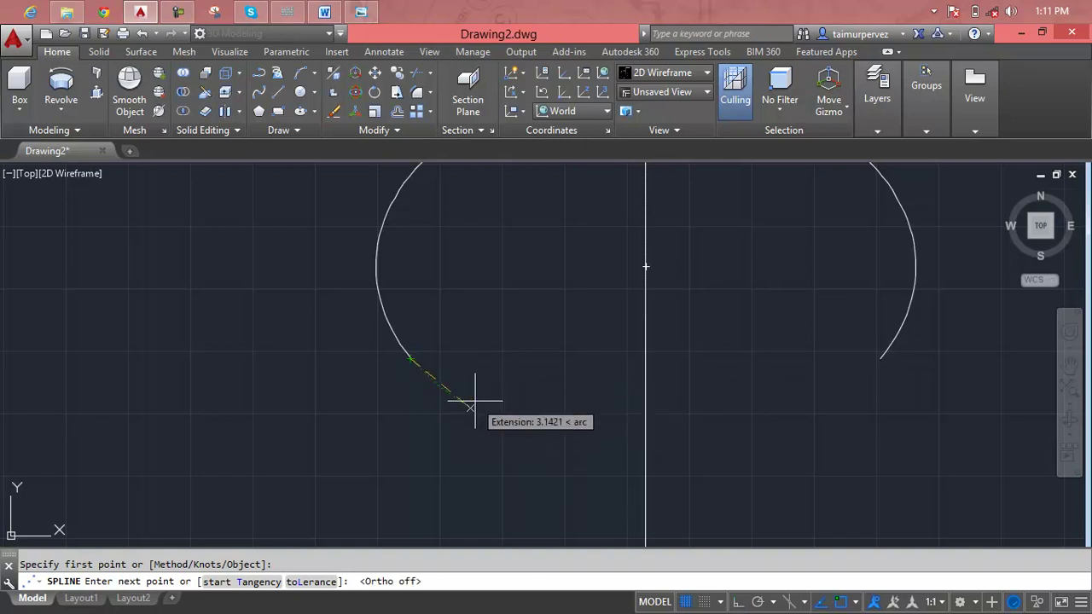
left_click(461, 391)
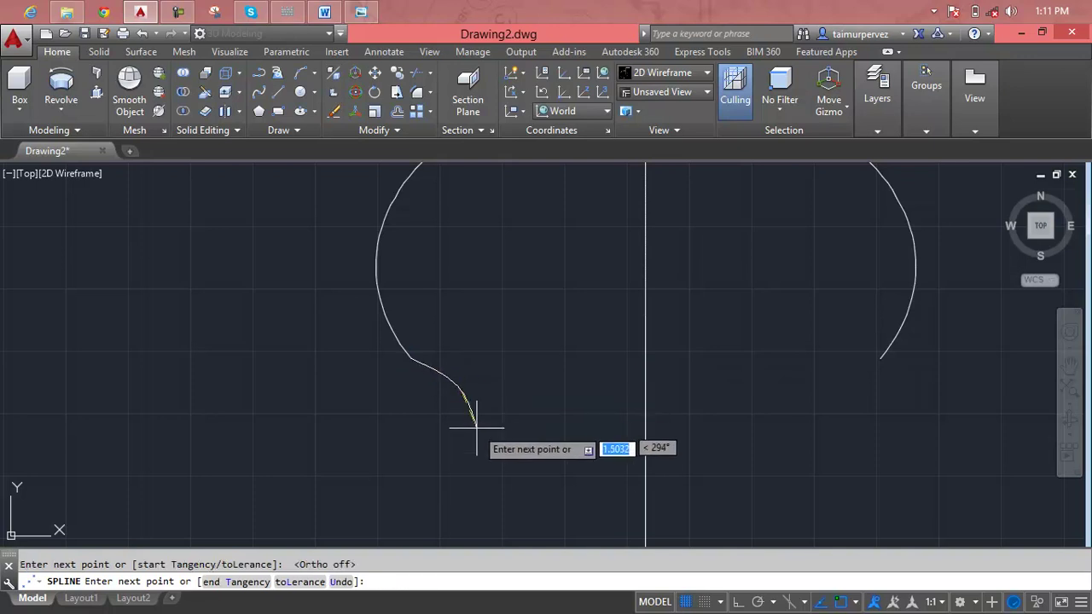
scroll(473, 475, "down", 1)
middle_click_drag(473, 475, 468, 408)
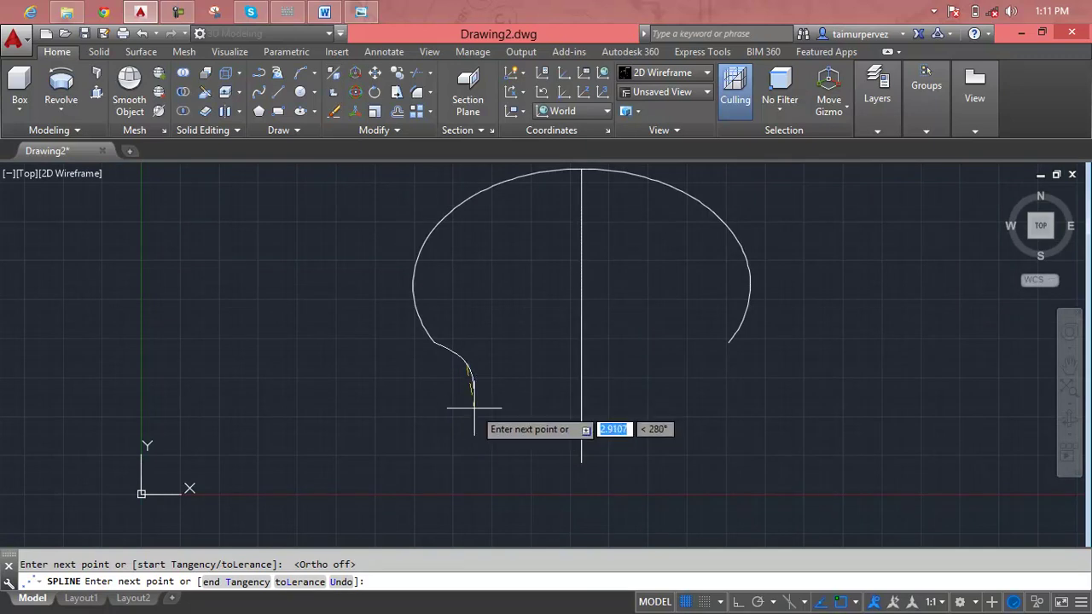
left_click(473, 409)
scroll(434, 316, "up", 2)
scroll(429, 344, "up", 2)
key("Escape")
Start JOIN and pick the lower spline piece
type("join")
key("Return")
left_click(470, 396)
Join the upper piece into one spline and remove one of its vertices
left_click(408, 359)
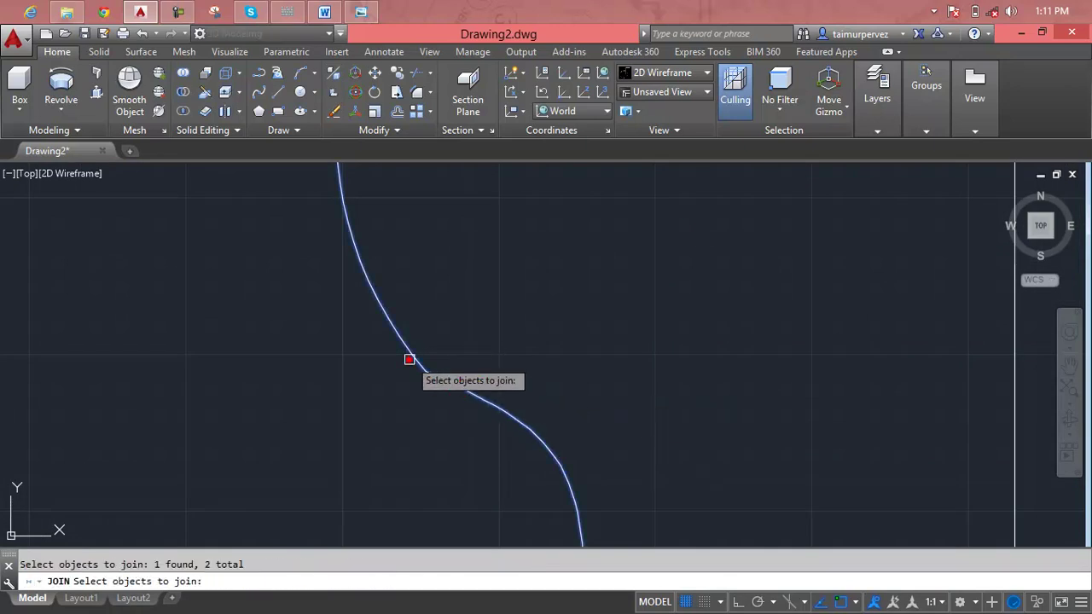
key("Return")
scroll(424, 374, "up", 2)
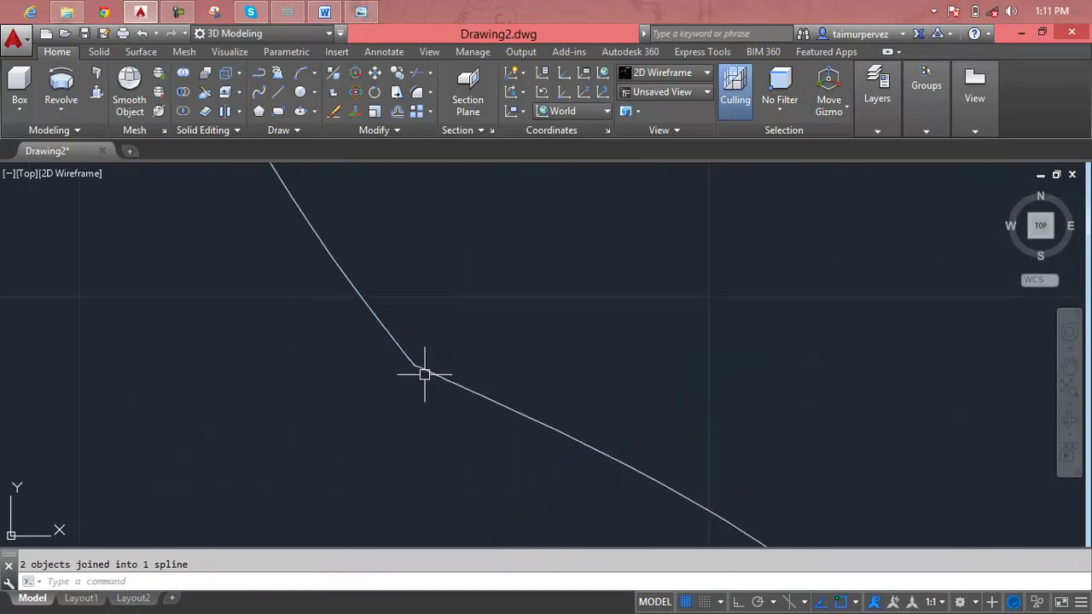
left_click(416, 366)
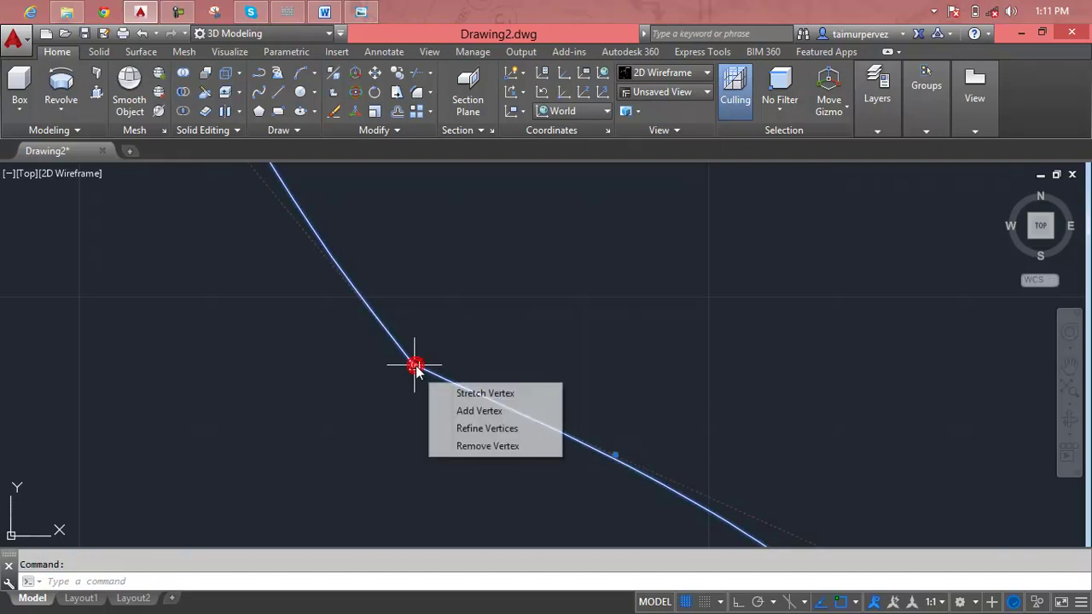
left_click(472, 446)
Stretch the spline's control points to smooth its lower S-bend
scroll(470, 439, "down", 2)
scroll(492, 410, "down", 1)
scroll(491, 412, "down", 2)
scroll(573, 370, "down", 1)
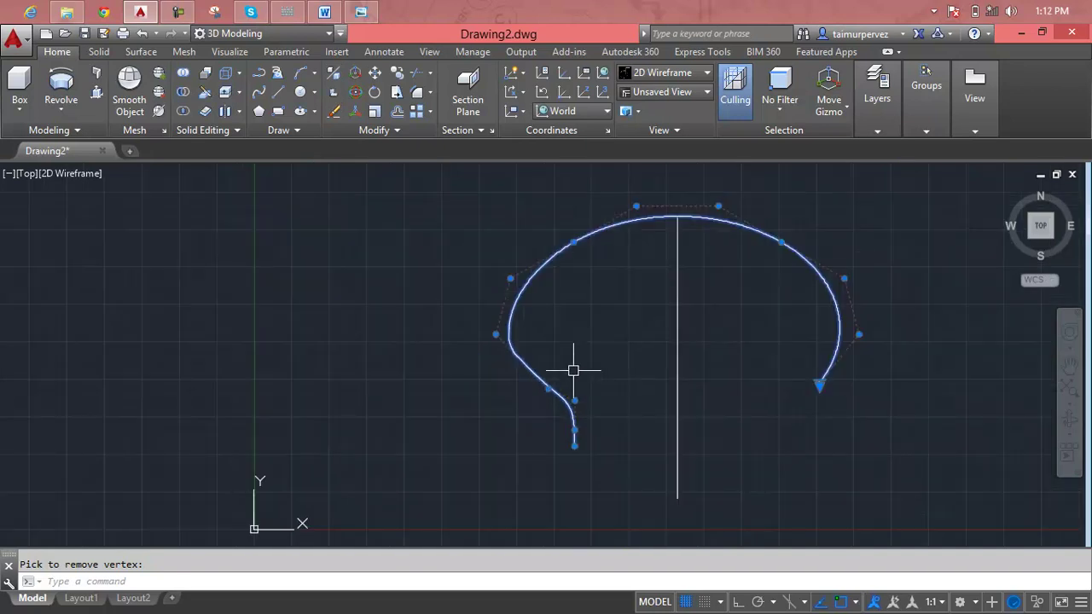
scroll(497, 338, "up", 2)
left_click(491, 333)
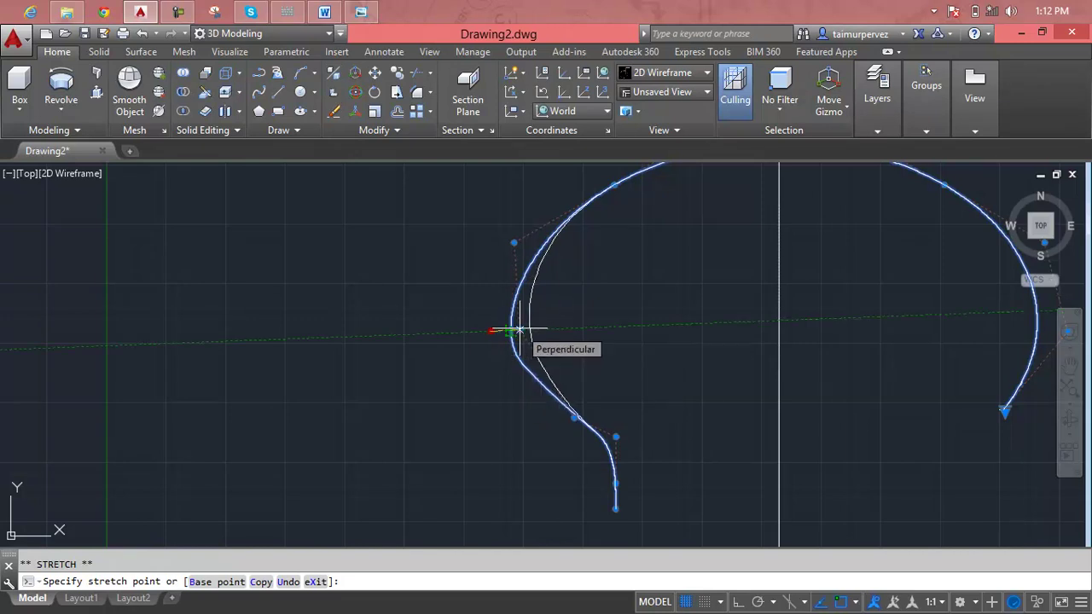
left_click(520, 330)
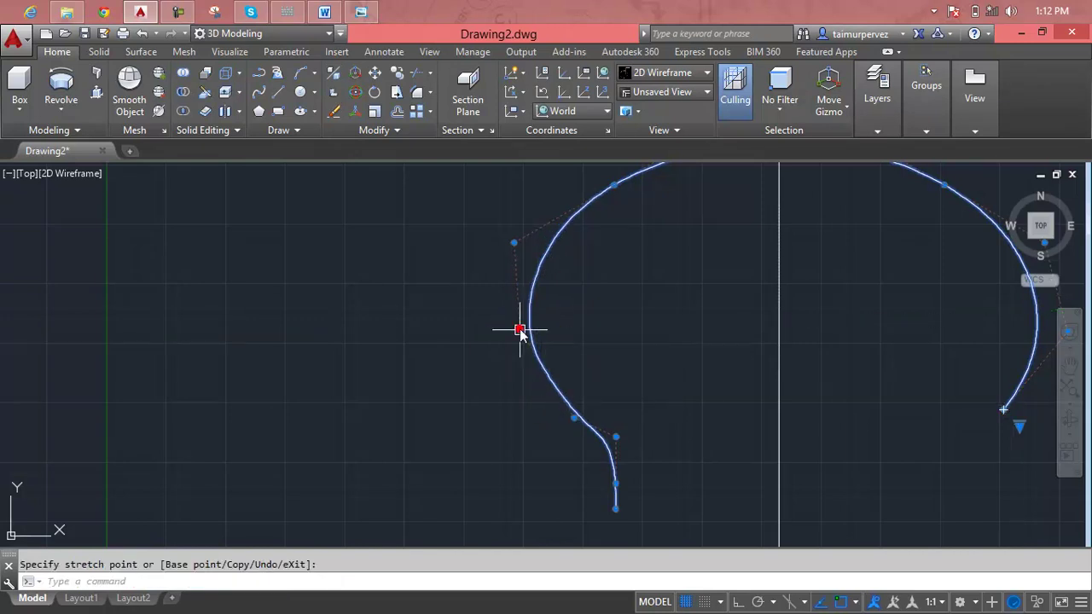
left_click(615, 436)
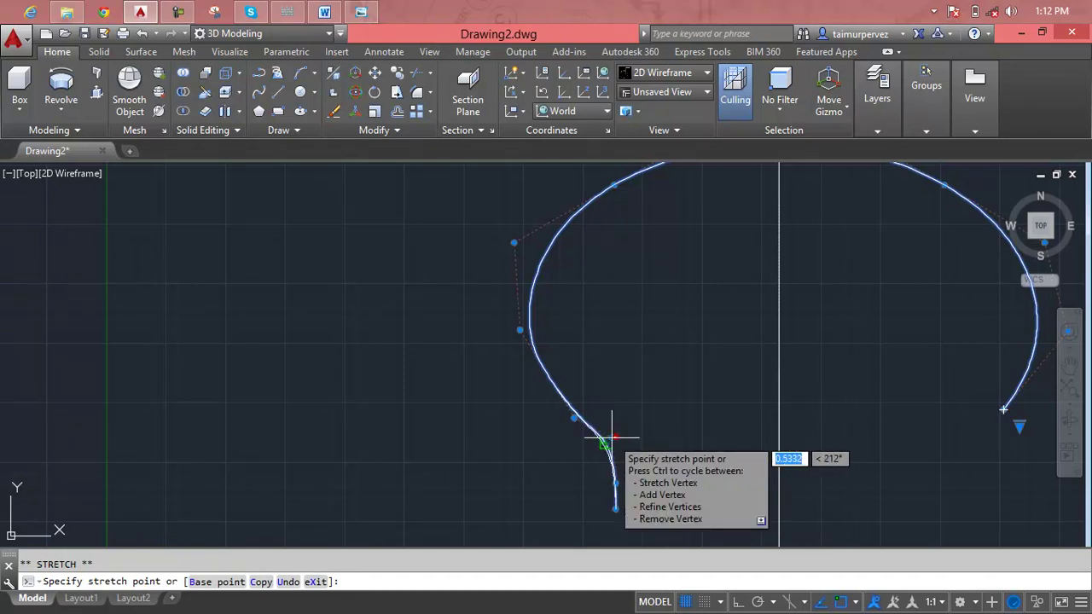
left_click(613, 437)
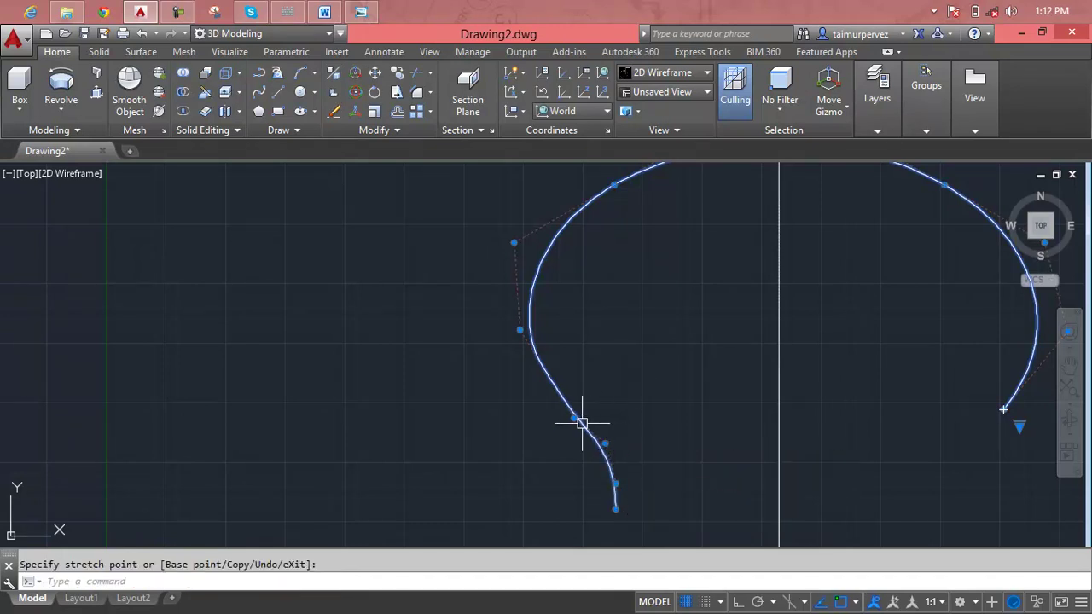
left_click(604, 444)
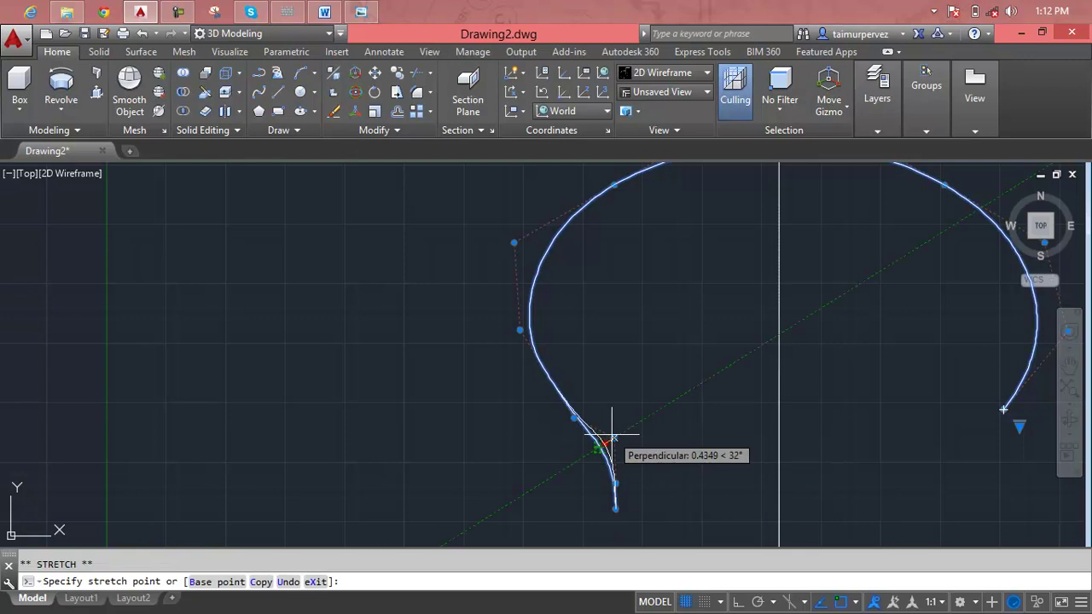
key("Escape")
key("Escape")
scroll(643, 397, "down", 2)
middle_click_drag(589, 398, 417, 403)
type("t")
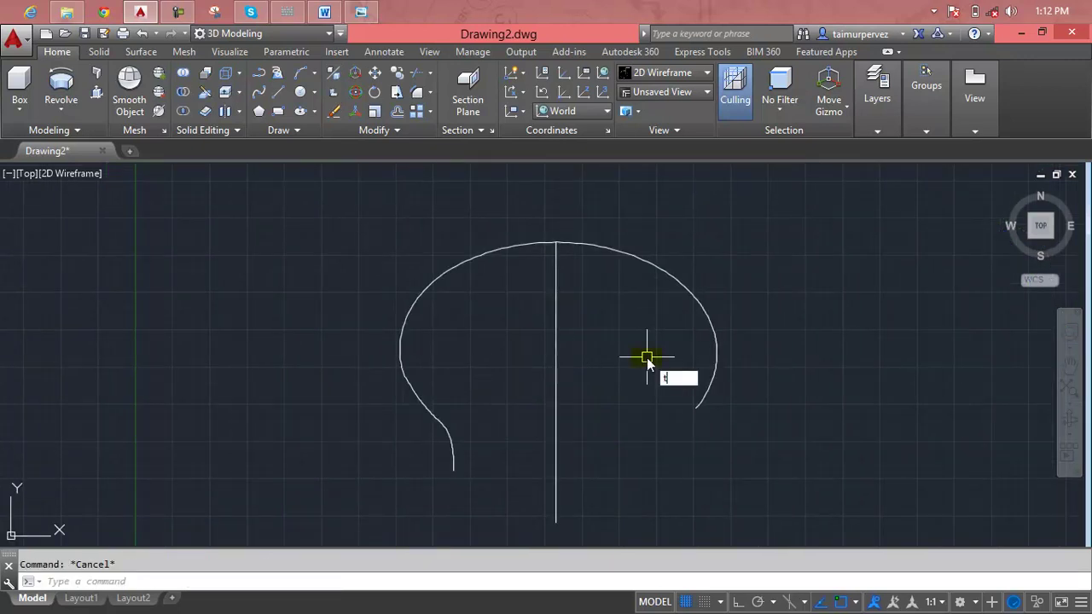
type("s or")
key("Return")
key("Return")
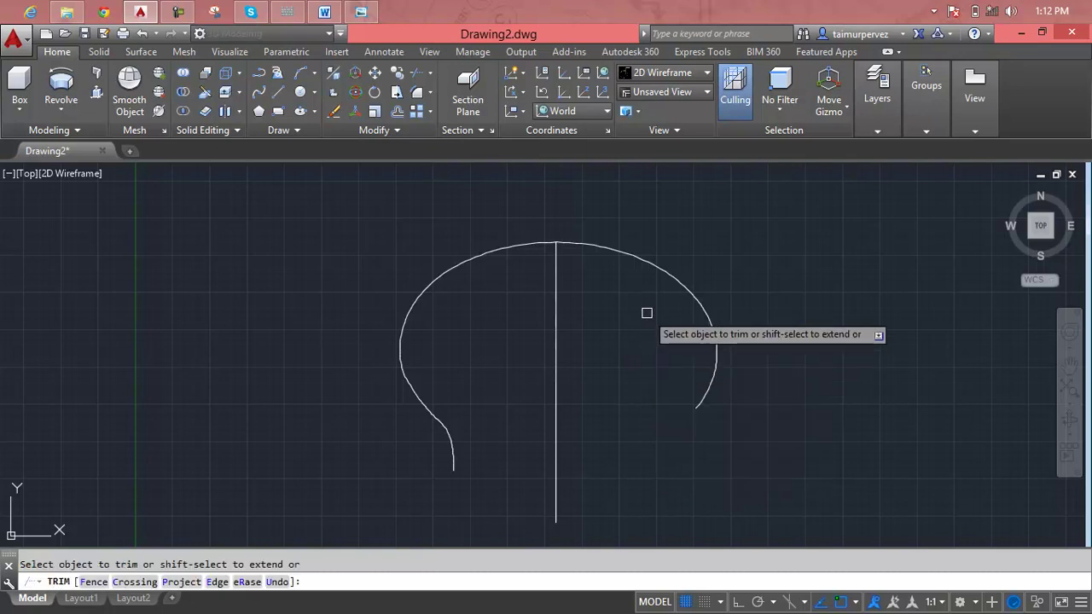
Trim away the arc to the right of the vertical center line
left_click(648, 271)
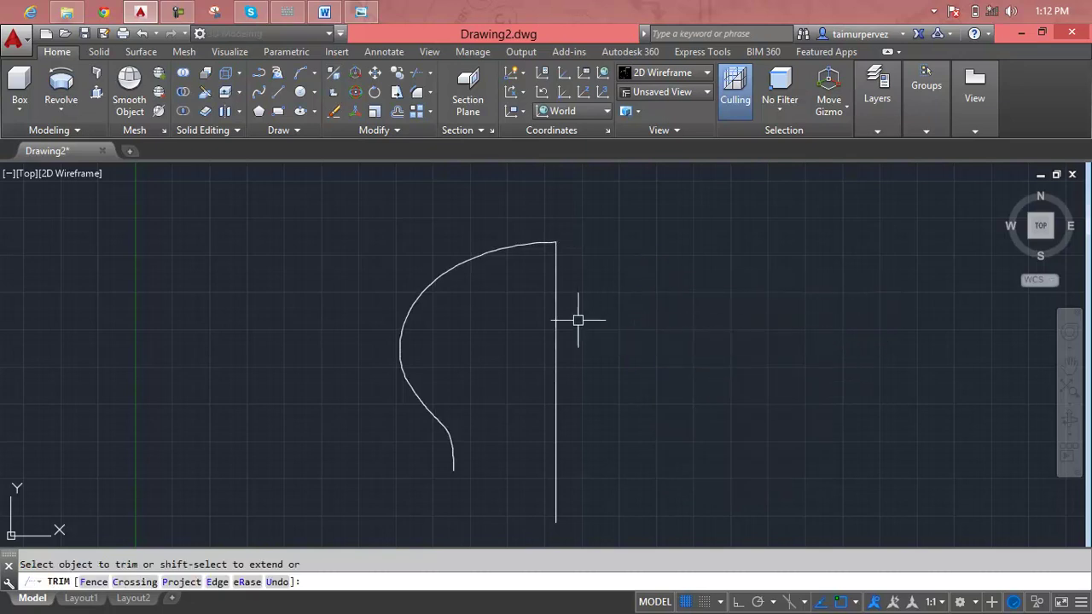
key("Escape")
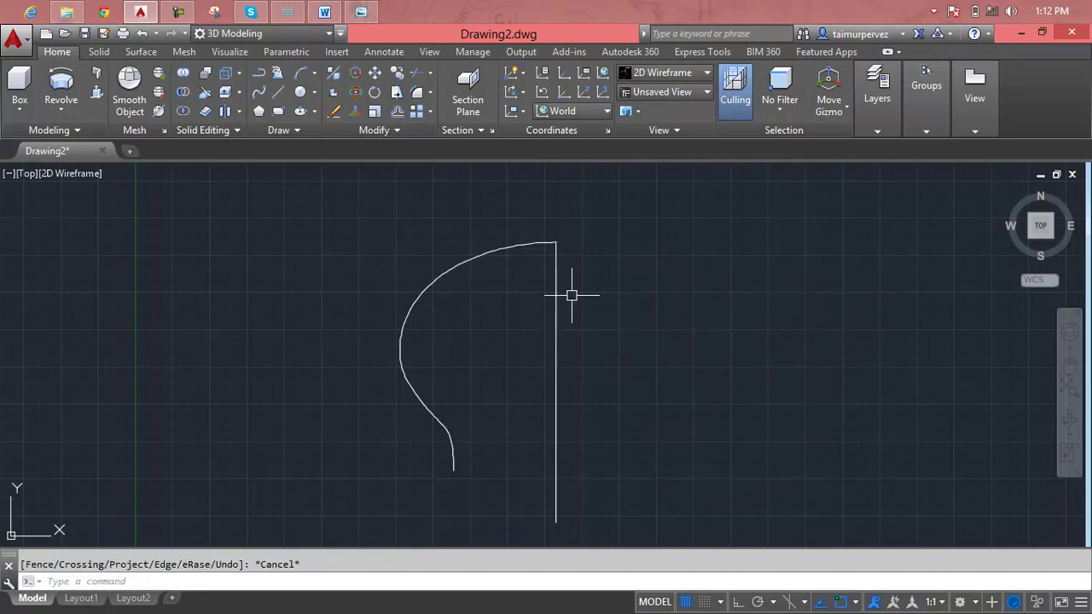
key("Escape")
Mirror the left arc across the vertical center line, keeping the original
type("mi")
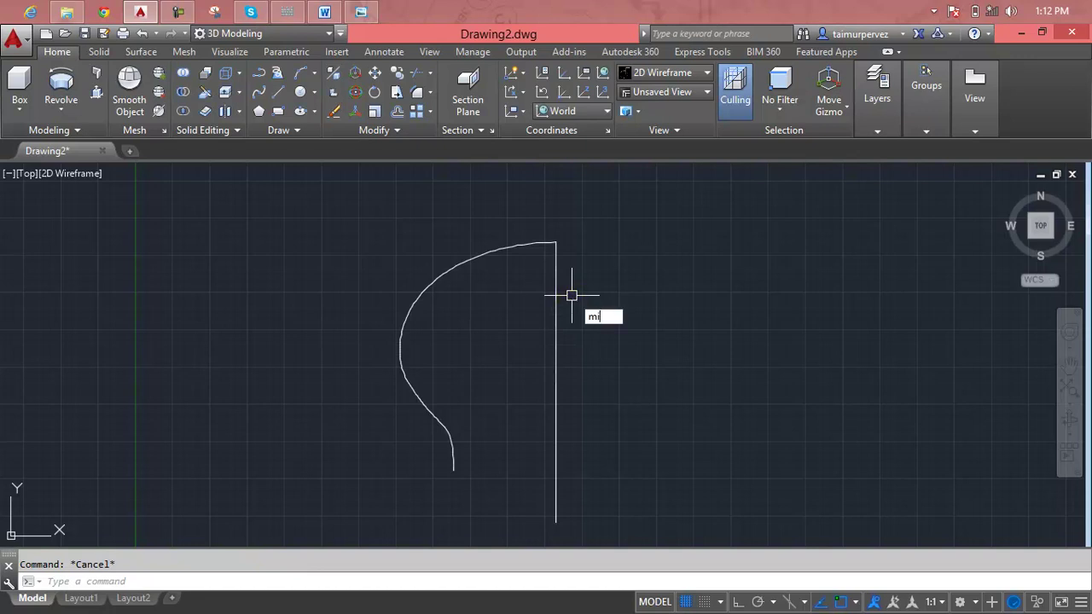
key("Return")
left_click(504, 251)
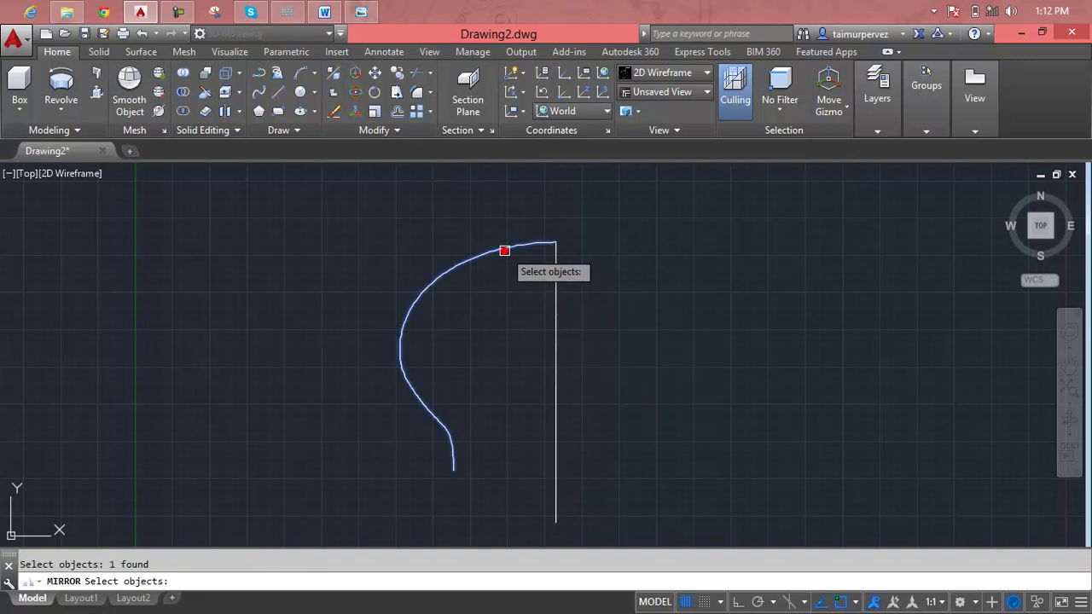
key("Return")
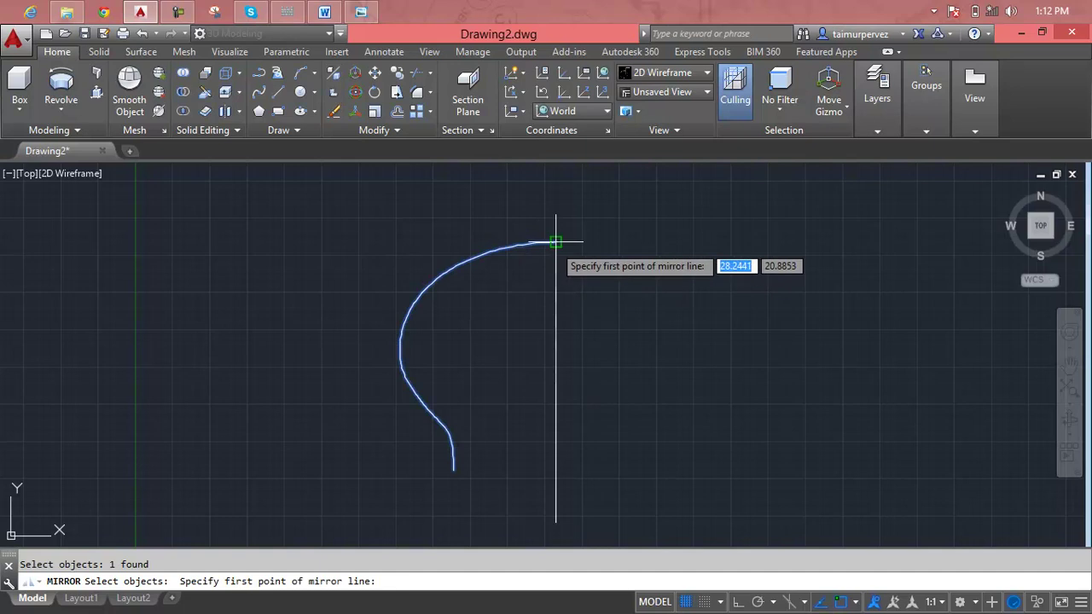
left_click(555, 245)
left_click(555, 499)
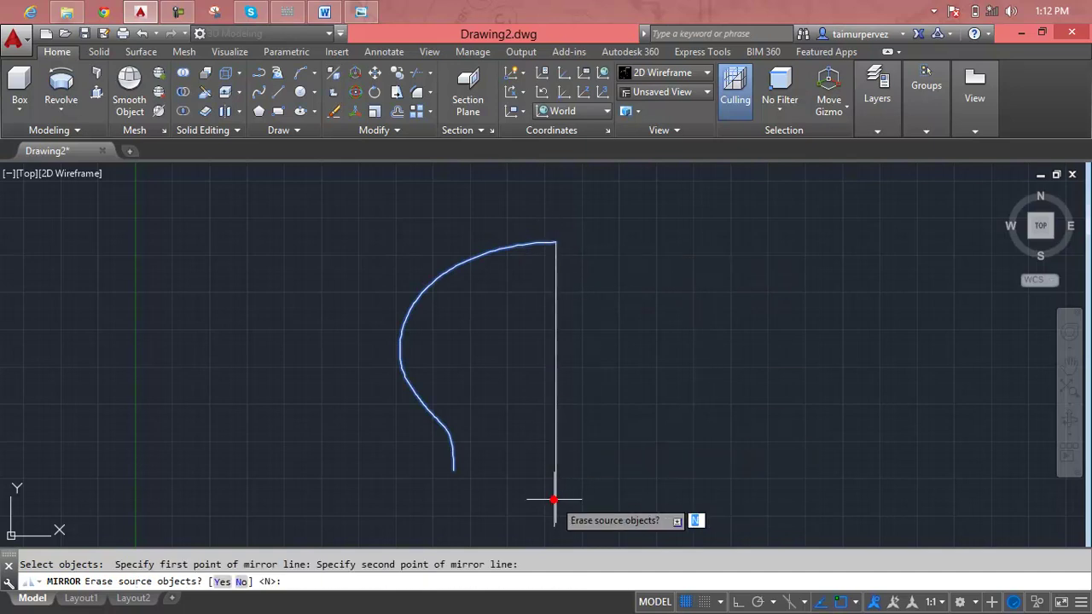
key("Return")
key("Escape")
left_click(556, 384)
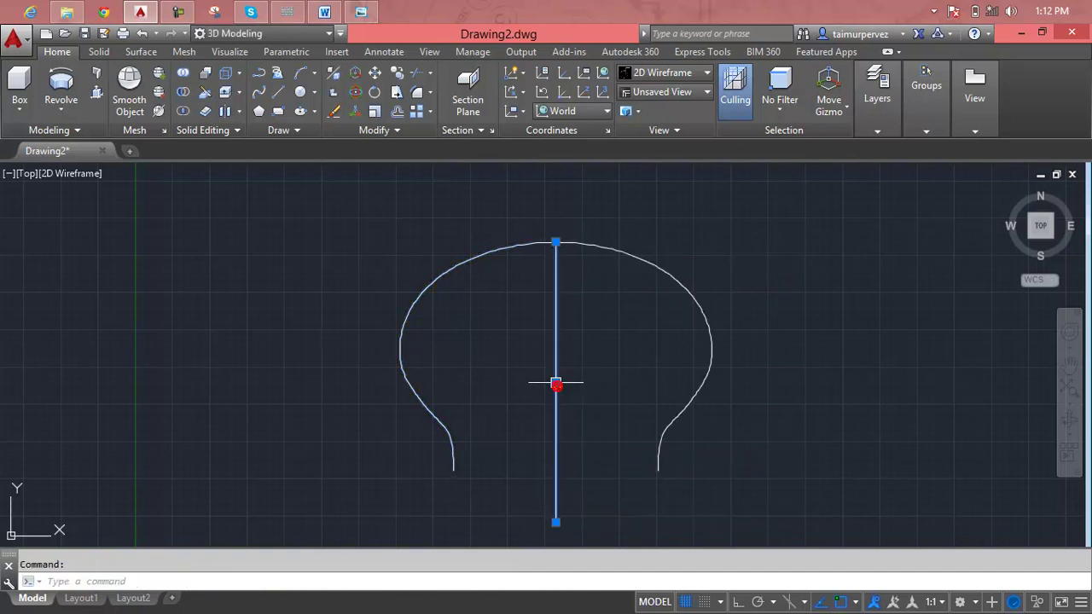
Erase the center line and join the left and right profile halves into one spline
key("Delete")
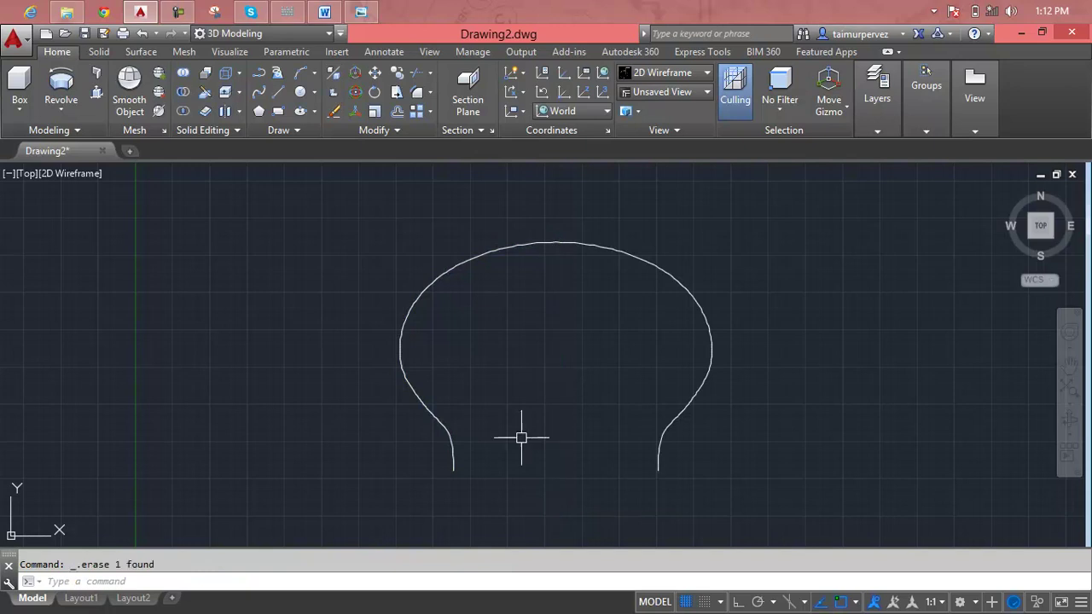
key("Escape")
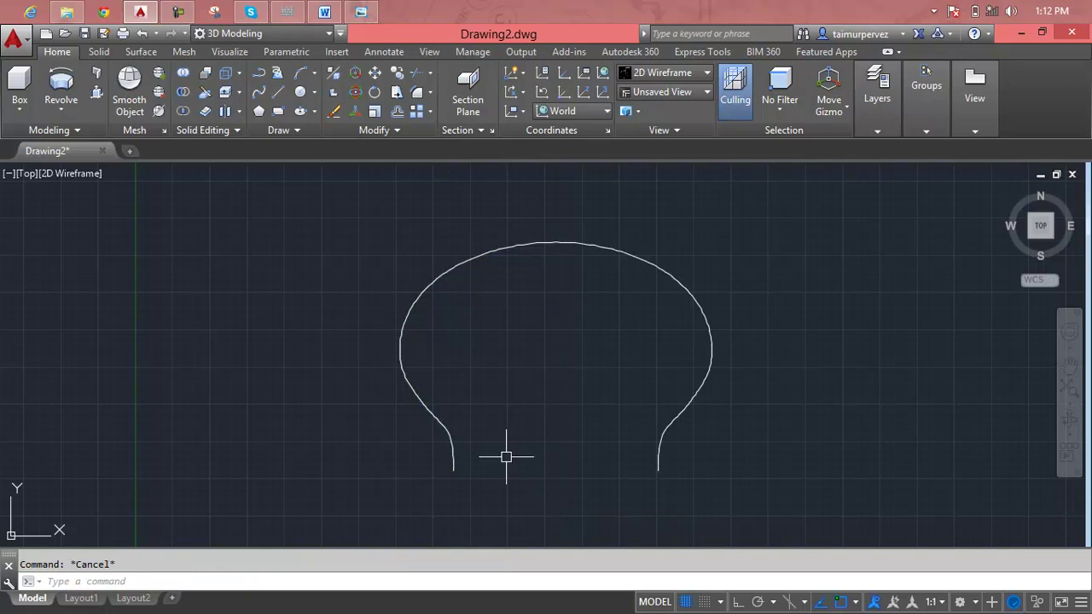
type("c")
key("Return")
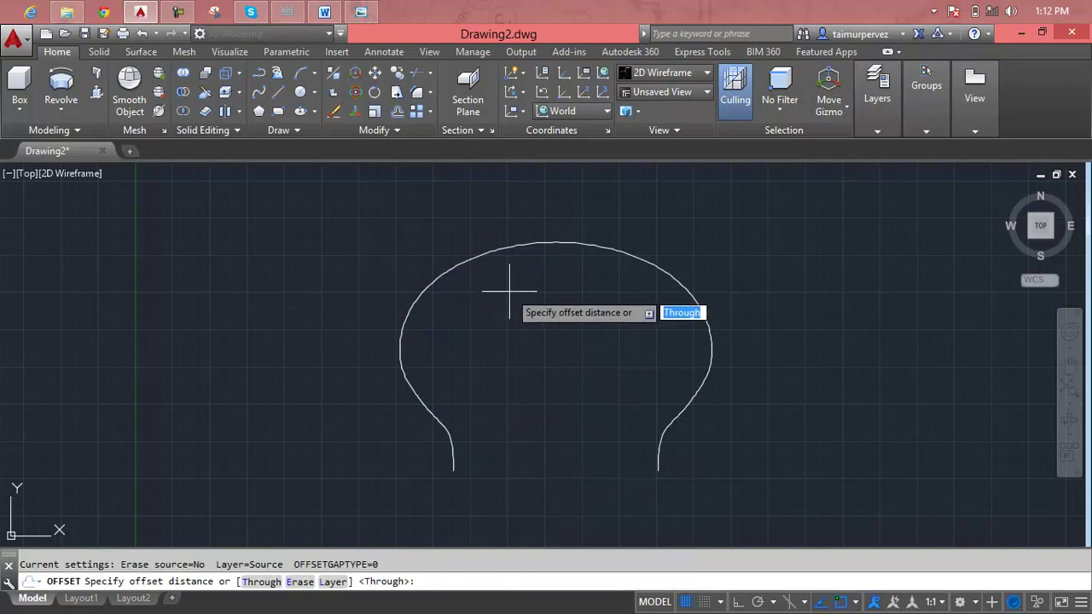
key("Return")
left_click(503, 247)
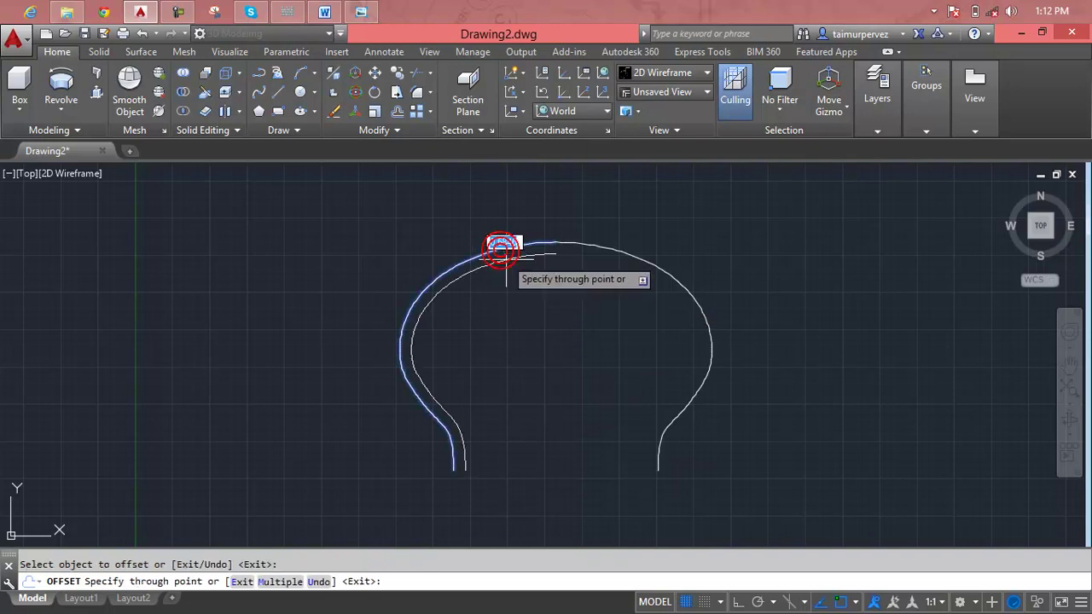
key("Escape")
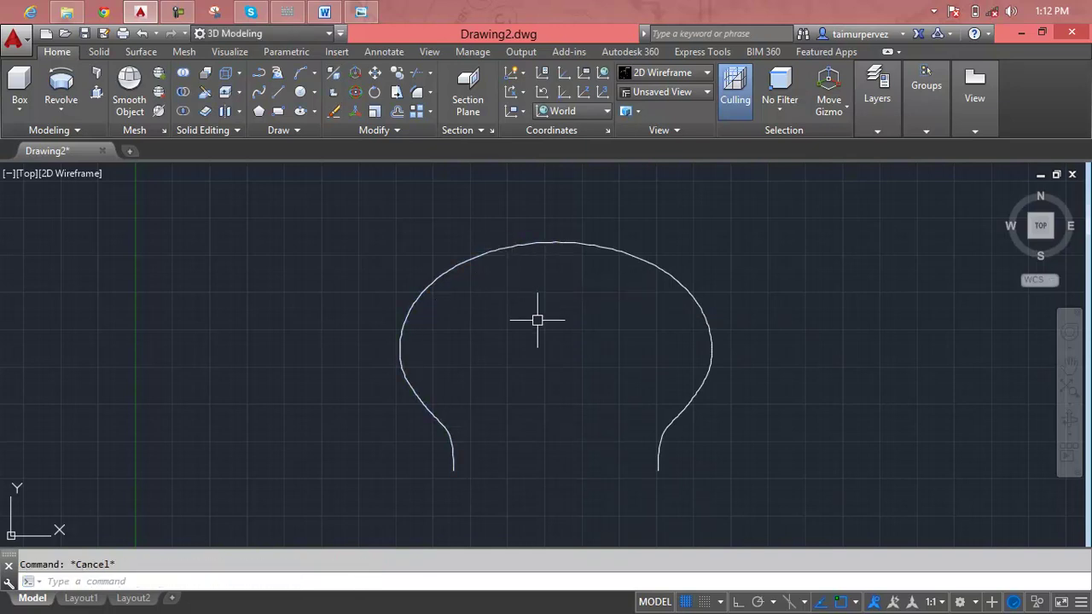
type("j")
key("Return")
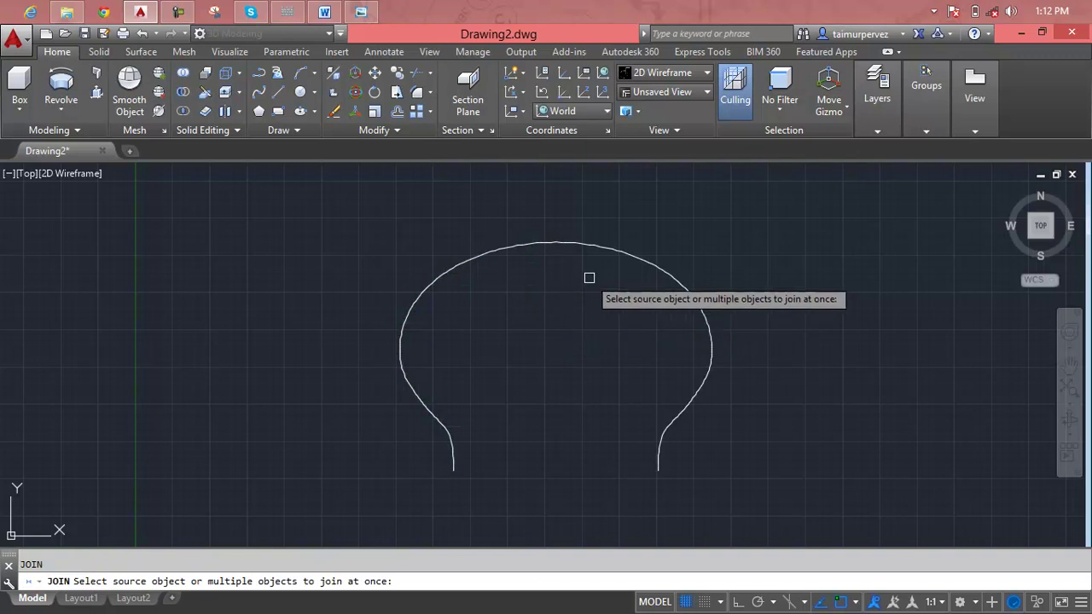
left_click(624, 254)
left_click(520, 249)
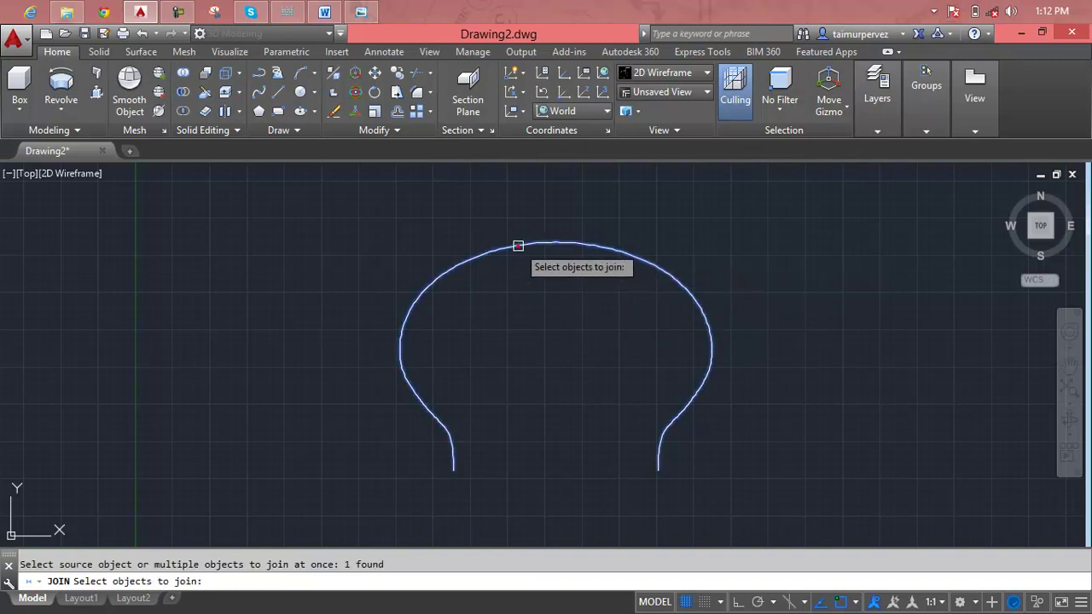
key("Return")
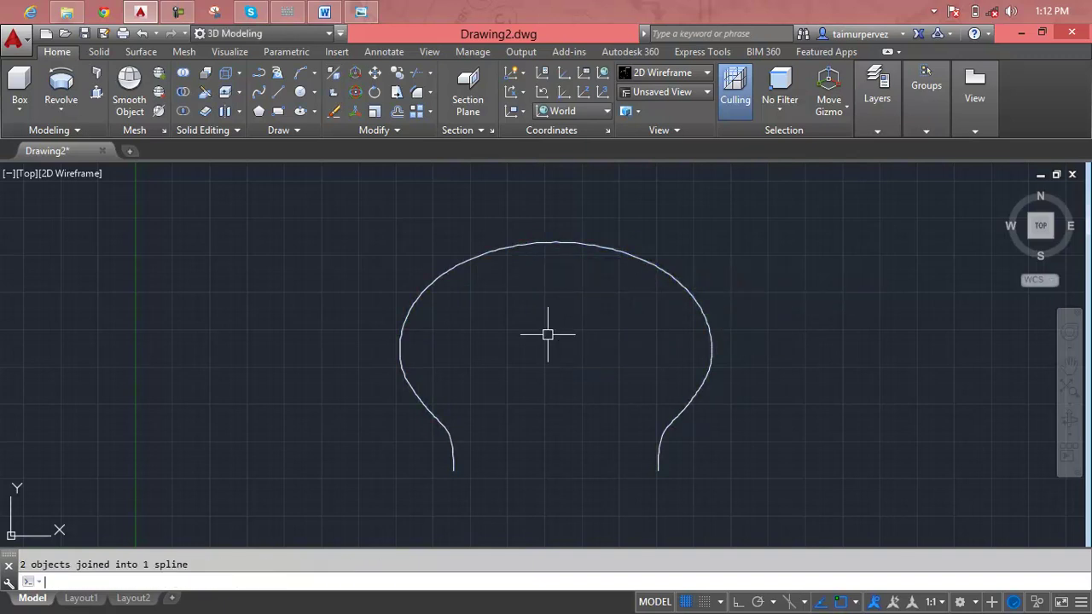
type("o")
Offset the joined tire profile to create an inner copy
key("Return")
key("Return")
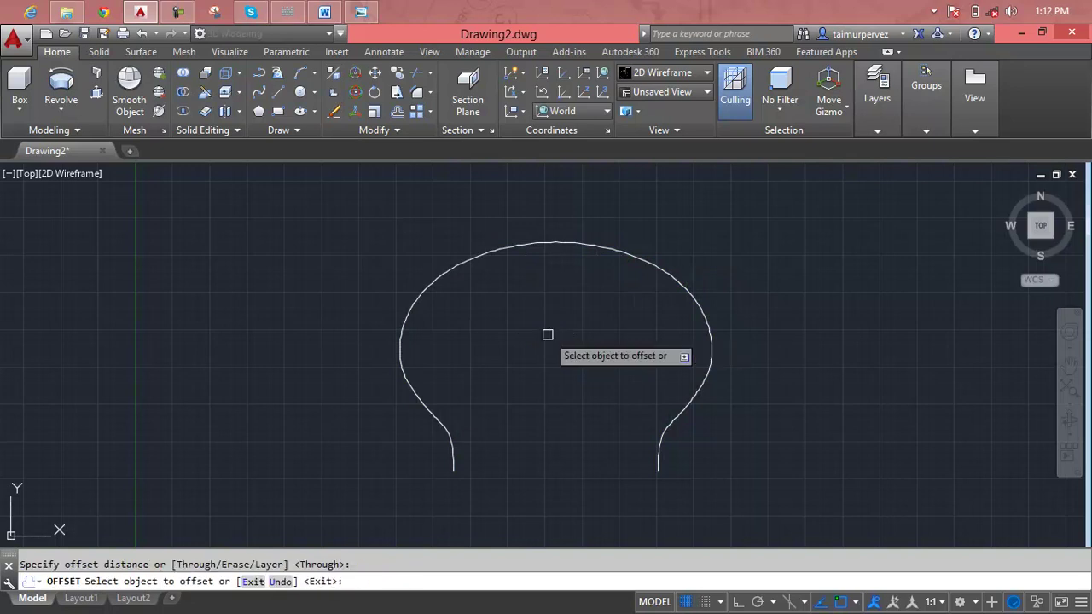
left_click(538, 246)
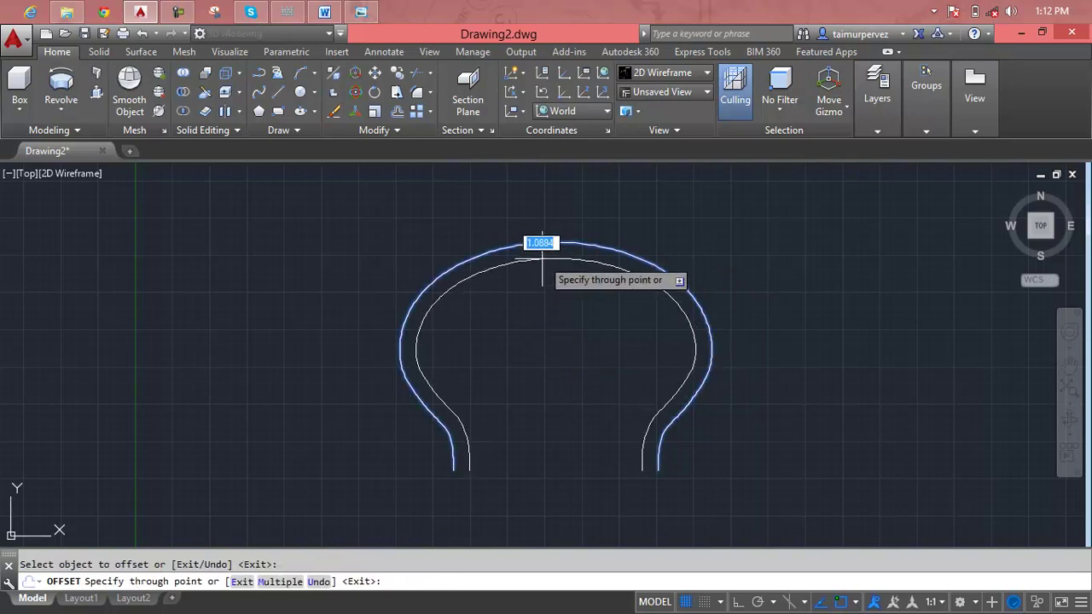
left_click(542, 265)
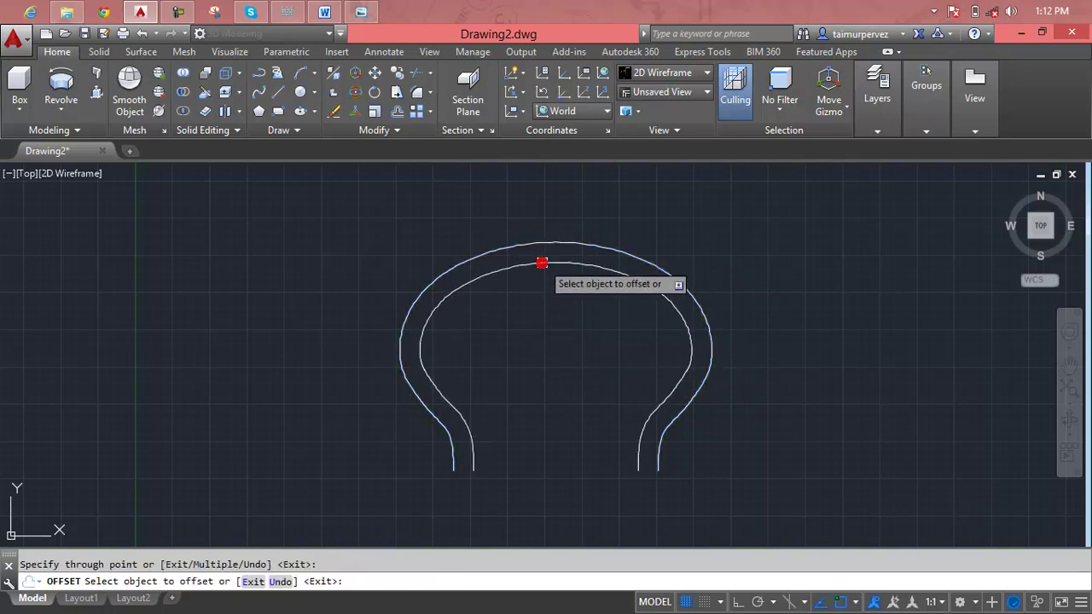
scroll(542, 265, "up", 2)
key("Escape")
Draw a line joining the two legs' bottom ends, then trim away its middle
scroll(526, 270, "down", 4)
middle_click_drag(541, 361, 495, 359)
scroll(495, 359, "up", 4)
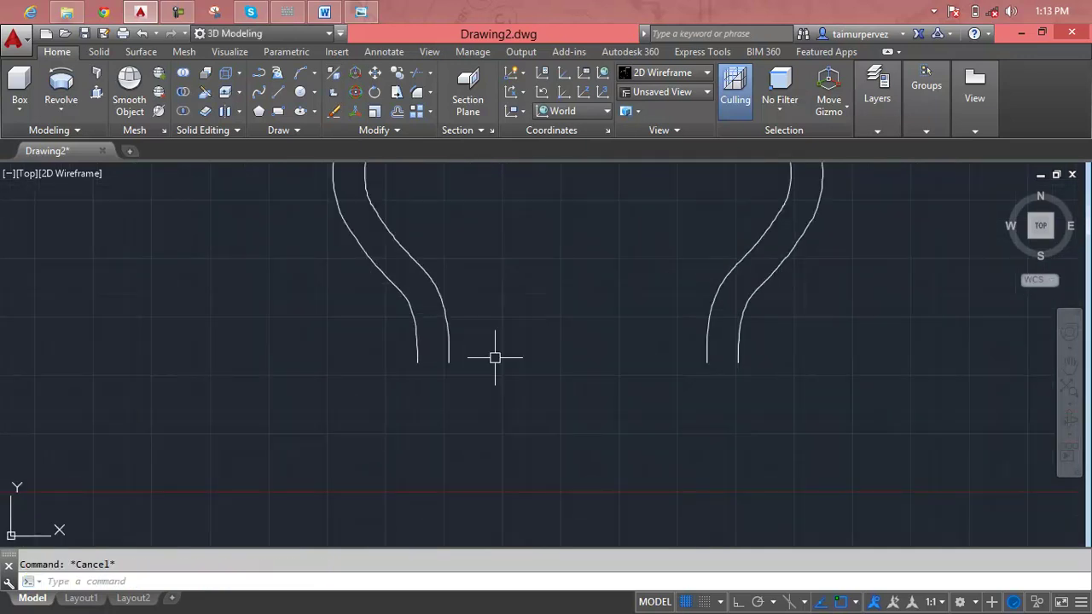
type("l")
key("Return")
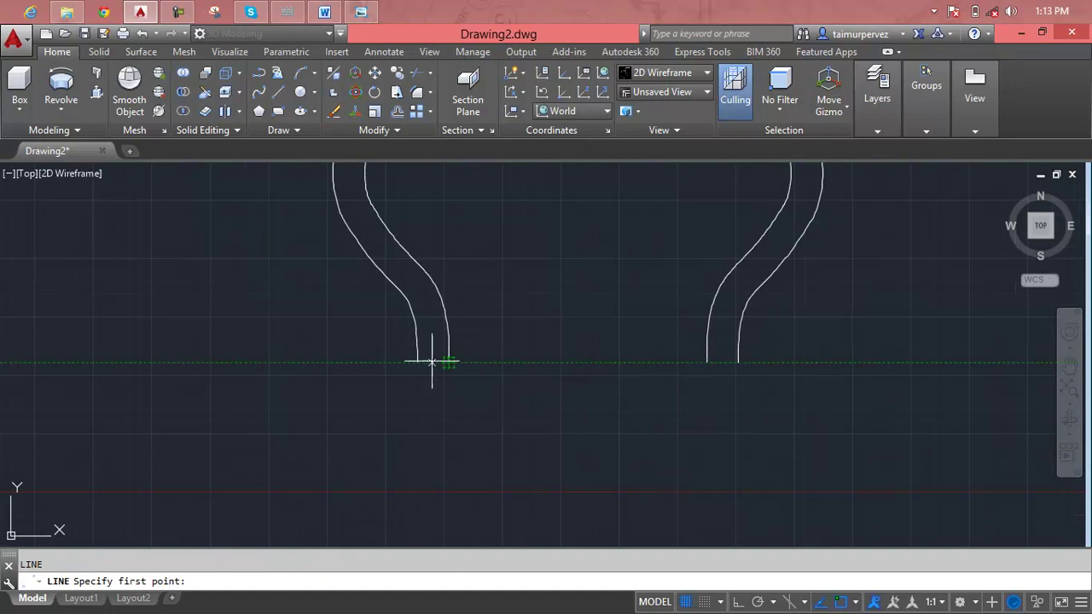
left_click(417, 362)
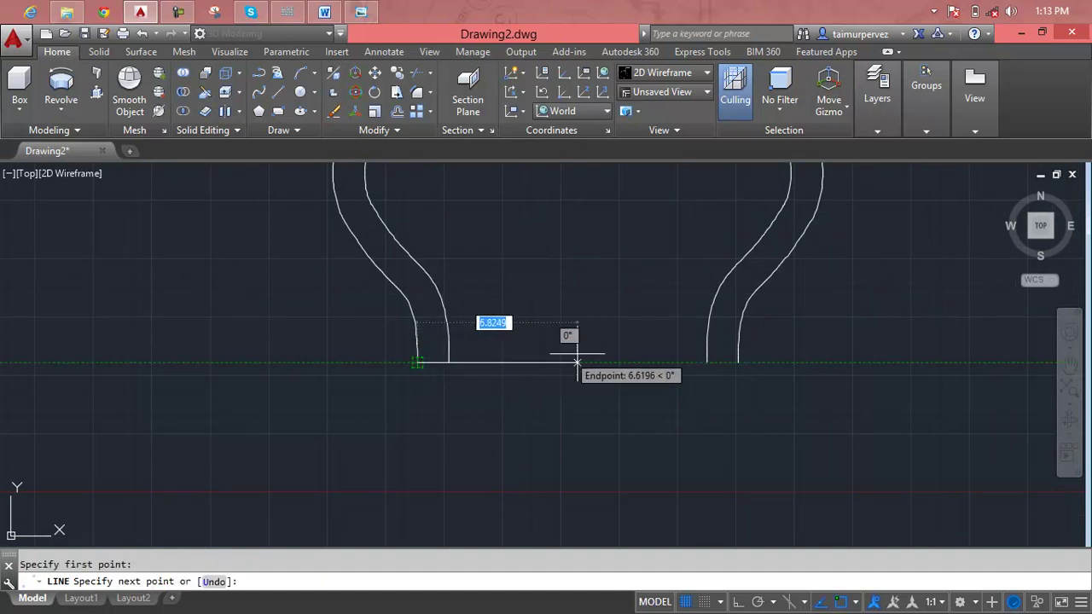
left_click(737, 363)
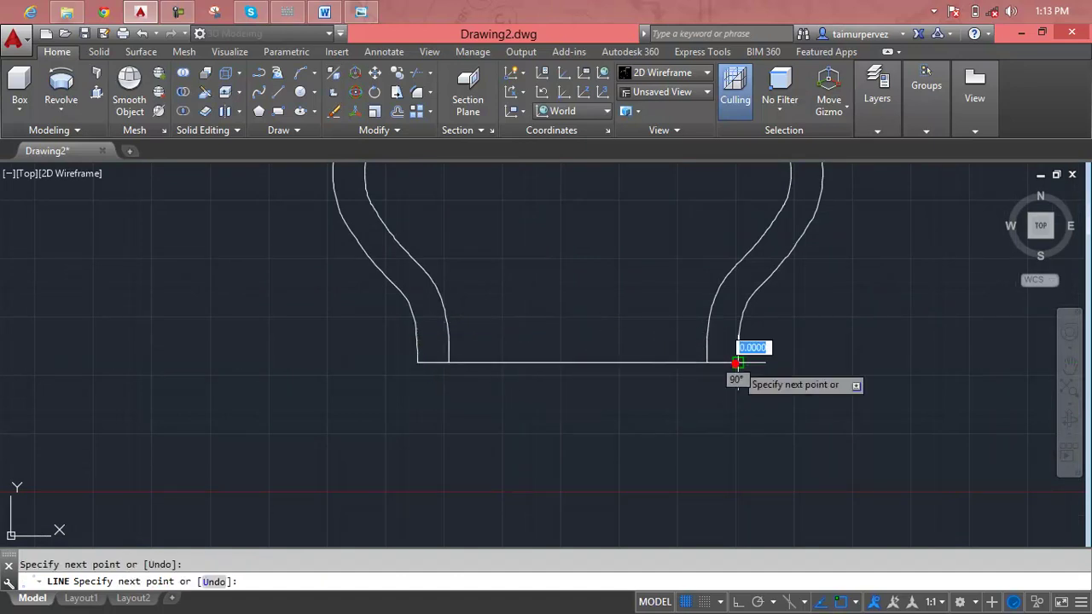
key("Return")
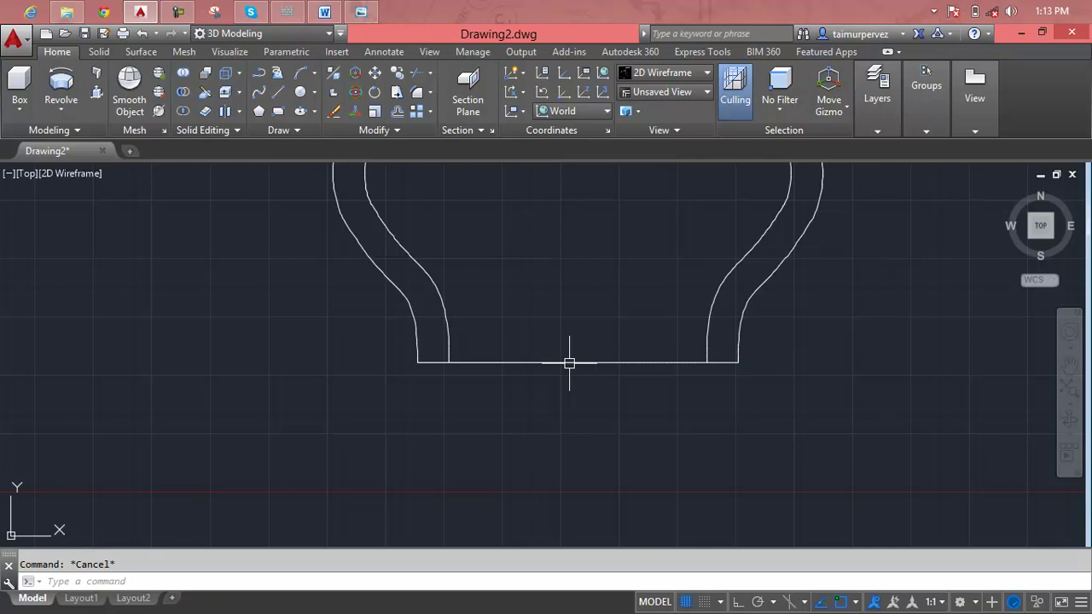
type("tr")
key("Return")
key("Return")
left_click(569, 363)
Finish trimming the bottom line and recentre the profile in the view
scroll(570, 357, "down", 4)
middle_click_drag(554, 297, 529, 361)
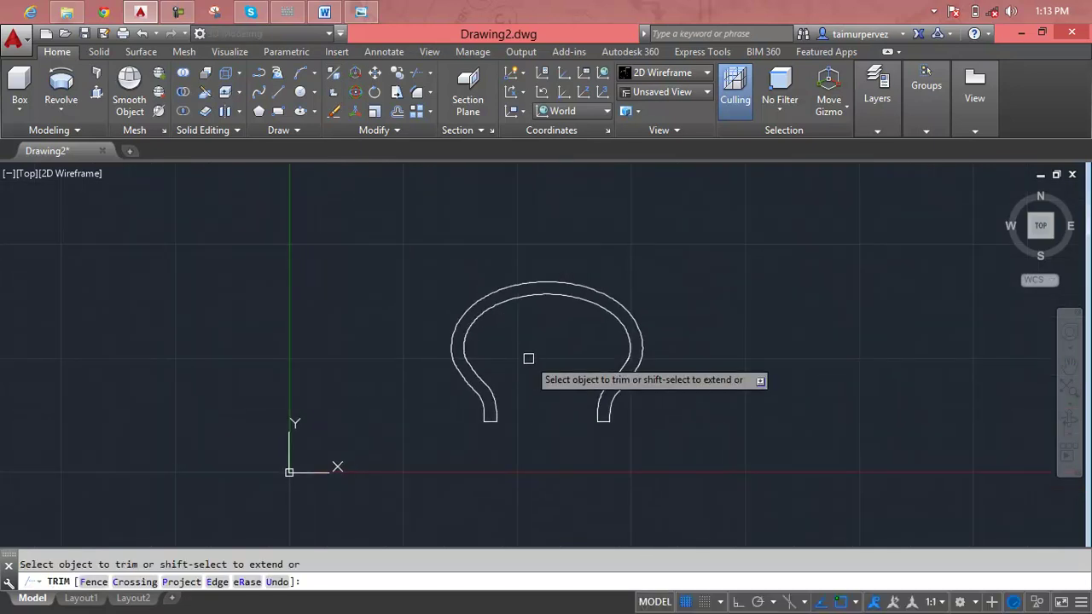
key("Escape")
scroll(475, 418, "up", 1)
scroll(476, 418, "up", 5)
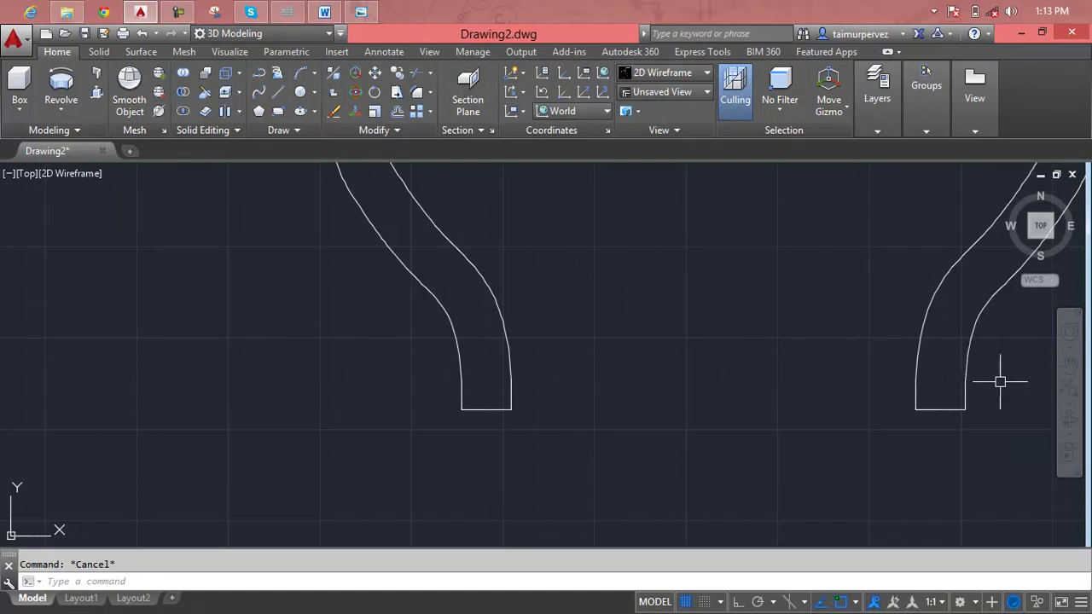
scroll(838, 395, "down", 4)
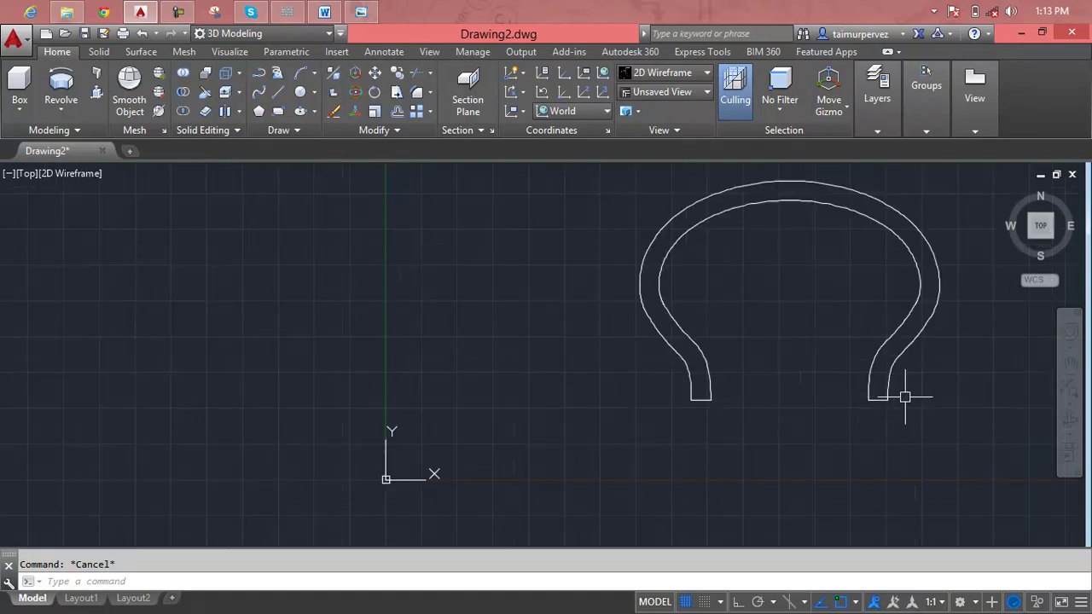
middle_click_drag(884, 397, 743, 412)
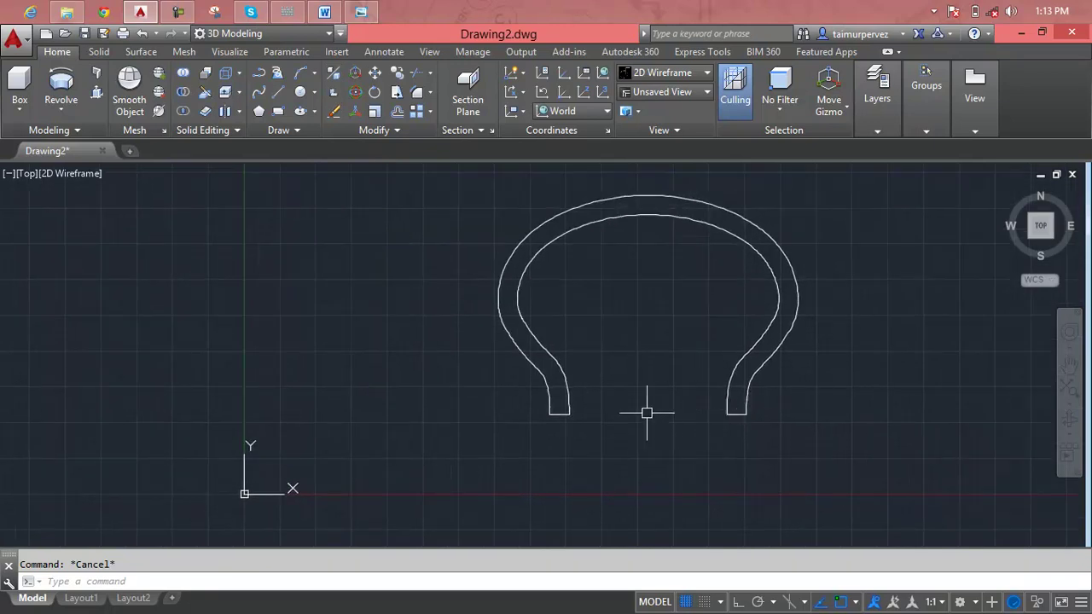
middle_click_drag(632, 385, 585, 419)
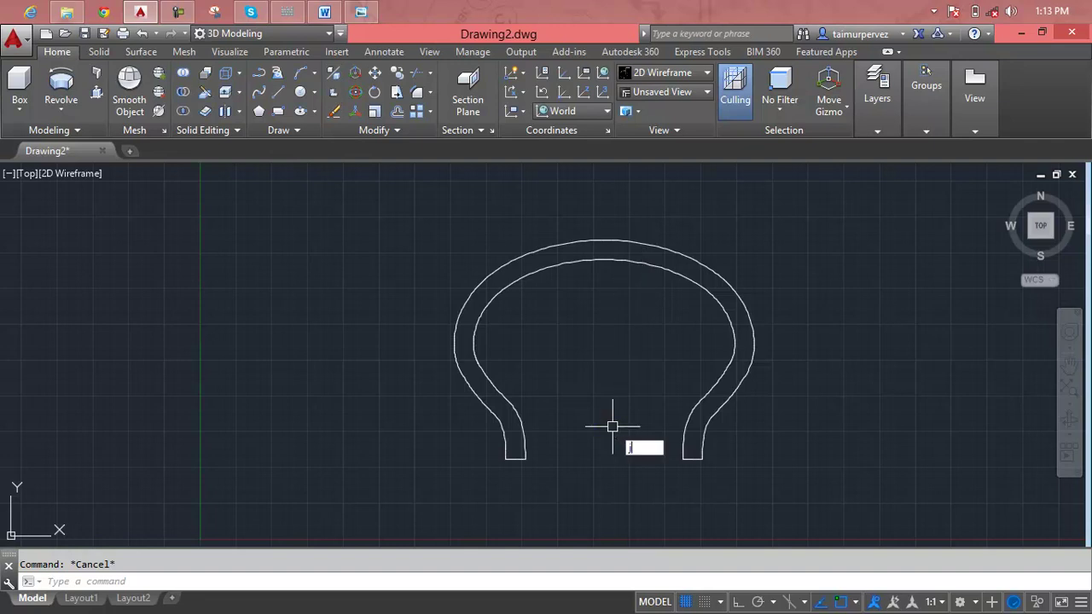
Window-select the tire profile pieces and join them into one spline
key("Return")
left_click(809, 260)
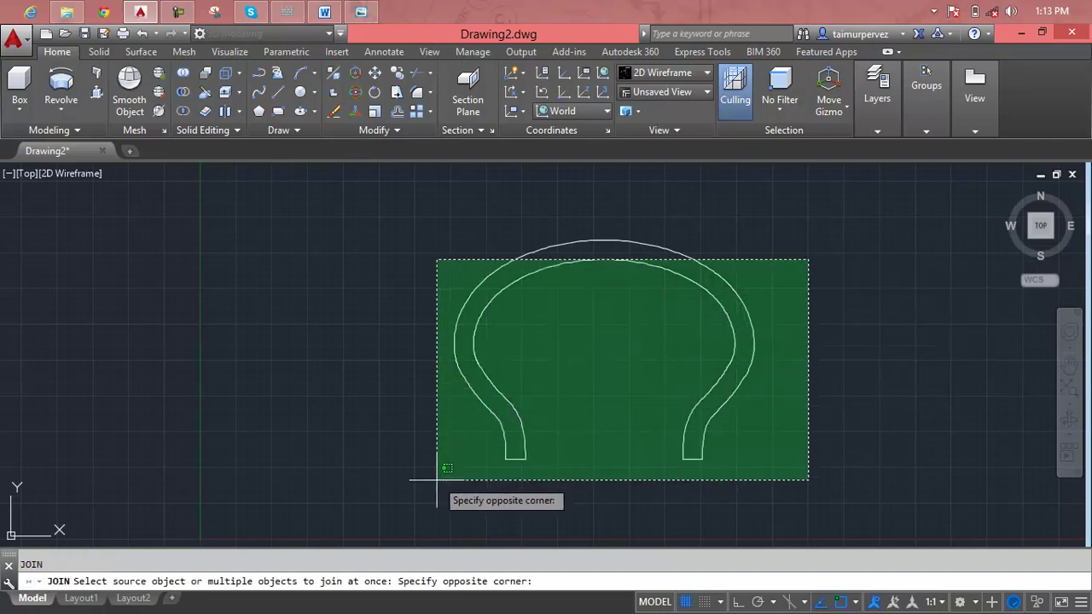
left_click(437, 481)
key("Return")
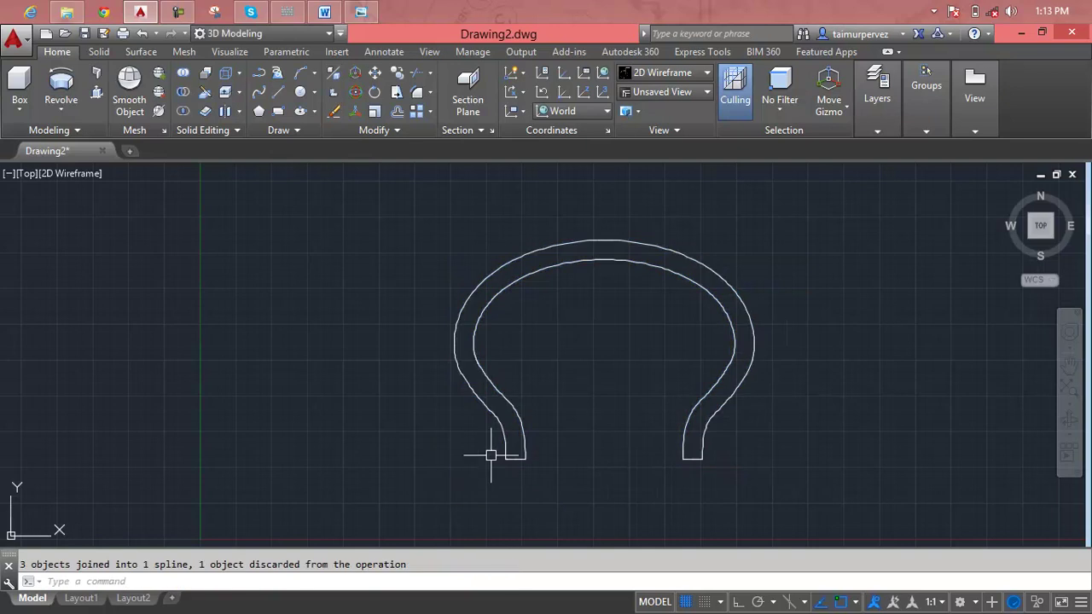
Draw a short radial line between the inner and outer curves at the top centre
key("Escape")
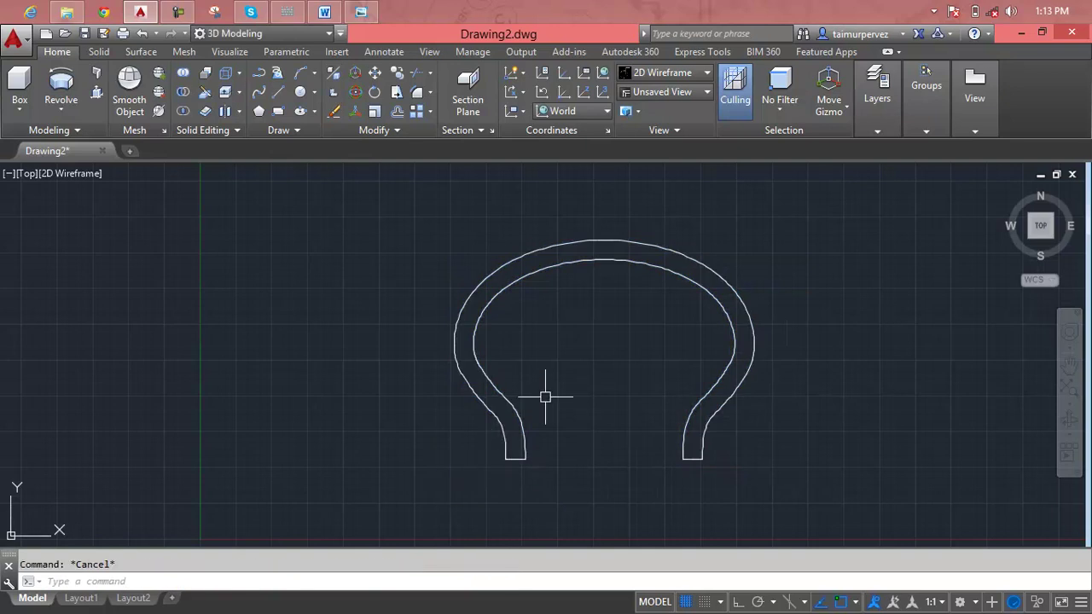
scroll(541, 305, "up", 1)
scroll(542, 293, "up", 1)
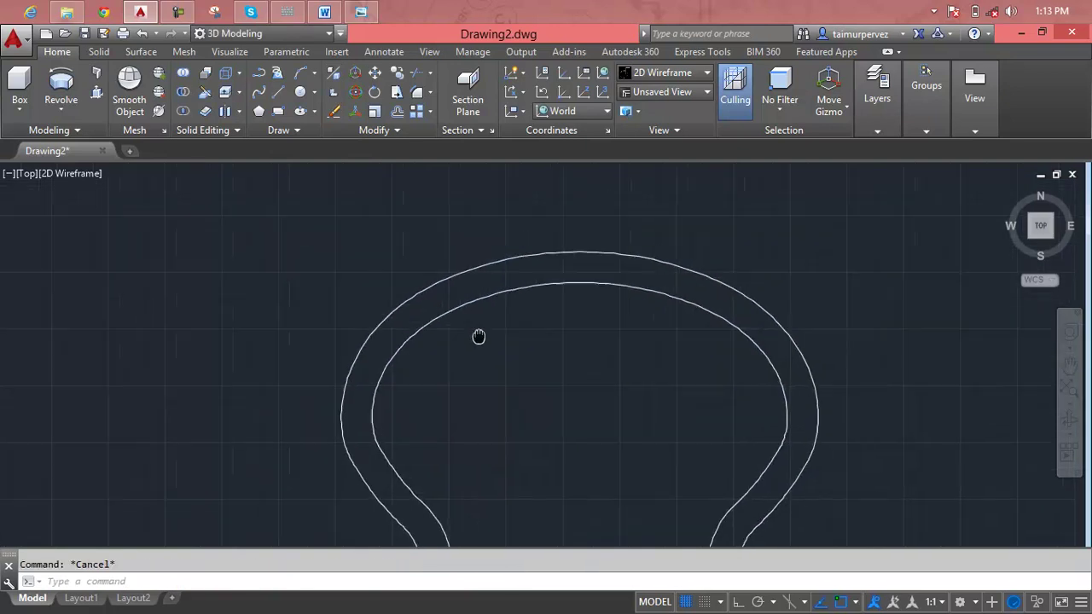
type("l")
key("Return")
left_click(577, 285)
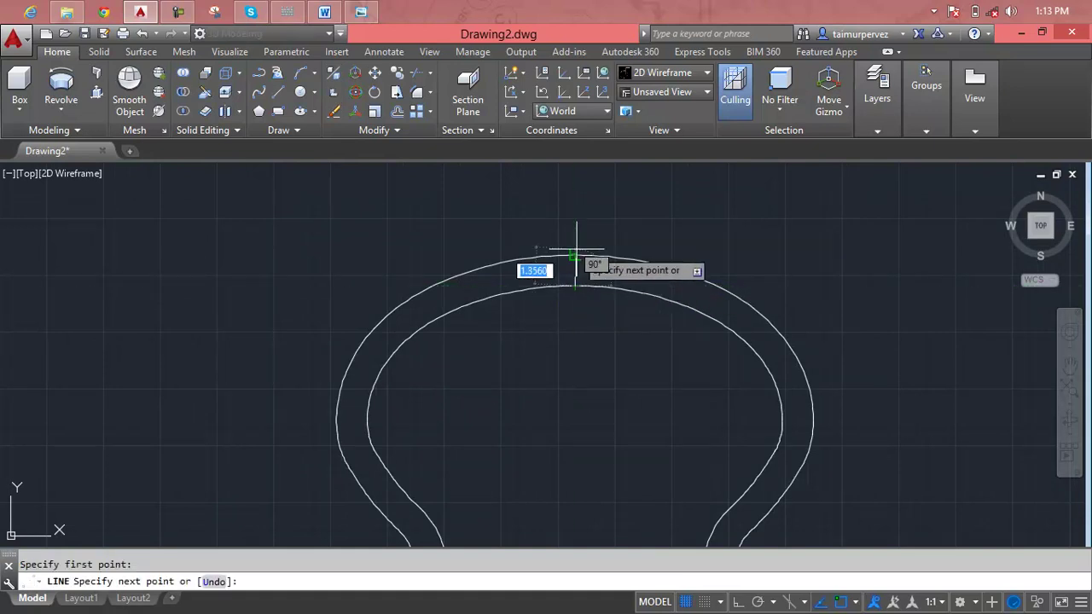
left_click(575, 256)
key("Escape")
Draw a three-point arc from the crown's left side, through its top centre, to the right side
scroll(579, 327, "down", 2)
scroll(485, 344, "up", 1)
scroll(449, 349, "up", 1)
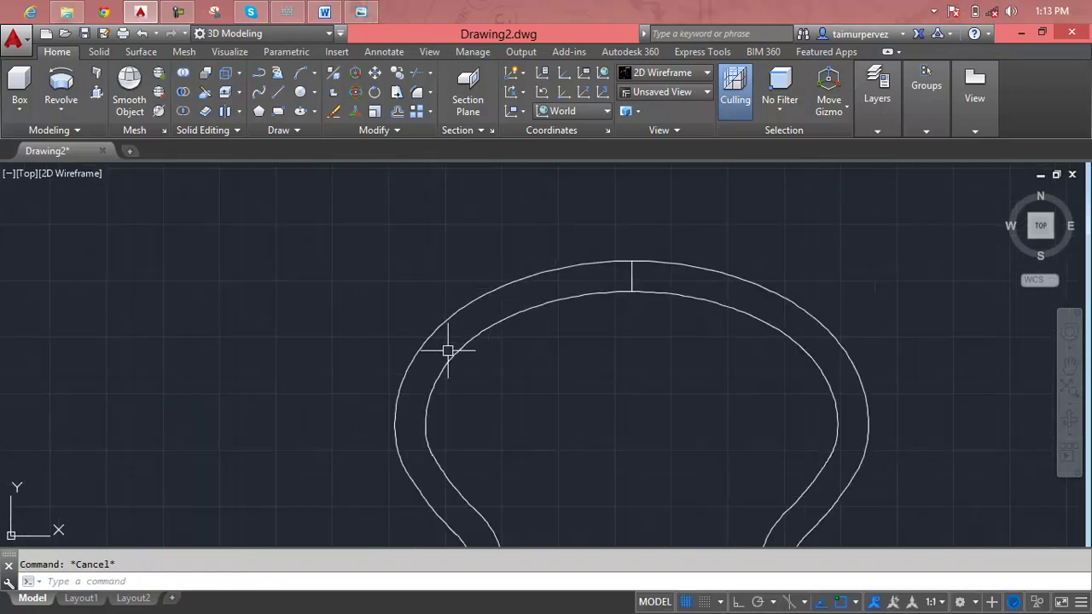
key("Return")
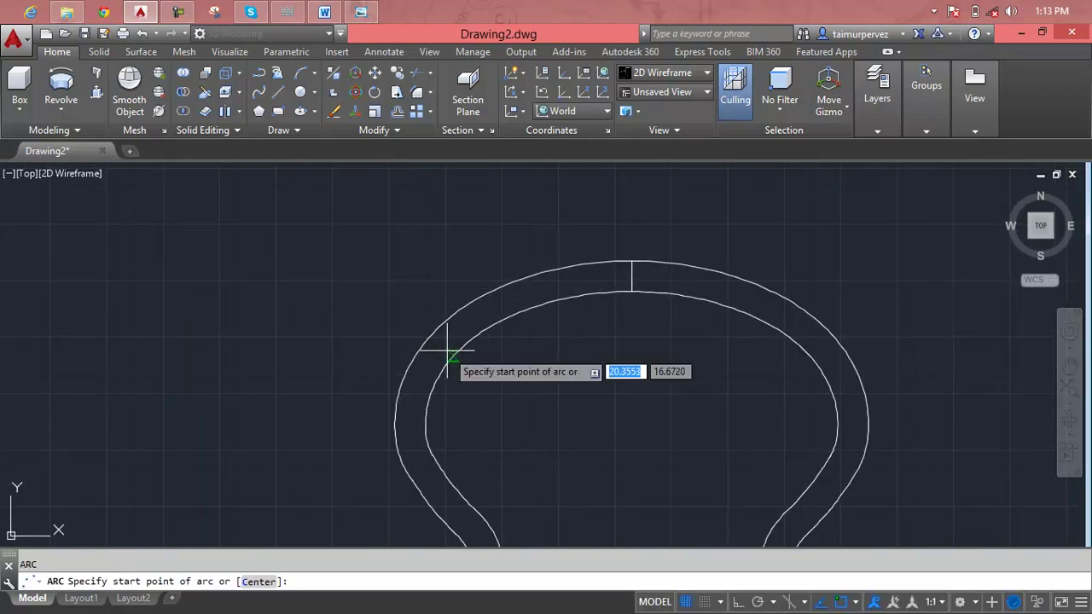
scroll(444, 349, "up", 2)
left_click(438, 351)
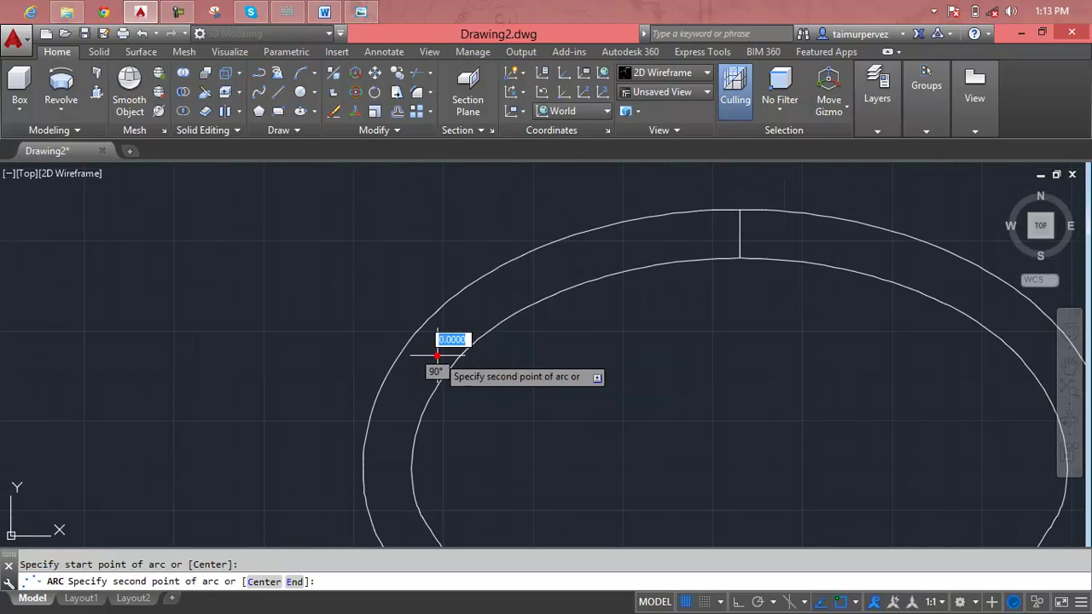
left_click(739, 228)
scroll(956, 252, "down", 2)
middle_click_drag(963, 273, 704, 281)
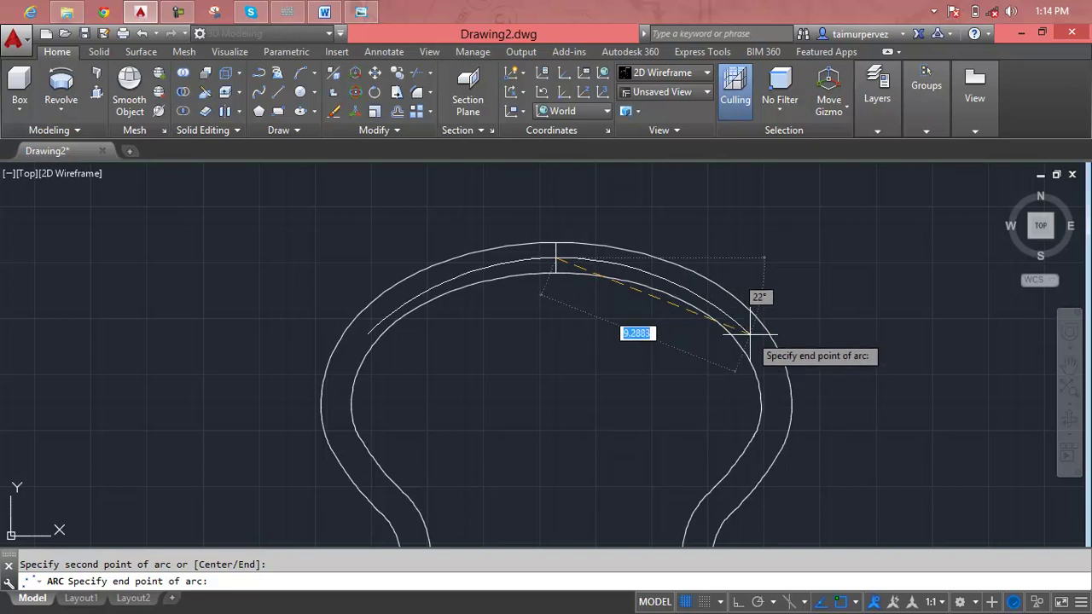
left_click(750, 334)
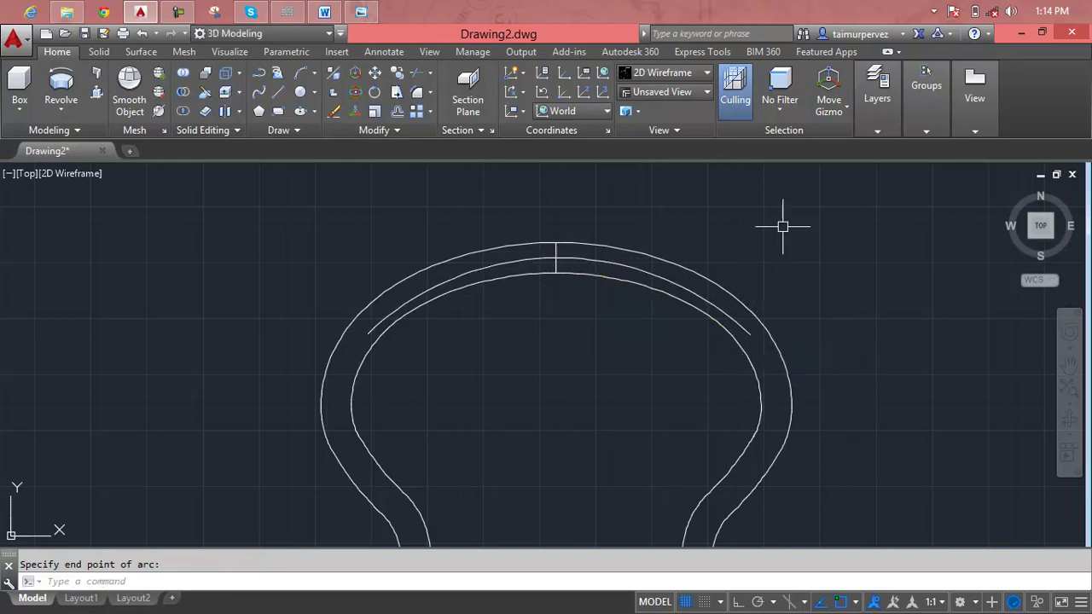
key("Escape")
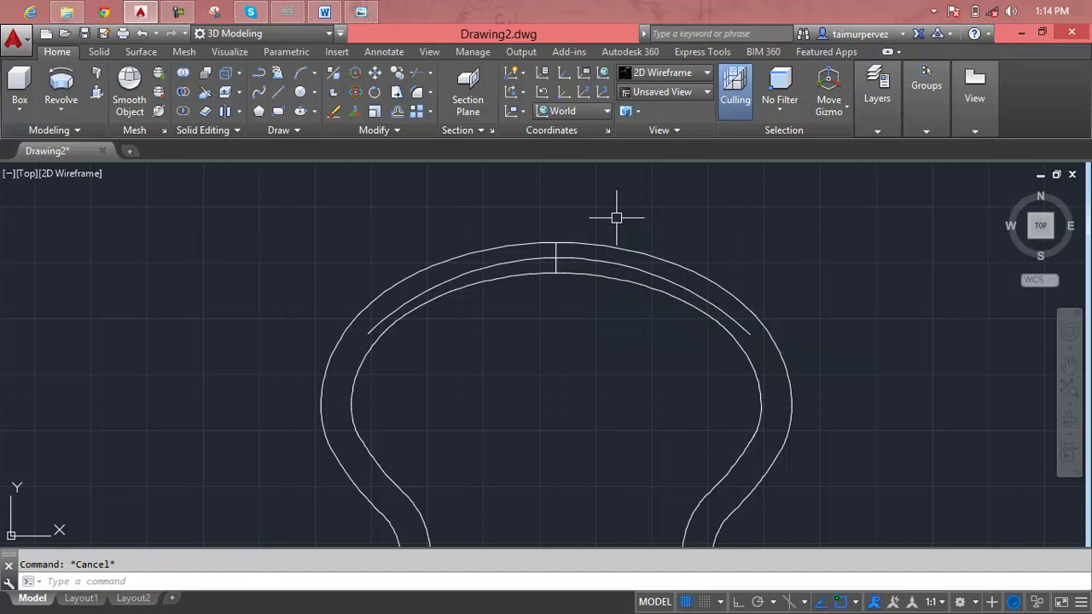
type("a")
Begin a second arc at the left of the crown, then abandon the attempt
key("Return")
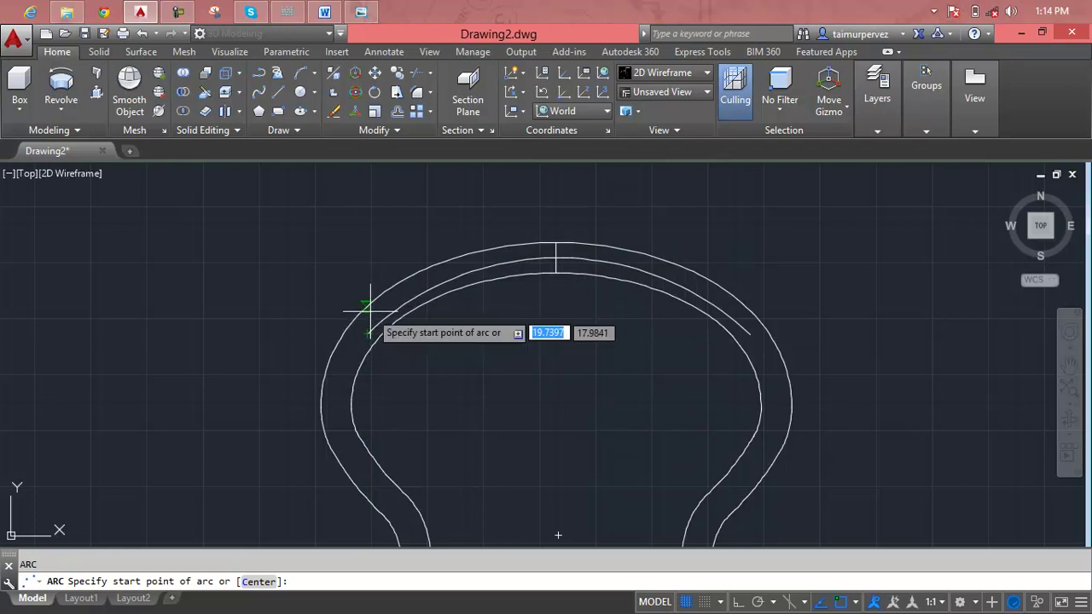
left_click(369, 274)
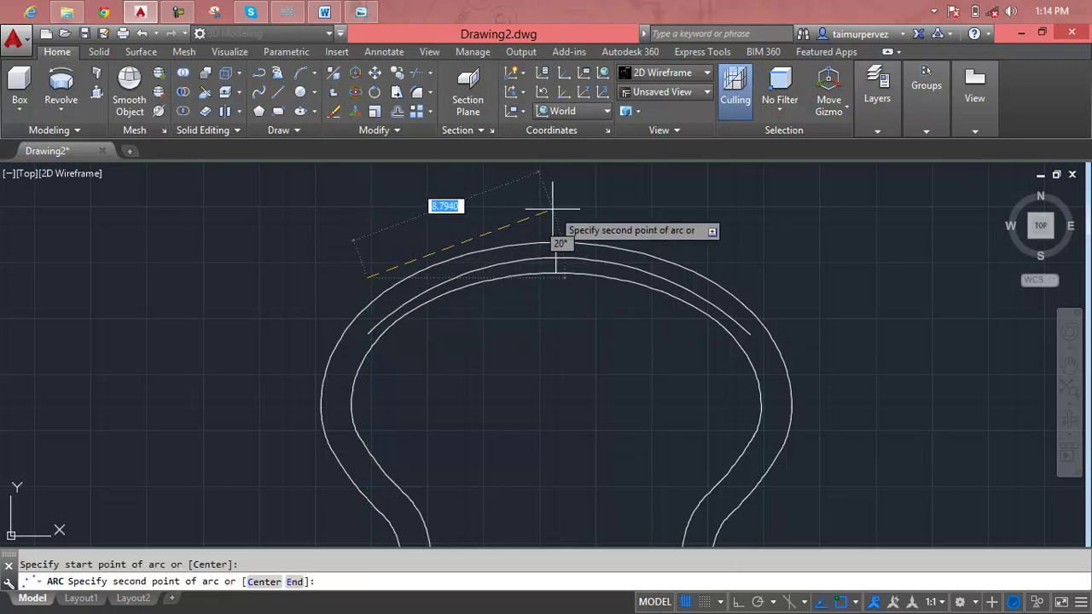
key("Escape")
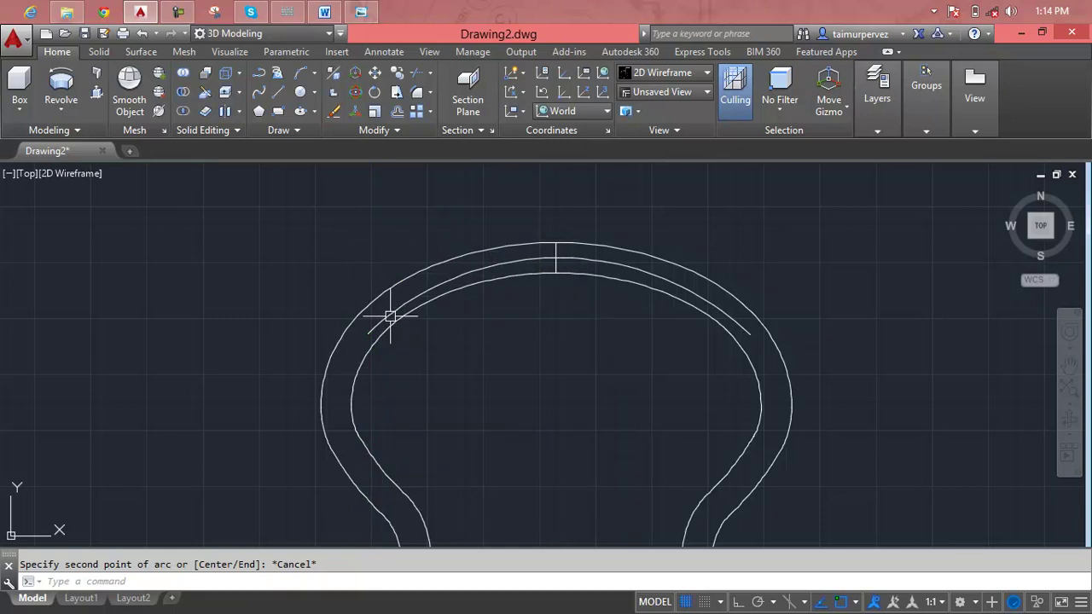
scroll(408, 310, "up", 2)
scroll(388, 316, "up", 2)
key("Escape")
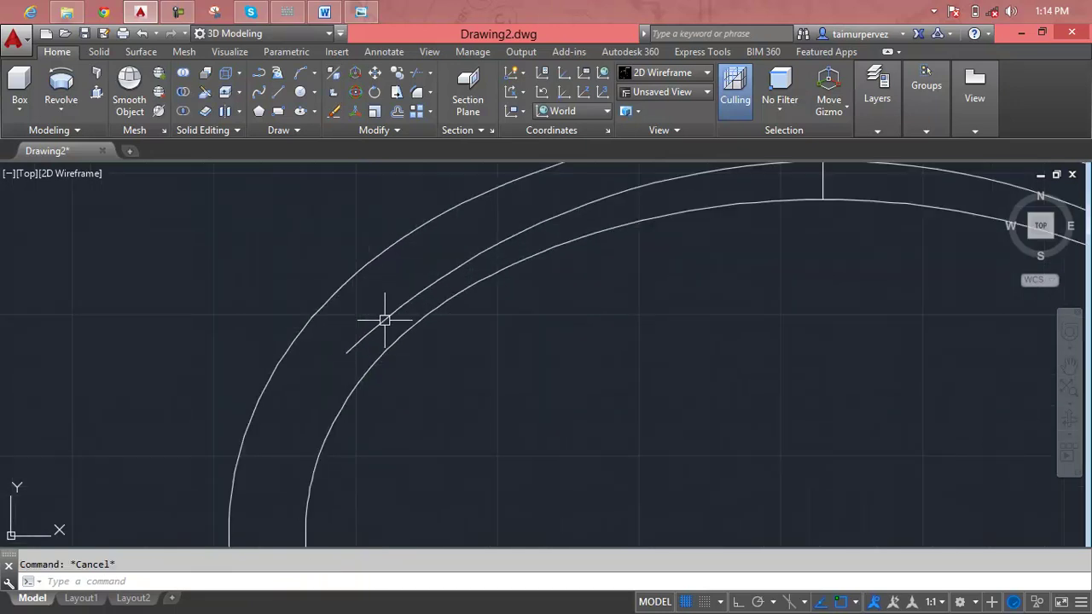
type("a")
Draw a second three-point arc above the first, through the crown's top centre
key("Return")
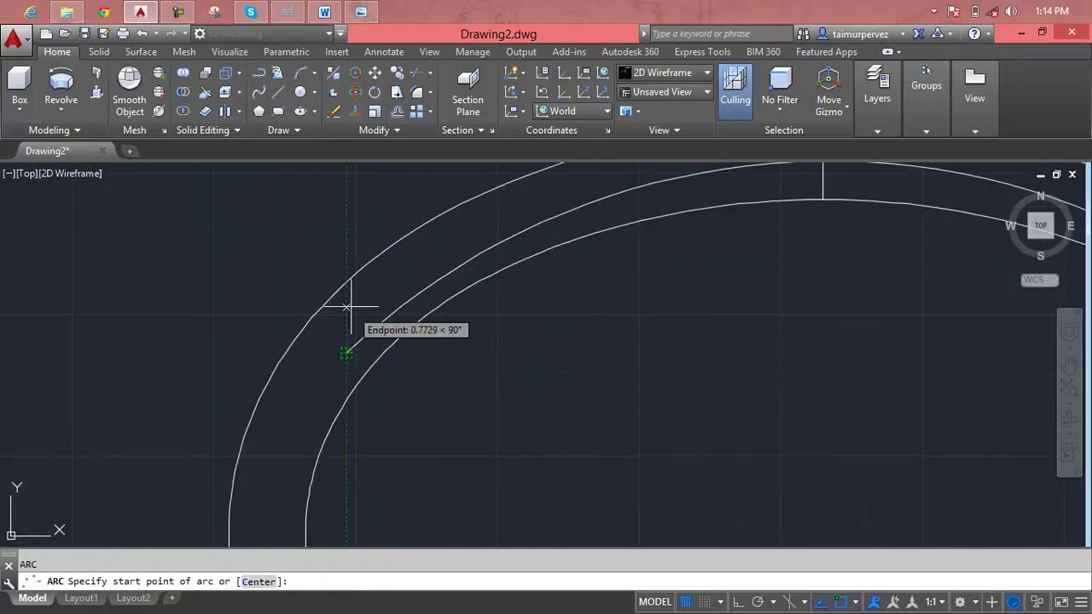
left_click(349, 256)
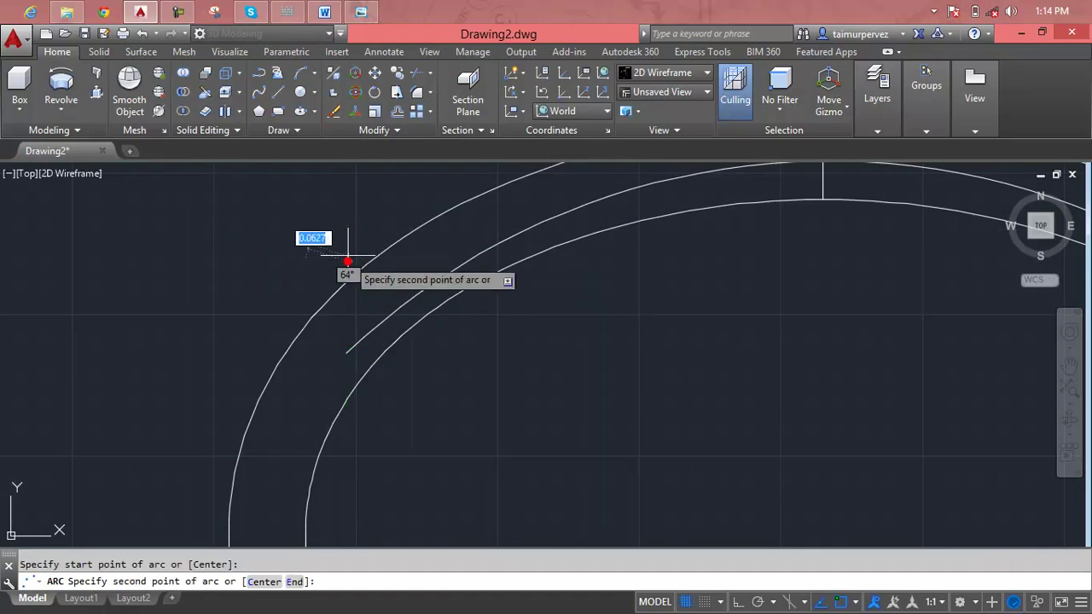
scroll(505, 175, "down", 2)
middle_click_drag(517, 176, 349, 371)
scroll(334, 385, "up", 2)
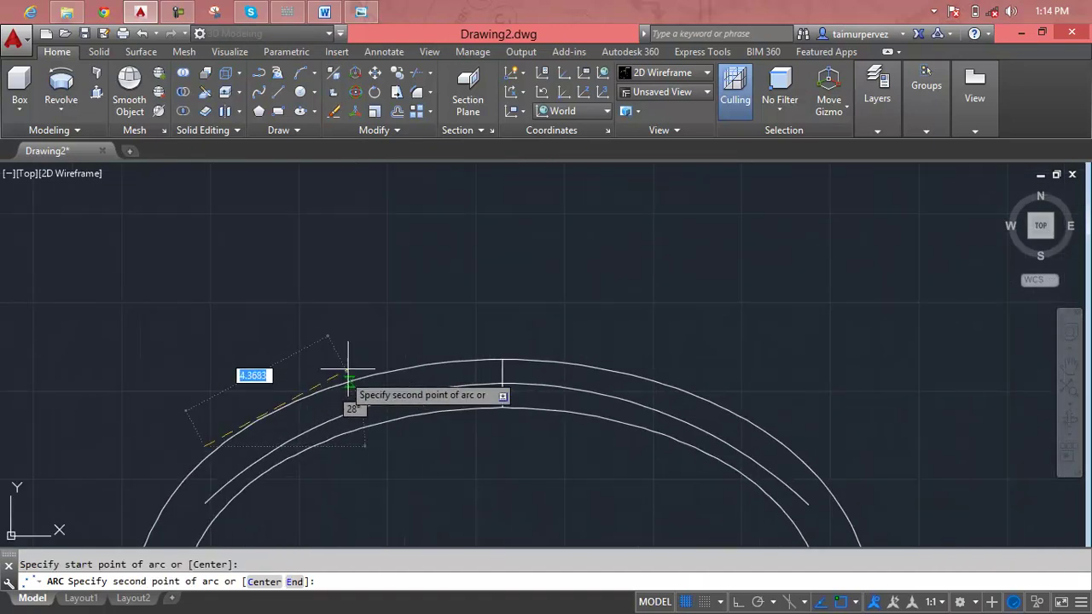
left_click(502, 321)
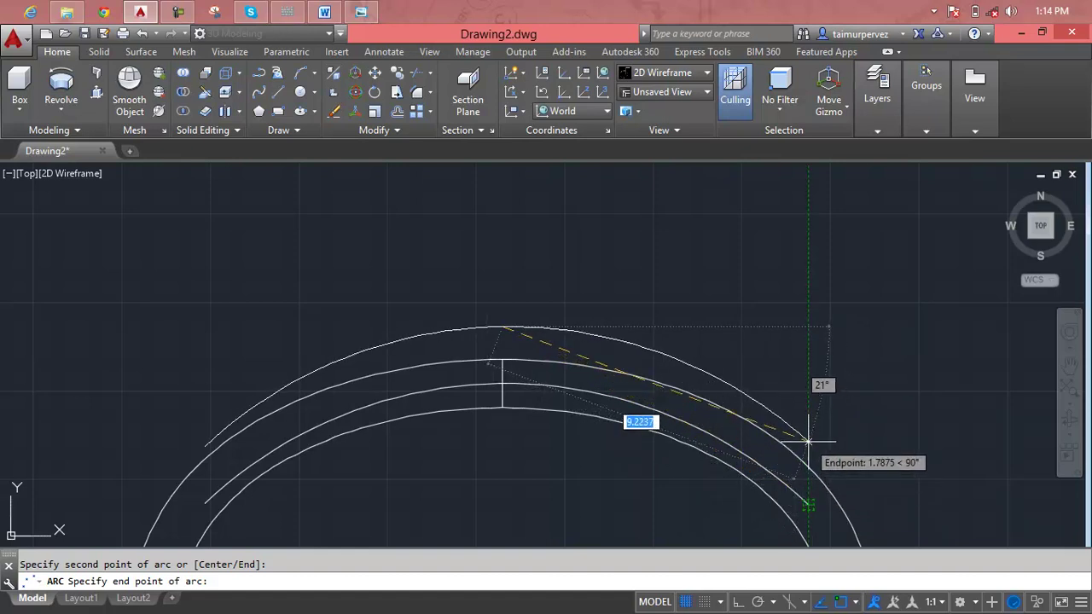
left_click(808, 442)
scroll(721, 412, "down", 4)
scroll(597, 401, "up", 2)
scroll(456, 390, "up", 3)
Draw two slanted lines from the arcs' left and right ends up past the top arc
key("Escape")
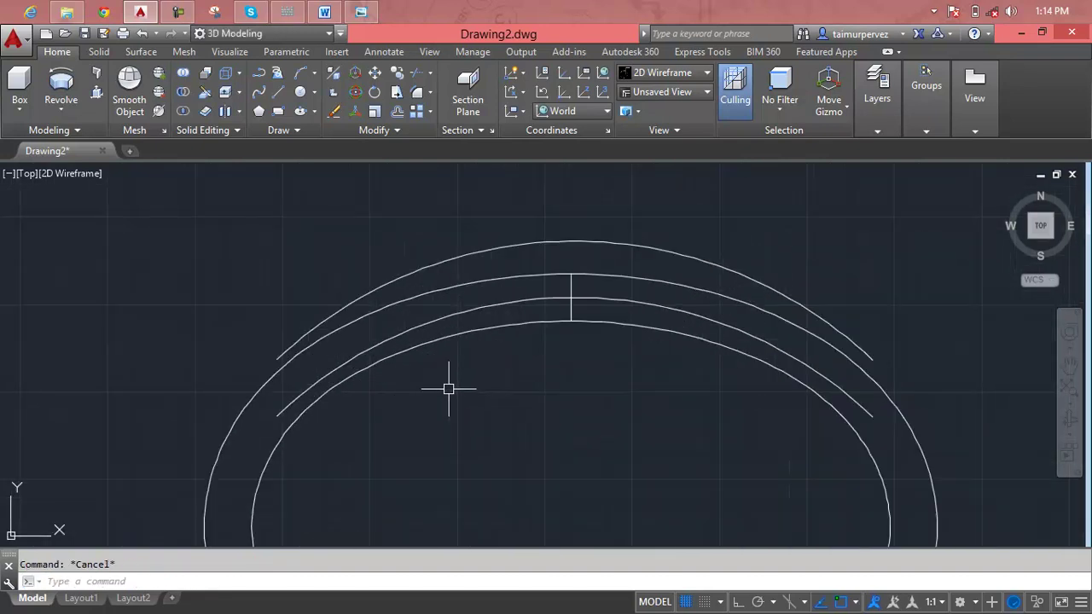
type("l")
key("Return")
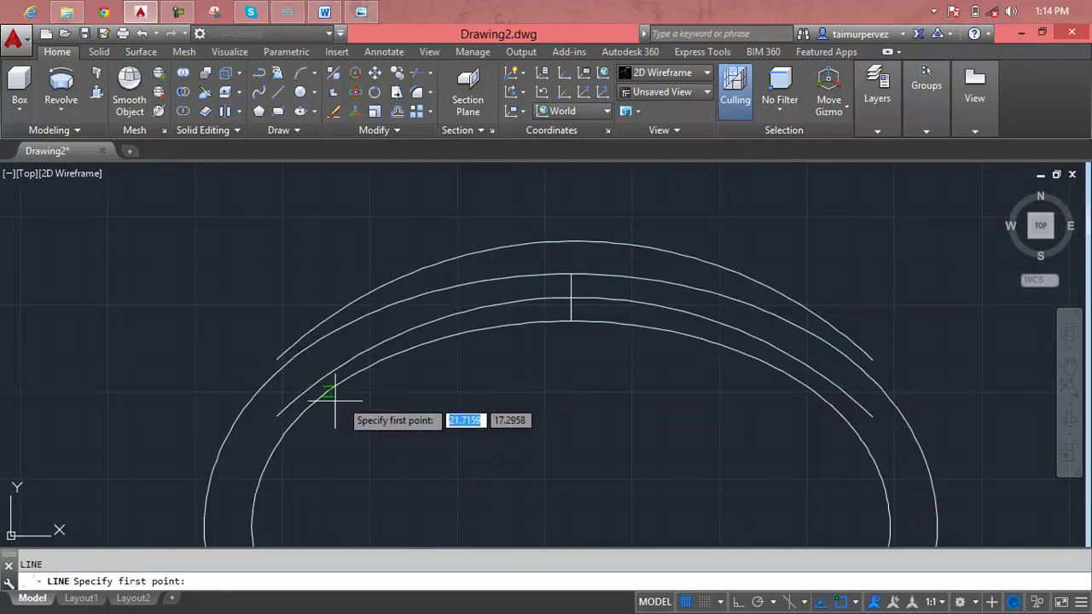
left_click(280, 415)
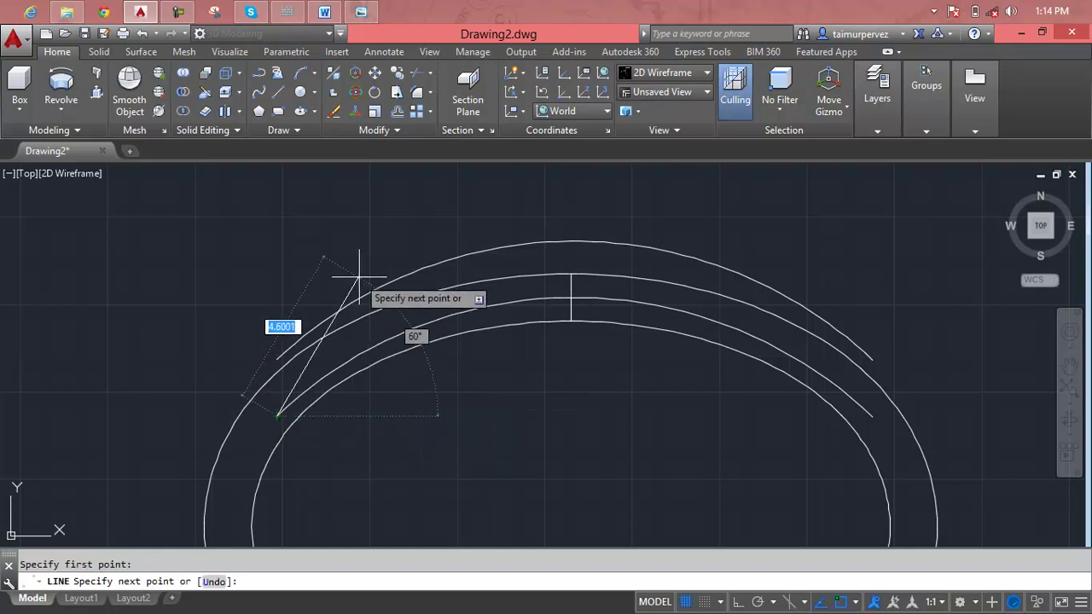
left_click(366, 248)
key("Return")
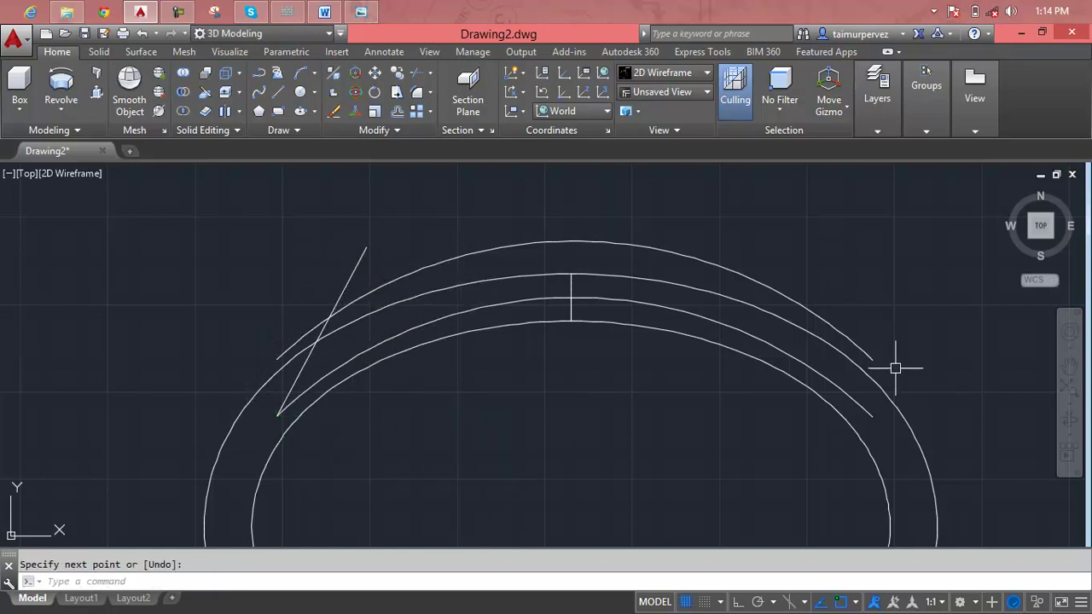
key("Return")
left_click(872, 417)
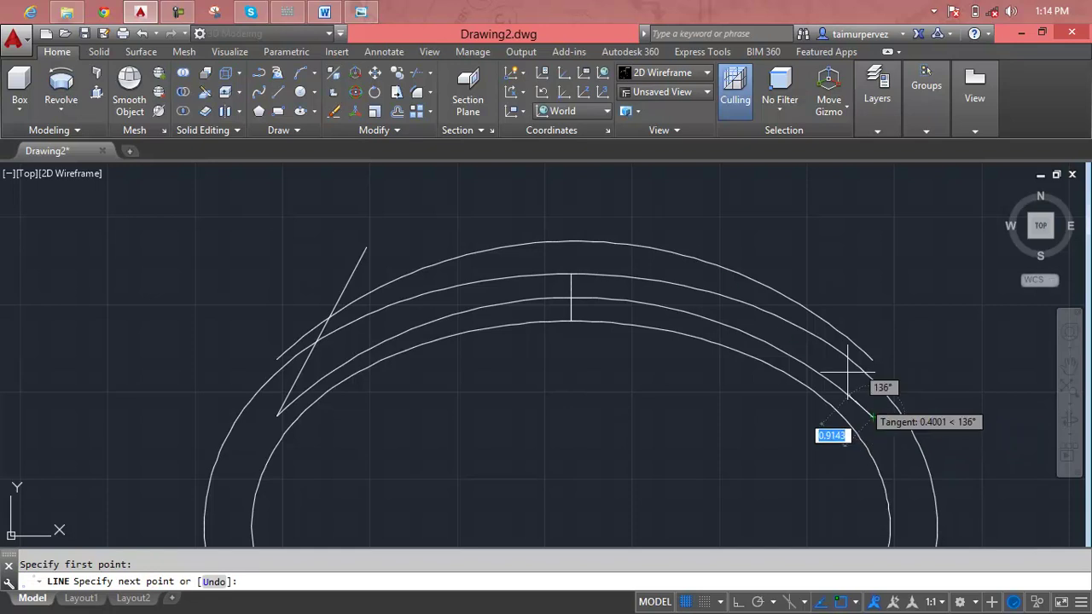
left_click(789, 242)
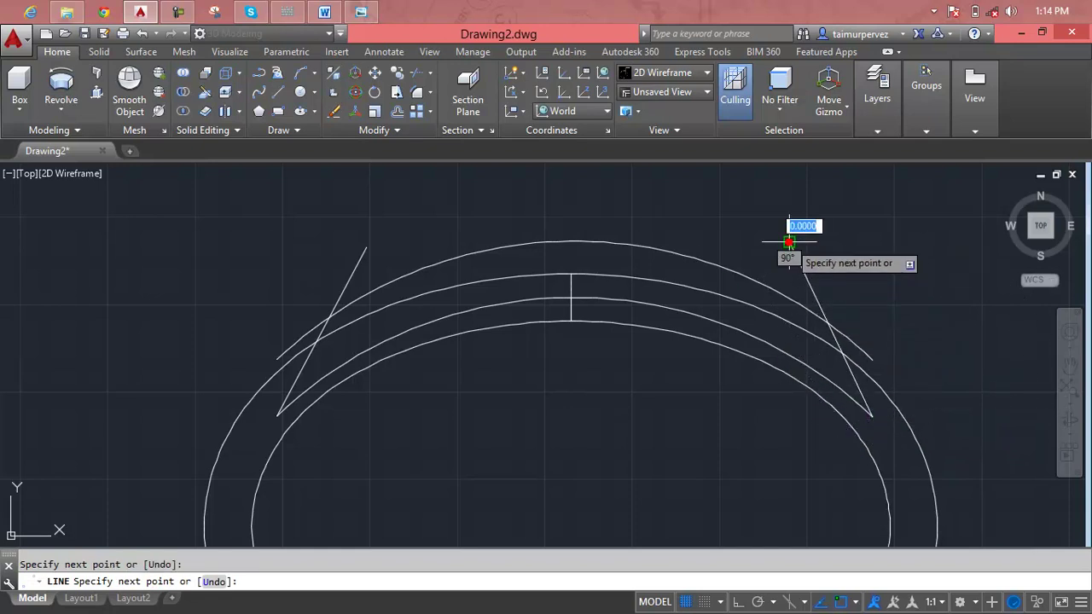
key("Return")
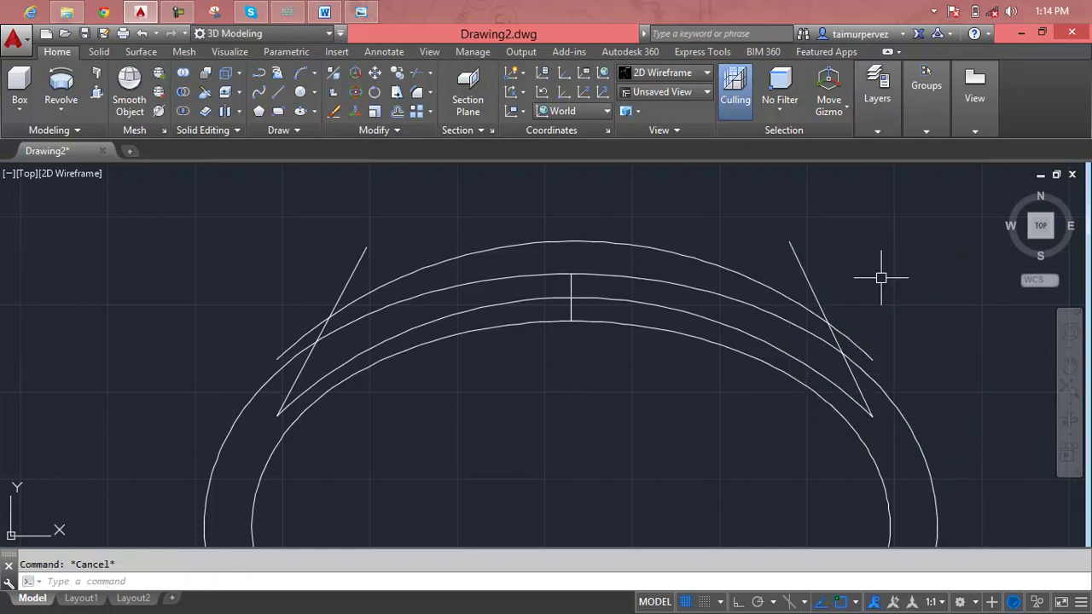
Trim both slanted lines above the outer arc and remove the leftover arc stub
type("tr")
key("Return")
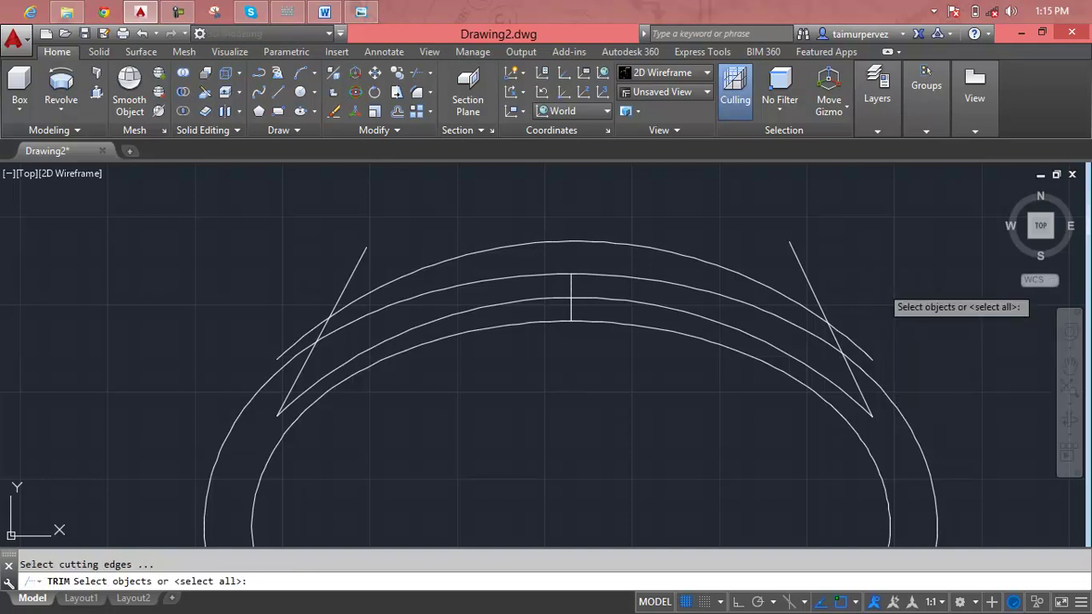
key("Return")
left_click(819, 305)
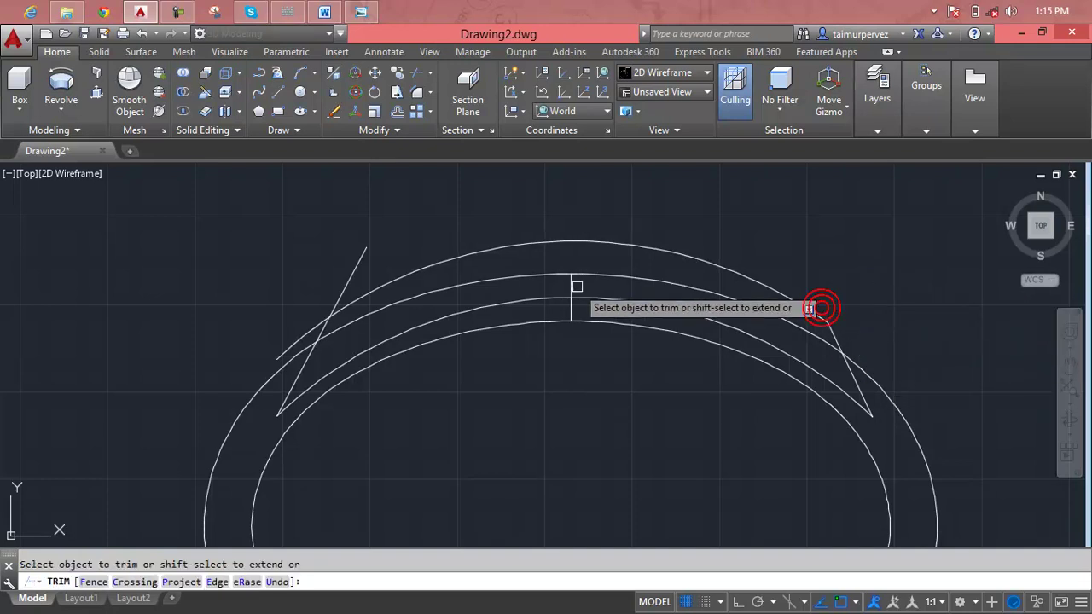
left_click(359, 254)
left_click(297, 338)
key("Escape")
Delete the short vertical line between the tread arcs
left_click(571, 295)
key("Escape")
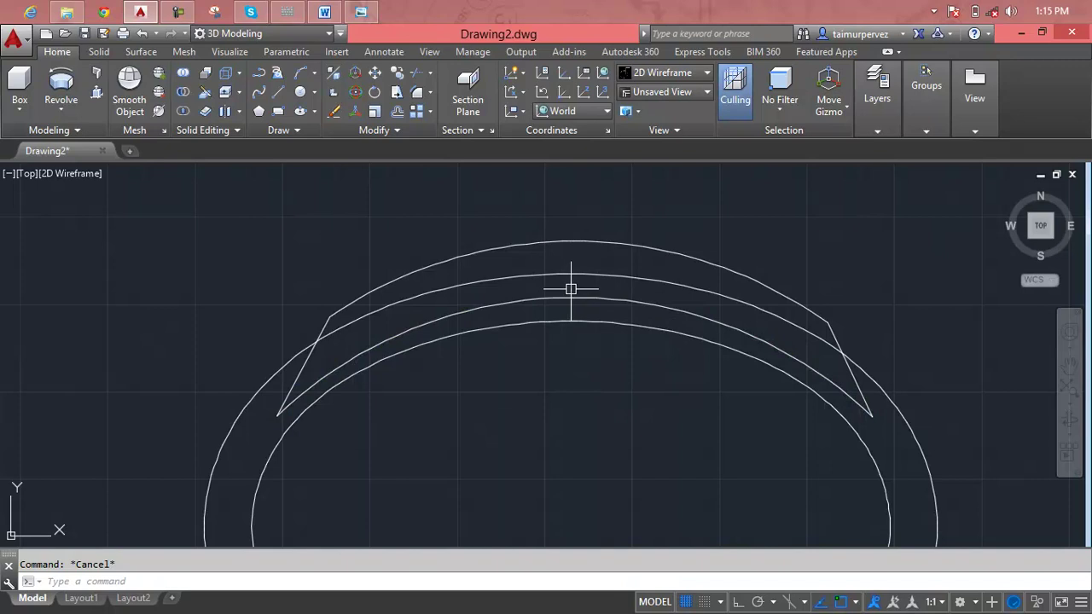
key("Delete")
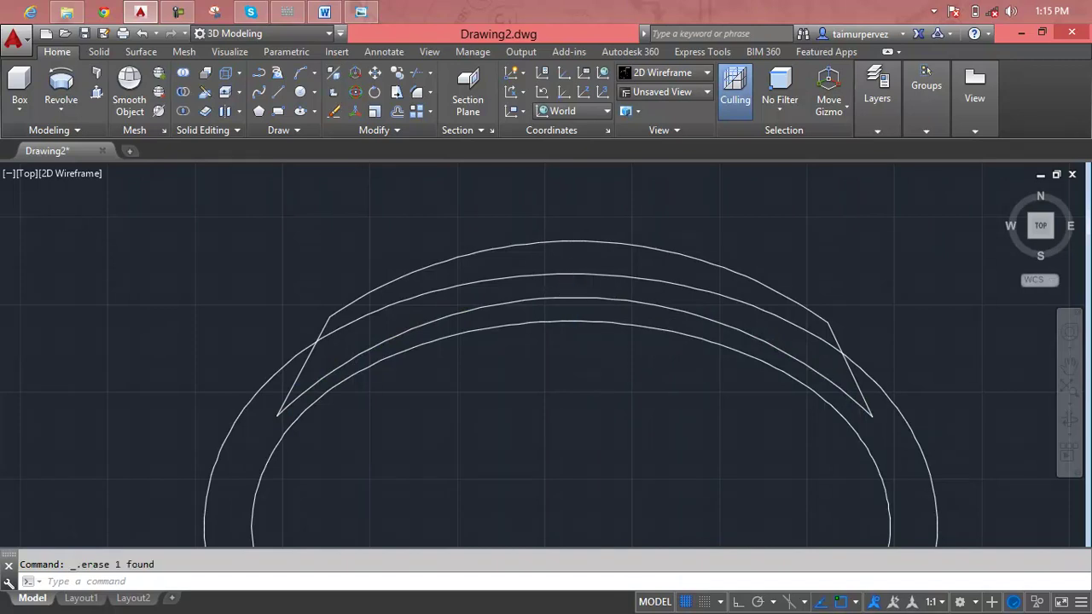
scroll(589, 303, "down", 2)
scroll(546, 312, "down", 1)
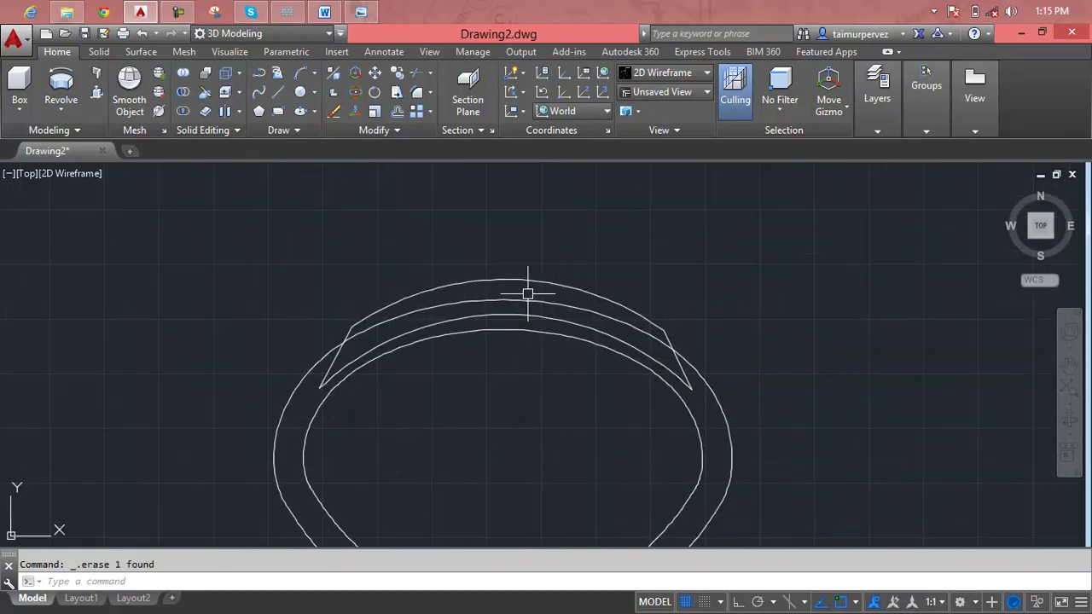
key("Escape")
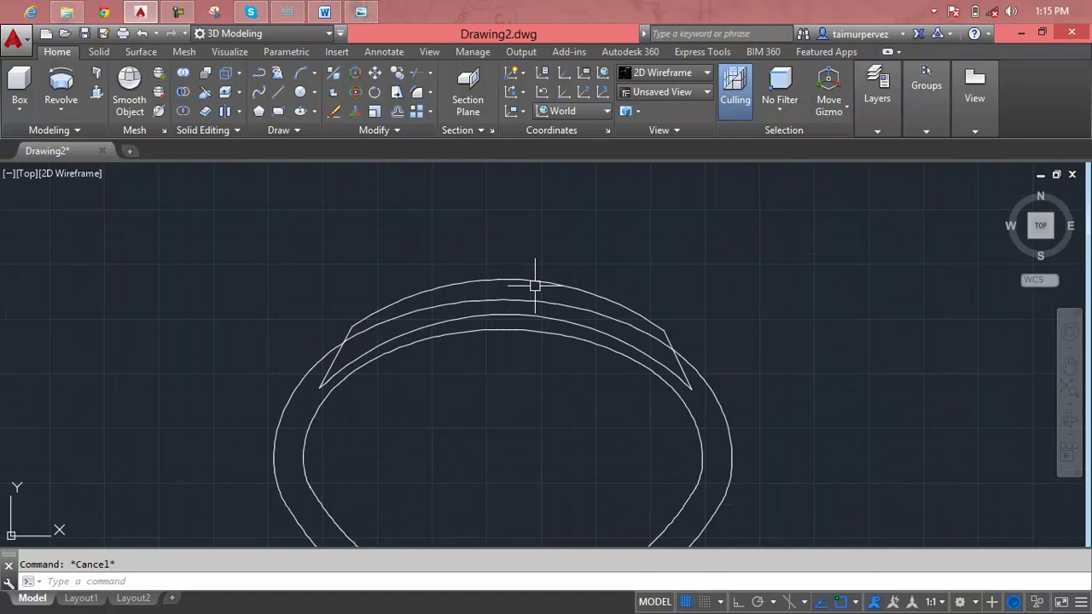
type("j")
Join the outer arc, inner arc and both side lines into one polyline
key("Return")
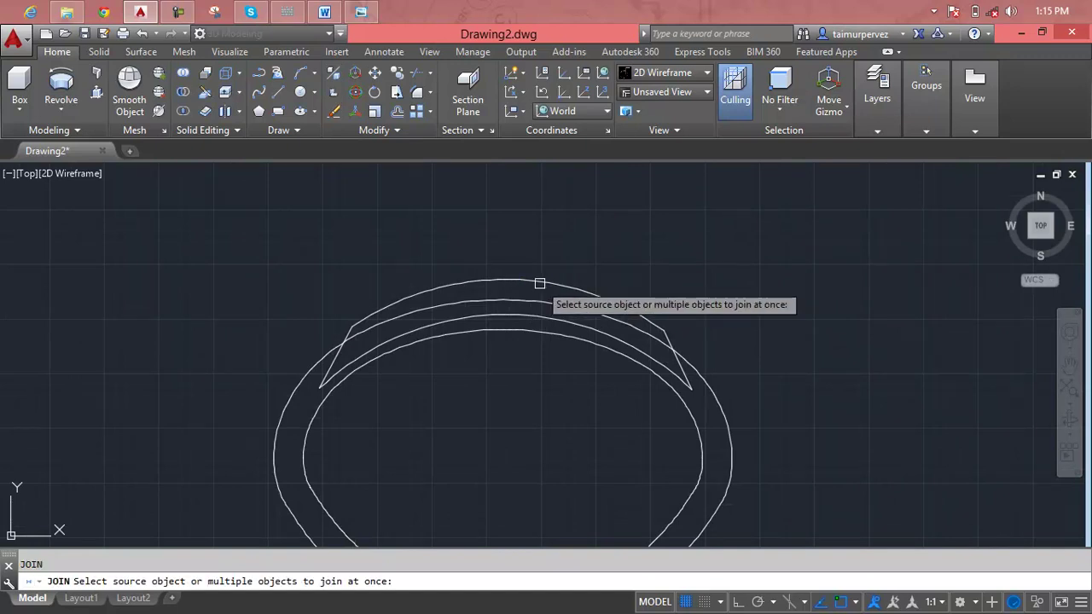
left_click(538, 285)
left_click(540, 316)
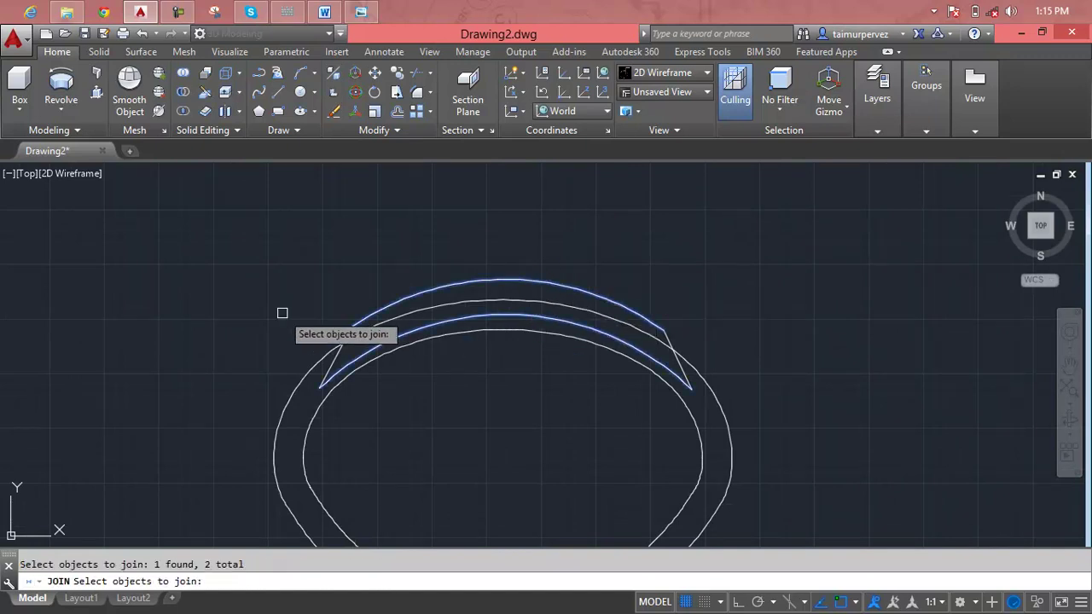
left_click(334, 353)
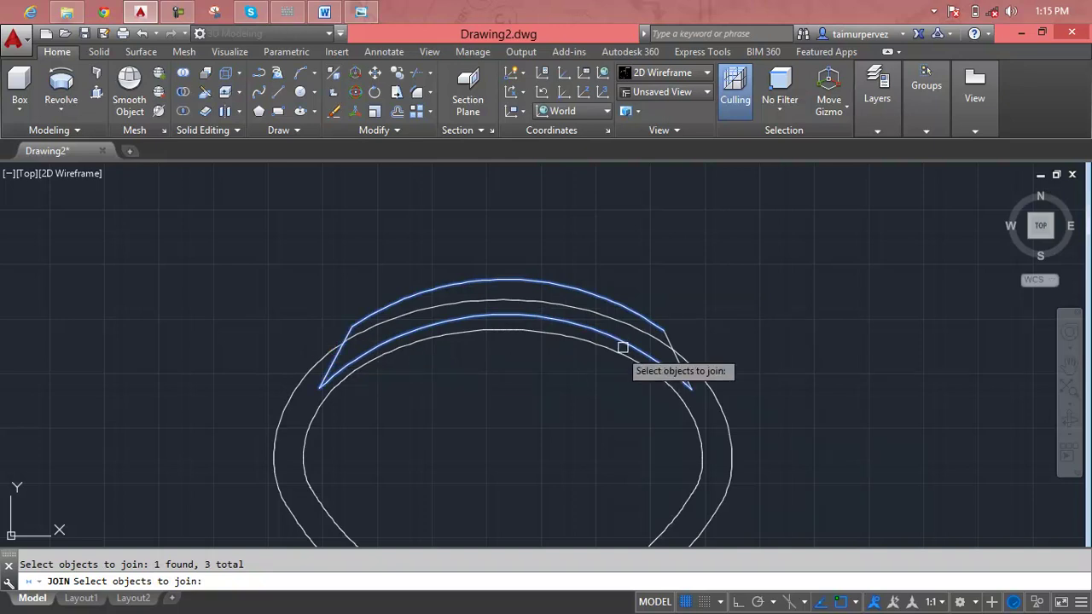
left_click(672, 339)
key("Return")
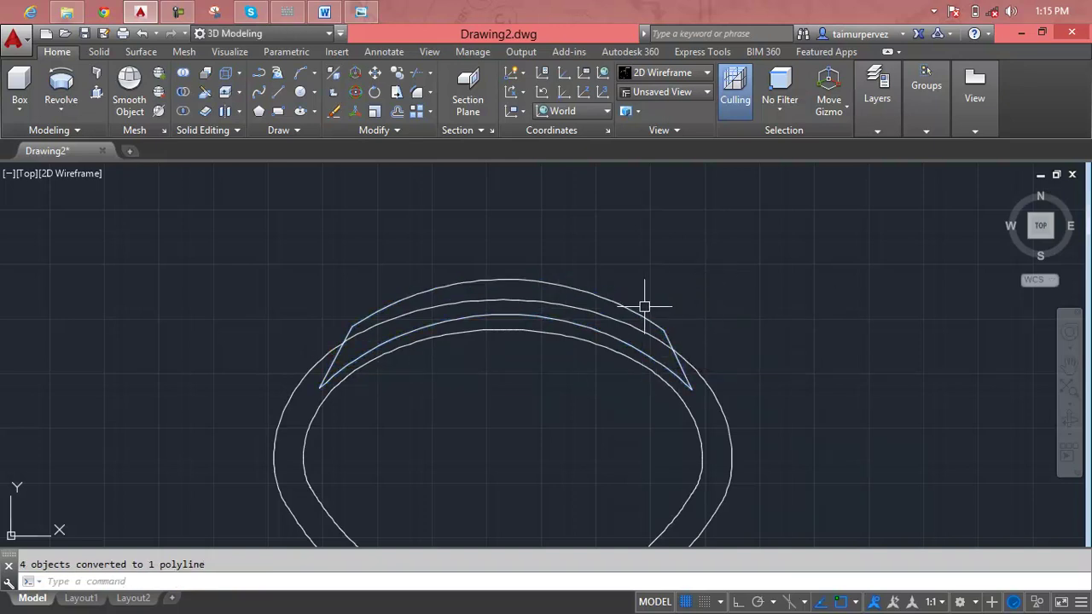
key("Escape")
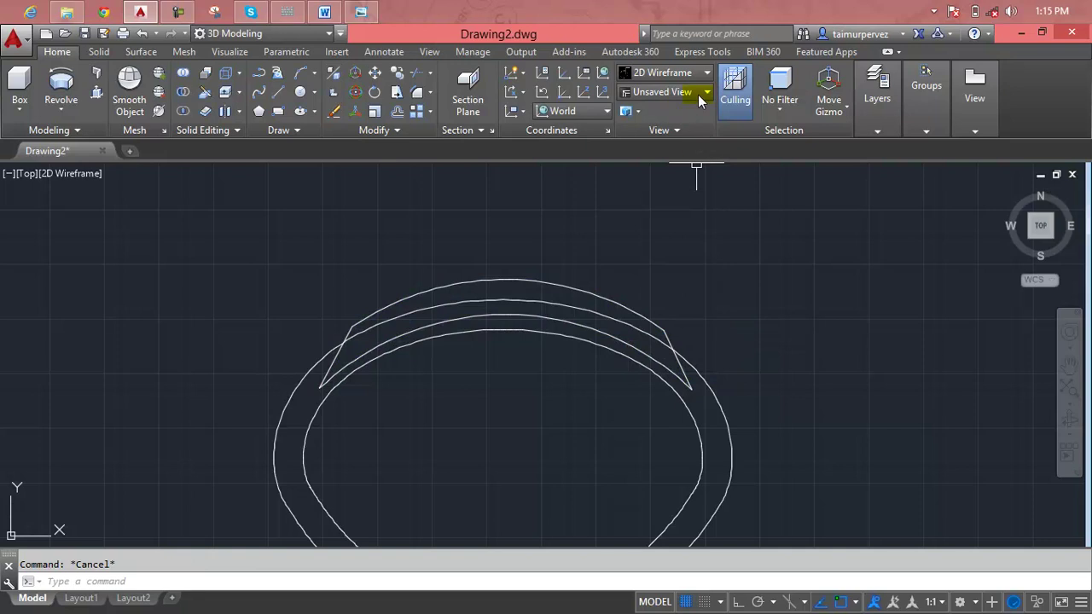
Create two new layers, Layer1 and Layer2, in the Layer Properties Manager
left_click(874, 111)
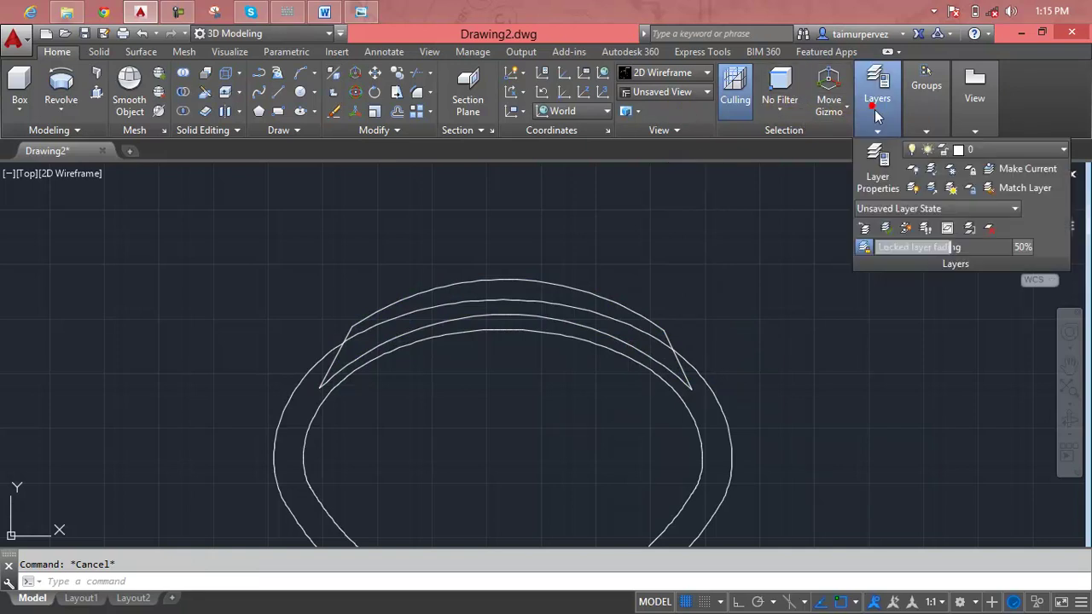
left_click(887, 159)
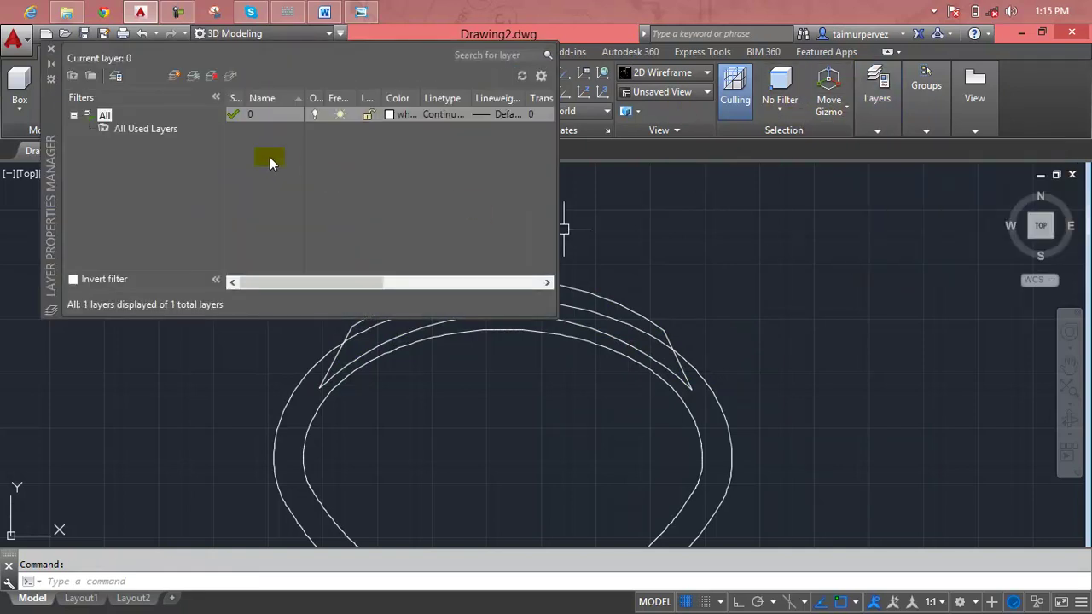
left_click(176, 76)
left_click(176, 77)
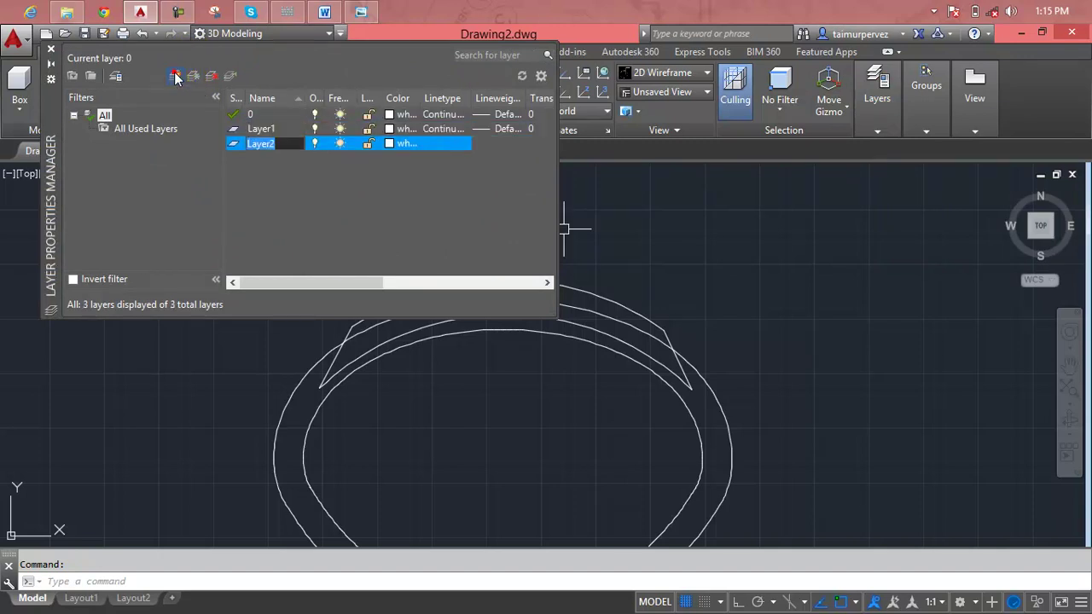
left_click(314, 143)
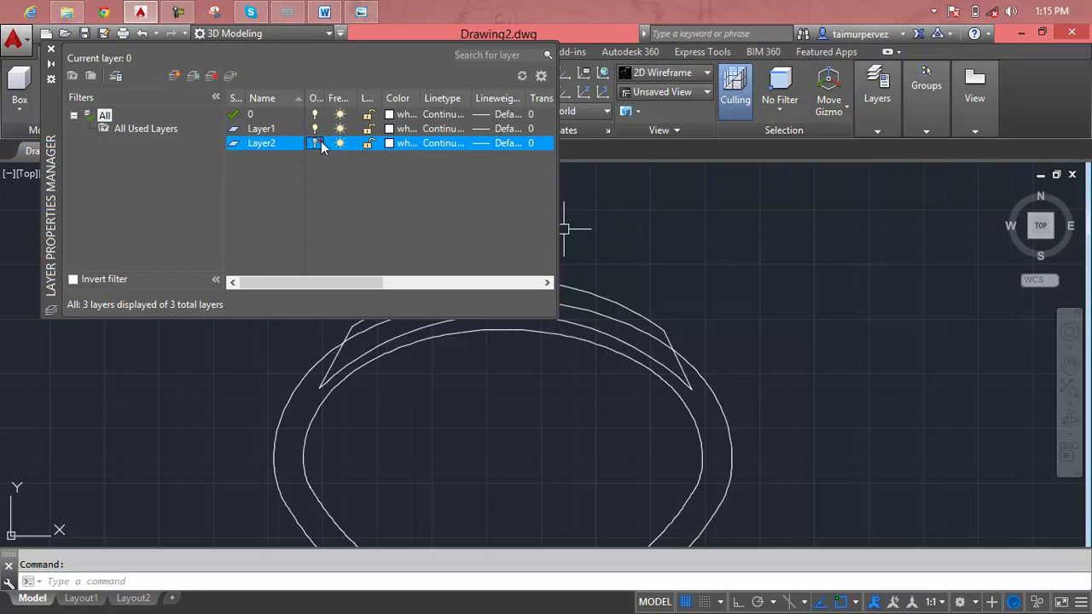
Set Layer2's colour to magenta
left_click(390, 144)
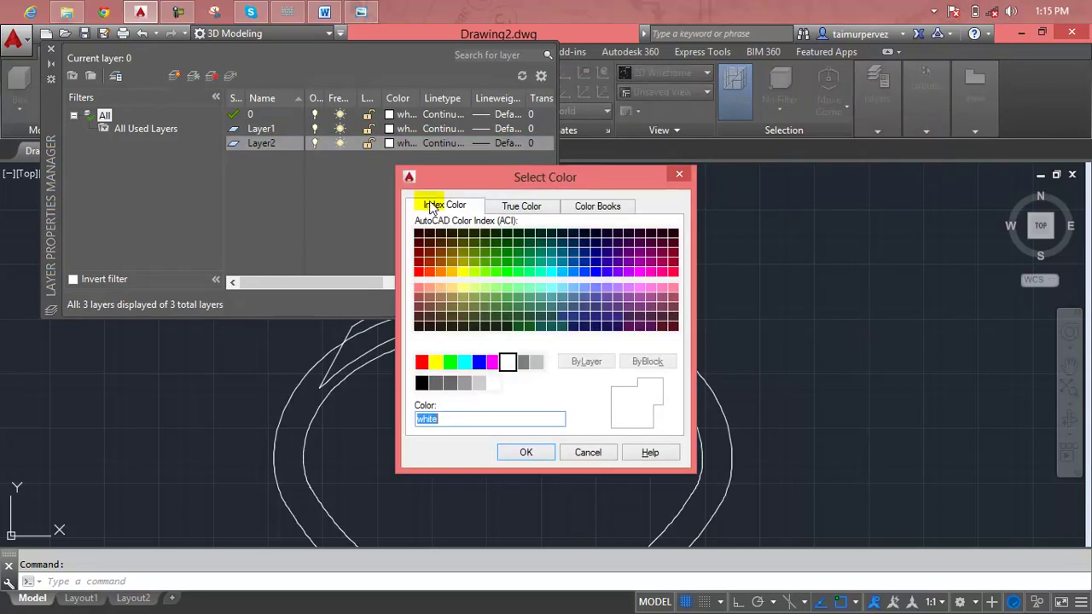
left_click(481, 364)
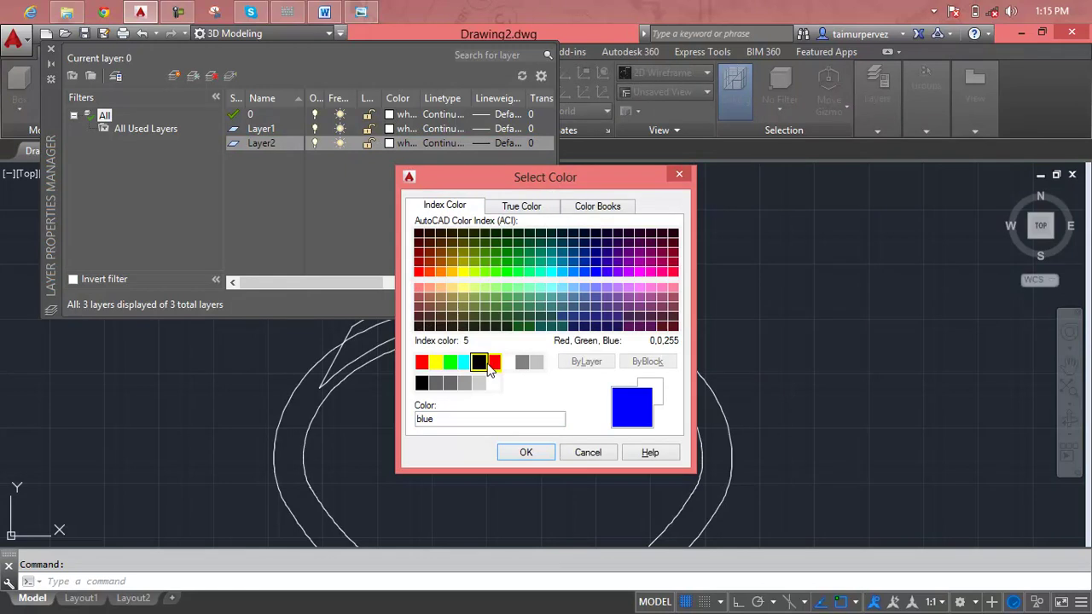
left_click(494, 362)
left_click(526, 452)
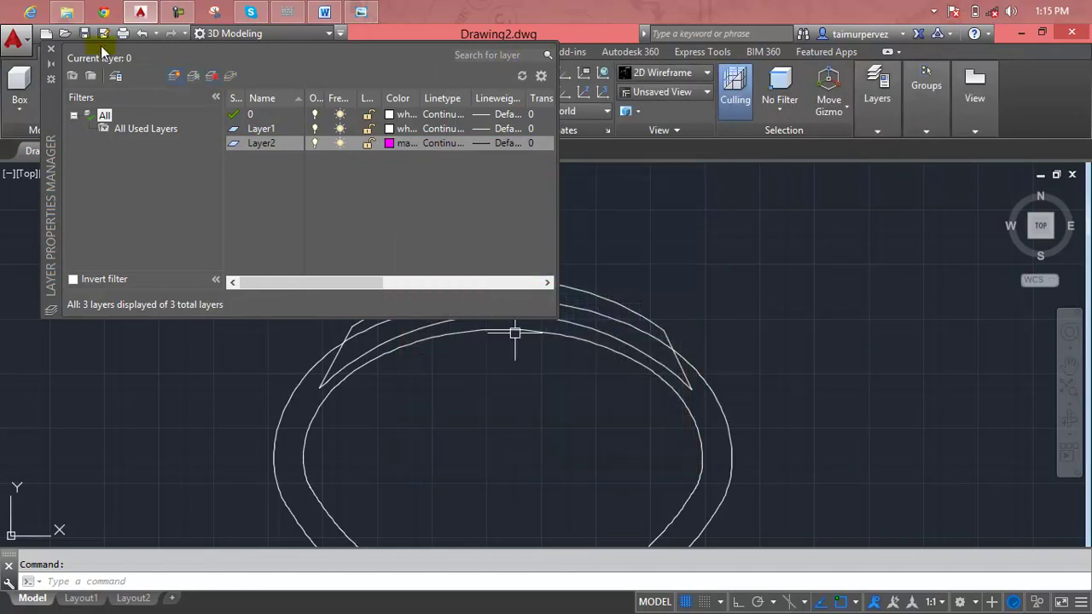
left_click(53, 50)
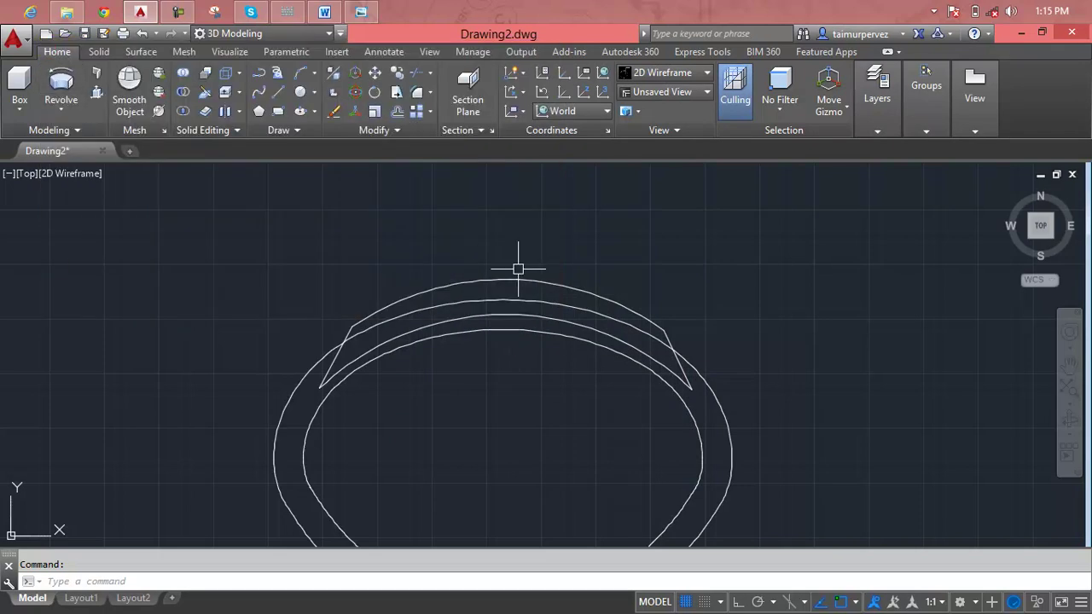
left_click(731, 412)
key("Escape")
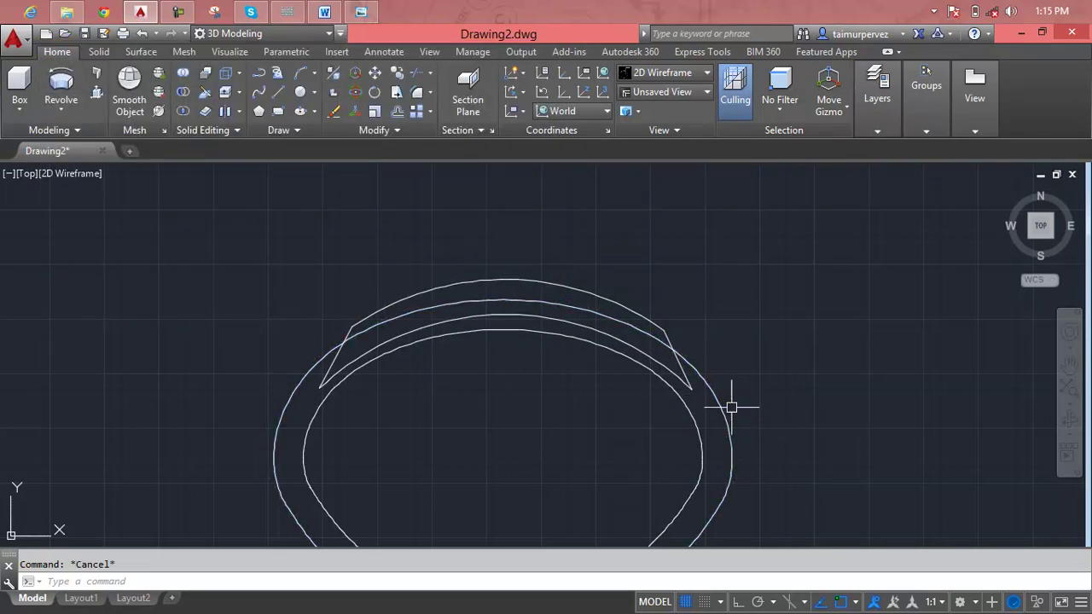
scroll(732, 411, "down", 3)
middle_click_drag(731, 414, 723, 398)
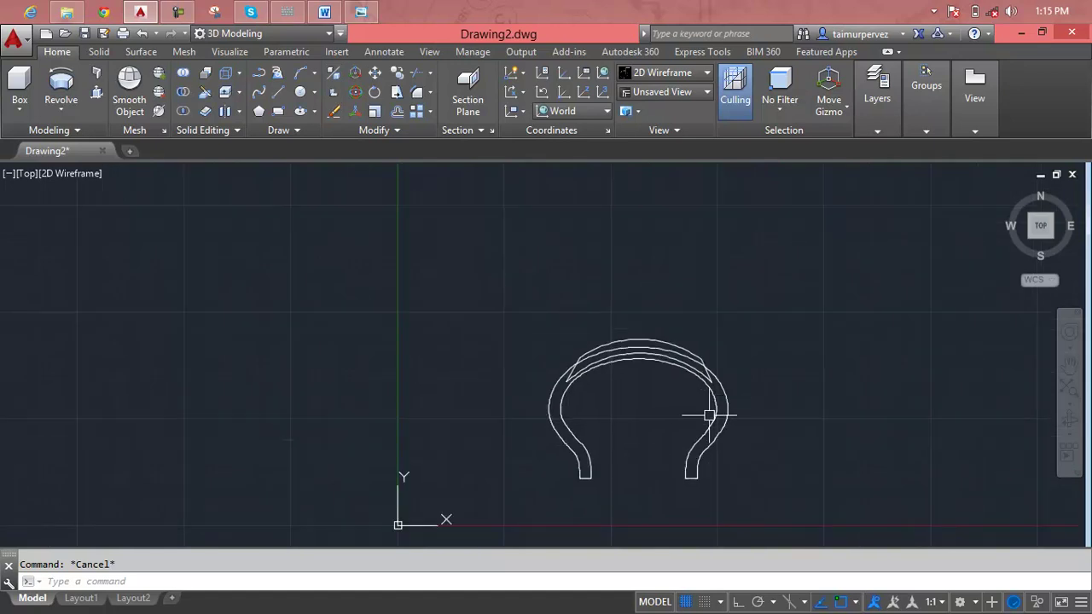
left_click(718, 405)
key("Escape")
type("l")
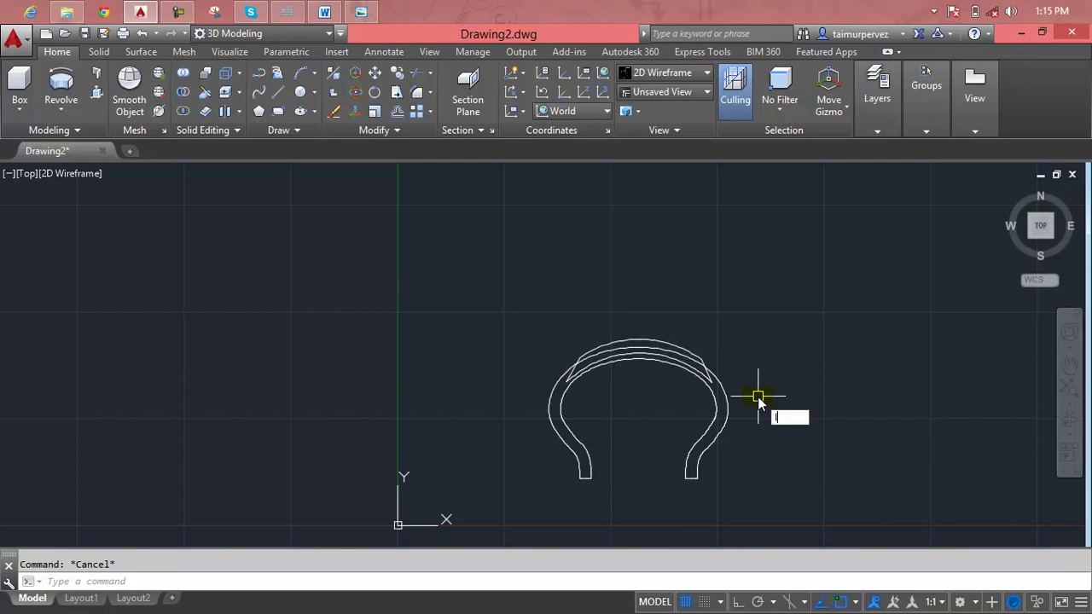
key("Escape")
left_click(678, 346)
key("Escape")
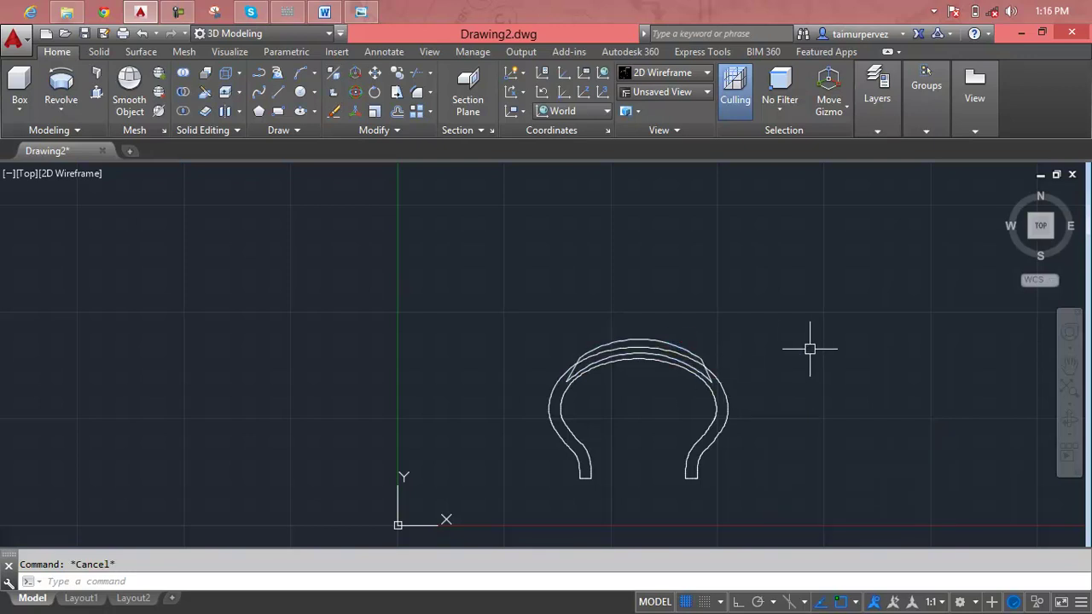
type("j")
key("Return")
left_click(722, 426)
left_click(712, 424)
scroll(697, 467, "up", 2)
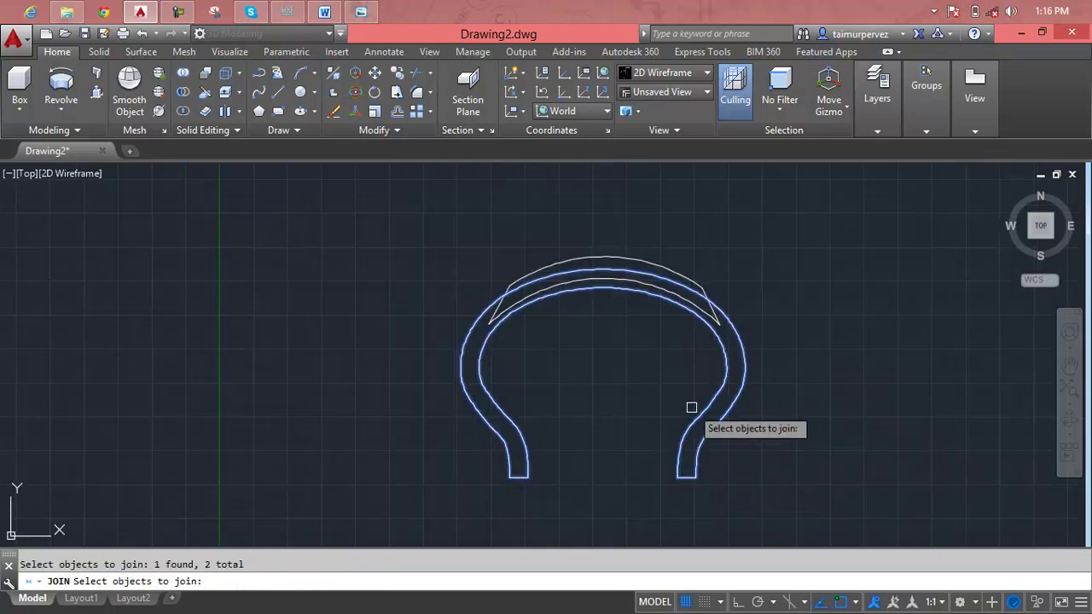
key("Return")
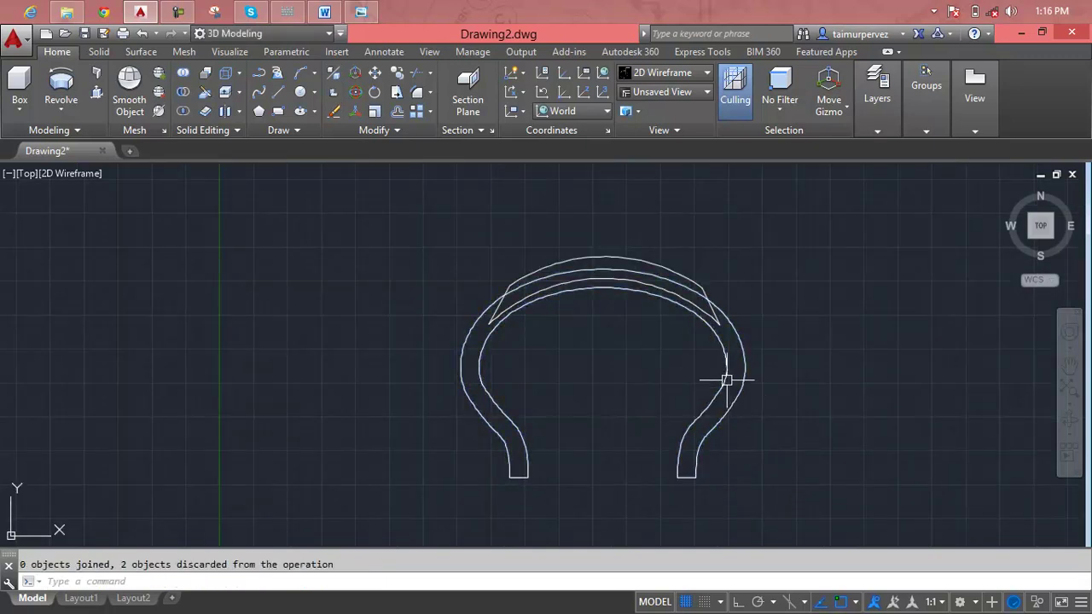
left_click(725, 376)
key("Return")
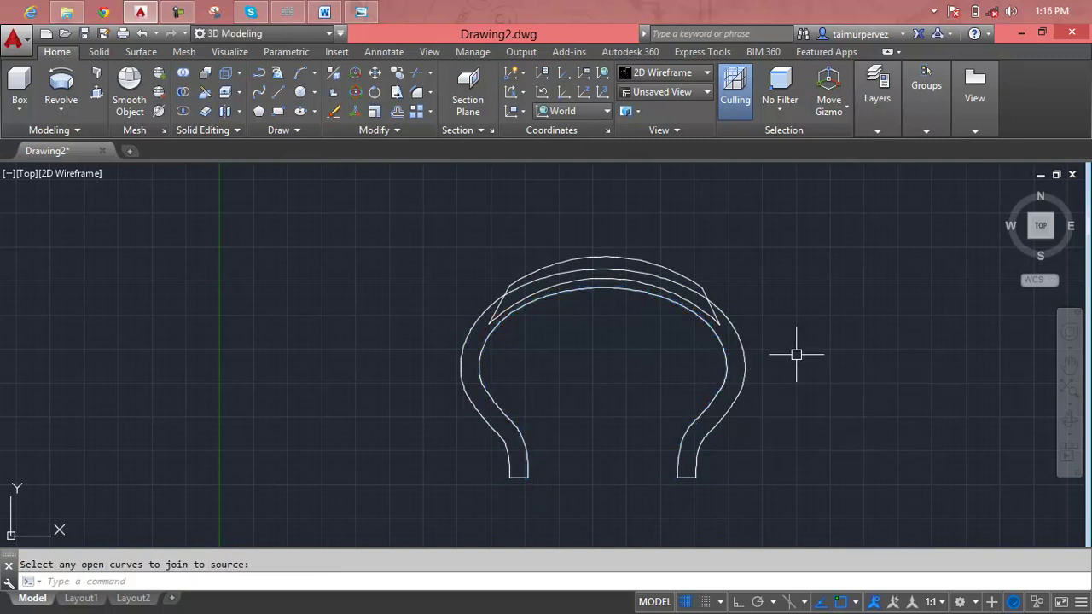
Move the outer tire profile curve onto Layer1
key("Escape")
left_click(792, 360)
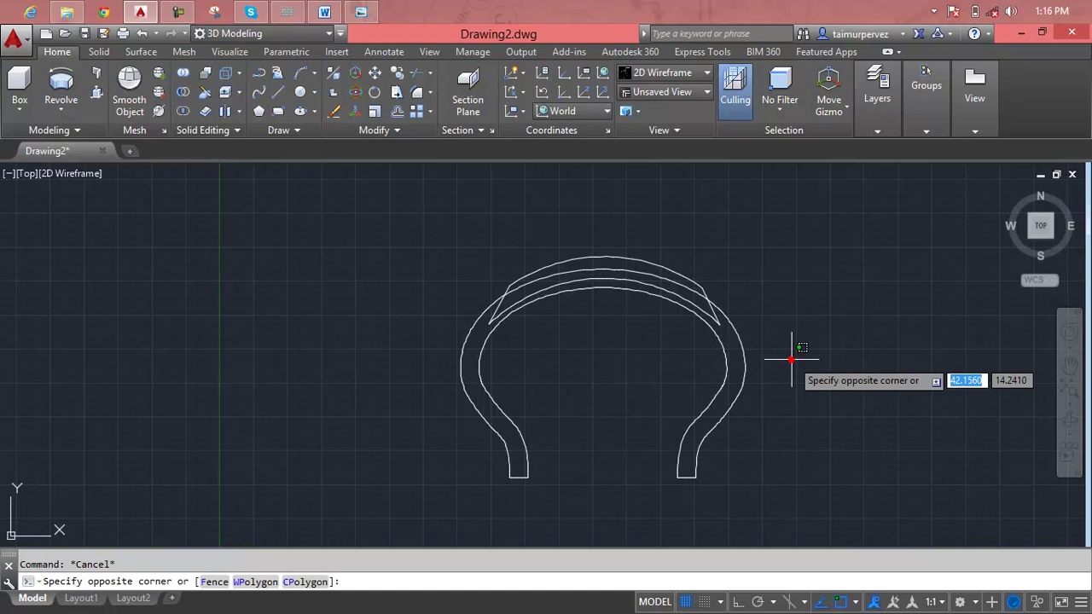
left_click(713, 398)
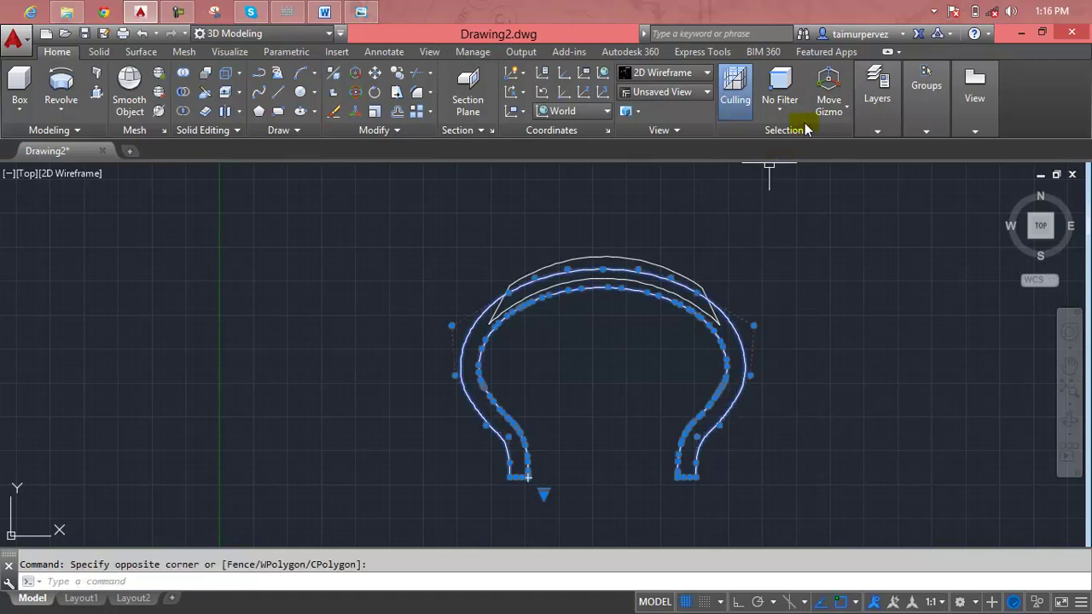
left_click(880, 122)
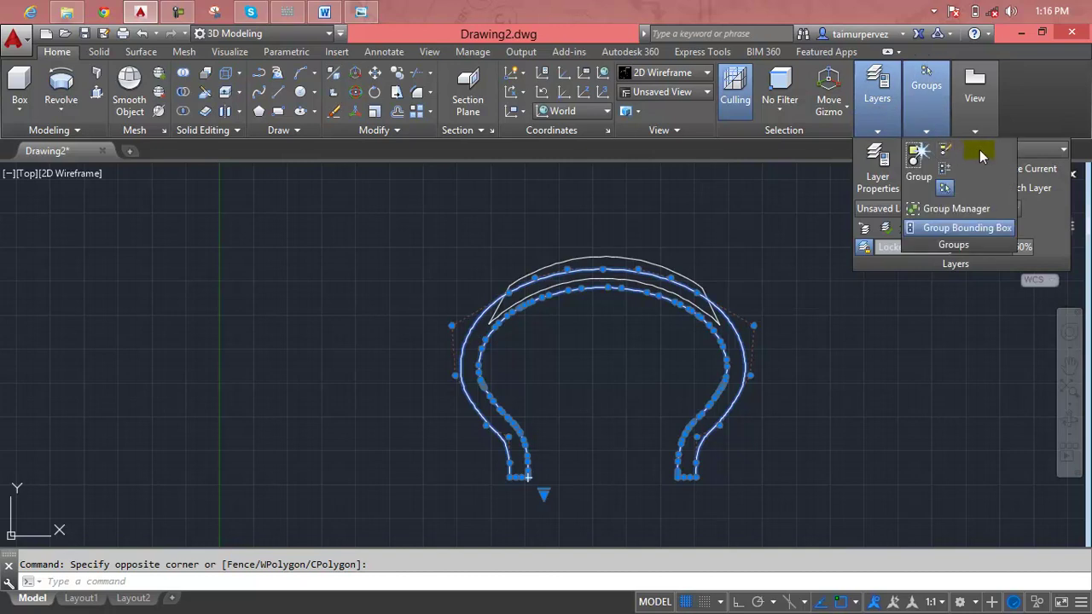
left_click(1030, 151)
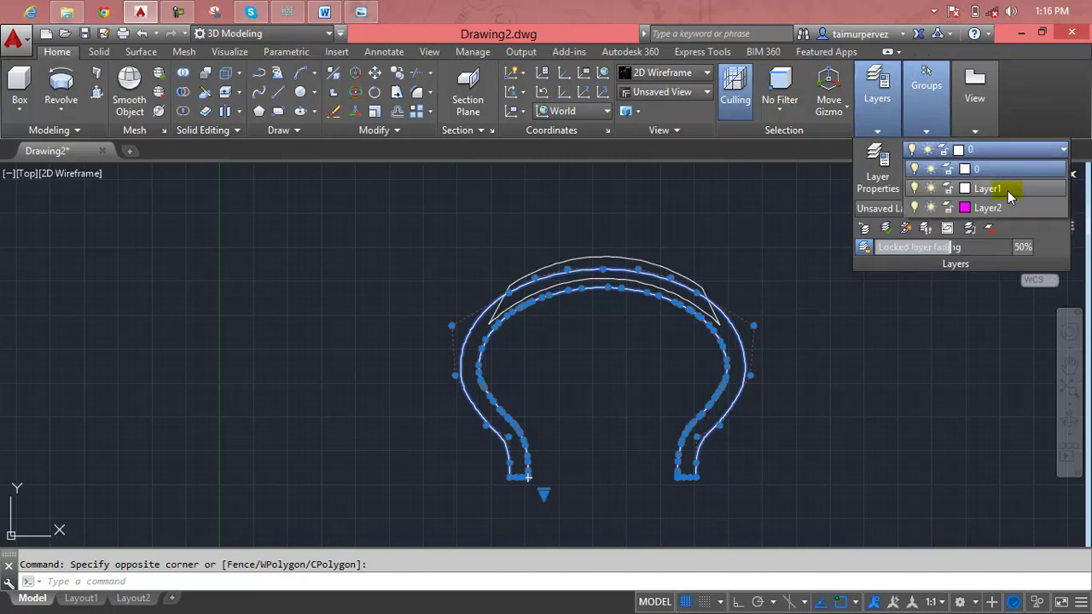
left_click(1008, 189)
key("Escape")
Put the curved tread outline on Layer2 so it shows in magenta
left_click(653, 262)
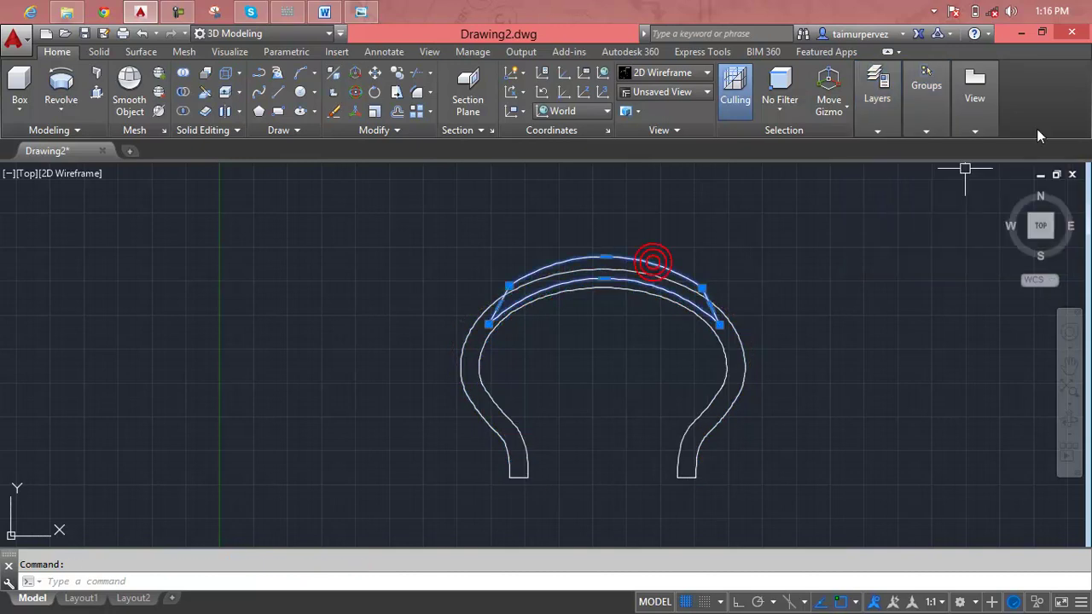
left_click(895, 111)
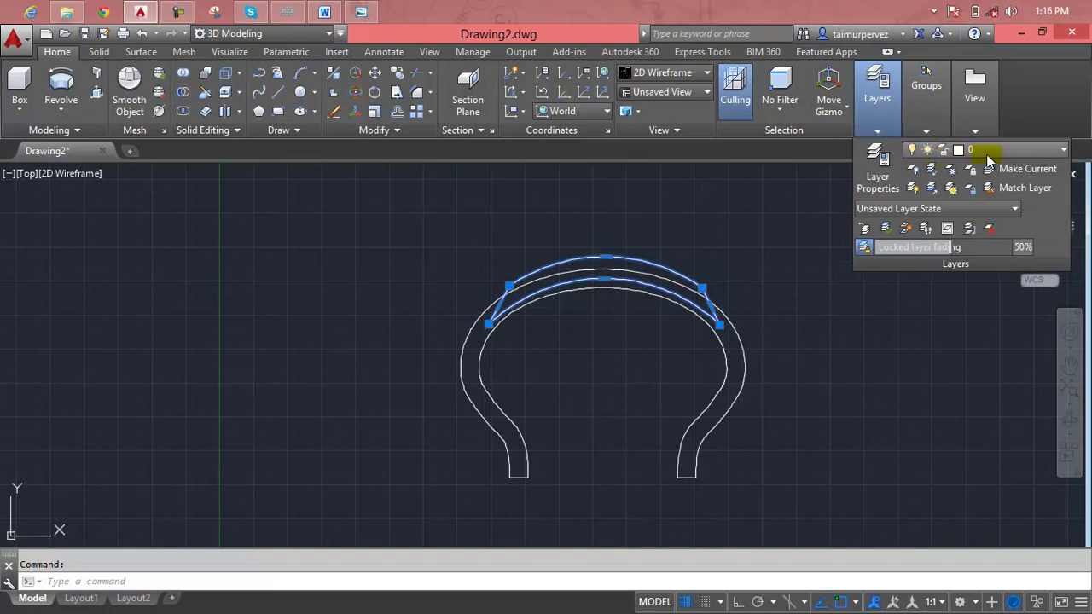
left_click(990, 151)
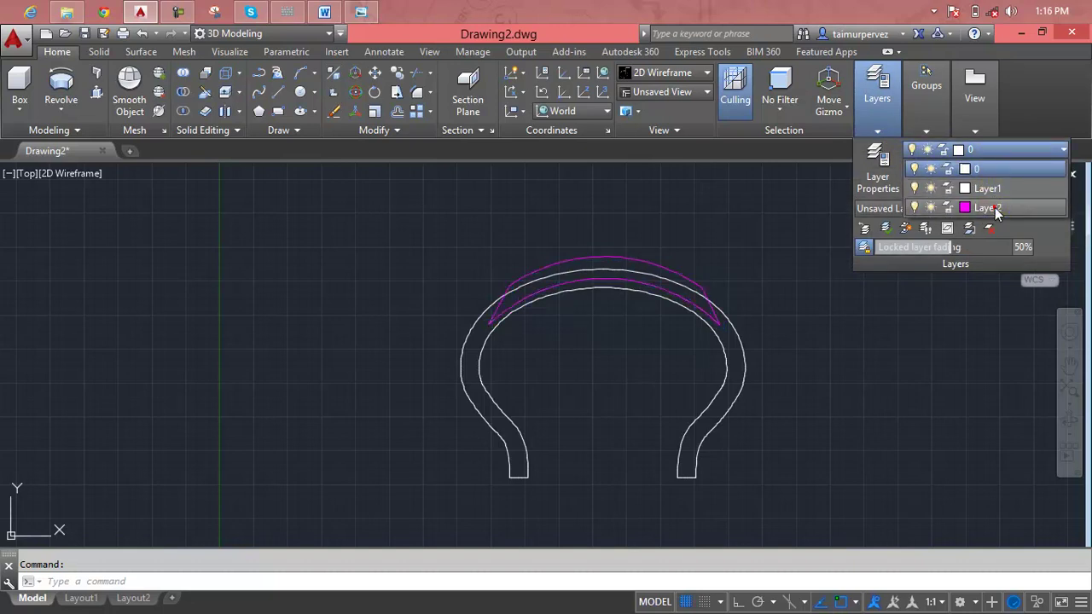
left_click(995, 212)
key("Escape")
Draw a horizontal axis line below the tire profile using Ortho (F8)
scroll(747, 274, "down", 4)
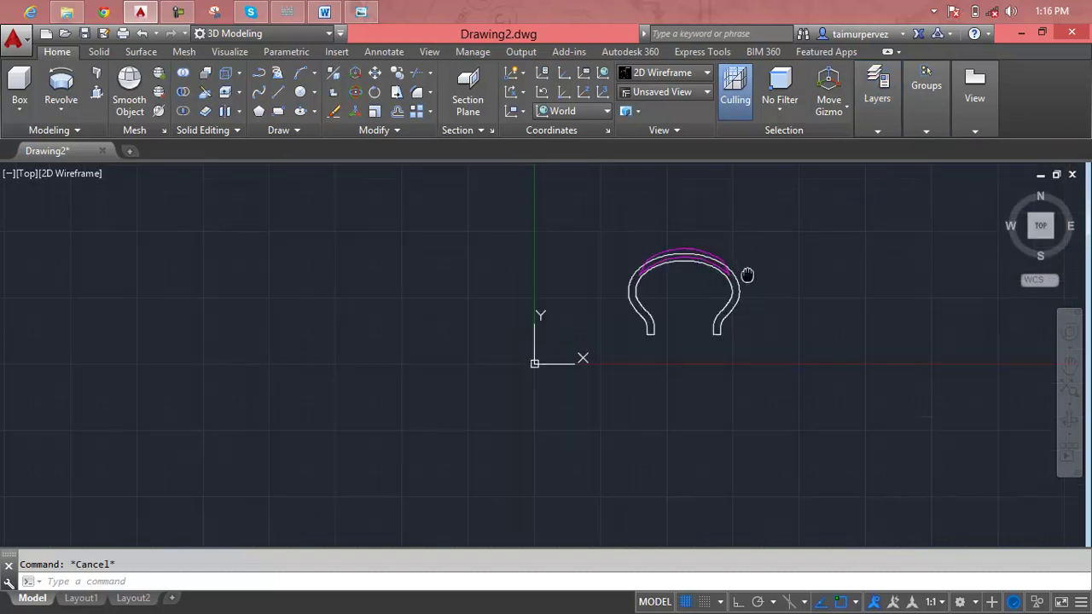
middle_click_drag(747, 275, 739, 262)
type("l")
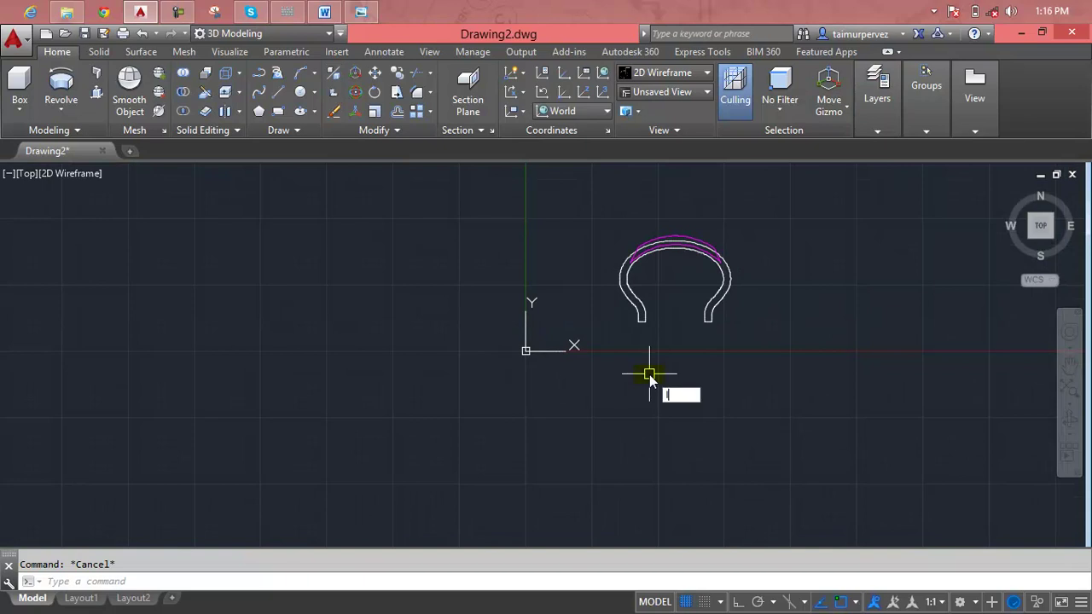
key("Return")
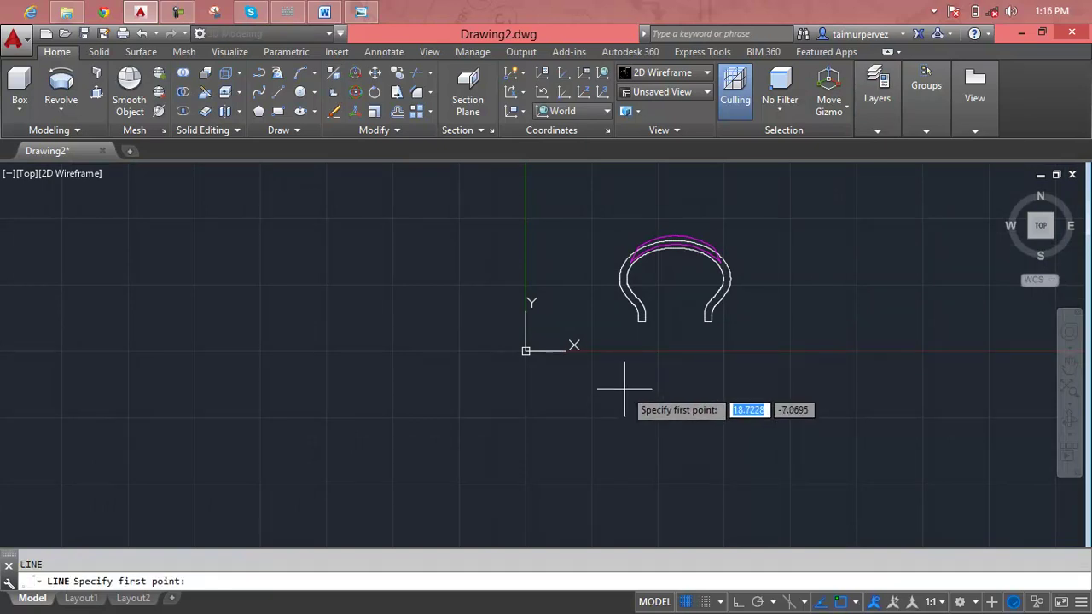
left_click(625, 389)
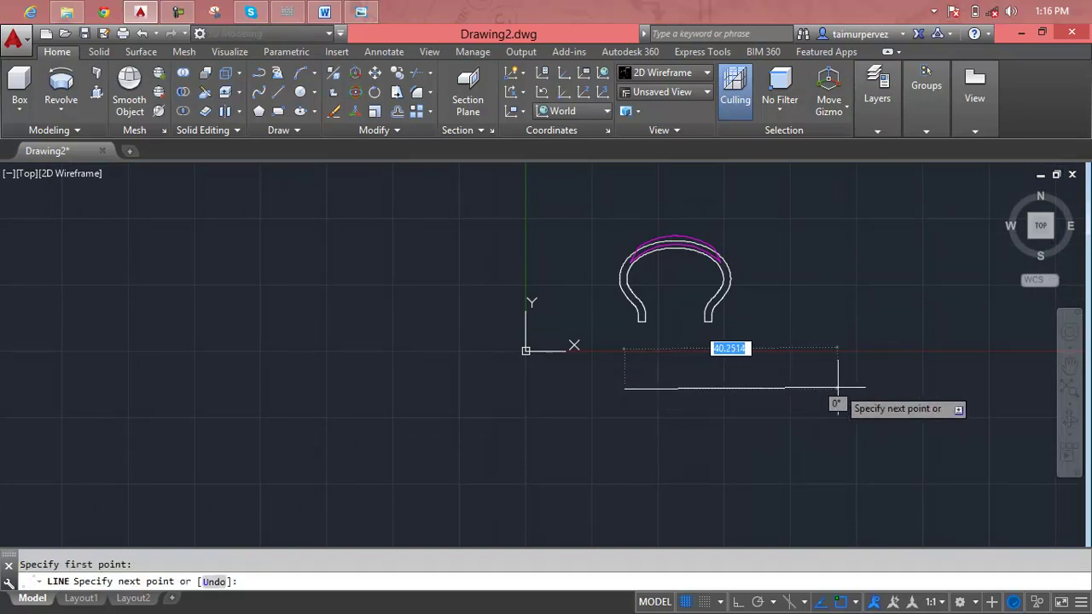
key("F8")
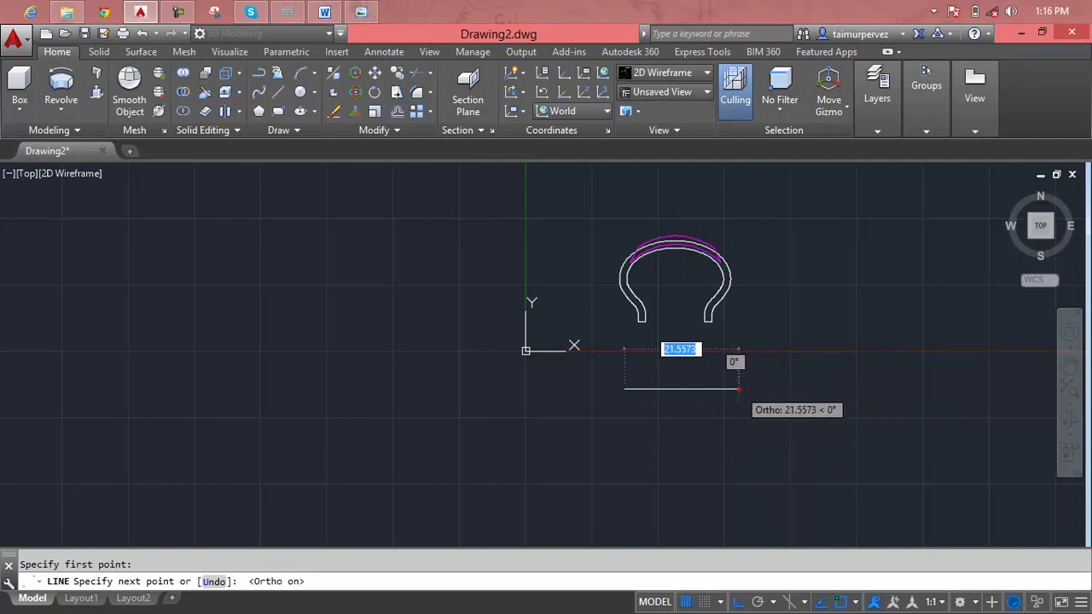
left_click(739, 388)
key("F8")
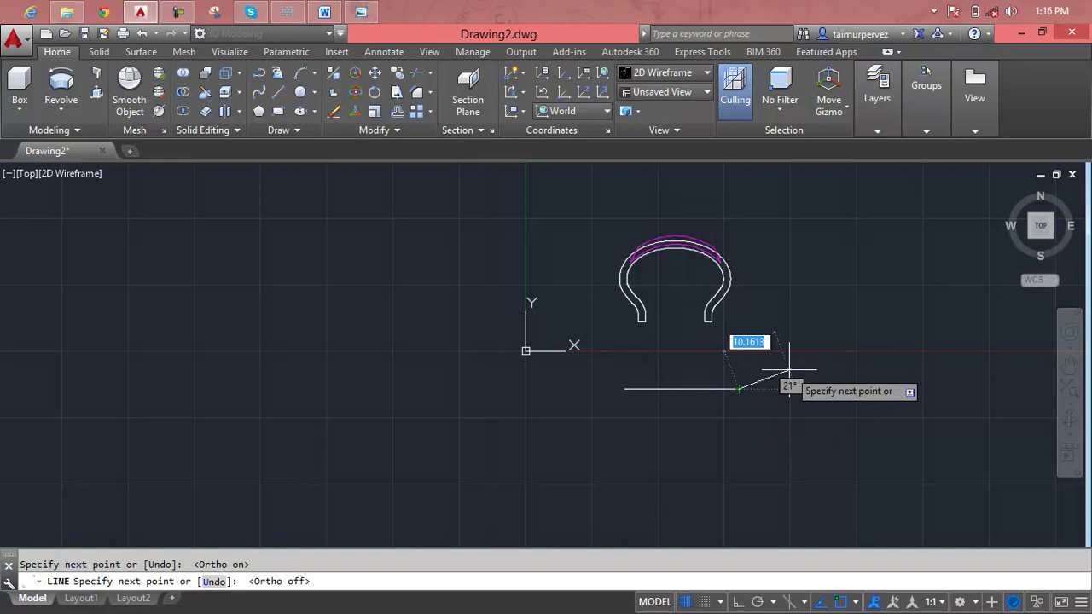
key("Escape")
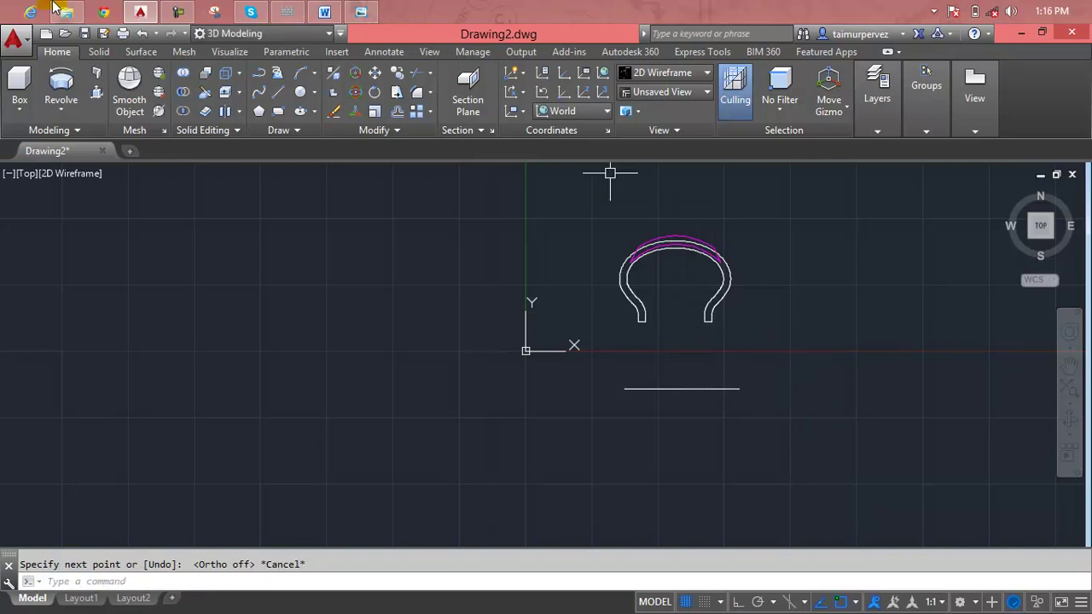
left_click(179, 11)
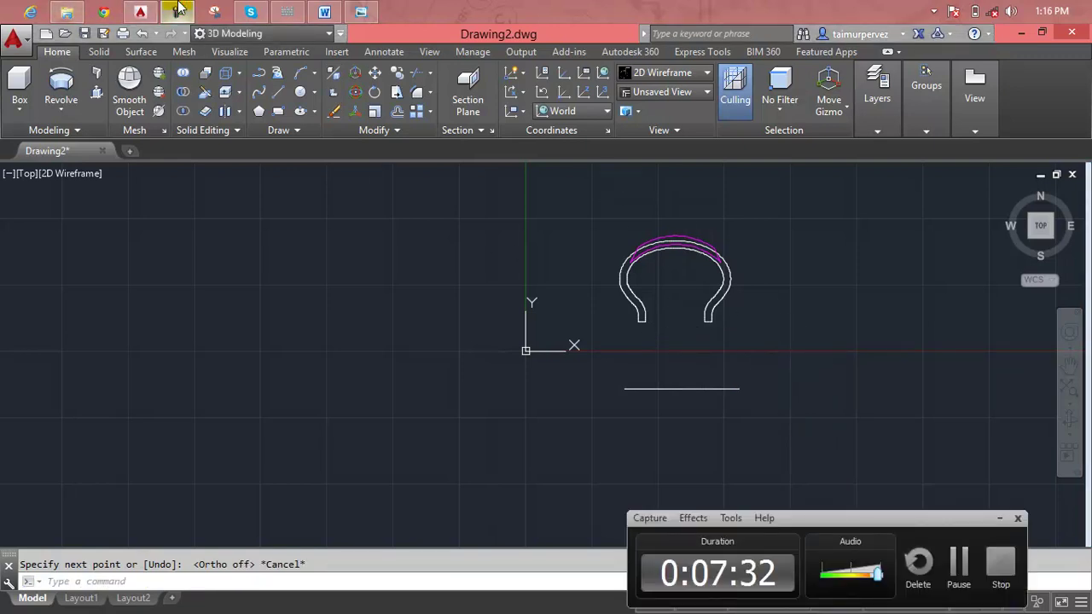
left_click(179, 10)
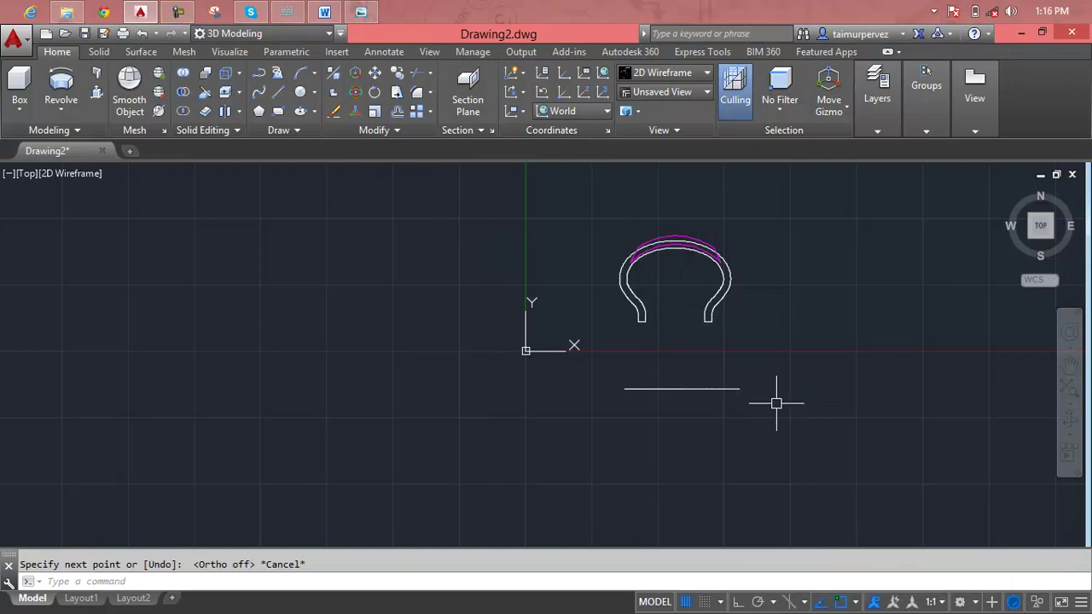
scroll(729, 344, "up", 2)
key("Escape")
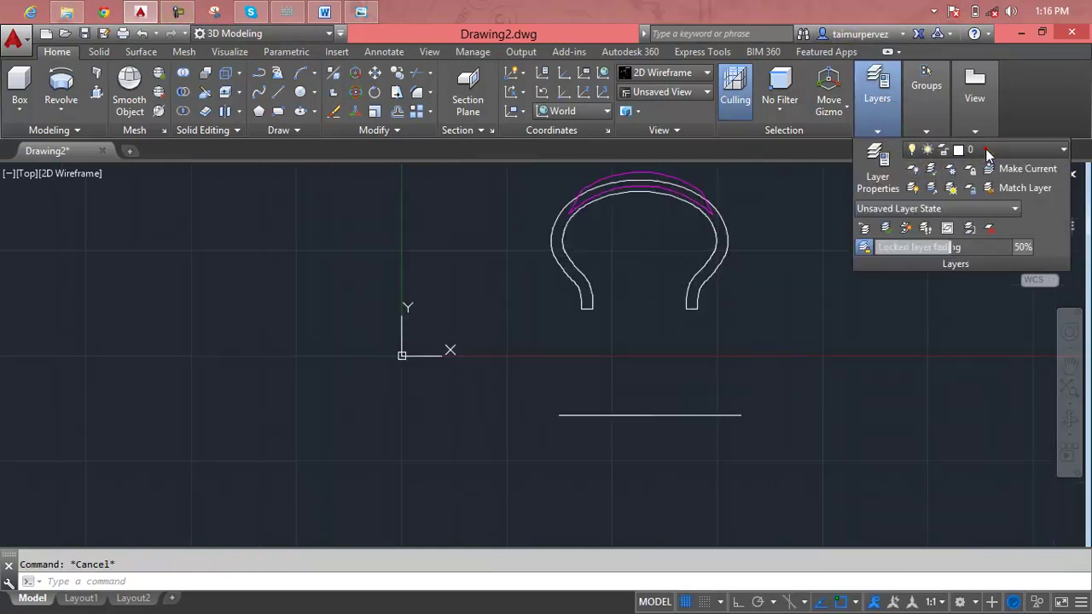
Turn Layer1 off, hiding the tire profile and leaving the magenta tread and axis line
left_click(982, 151)
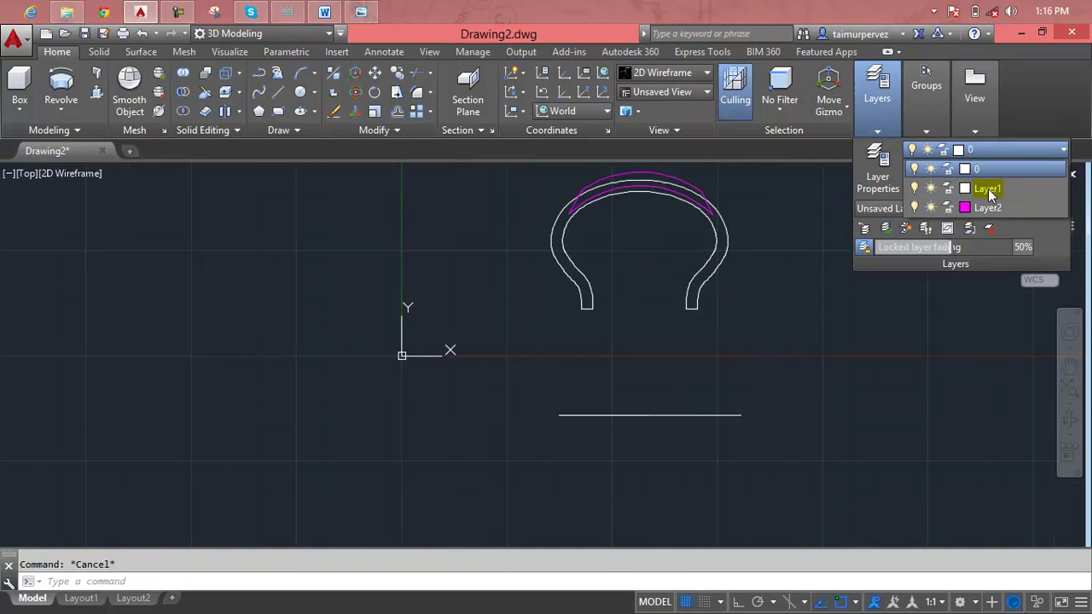
left_click(915, 188)
left_click(765, 253)
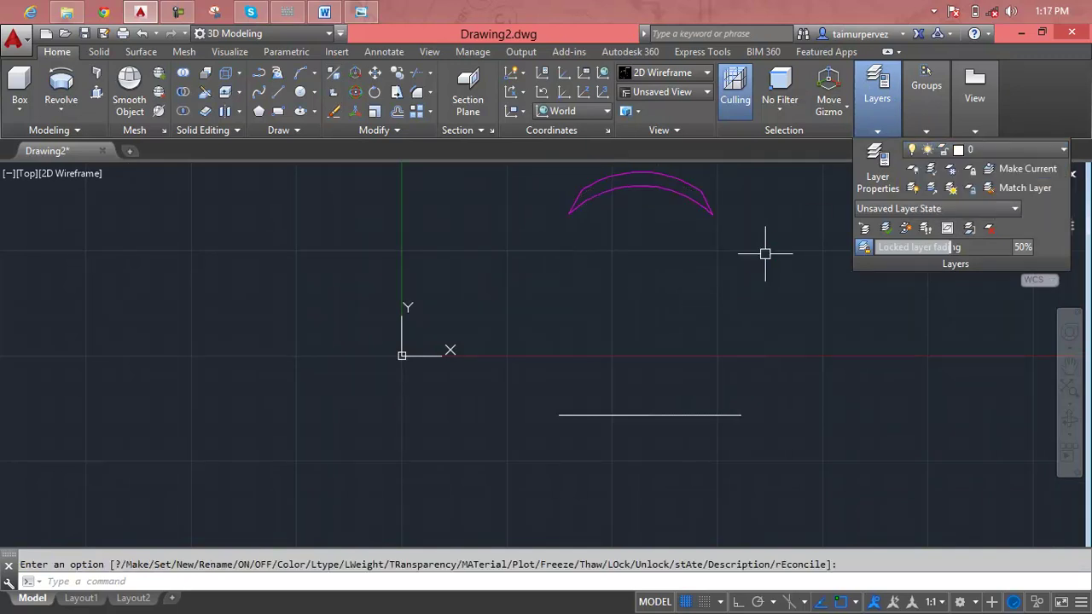
key("Escape")
scroll(765, 254, "down", 2)
middle_click_drag(766, 253, 663, 288)
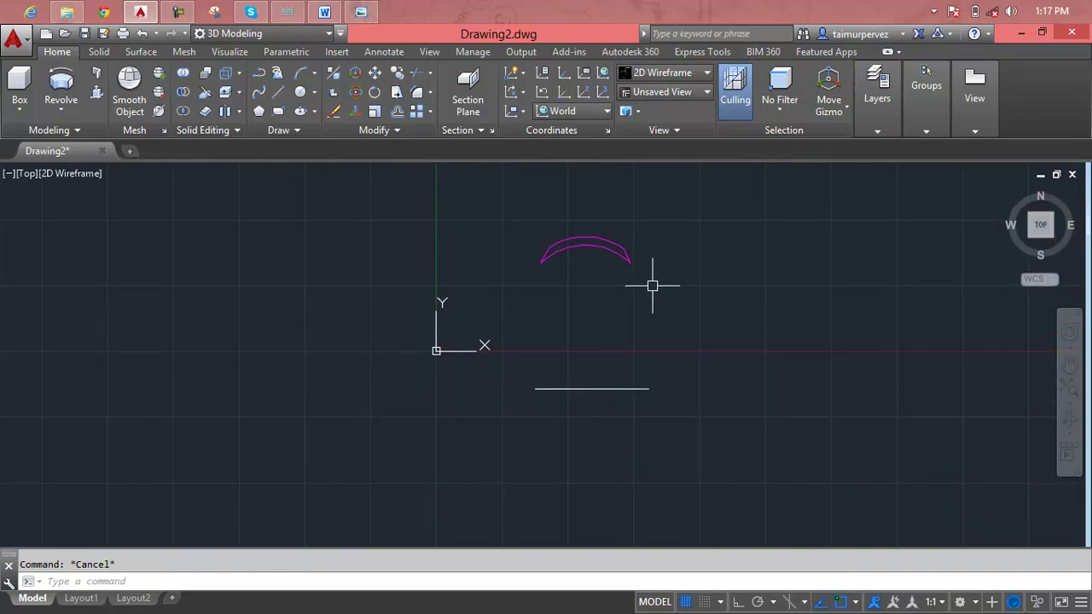
Revolve the magenta tread curve 360° about the horizontal axis line, viewing the resulting ring isometrically
left_click(61, 86)
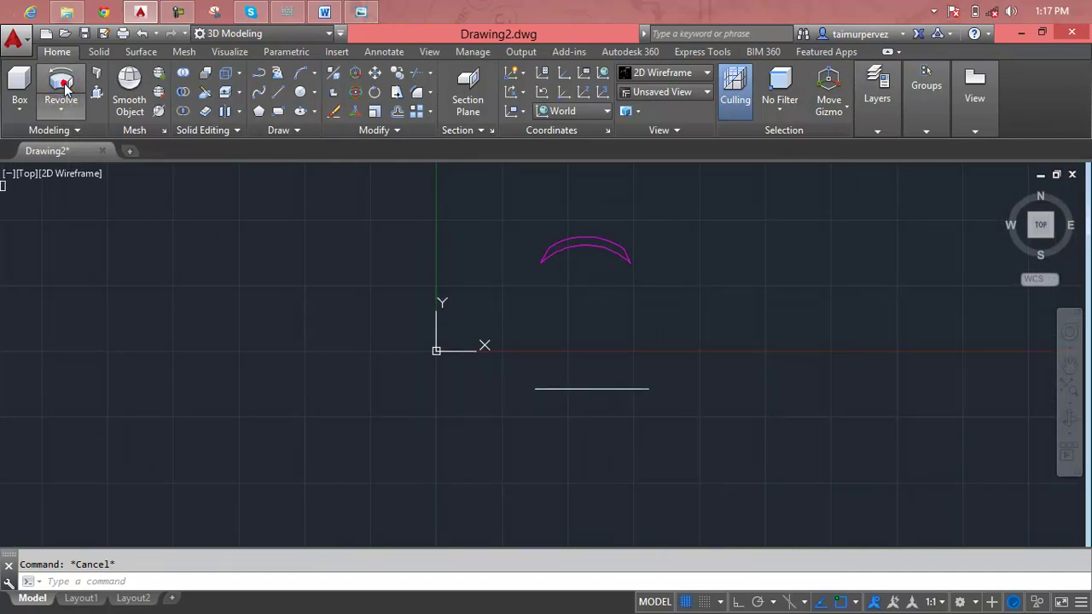
left_click(582, 239)
key("Return")
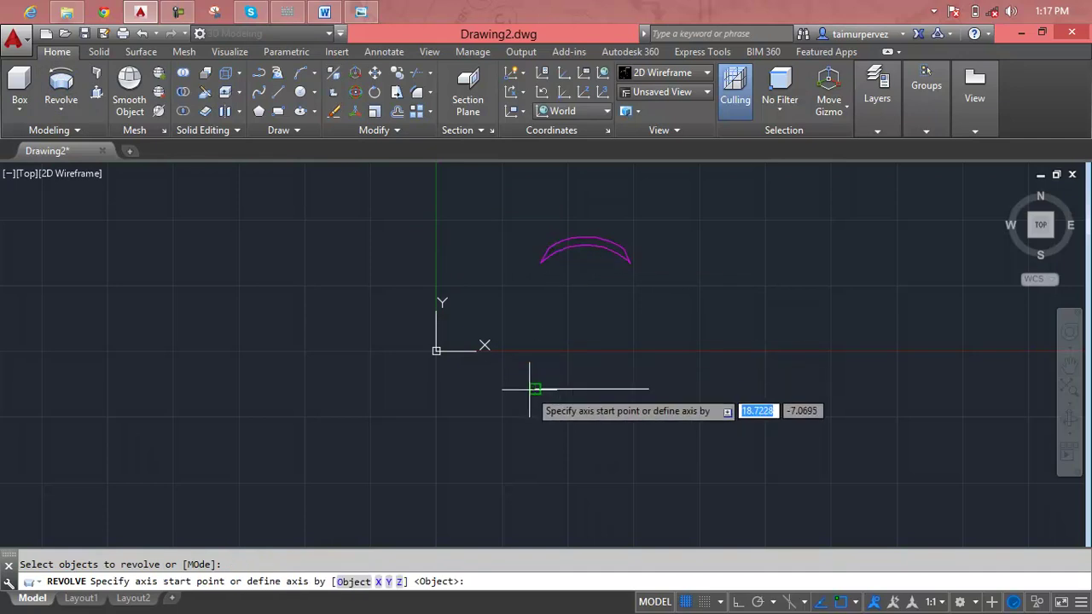
left_click(531, 390)
left_click(649, 391)
middle_click_drag(650, 391, 612, 337)
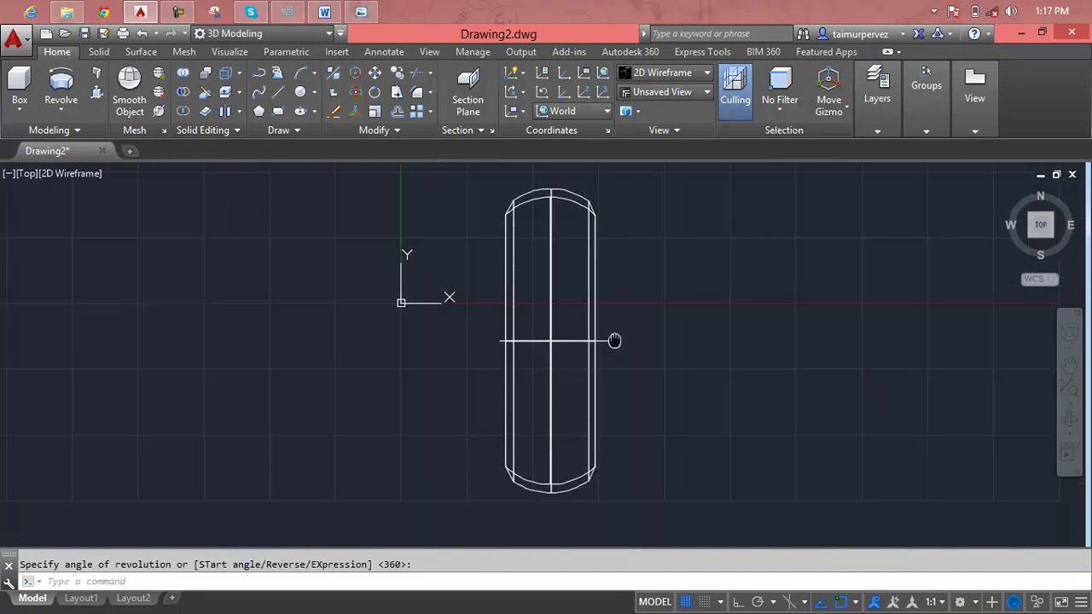
key("Escape")
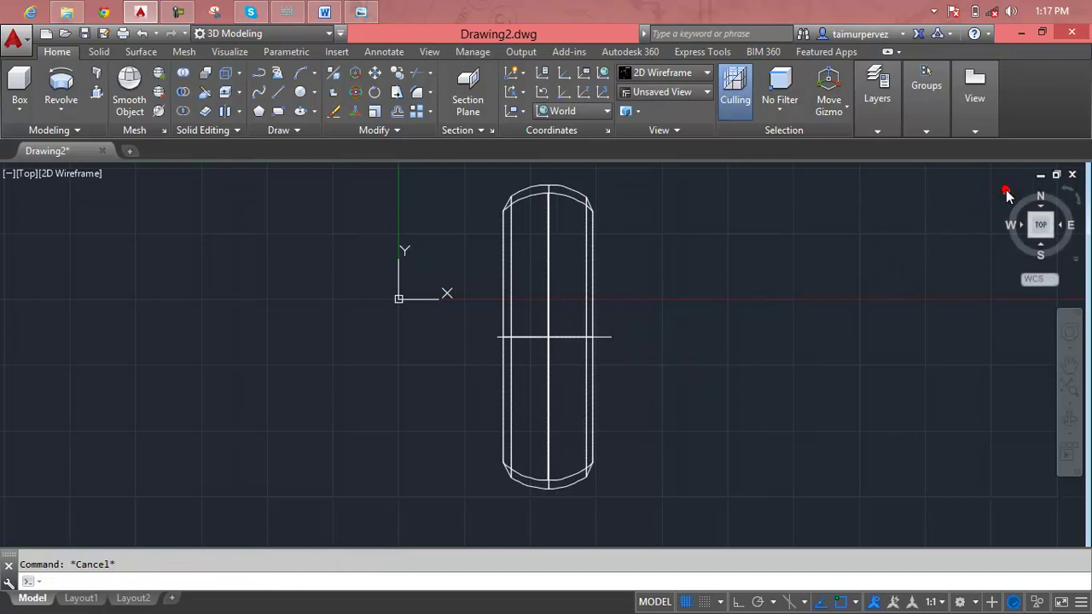
left_click(1007, 196)
scroll(531, 341, "up", 5)
scroll(532, 341, "down", 2)
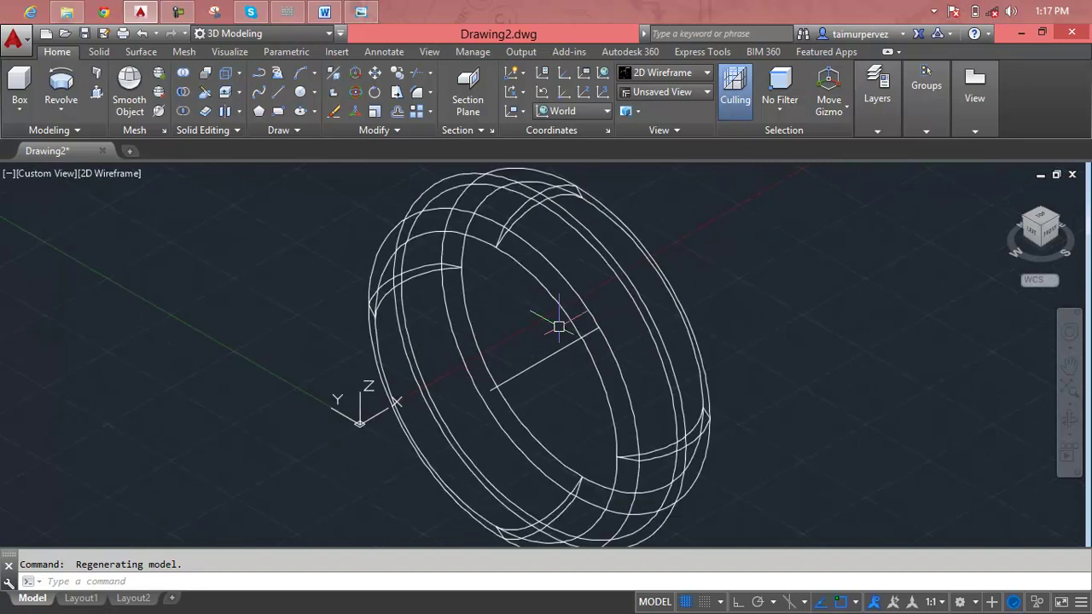
left_click(682, 74)
left_click(844, 115)
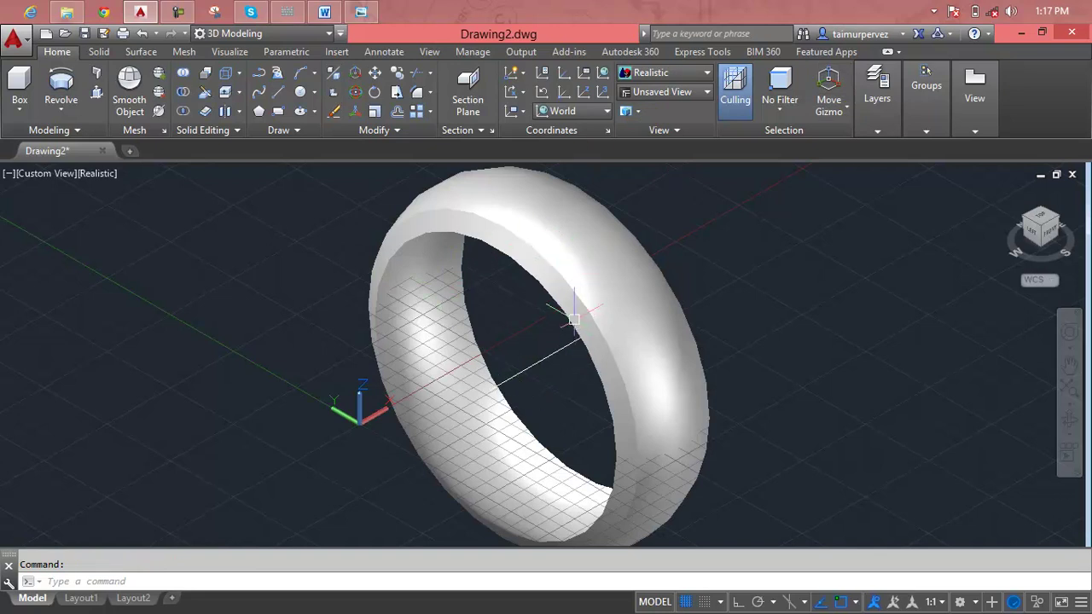
mouse_move(573, 319)
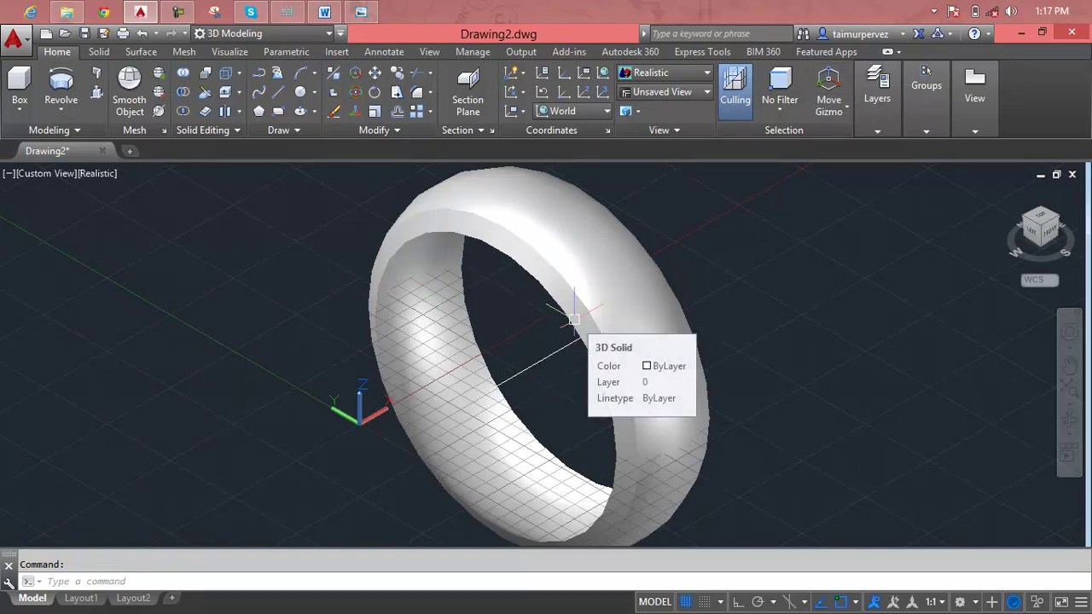
left_click(875, 101)
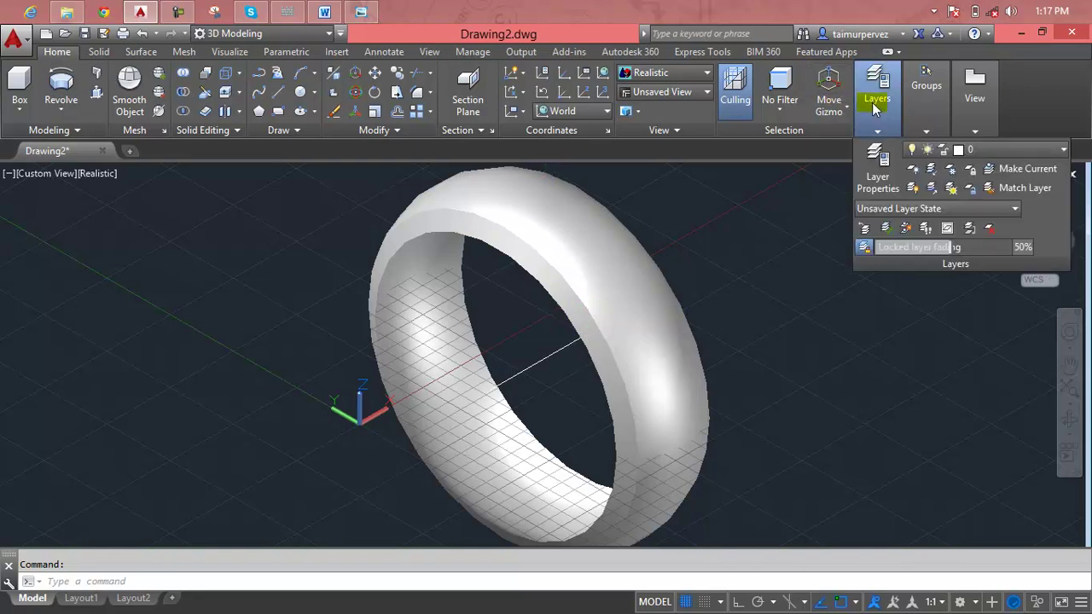
left_click(706, 72)
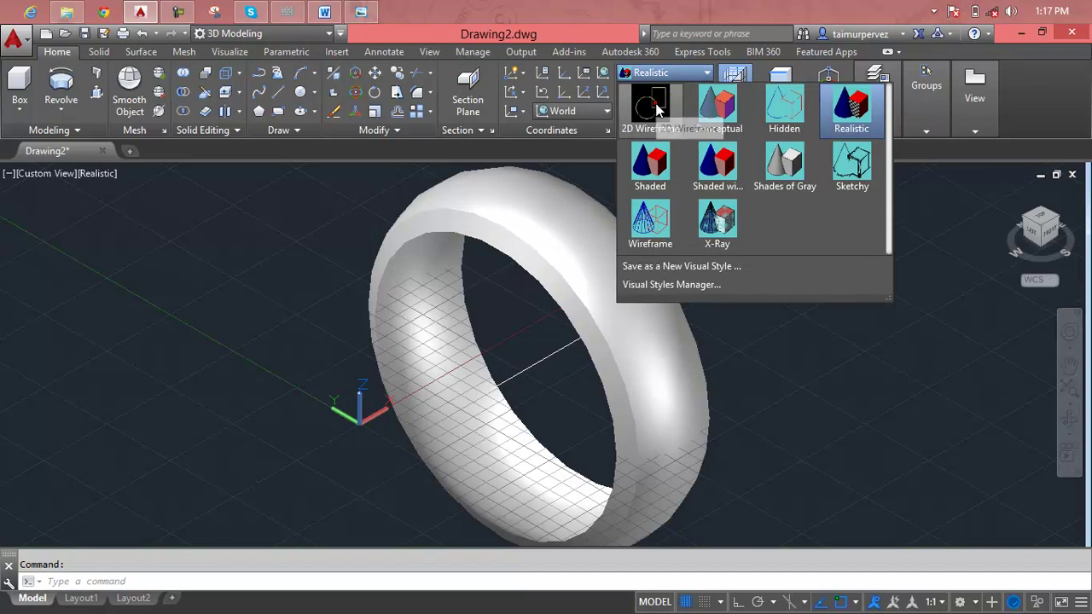
left_click(657, 109)
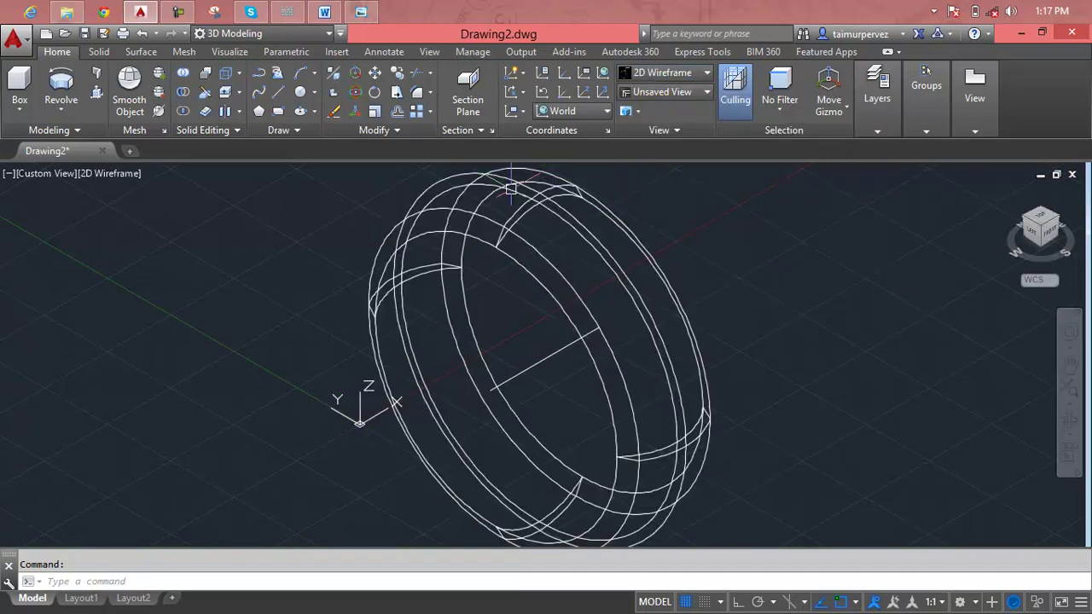
Switch the viewport to the Top view
left_click(64, 175)
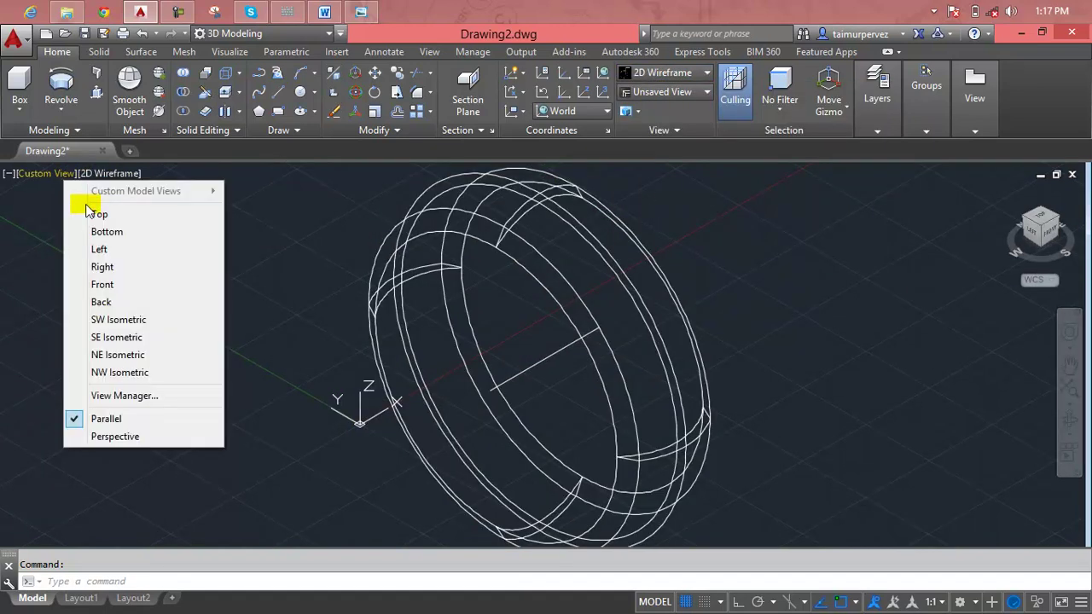
left_click(90, 209)
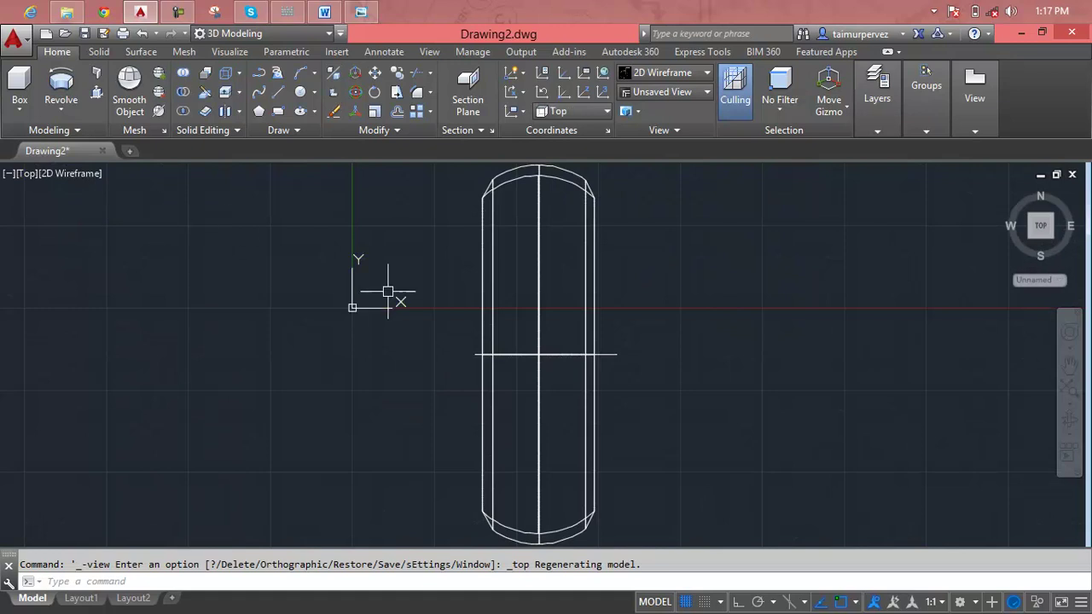
scroll(550, 326, "up", 1)
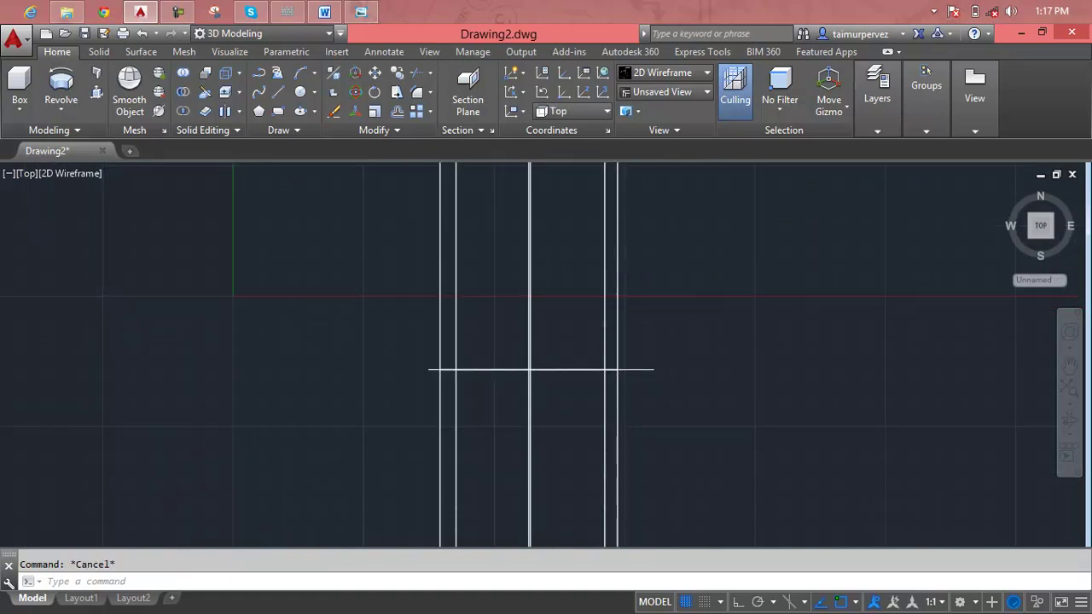
scroll(499, 296, "up", 2)
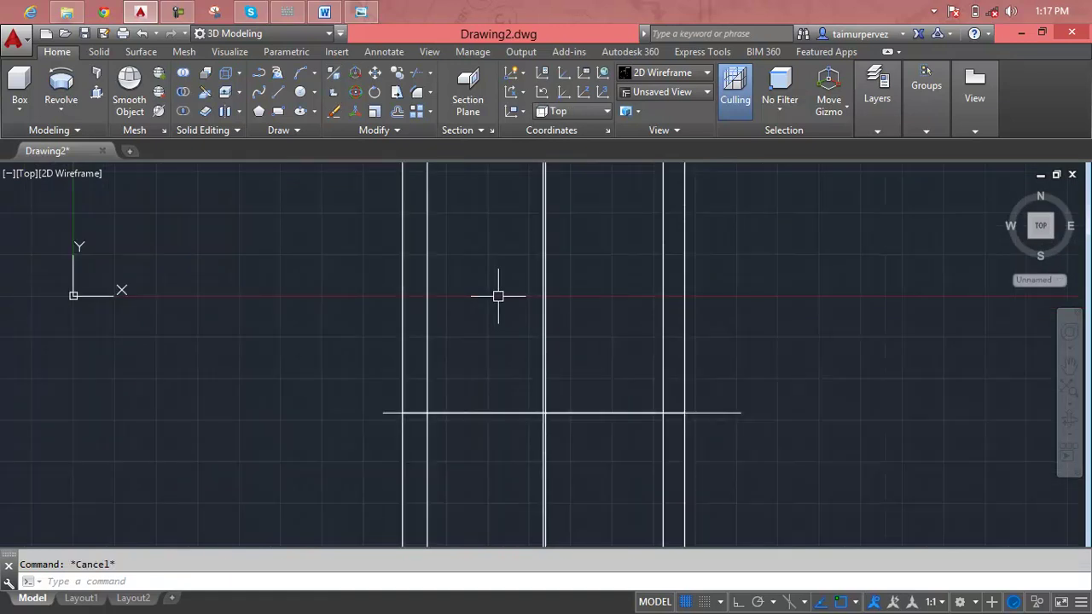
scroll(498, 296, "down", 2)
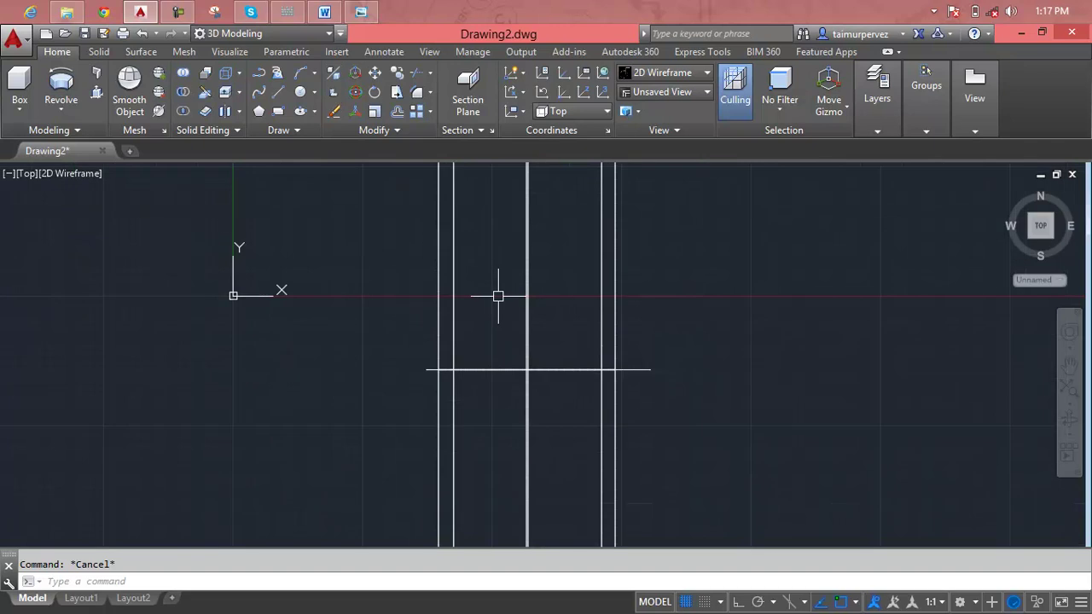
Try the Hidden visual style, then settle on 2D Wireframe
left_click(663, 75)
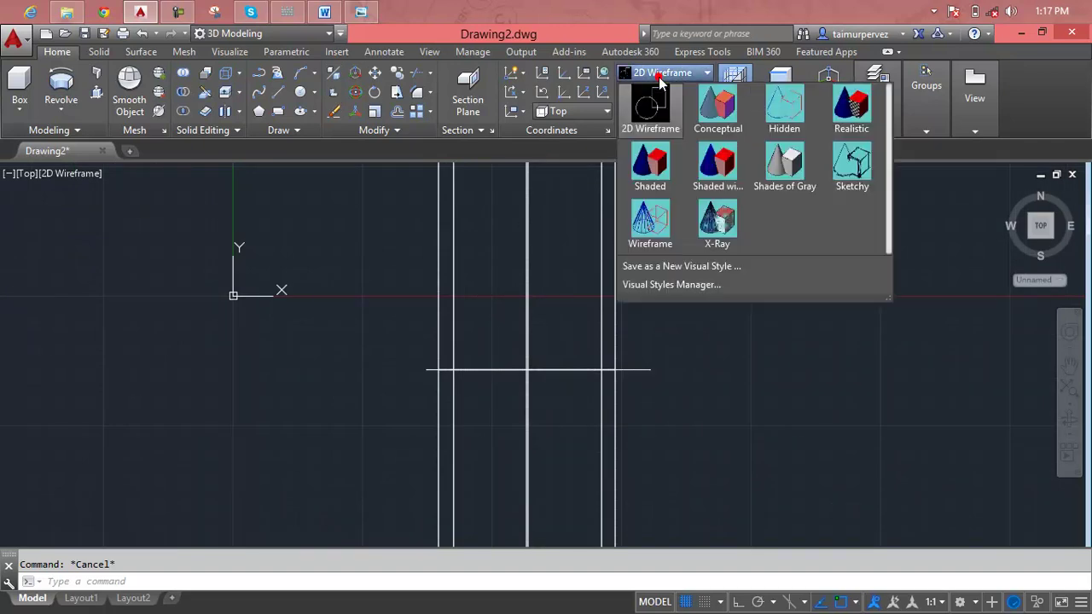
left_click(779, 108)
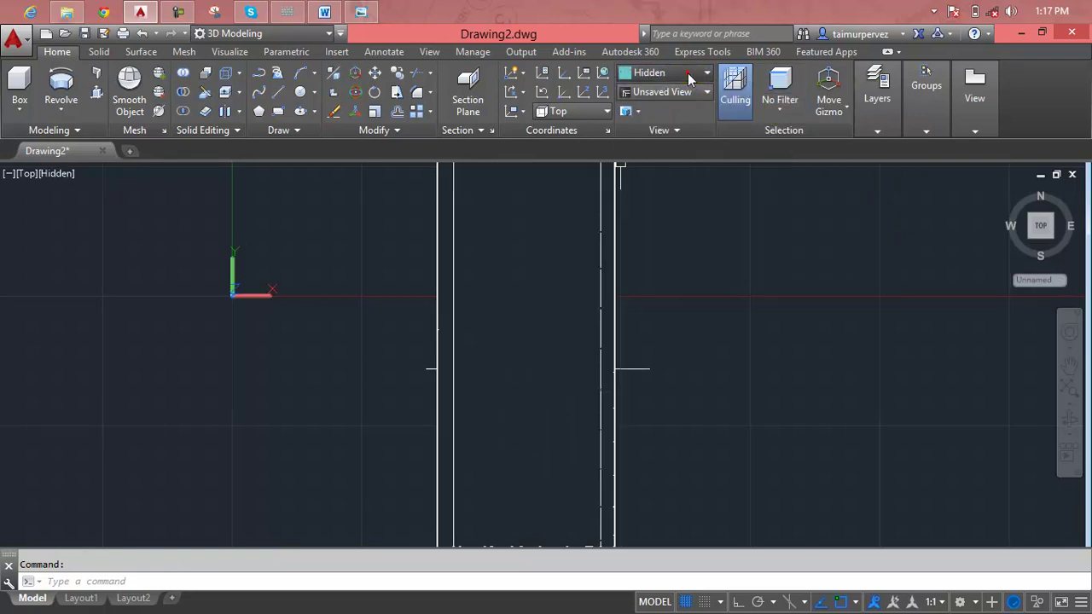
left_click(682, 73)
left_click(646, 119)
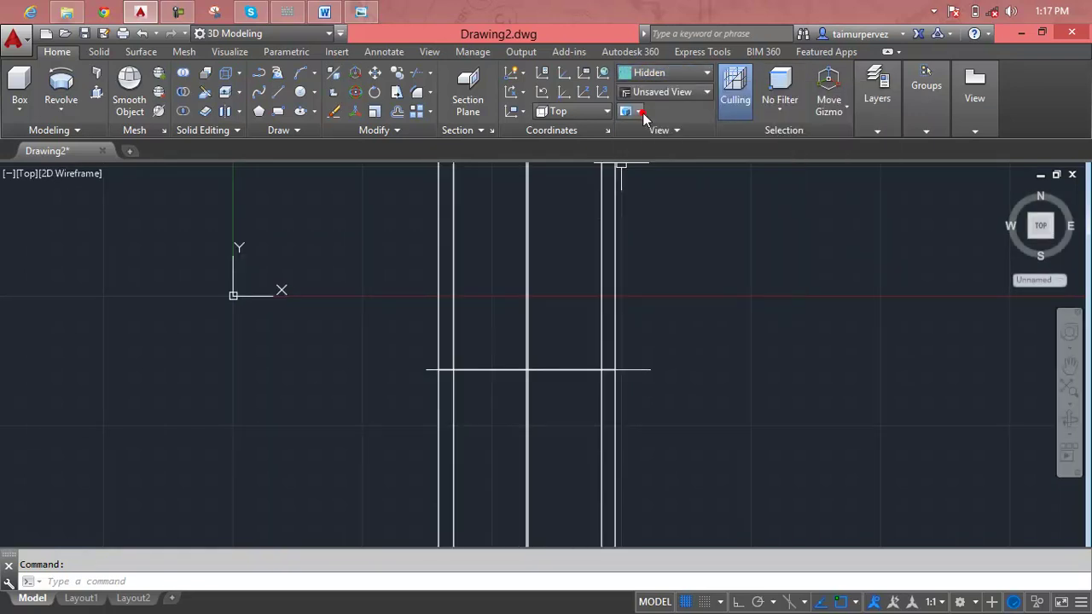
scroll(557, 219, "down", 2)
scroll(556, 227, "down", 1)
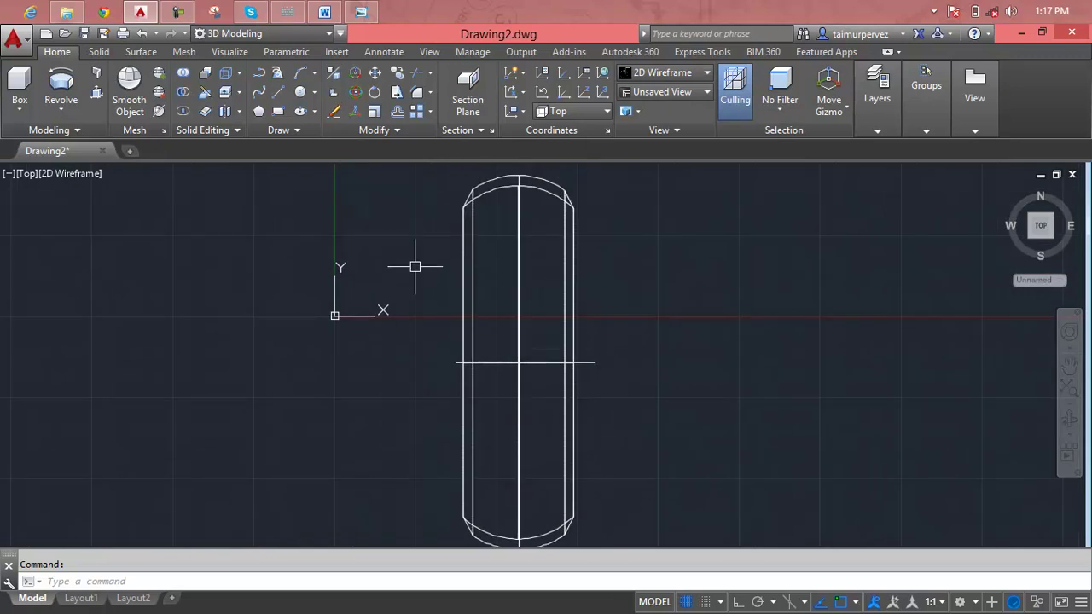
scroll(430, 343, "up", 2)
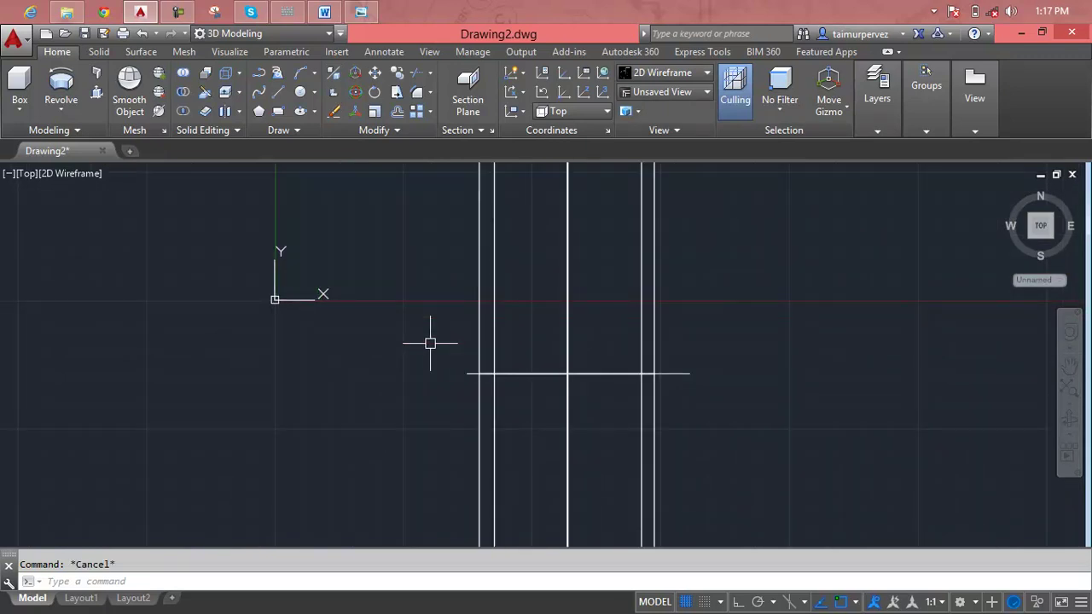
Draw a three-point arc from left of the profile ending on the horizontal centre line
type("a")
key("Return")
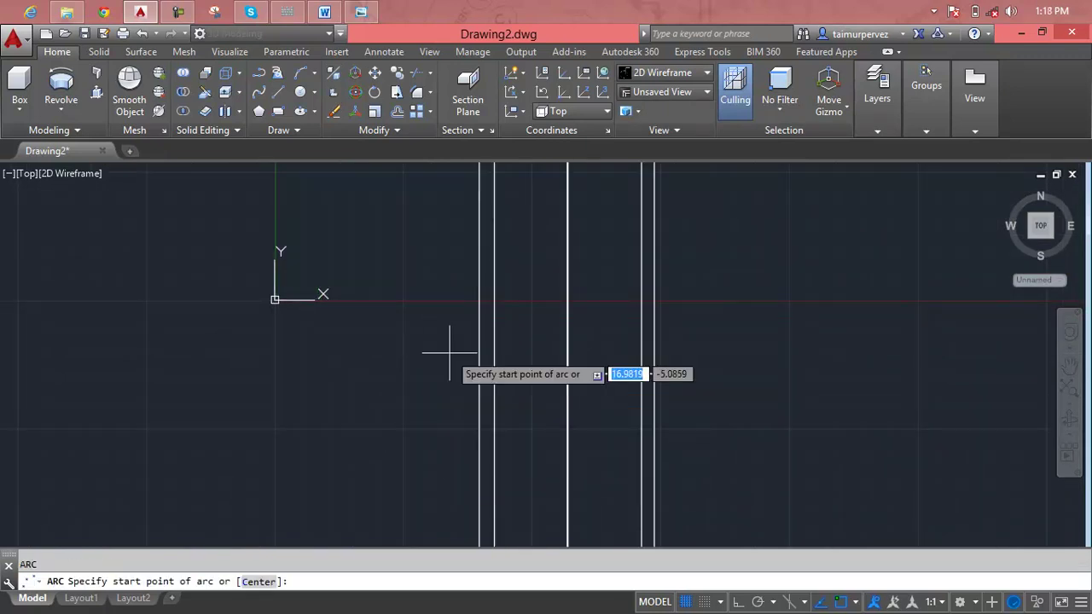
left_click(449, 352)
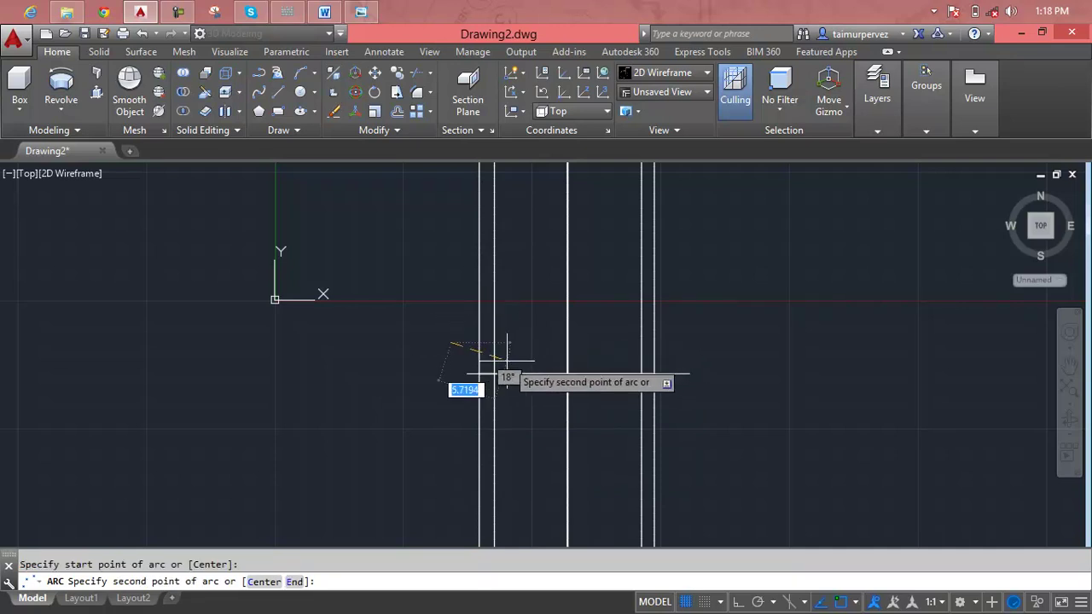
key("Escape")
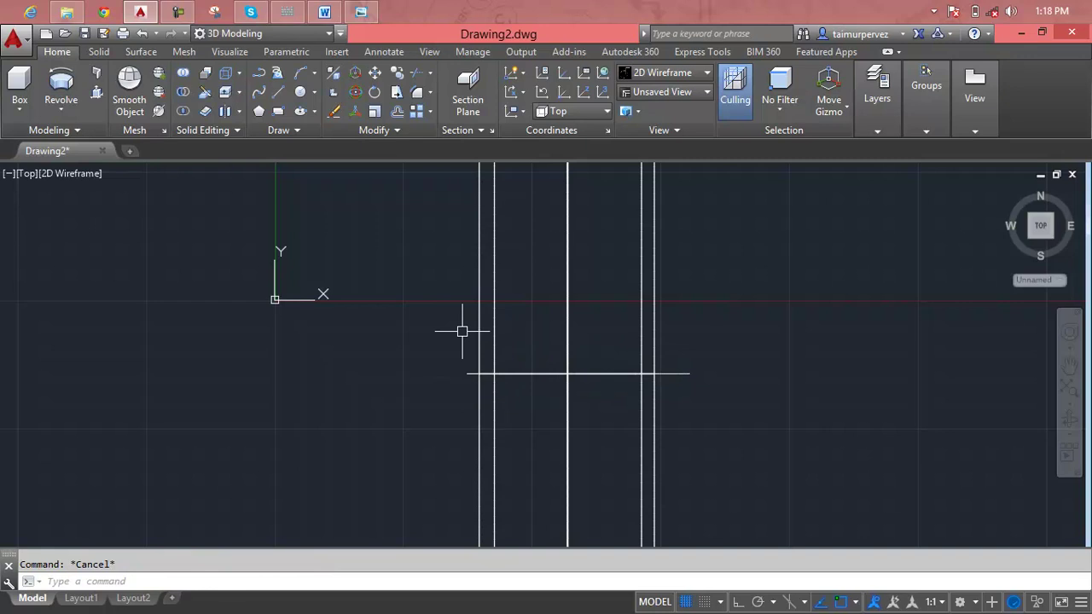
type("a")
key("Return")
left_click(457, 322)
left_click(507, 328)
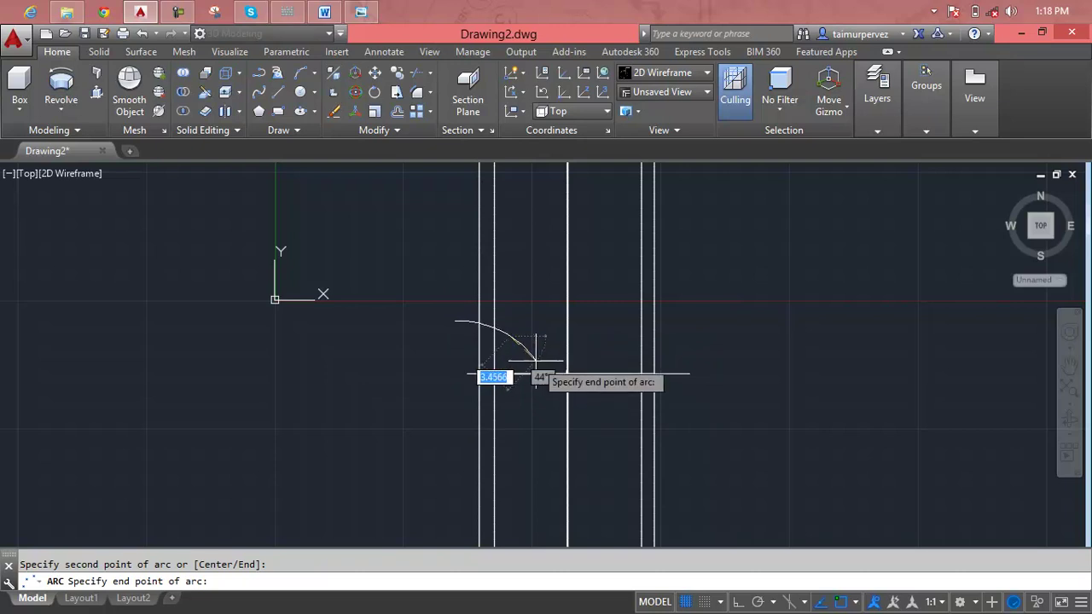
left_click(532, 382)
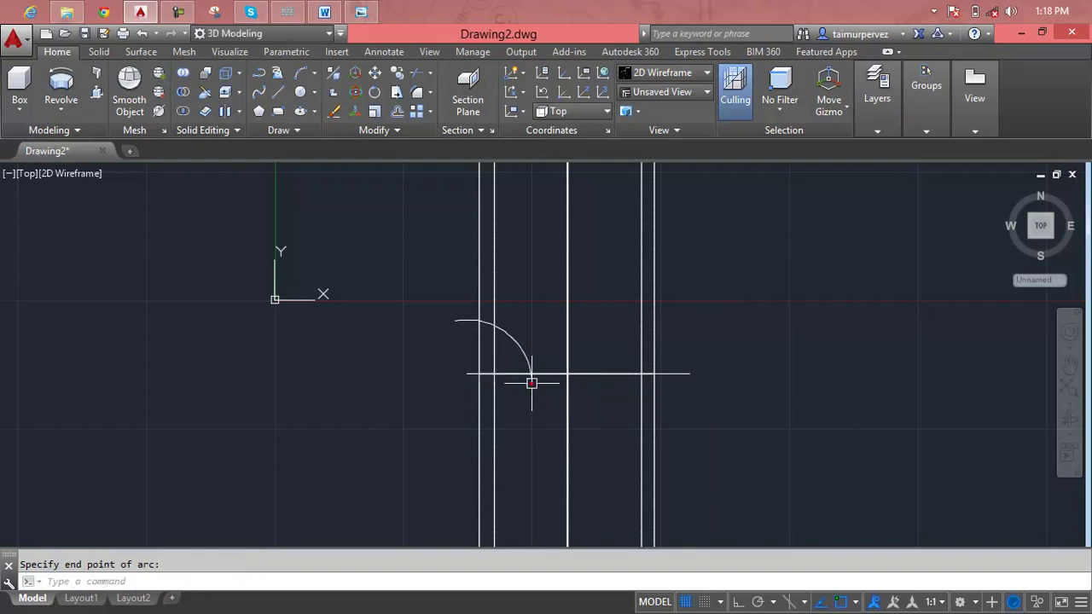
scroll(517, 332, "up", 2)
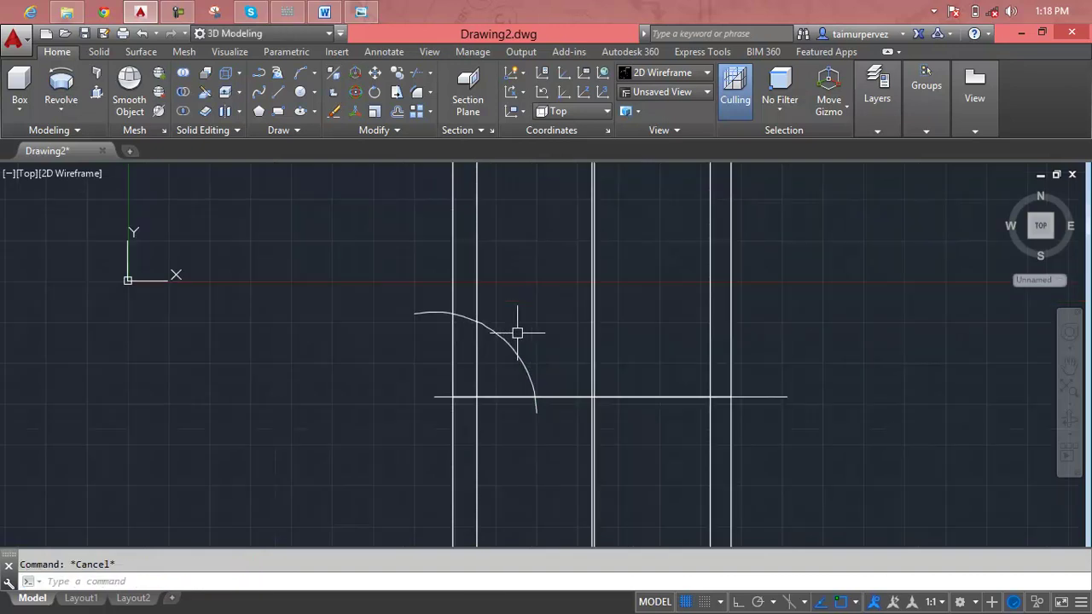
type("o")
Offset the arc Through a picked point to place a parallel copy just outside it
key("Return")
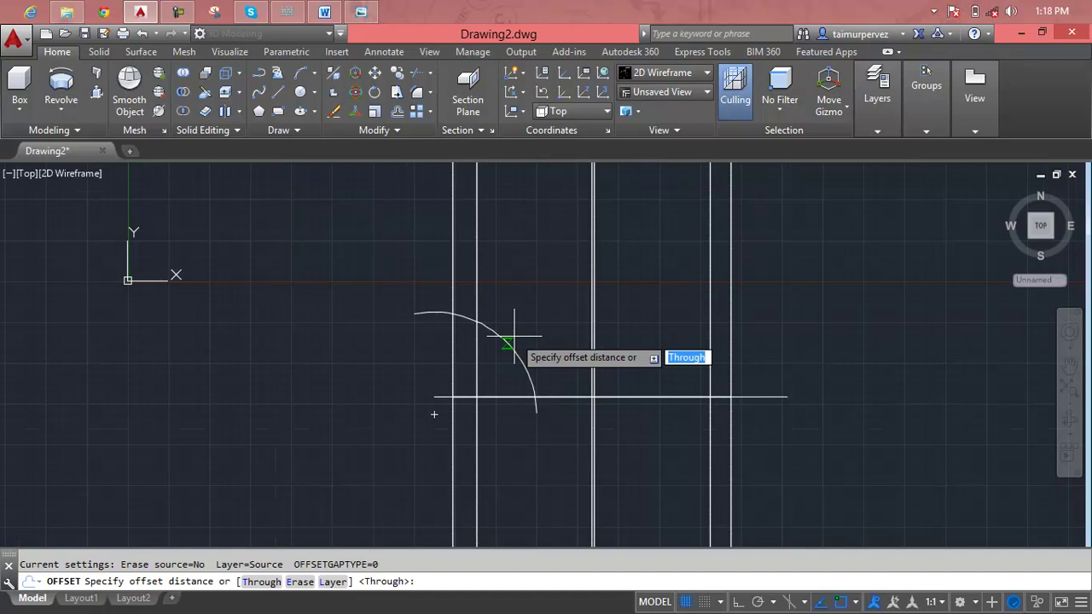
type("t")
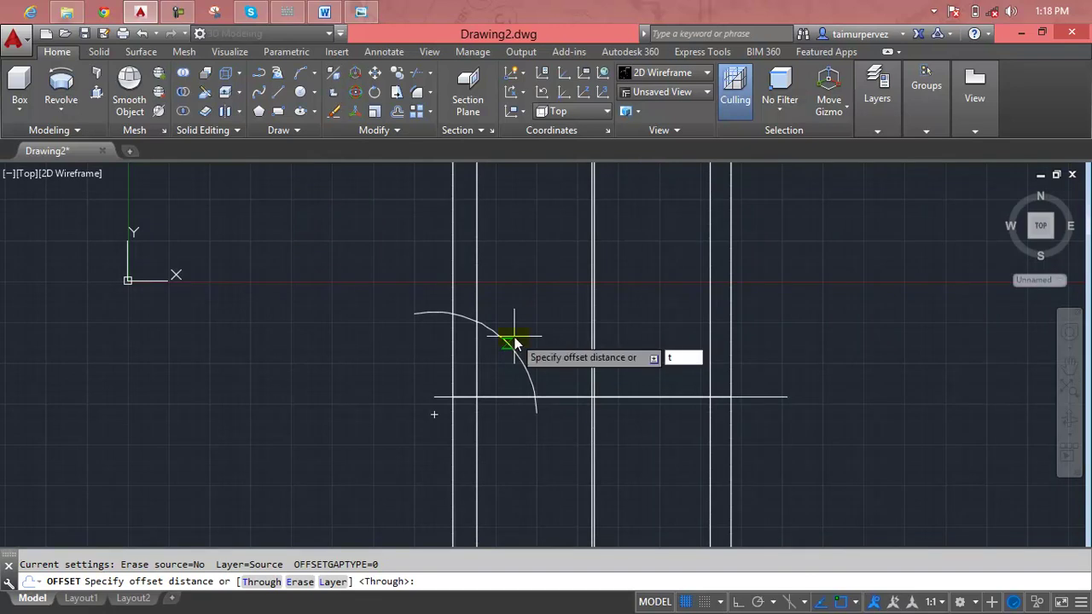
key("Return")
left_click(513, 343)
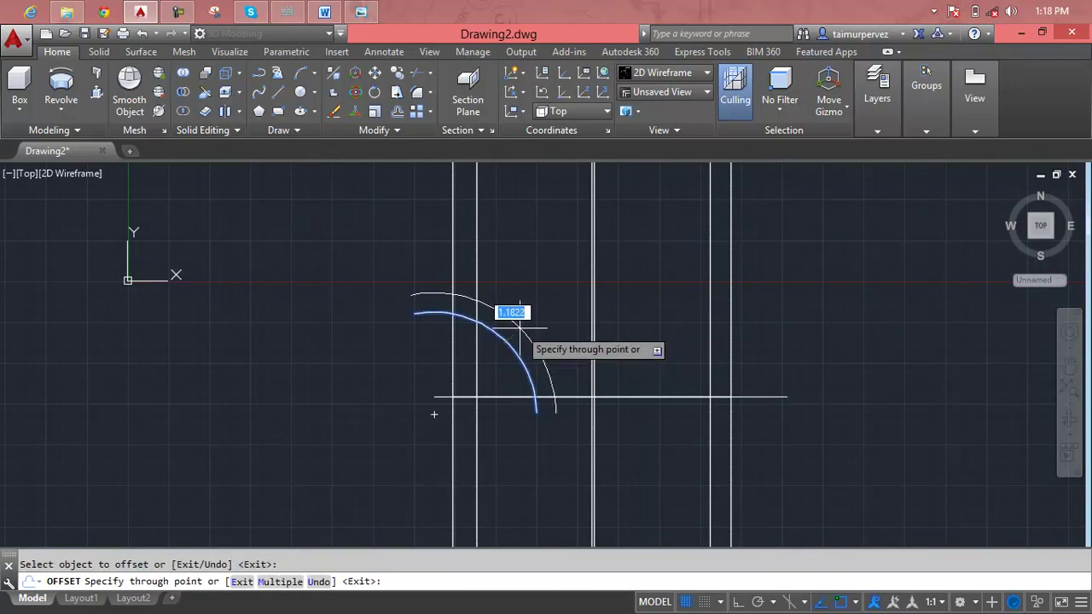
left_click(519, 328)
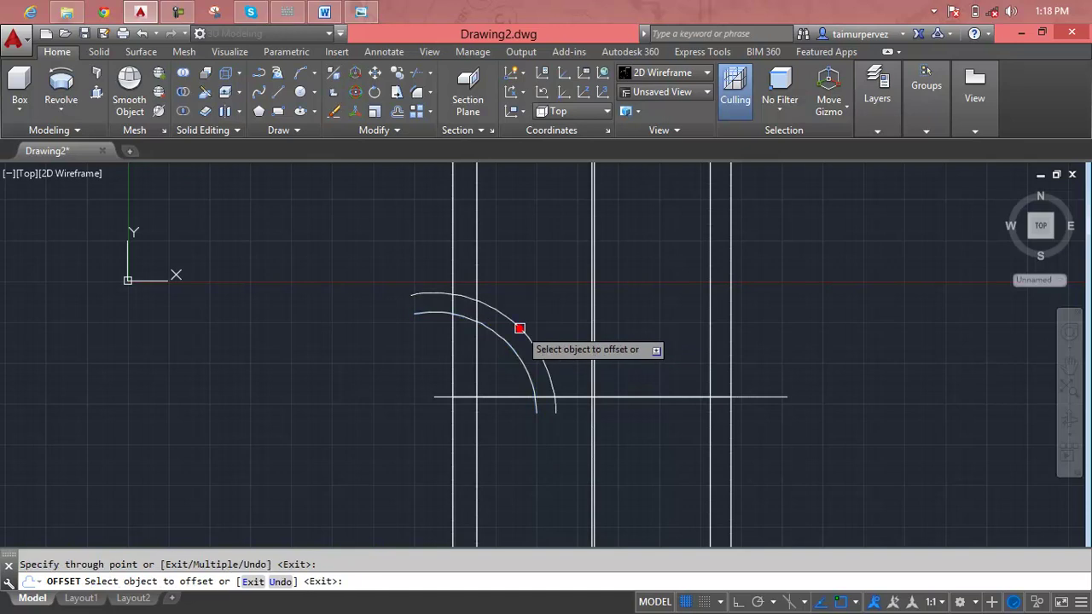
scroll(519, 324, "up", 2)
key("Escape")
scroll(519, 325, "down", 2)
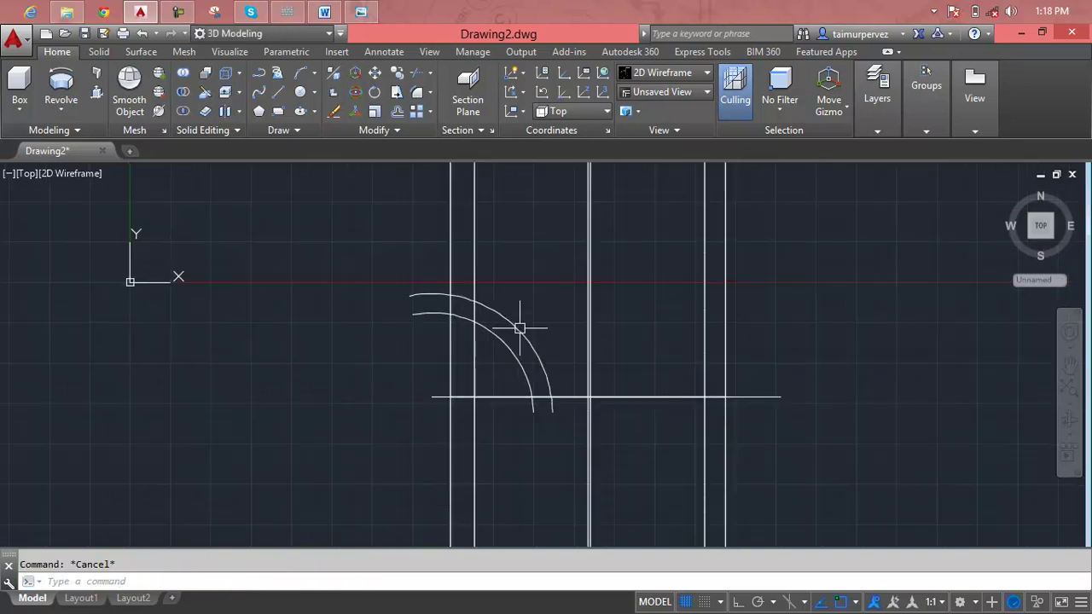
Draw a short line closing the left ends of the two arcs
type("l")
key("Return")
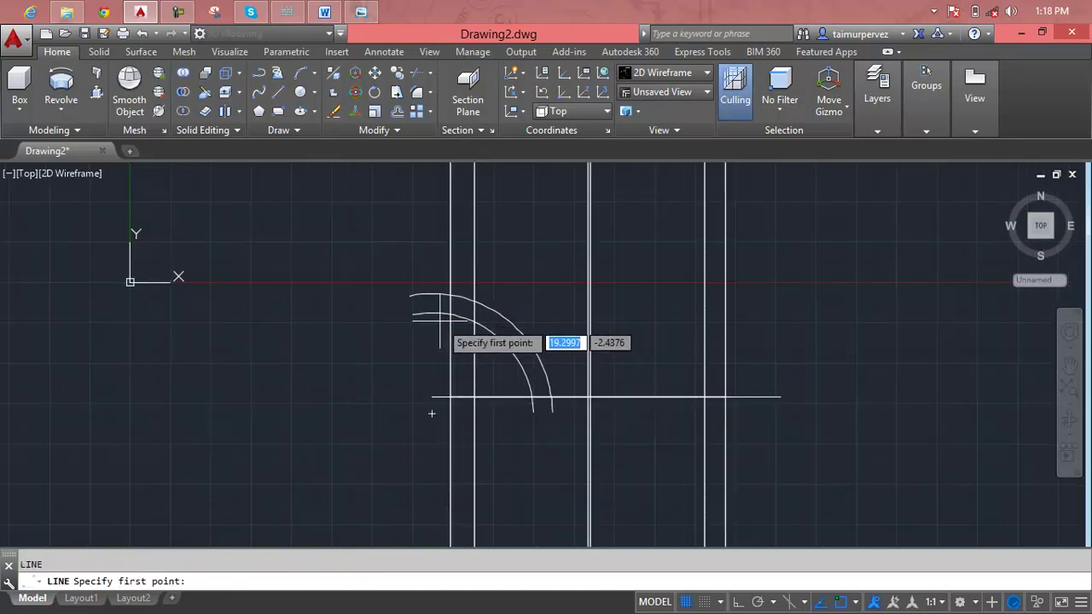
left_click(413, 296)
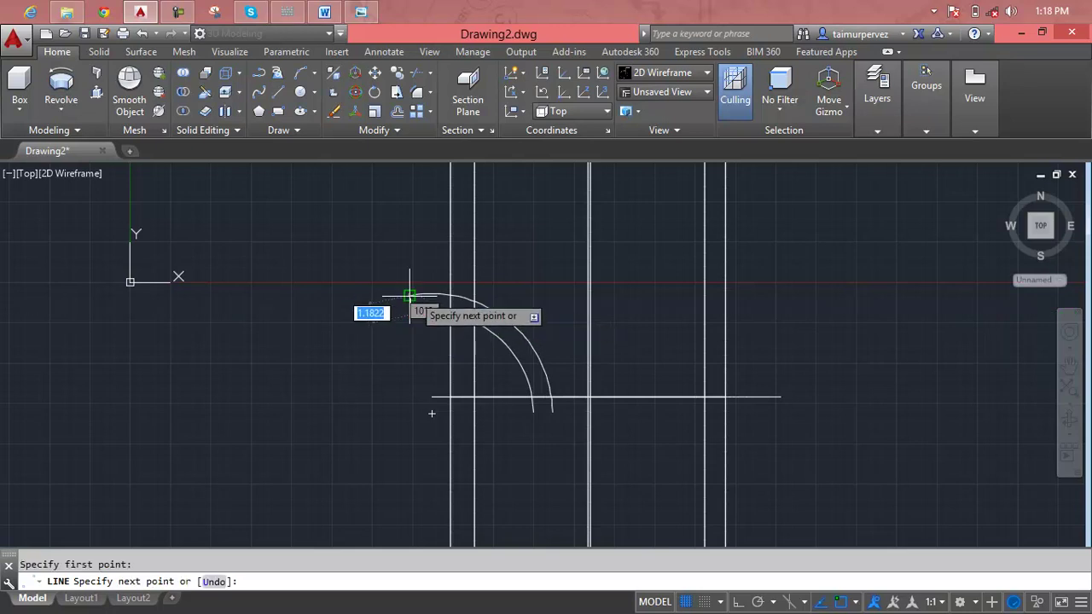
left_click(412, 313)
key("Return")
key("Return")
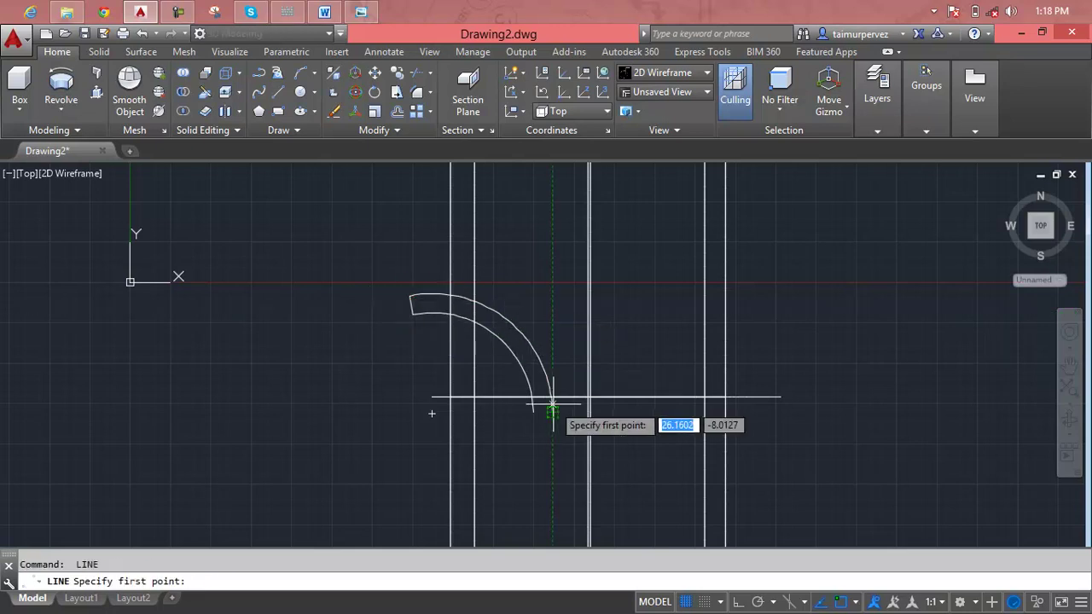
With Ortho on, draw a vertical line up from the inner arc's lower end
scroll(532, 401, "up", 3)
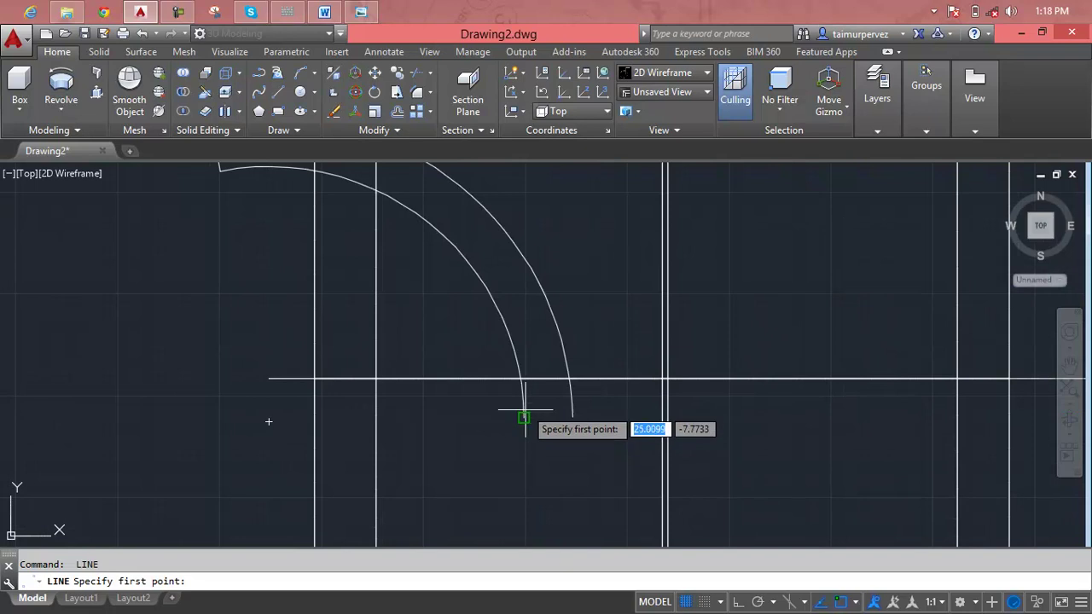
left_click(524, 418)
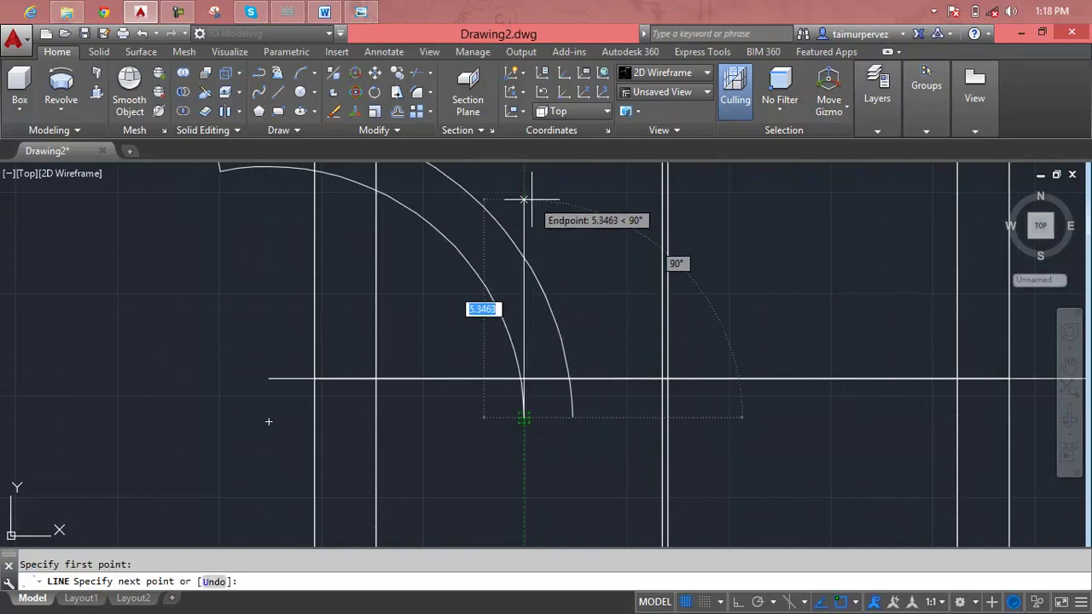
scroll(532, 199, "down", 2)
middle_click_drag(532, 200, 523, 335)
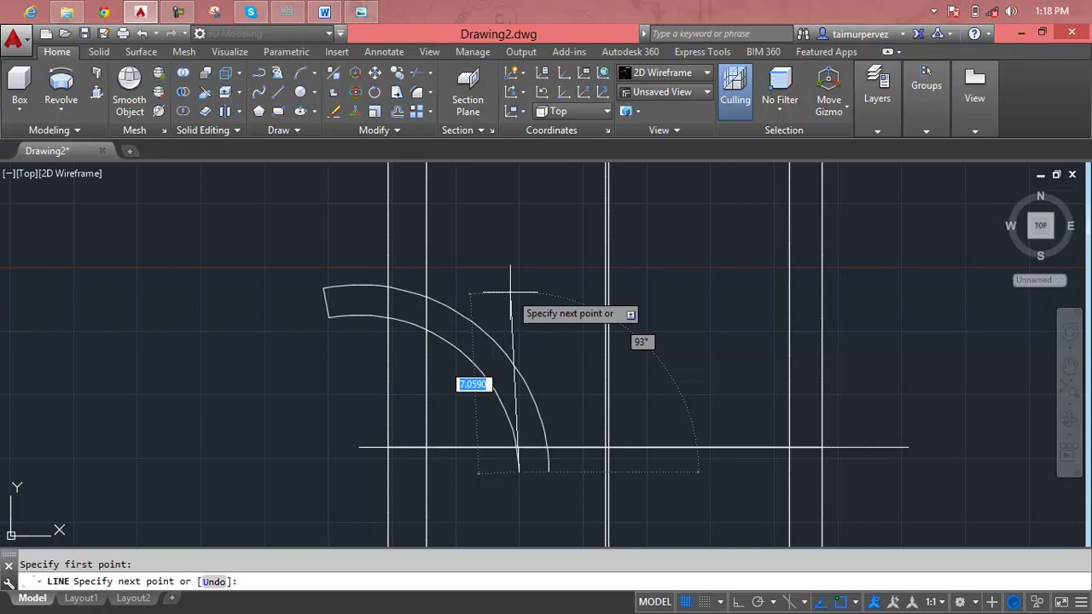
key("F8")
left_click(519, 282)
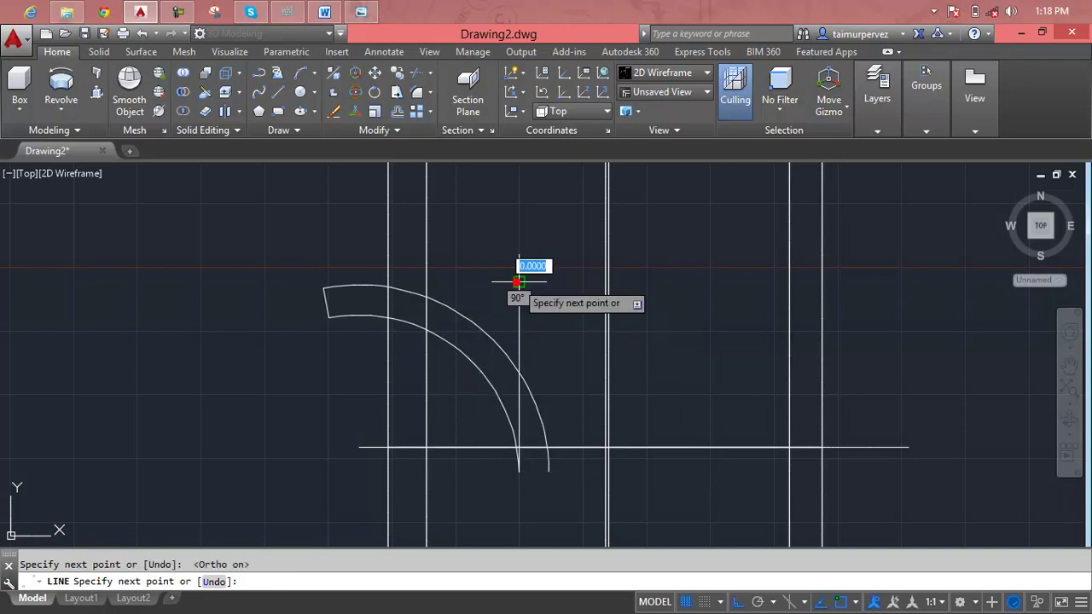
key("Escape")
scroll(507, 414, "up", 2)
scroll(507, 415, "up", 2)
scroll(448, 327, "up", 2)
scroll(448, 329, "up", 2)
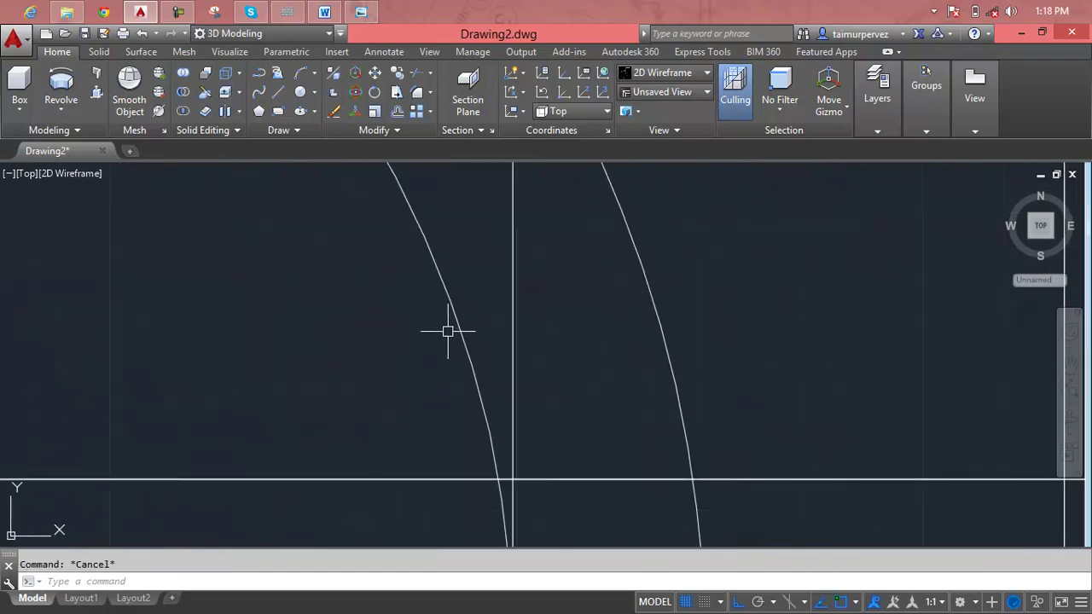
Draw a short horizontal line near the arcs' lower ends
type("l")
key("Return")
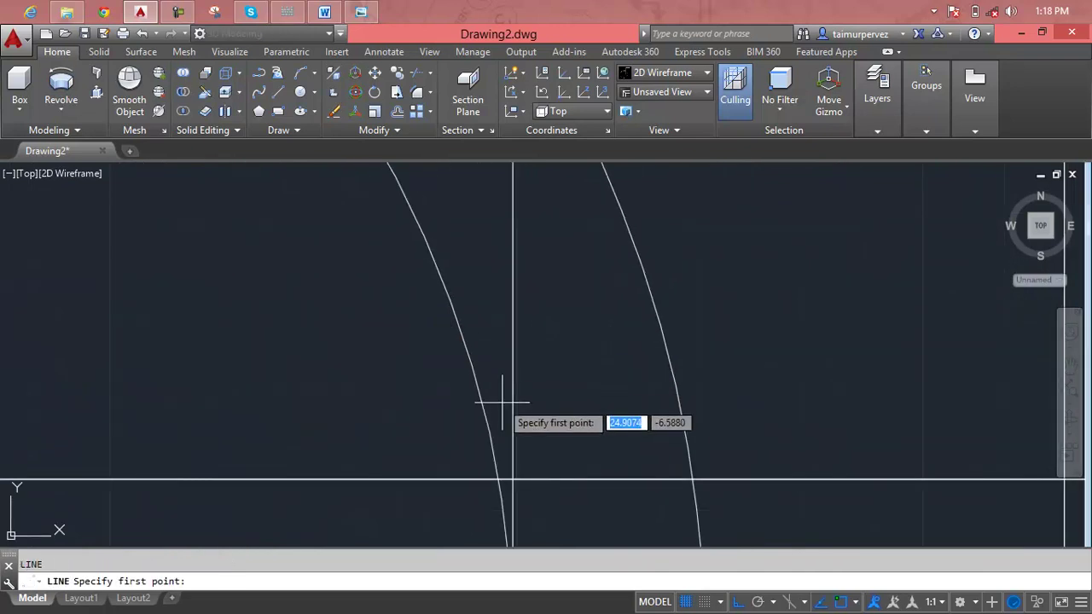
left_click(486, 424)
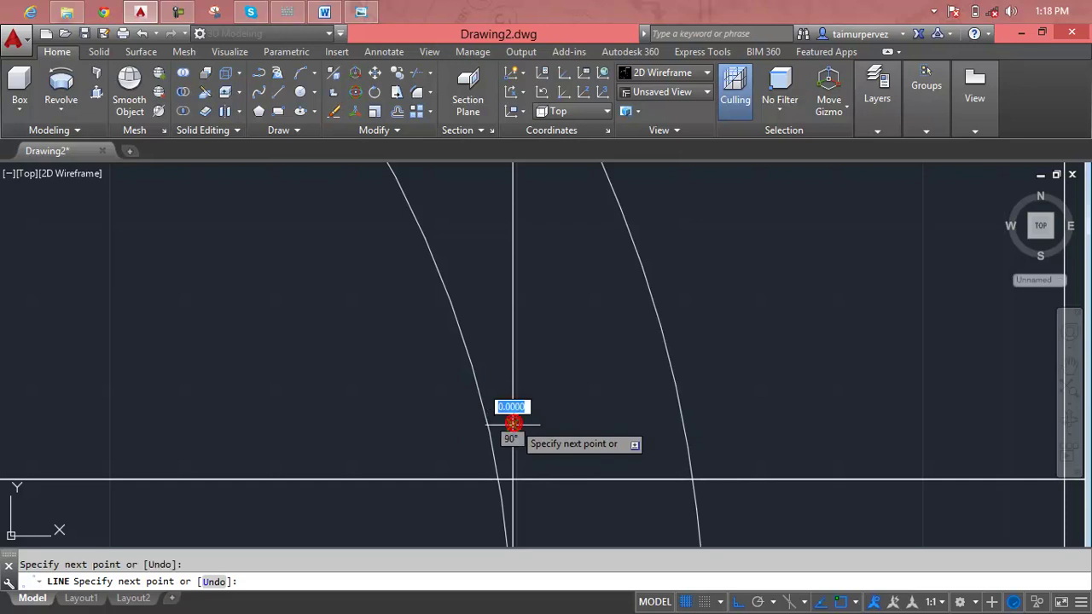
left_click(512, 424)
key("Return")
scroll(622, 318, "down", 4)
key("Escape")
Trim a section off the outer arc using TR
type("tr")
key("Return")
key("Return")
left_click(636, 340)
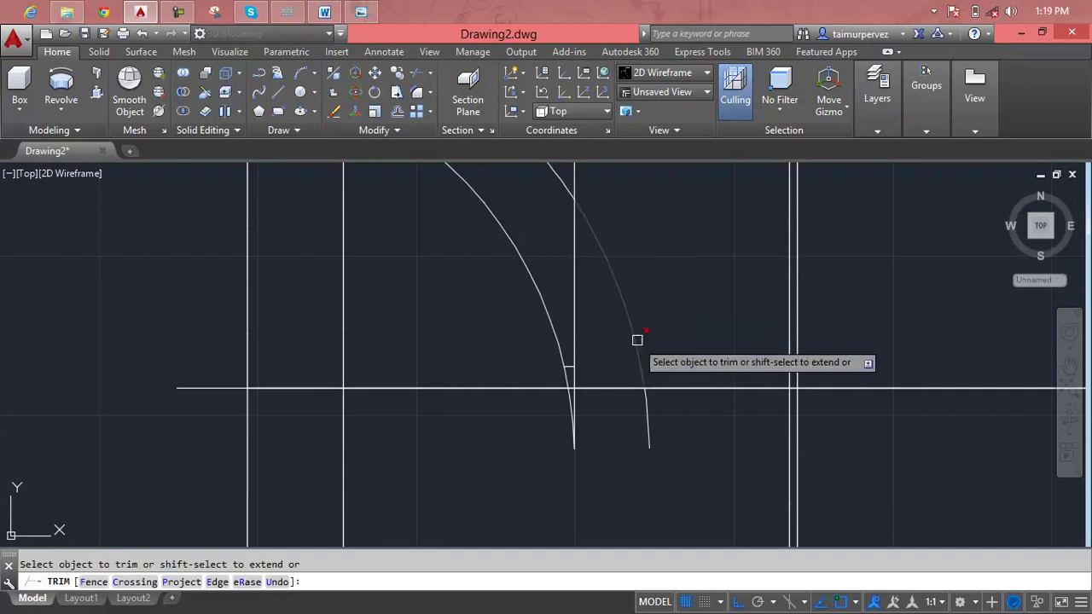
Trim the excess line pieces below the centre line, at the corner, and above the arc end
left_click(569, 413)
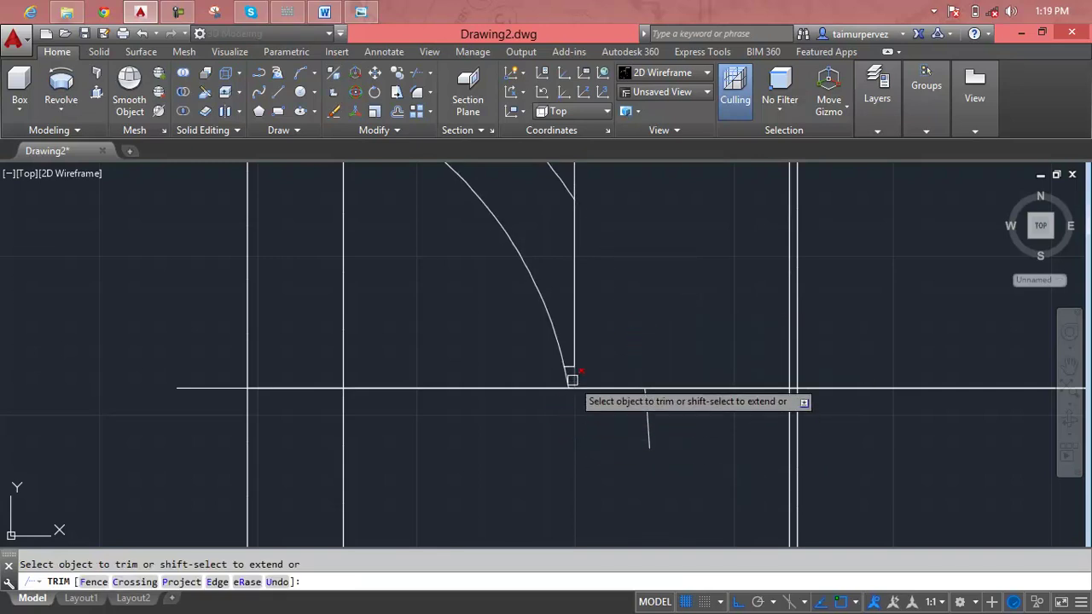
scroll(571, 380, "up", 4)
left_click(572, 380)
scroll(555, 363, "down", 2)
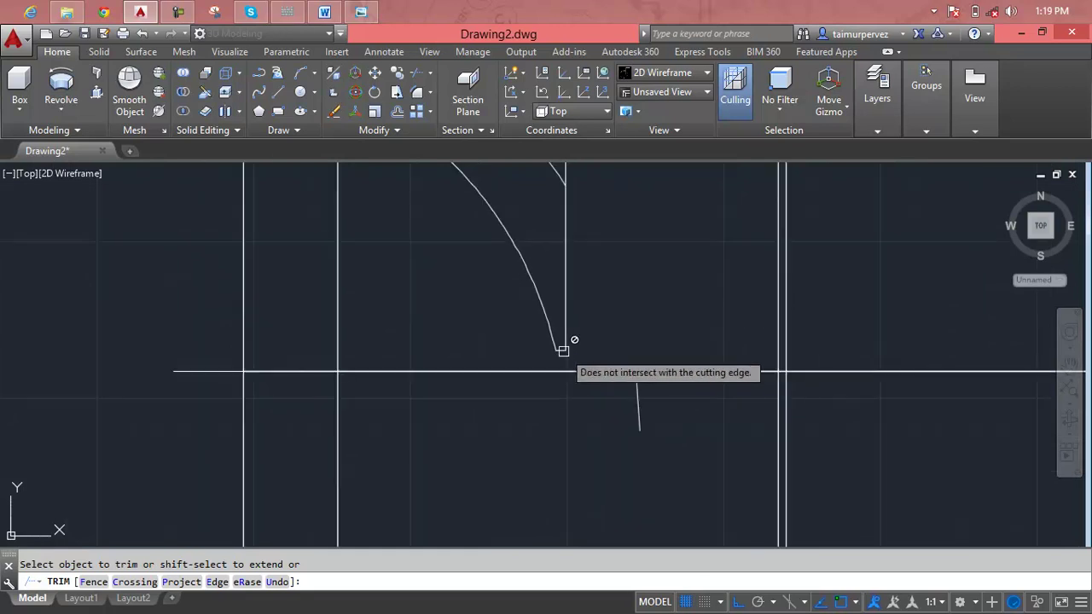
scroll(570, 337, "down", 2)
left_click(572, 246)
scroll(586, 245, "down", 2)
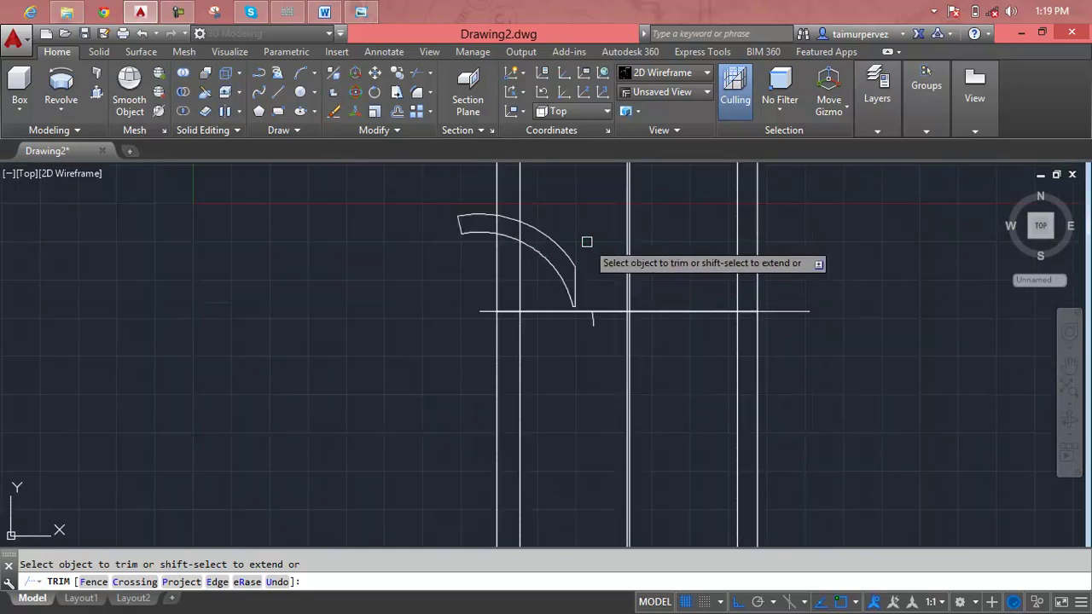
key("Escape")
Remove the leftover short line stub to leave a clean curved band profile
left_click(593, 329)
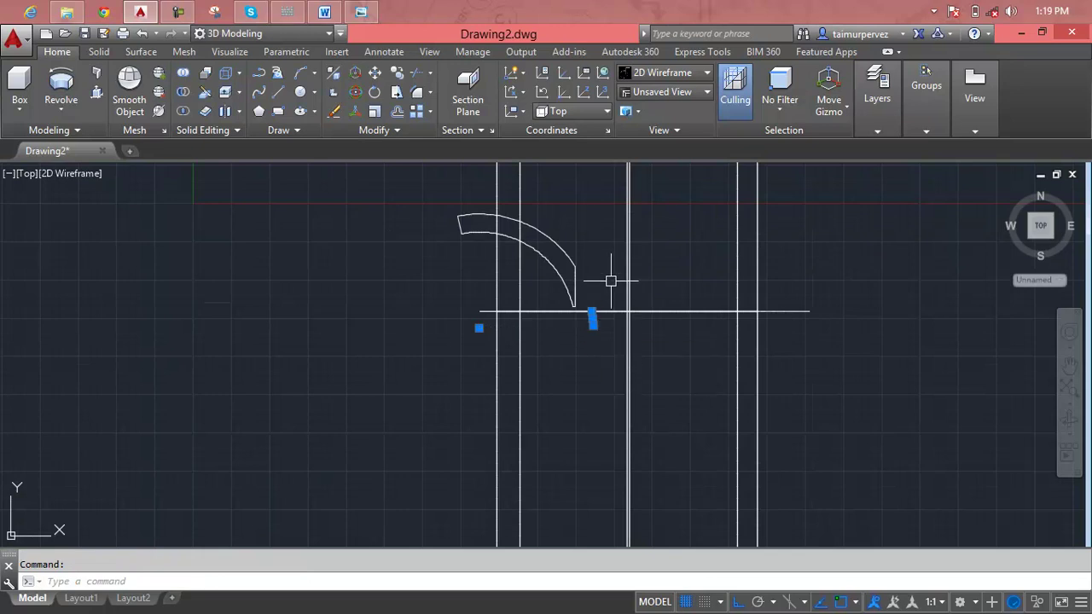
middle_click_drag(610, 279, 529, 353)
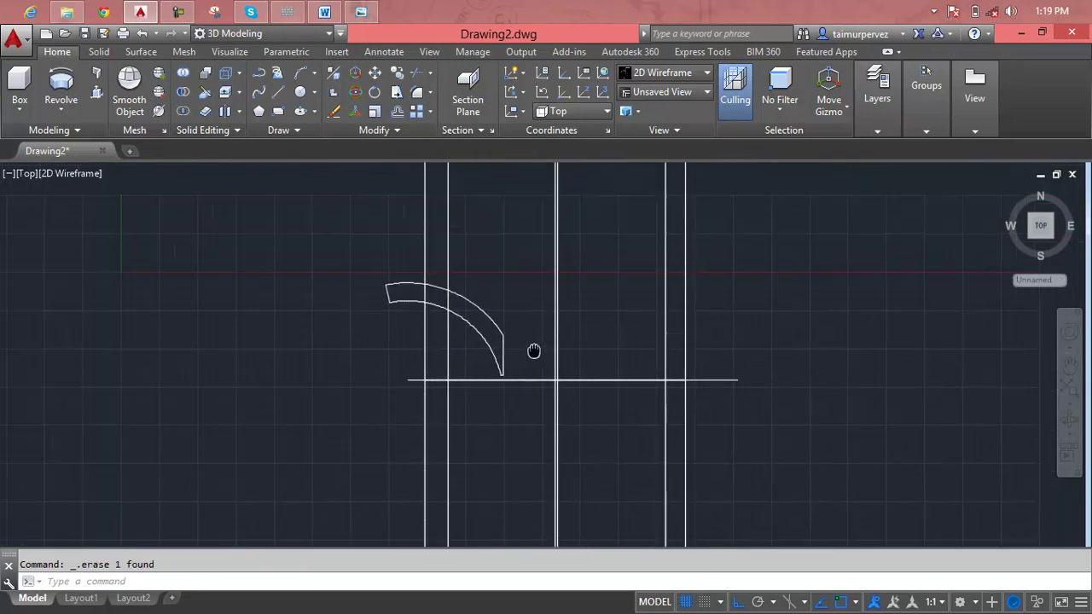
scroll(499, 338, "up", 2)
key("Escape")
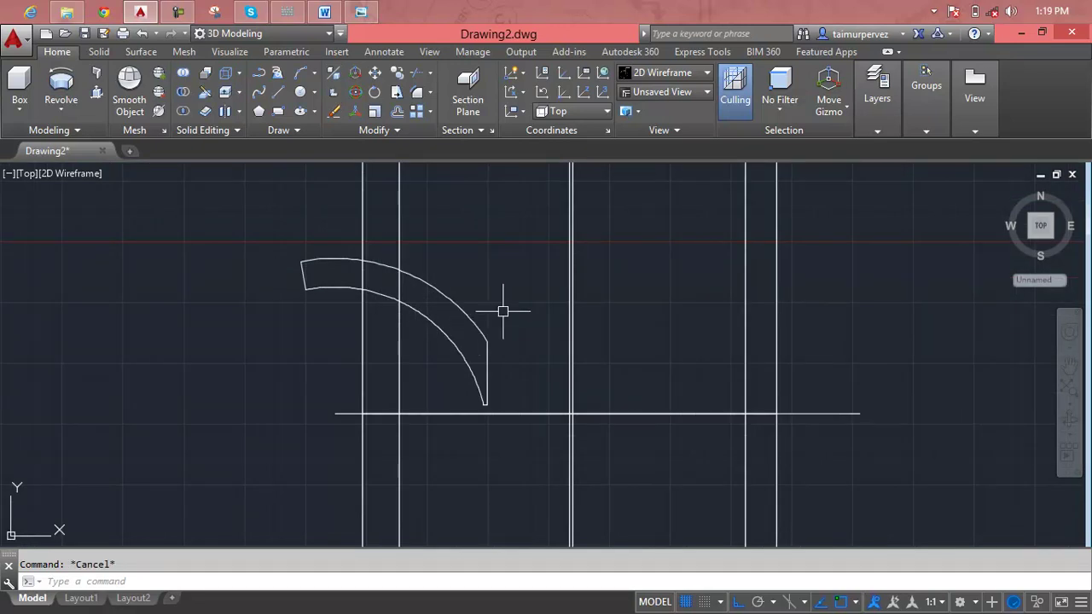
type("F")
Fillet the upper arc to the right edge to close the last corner
key("Return")
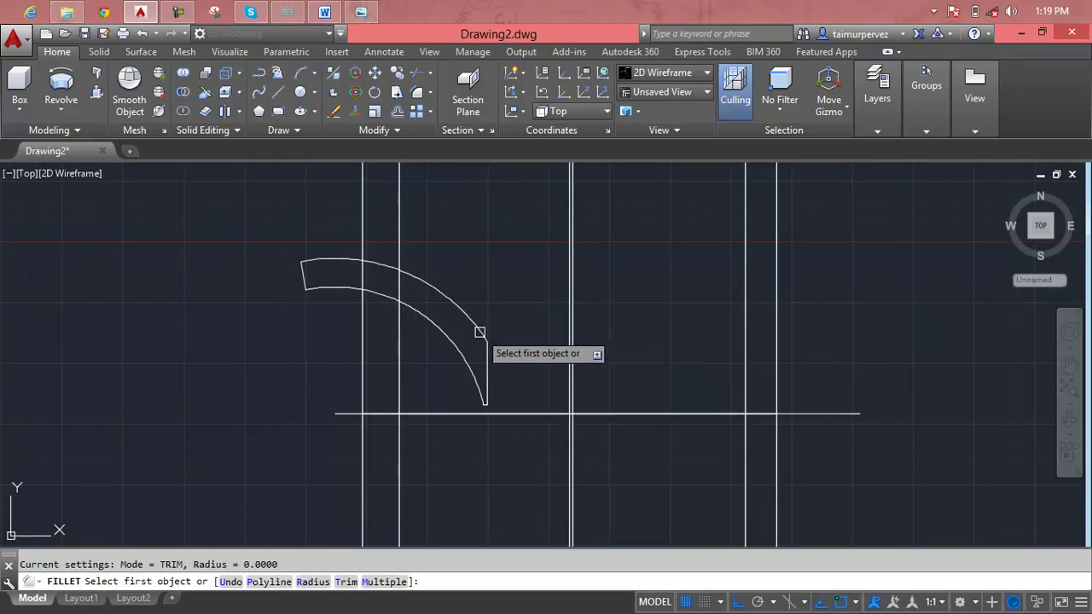
left_click(480, 332)
left_click(487, 365)
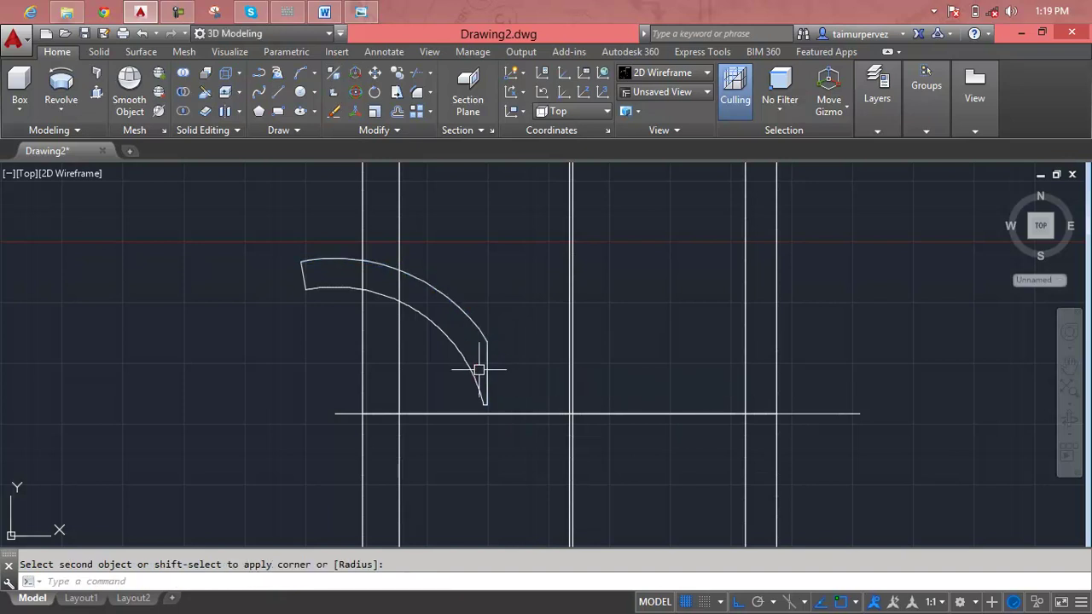
key("Escape")
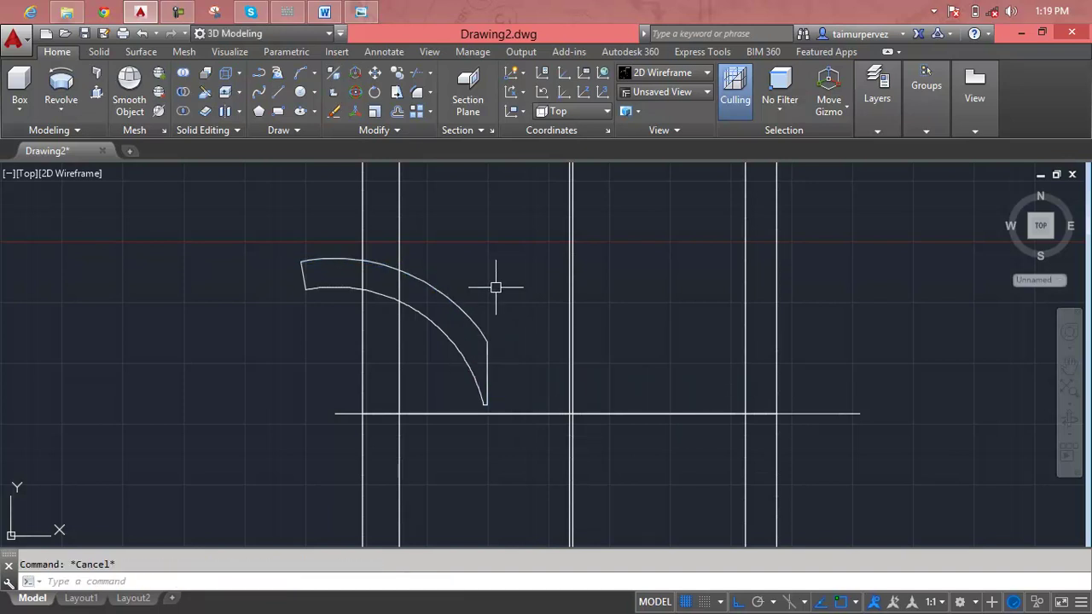
type("f")
Join both arcs and both end lines into a single polyline
key("Return")
left_click(460, 314)
left_click(469, 359)
left_click(485, 367)
left_click(304, 275)
key("Return")
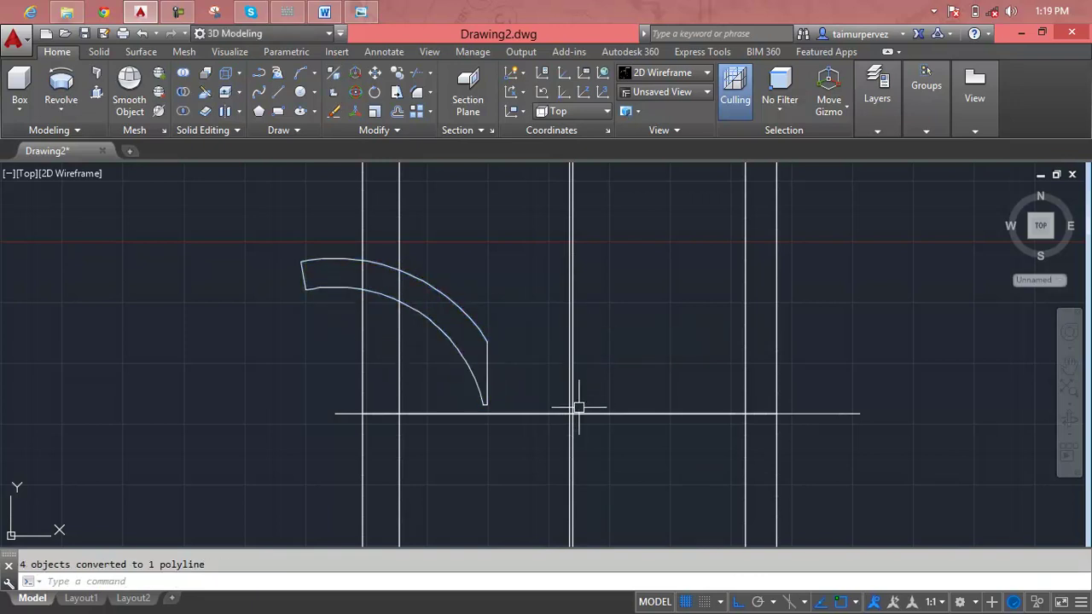
scroll(579, 408, "up", 4)
scroll(549, 427, "up", 2)
scroll(520, 429, "up", 4)
scroll(519, 429, "down", 2)
scroll(519, 427, "down", 2)
scroll(518, 422, "up", 1)
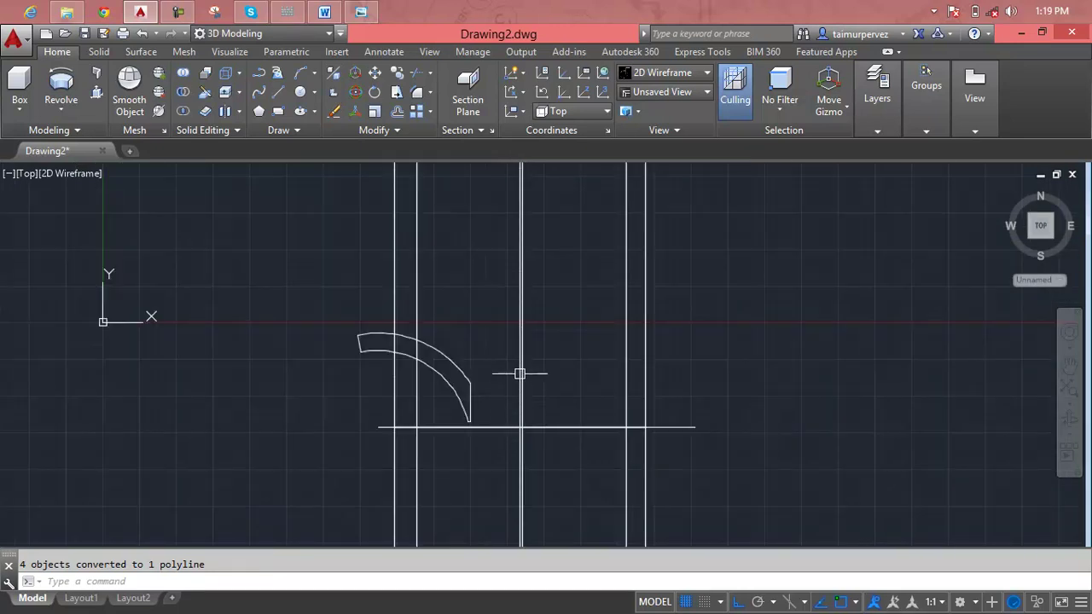
left_click(458, 368)
key("Escape")
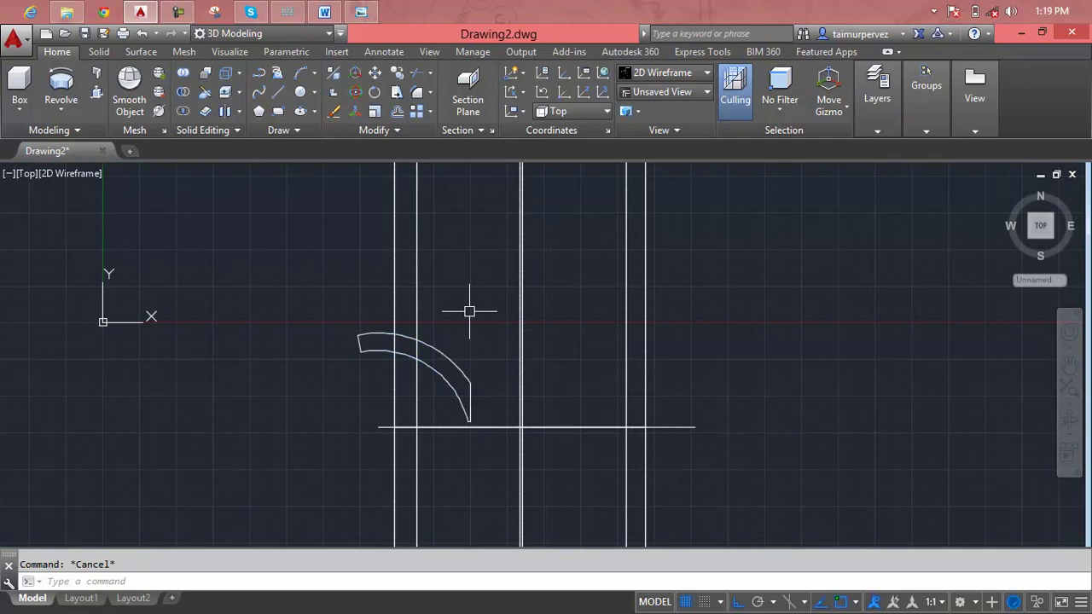
type("MI")
key("Return")
left_click(464, 373)
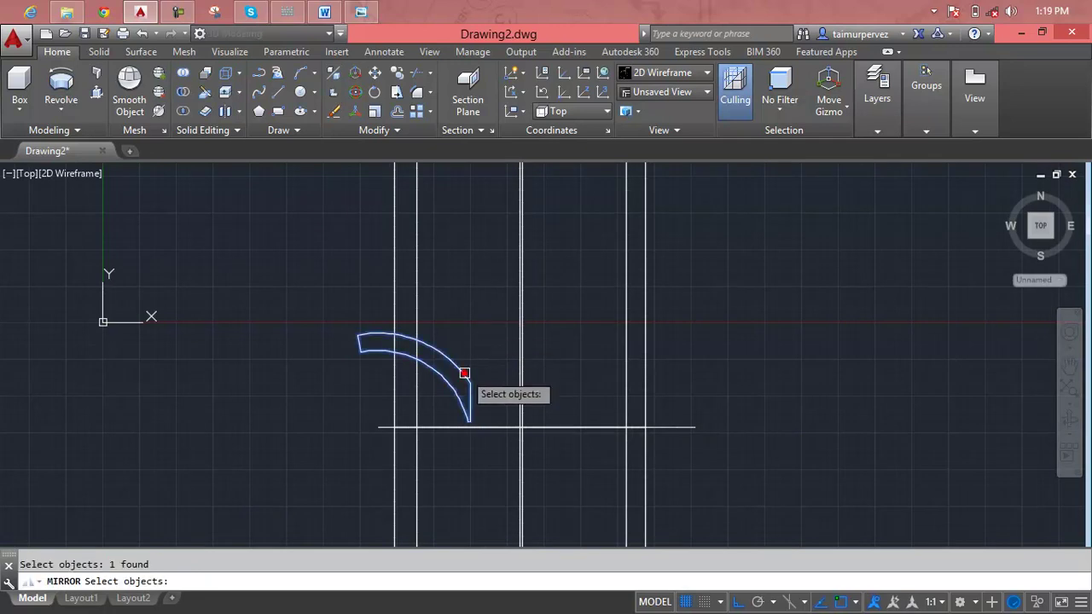
key("Return")
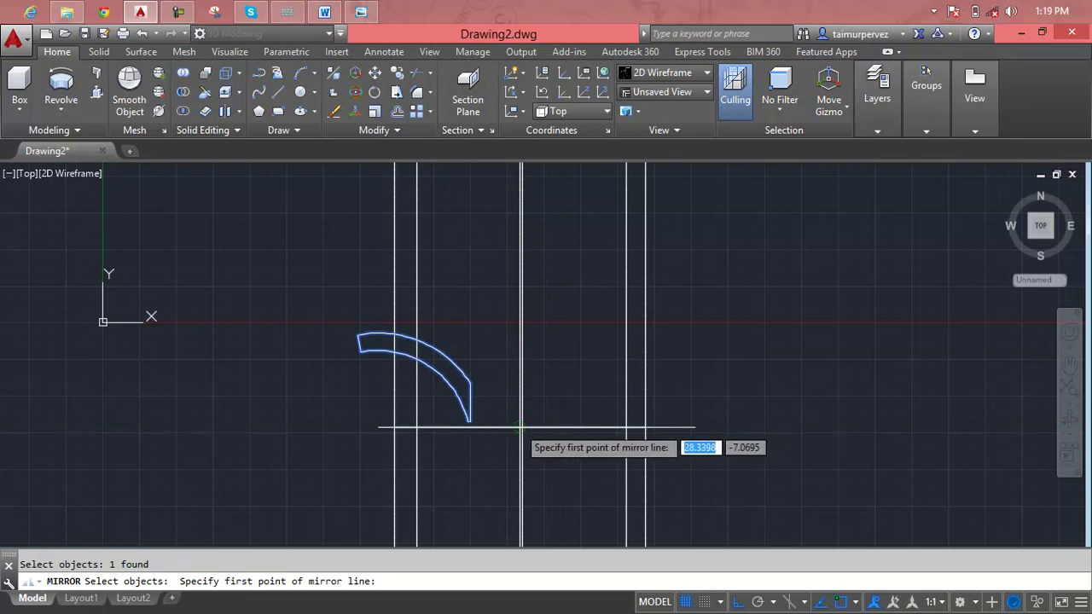
left_click(520, 426)
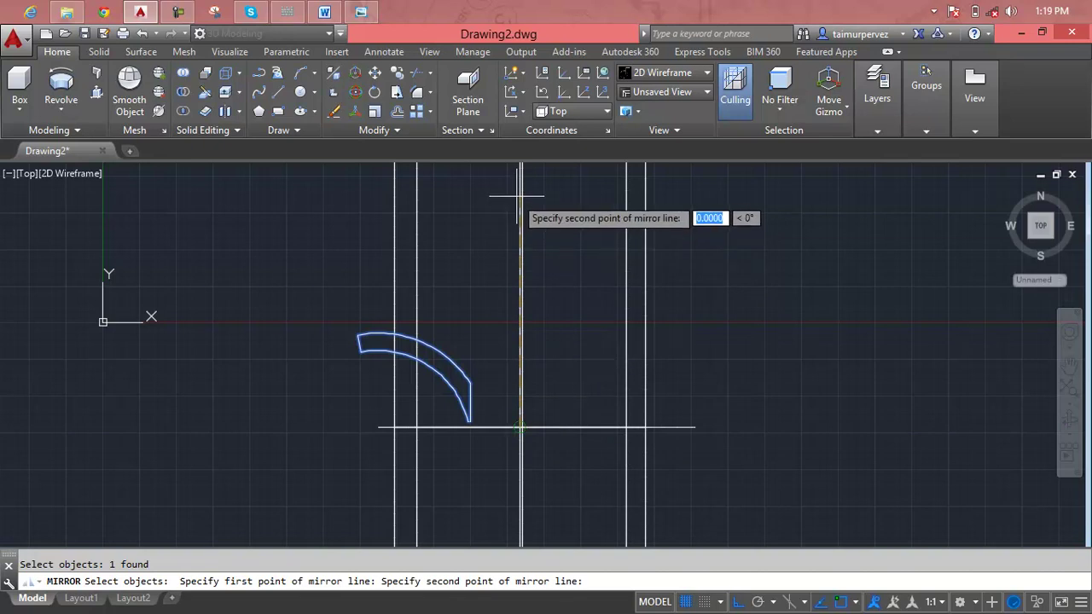
left_click(520, 194)
key("Return")
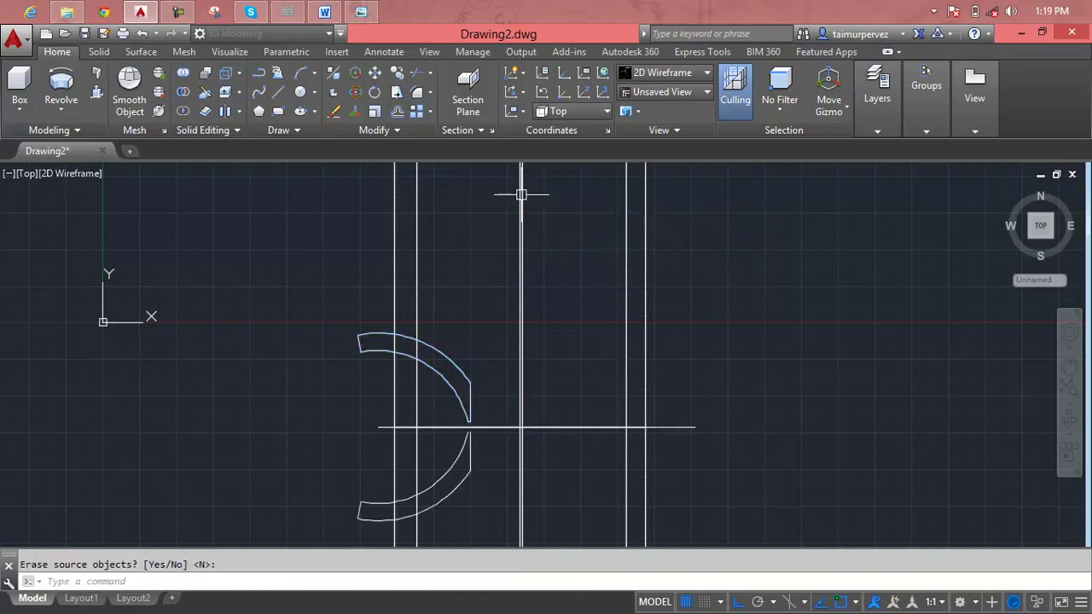
key("Return")
left_click(462, 447)
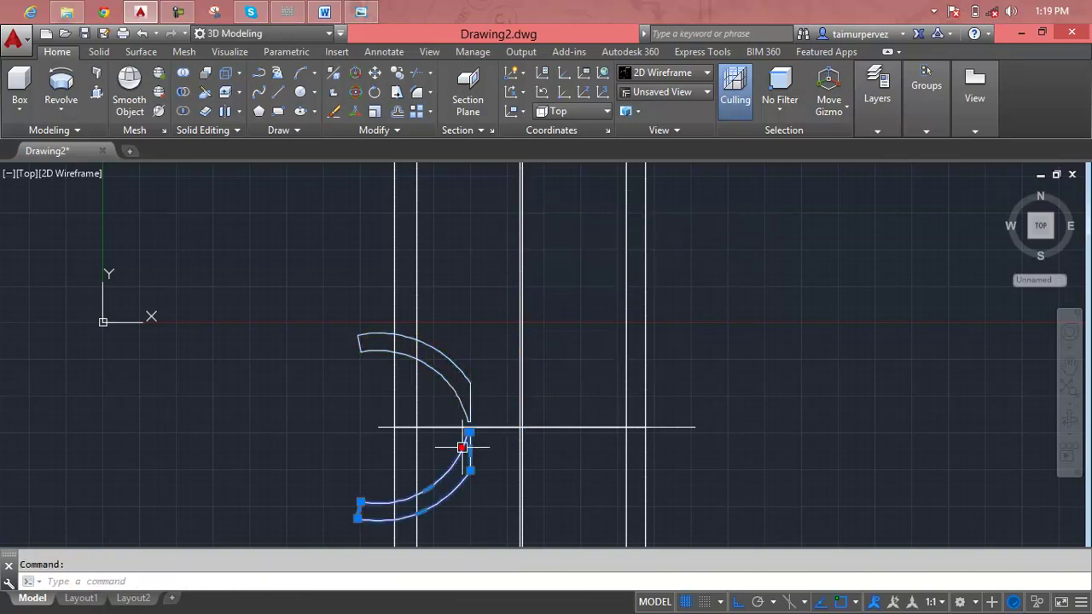
key("Delete")
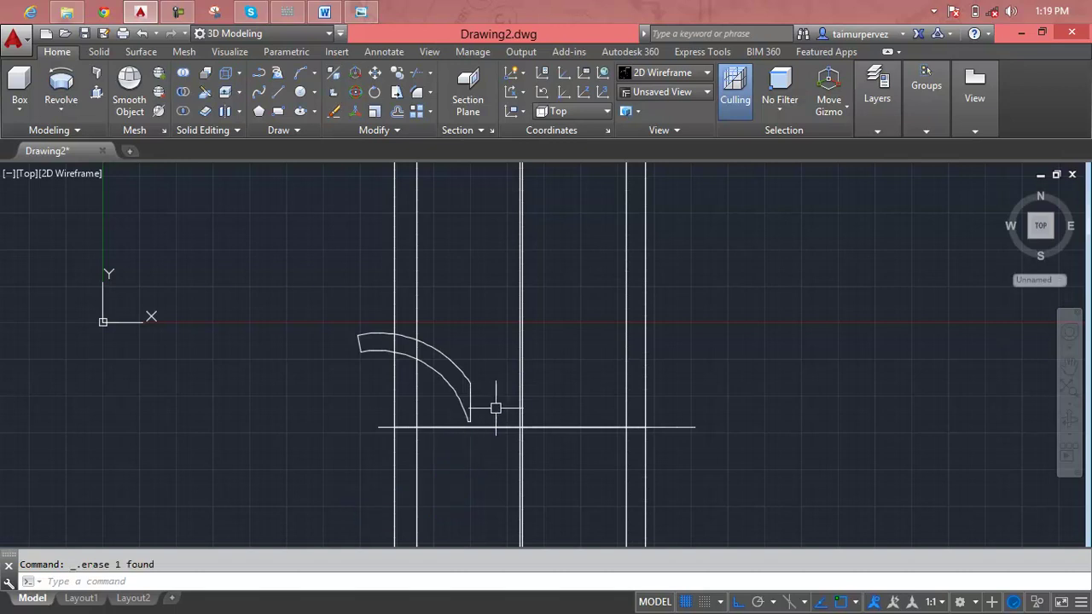
scroll(519, 394, "up", 2)
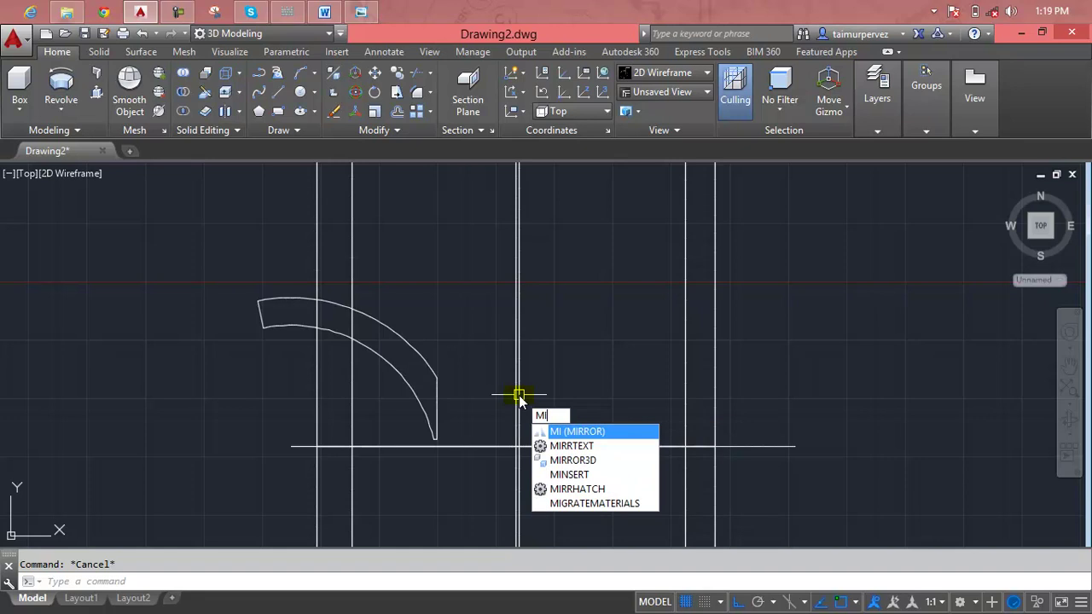
Abandon a mirror attempt and join the short bottom edge into the tread outline polyline
key("Return")
scroll(427, 442, "up", 7)
scroll(471, 436, "up", 4)
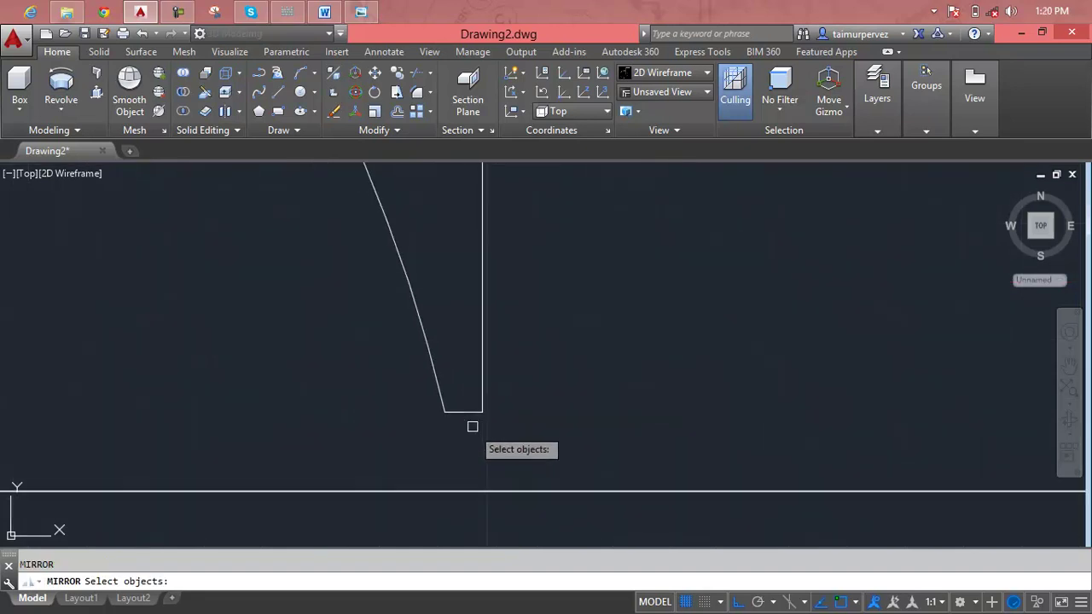
key("Escape")
left_click(478, 414)
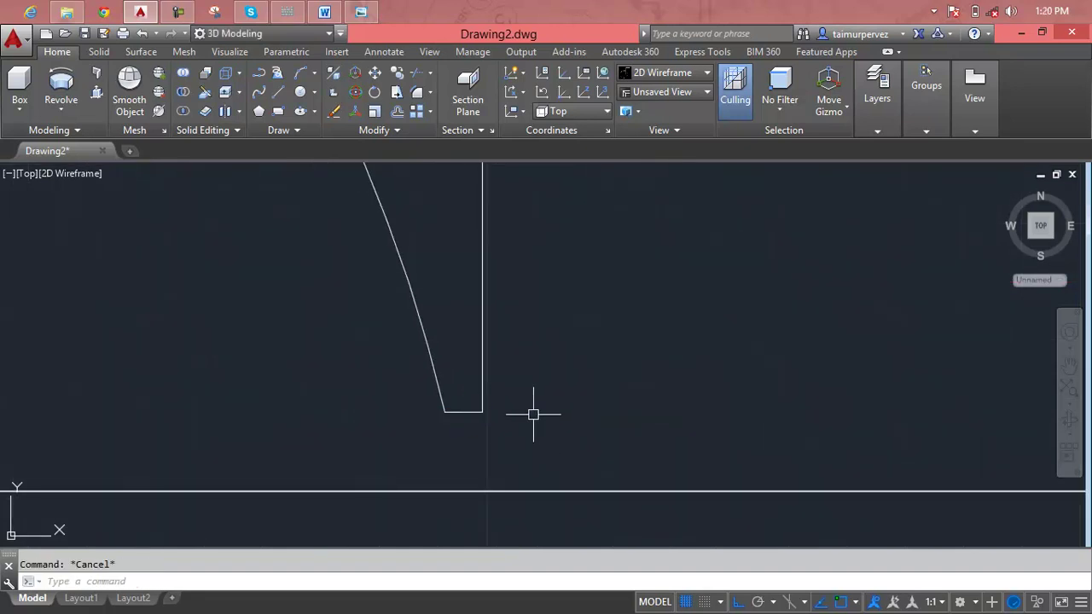
type("j")
key("Return")
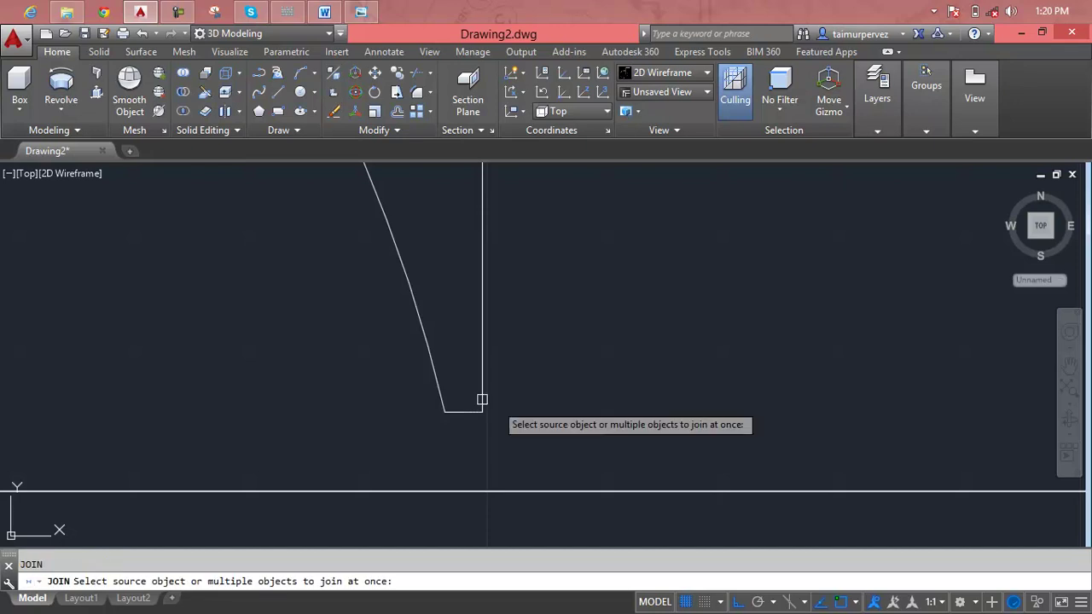
left_click(482, 374)
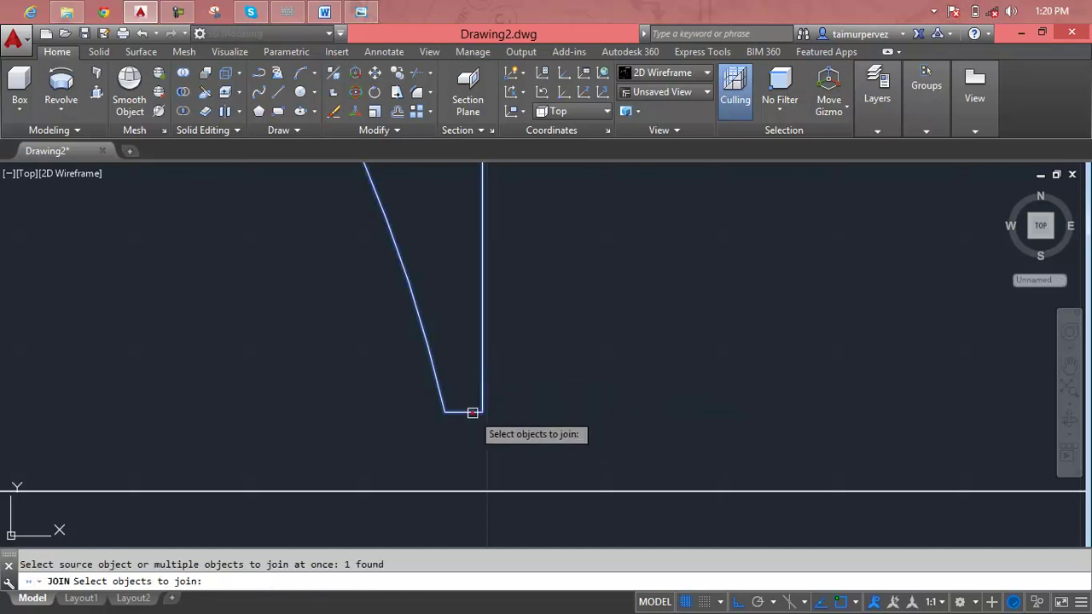
key("Return")
Select the tread outline for mirroring, then cancel the mirror
scroll(522, 392, "down", 1)
scroll(529, 418, "down", 1)
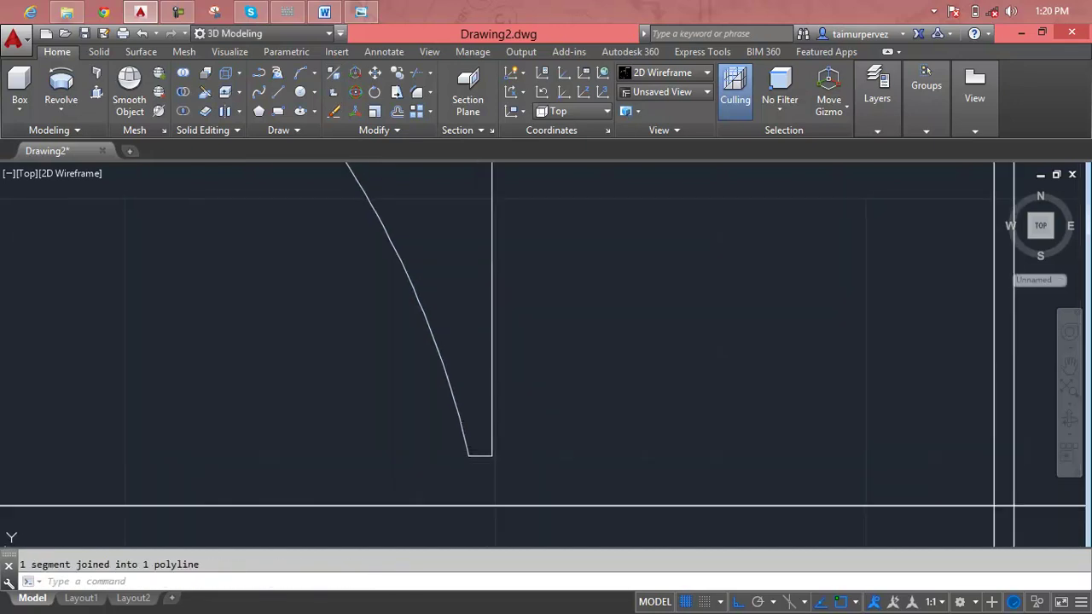
scroll(543, 451, "down", 2)
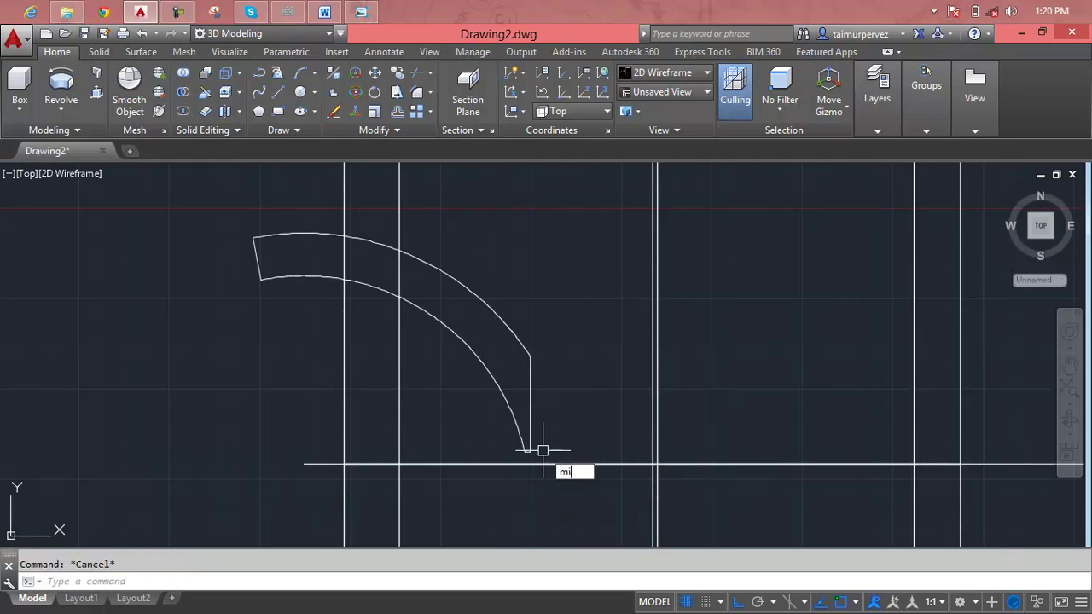
key("Return")
left_click(531, 406)
key("Return")
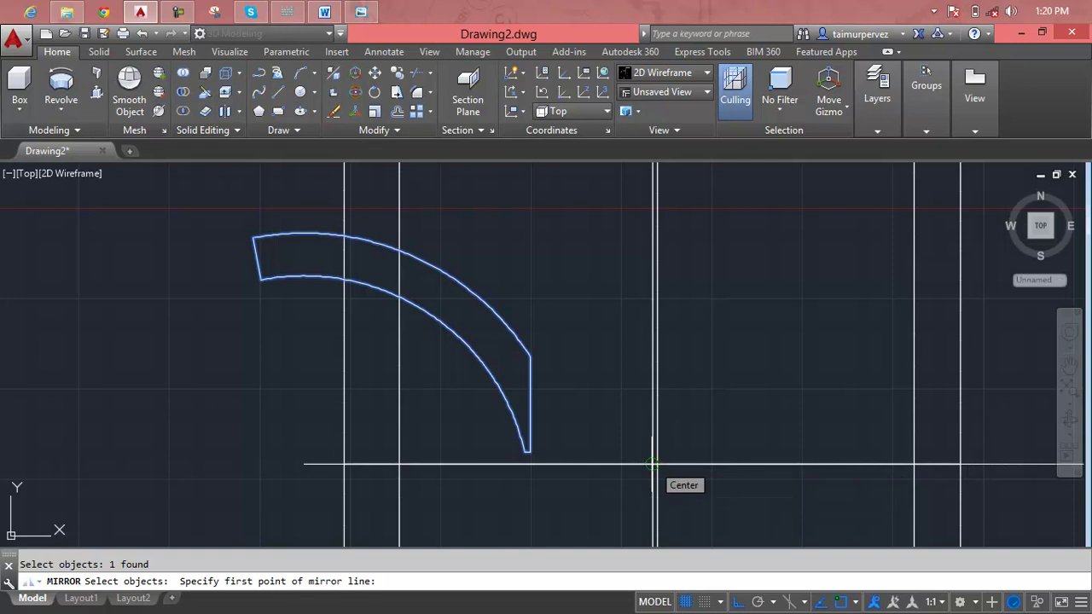
scroll(648, 463, "up", 2)
scroll(616, 461, "up", 2)
scroll(616, 461, "up", 2)
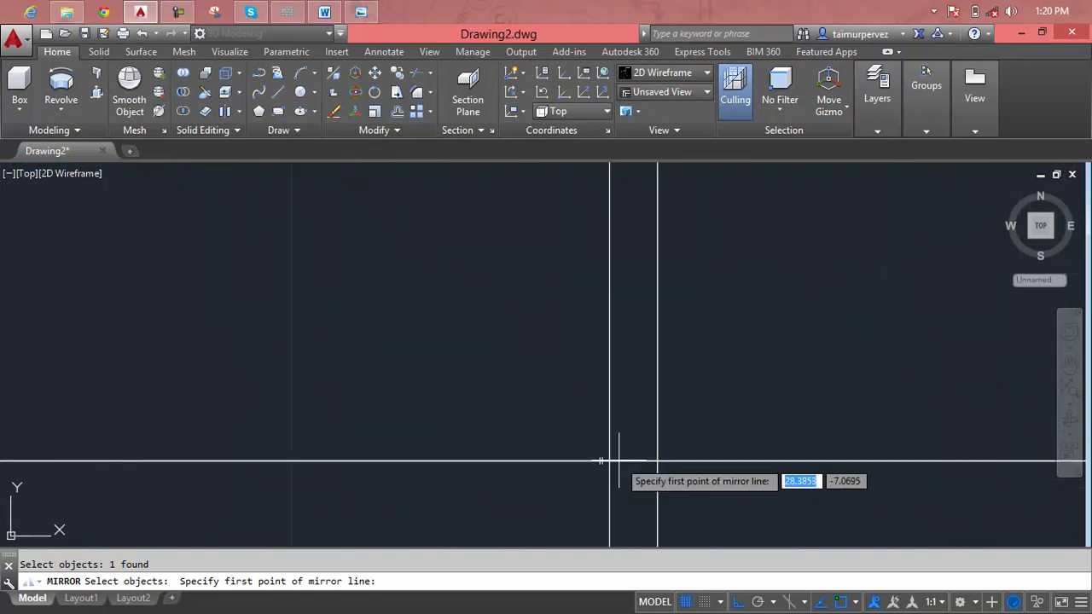
scroll(618, 458, "up", 4)
key("Escape")
scroll(621, 434, "up", 4)
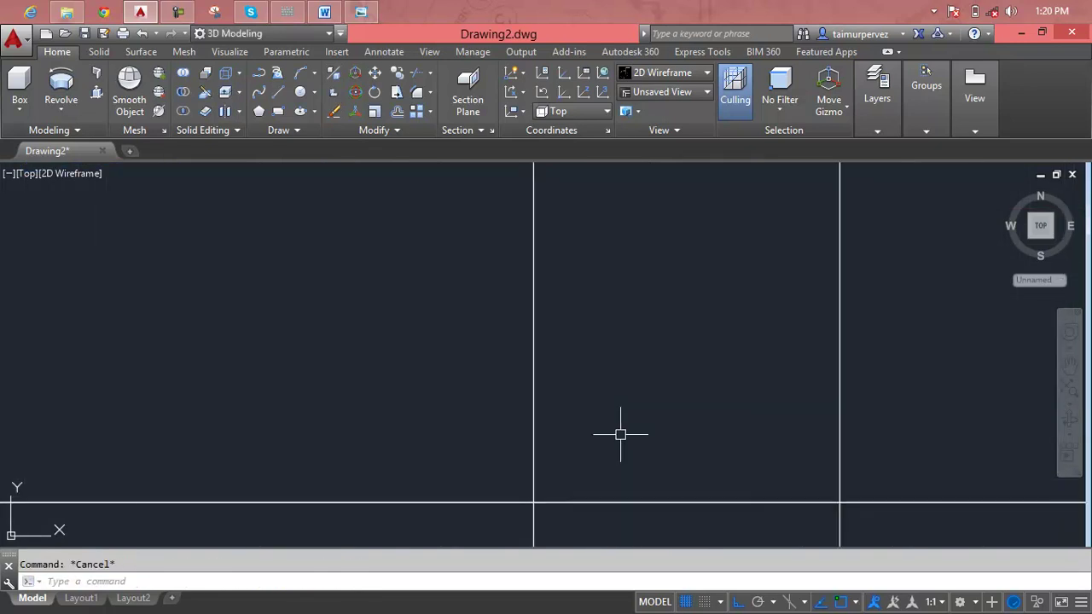
Draw a line from the axis intersection to the right vertical line
type("l")
key("Return")
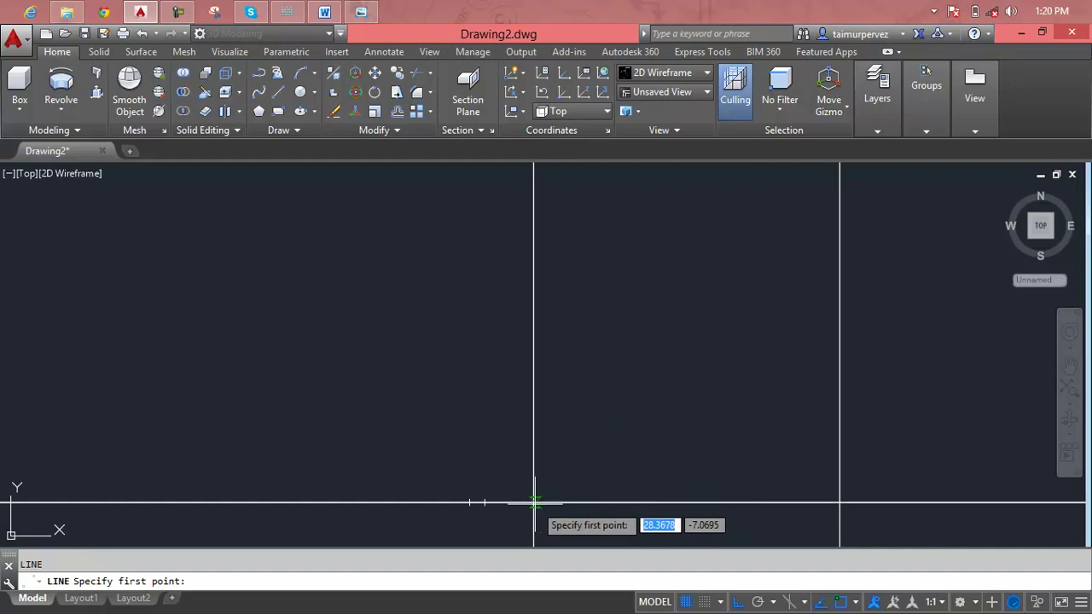
left_click(535, 503)
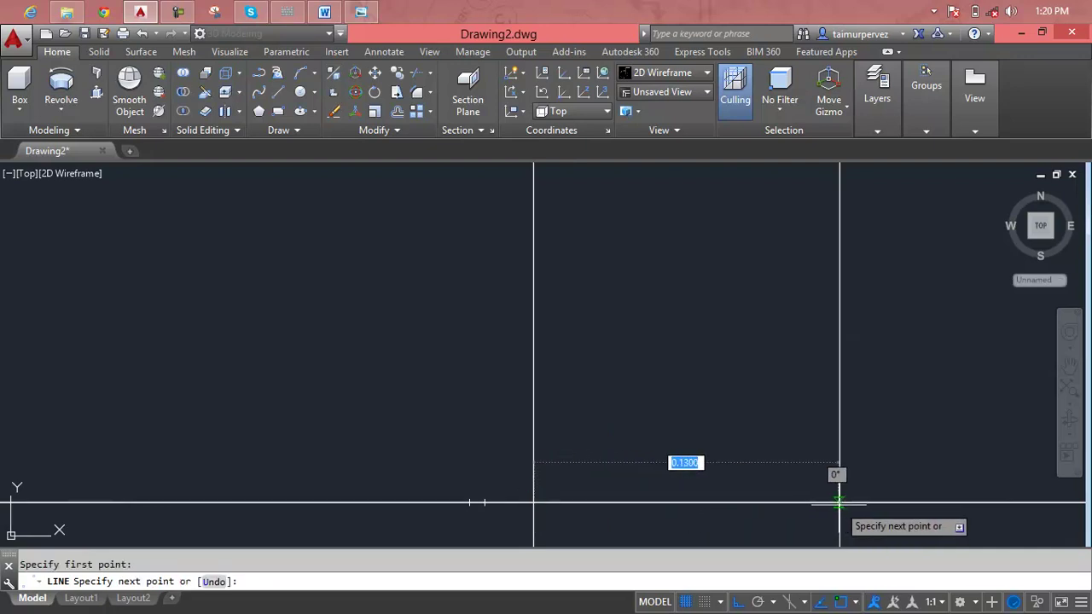
left_click(839, 503)
key("Return")
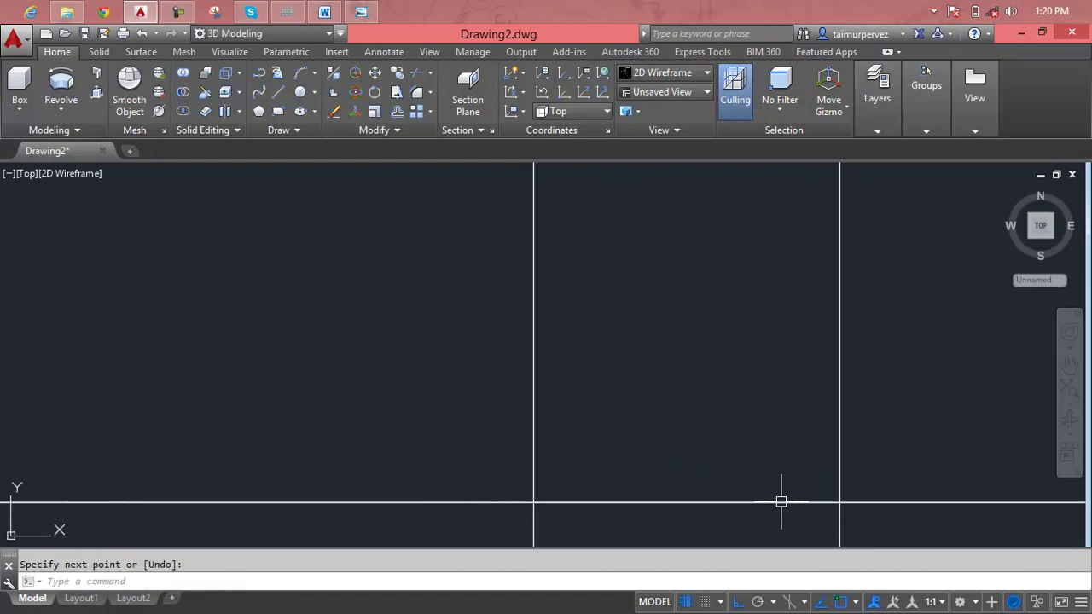
key("Escape")
scroll(780, 503, "down", 5)
scroll(661, 467, "down", 5)
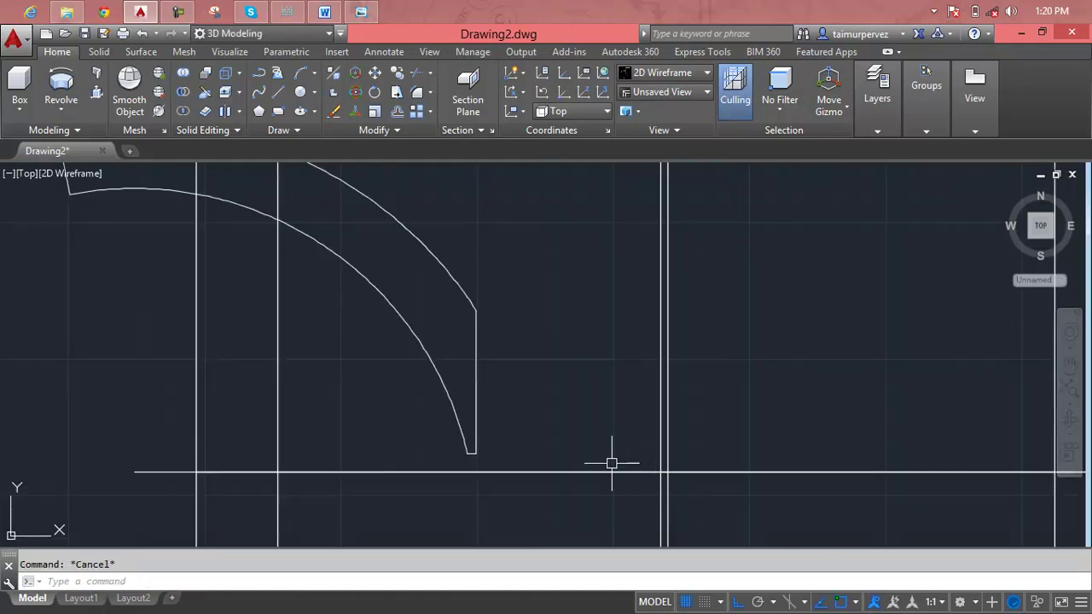
type("mi")
Mirror the tread outline across an axis ending on the tire centreline, keeping the original
key("Return")
left_click(474, 340)
key("Return")
scroll(632, 448, "up", 2)
scroll(636, 459, "up", 2)
left_click(632, 459)
scroll(627, 271, "down", 3)
scroll(629, 268, "down", 3)
middle_click_drag(629, 267, 604, 539)
scroll(604, 540, "down", 6)
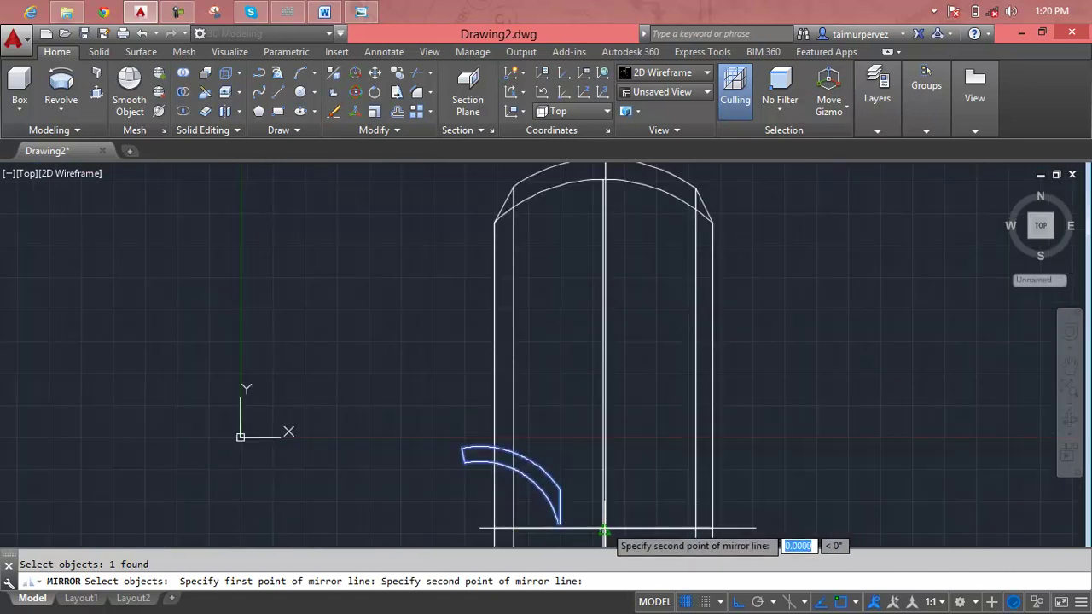
left_click(605, 199)
key("Return")
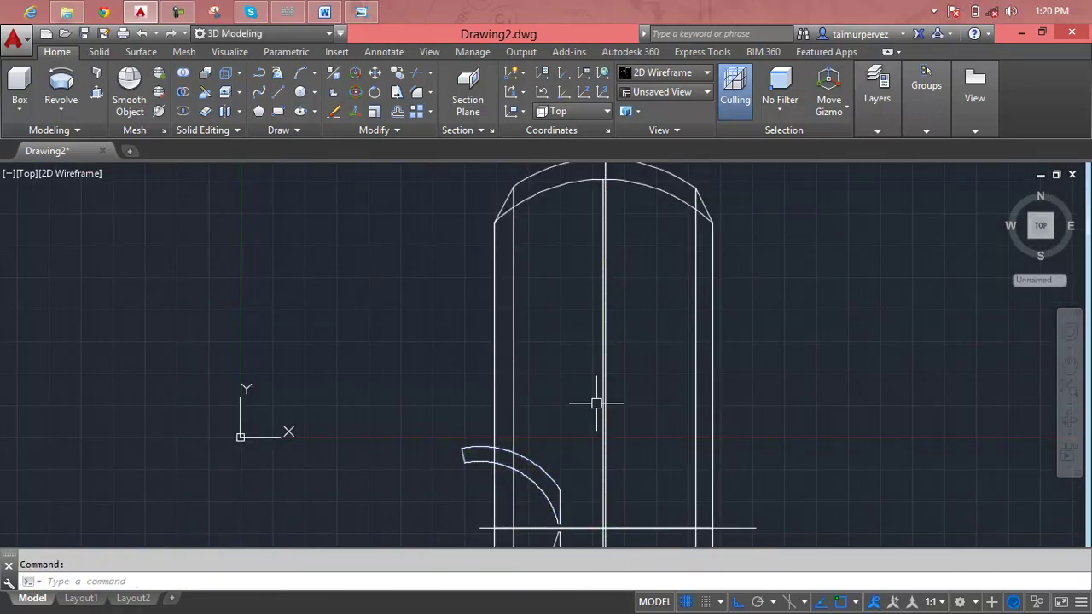
Delete the mirrored copy of the tread arc
scroll(598, 402, "down", 4)
middle_click_drag(646, 466, 582, 361)
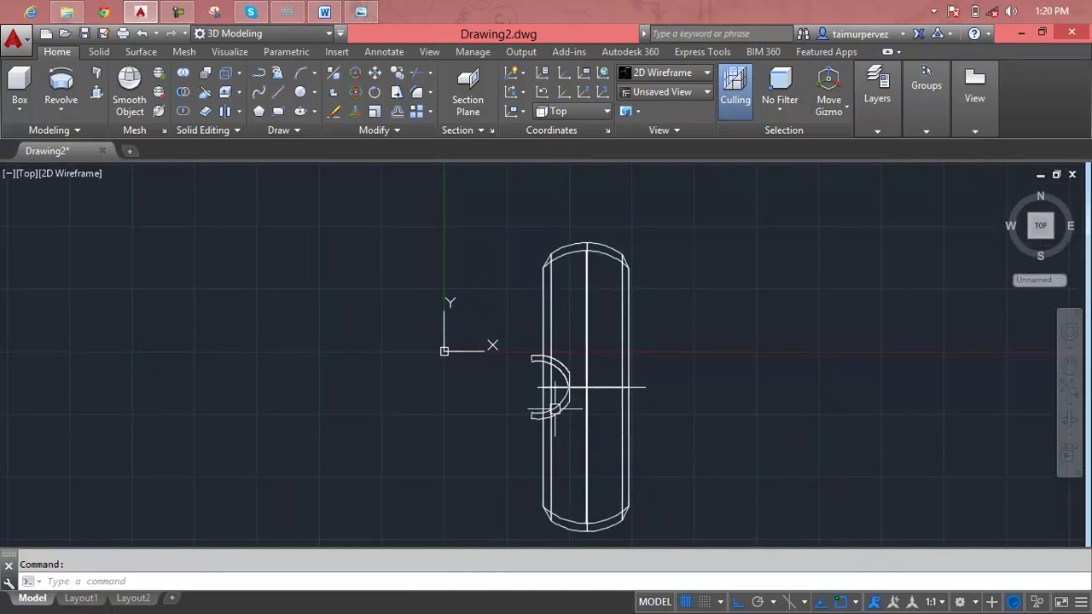
key("Delete")
scroll(551, 375, "up", 5)
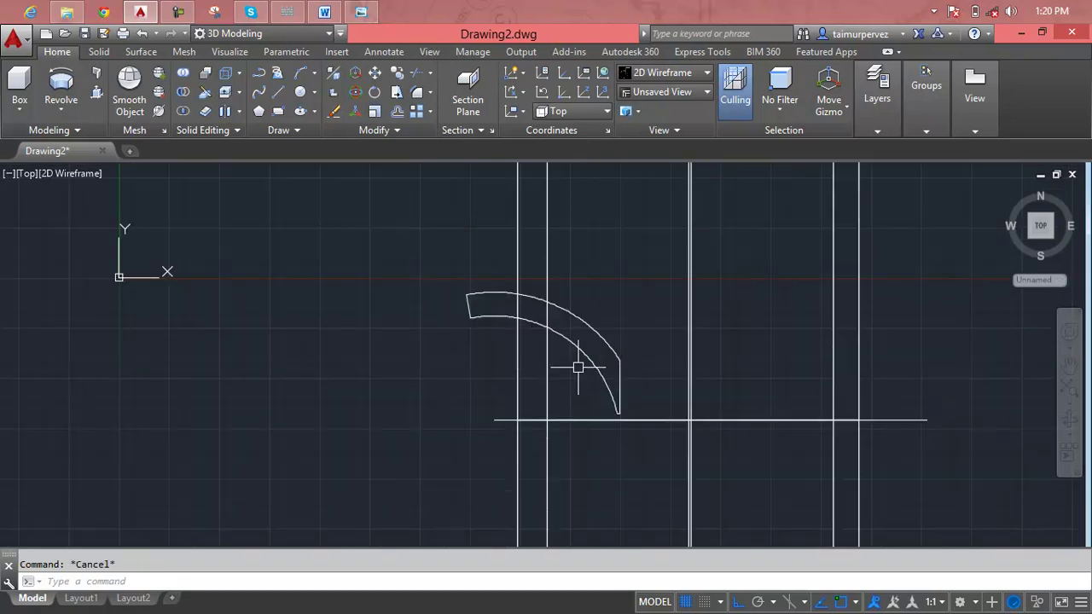
type("mi")
Pick the tread outline and a vertical mirror axis starting at the line intersection
key("Return")
left_click(593, 329)
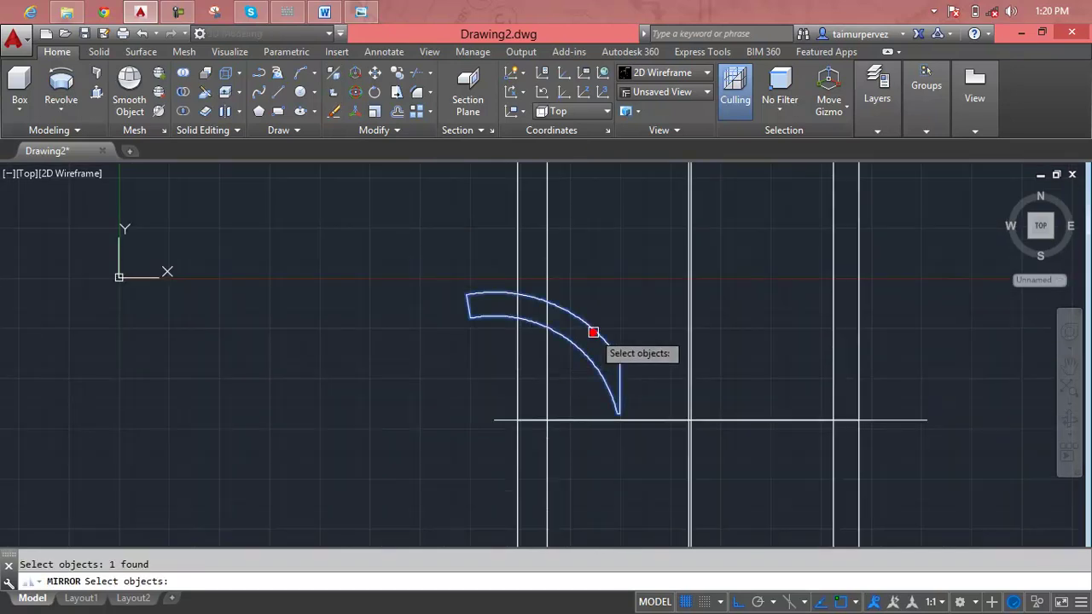
key("Return")
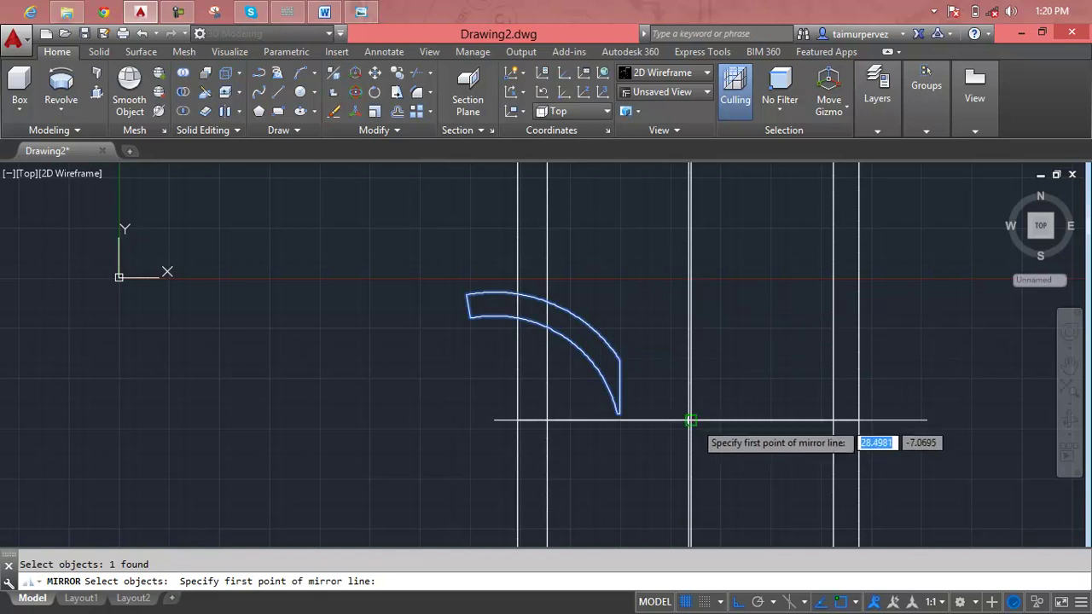
left_click(689, 420)
left_click(687, 205)
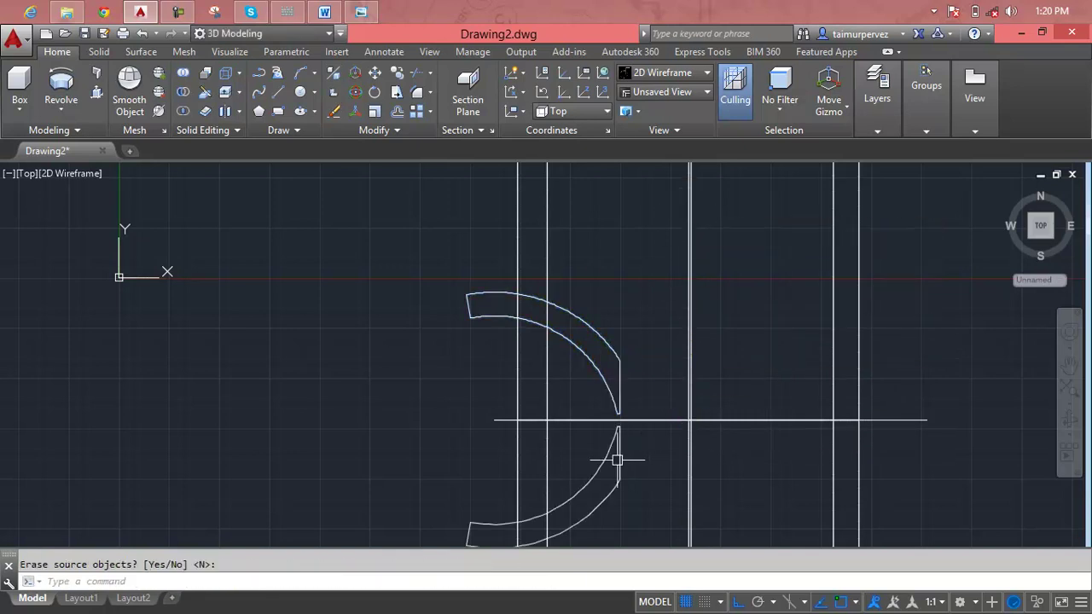
Cancel the unfinished mirror, undo to restore the earlier view, and zoom around the drawing
right_click(617, 461)
key("Escape")
key("ctrl+z")
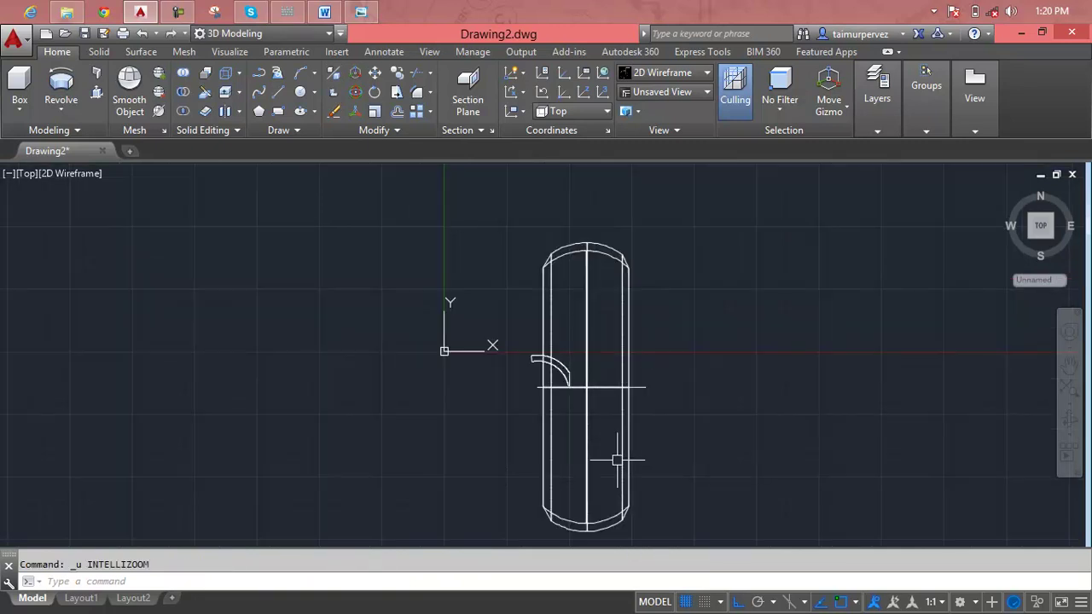
key("Escape")
scroll(564, 366, "up", 5)
scroll(563, 378, "up", 3)
right_click(549, 459)
key("Escape")
scroll(608, 435, "down", 3)
scroll(602, 437, "down", 2)
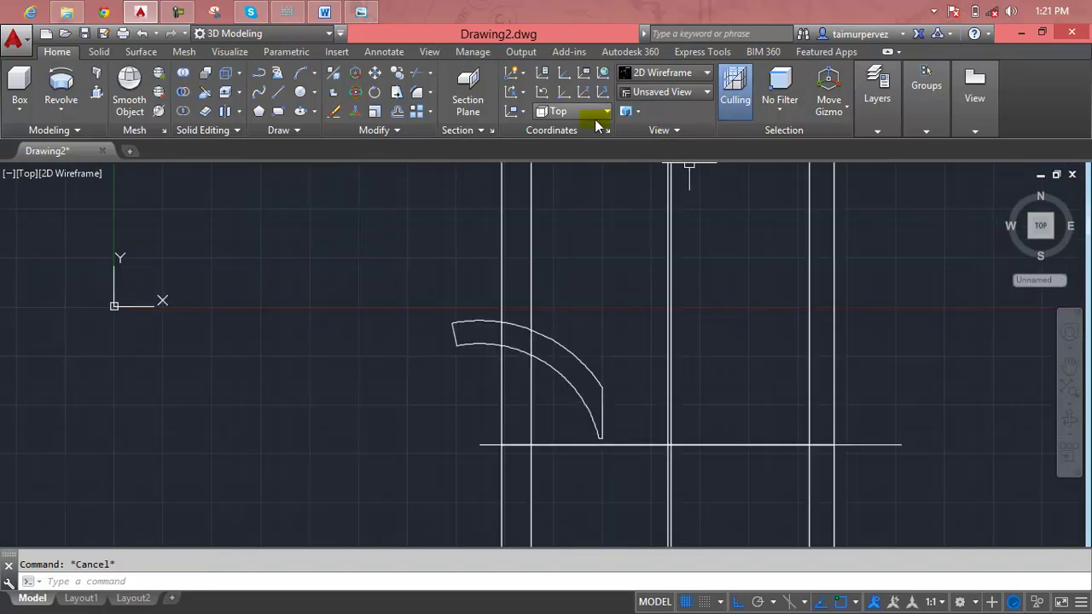
Switch to the Hidden visual style and orbit to see the revolved tire ring in 3D
left_click(659, 73)
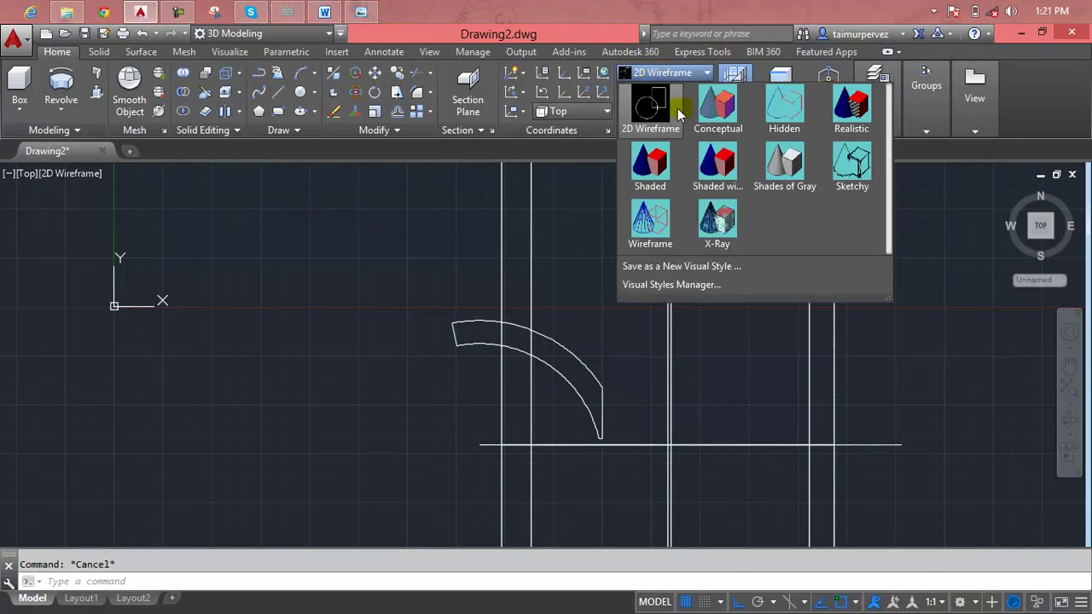
left_click(787, 126)
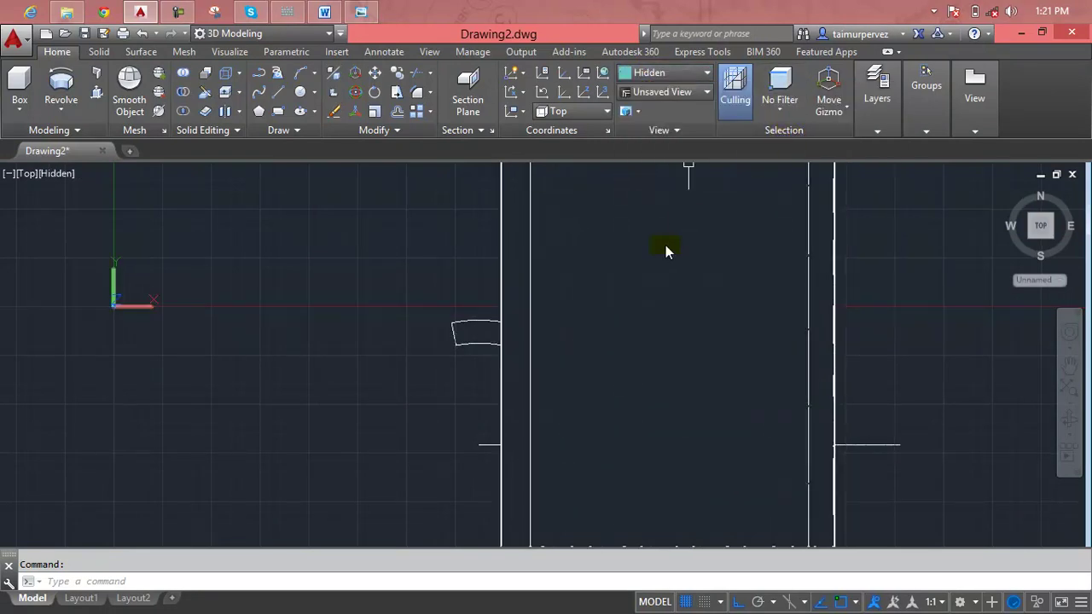
mouse_move(550, 461)
middle_mouse_down("shift")
mouse_move(586, 469)
mouse_move(777, 416)
mouse_move(751, 419)
middle_mouse_up("shift")
mouse_move(556, 432)
middle_mouse_down("shift")
mouse_move(731, 435)
mouse_move(690, 453)
mouse_move(631, 448)
middle_mouse_up("shift")
Select the curved tread arc and move it upward along the Z axis
scroll(645, 453, "up", 3)
scroll(651, 459, "up", 2)
scroll(651, 458, "up", 2)
left_click(653, 431)
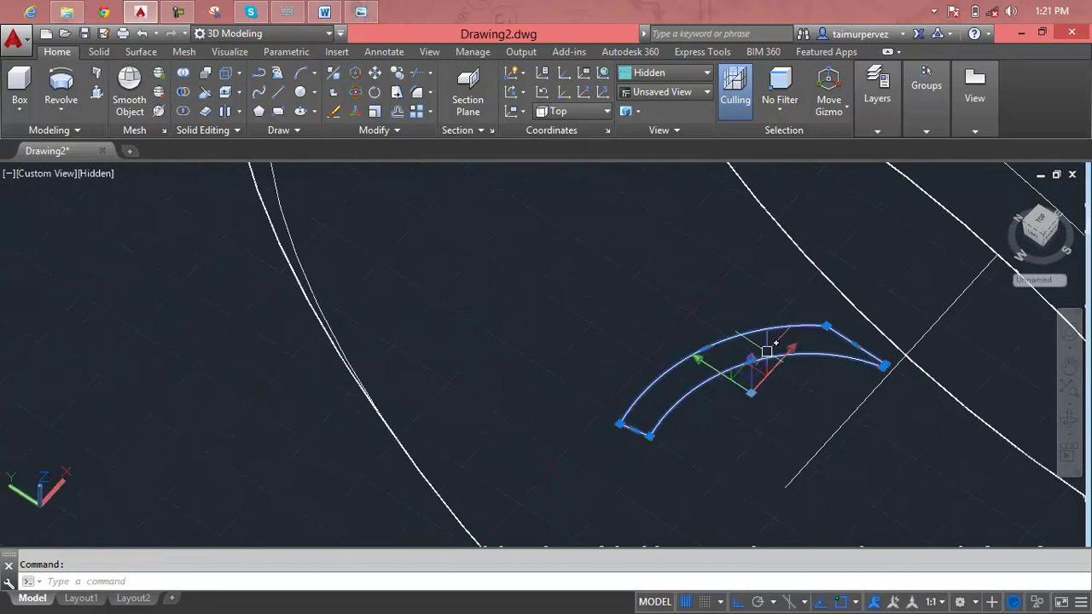
scroll(752, 365, "up", 2)
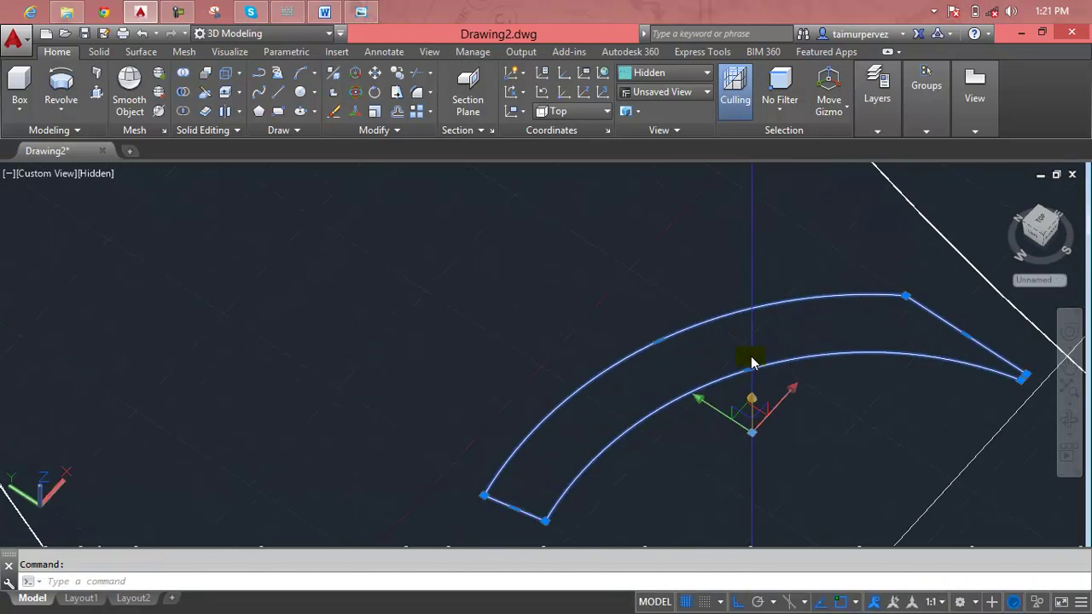
left_click(752, 405)
scroll(761, 312, "down", 2)
scroll(771, 297, "down", 2)
scroll(771, 297, "down", 2)
scroll(763, 299, "down", 2)
middle_click_drag(763, 299, 705, 449, "shift")
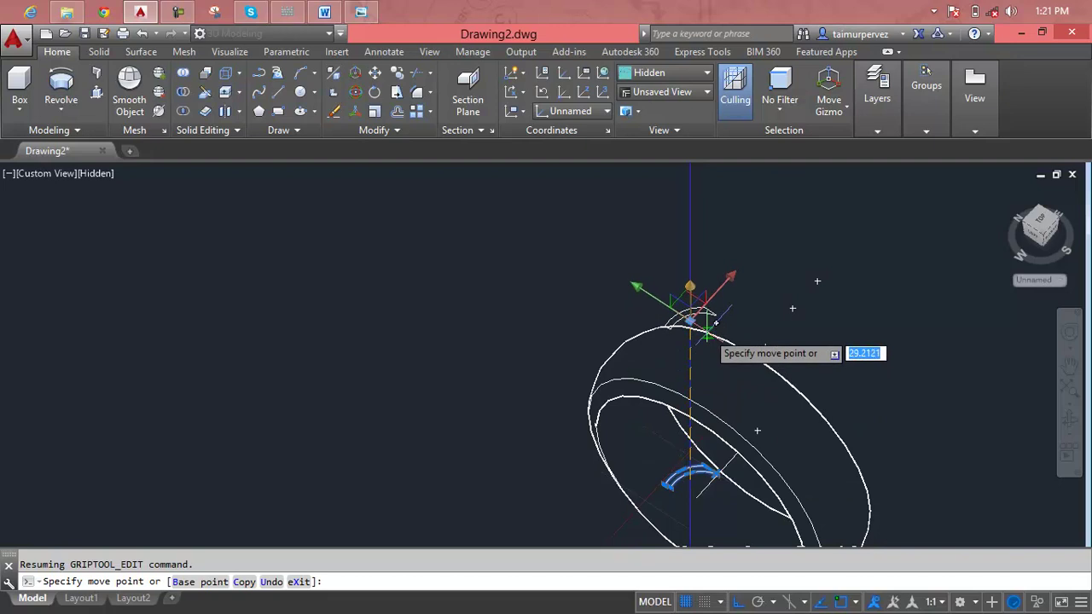
left_click(715, 323)
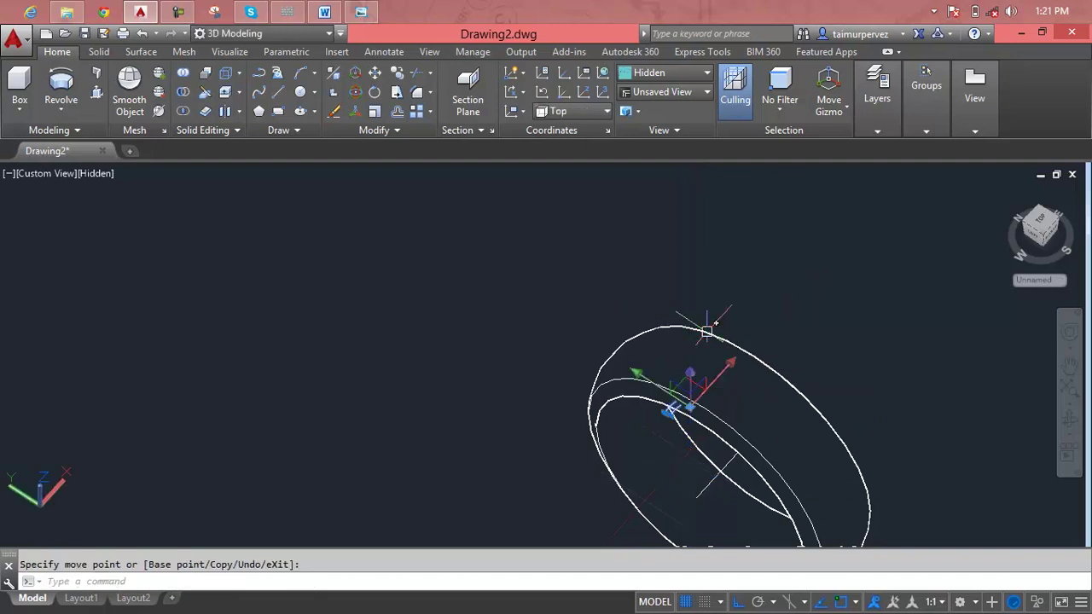
Move the arc again along Z and freely to adjust its height
left_click(692, 375)
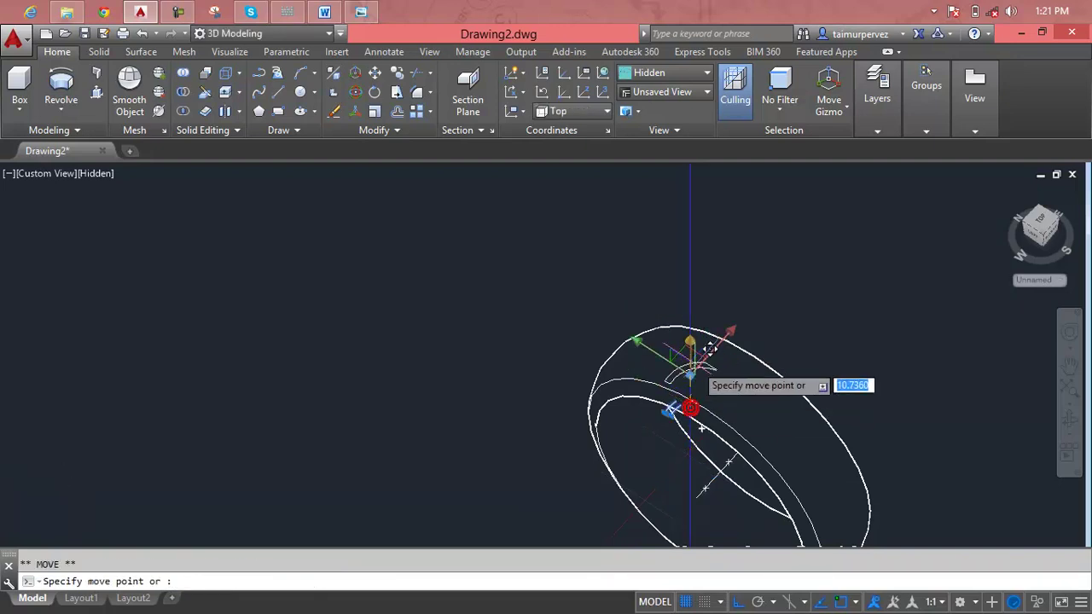
left_click(697, 346)
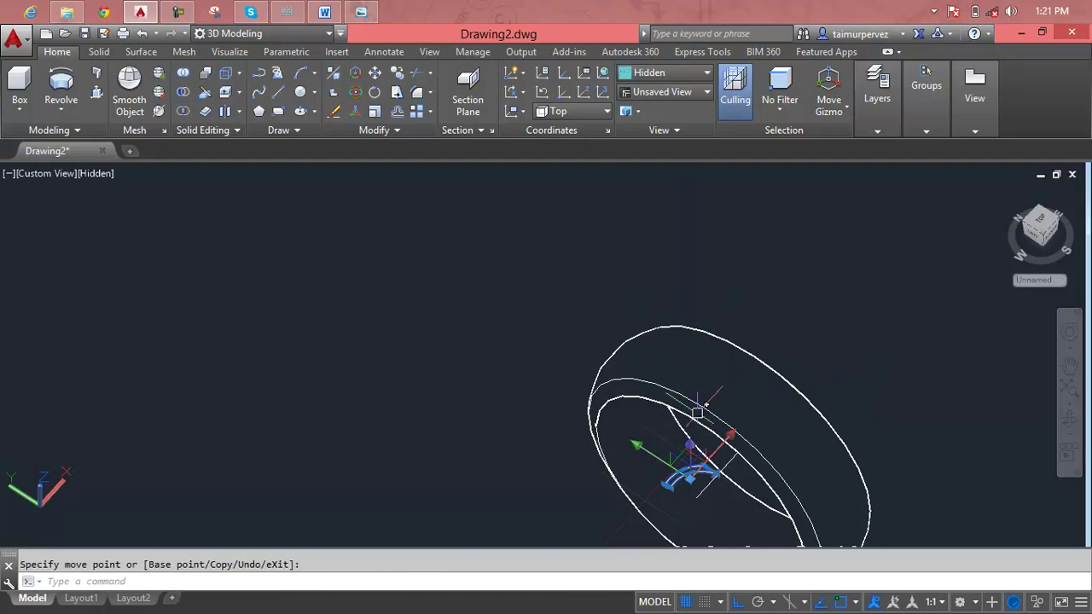
left_click(692, 455)
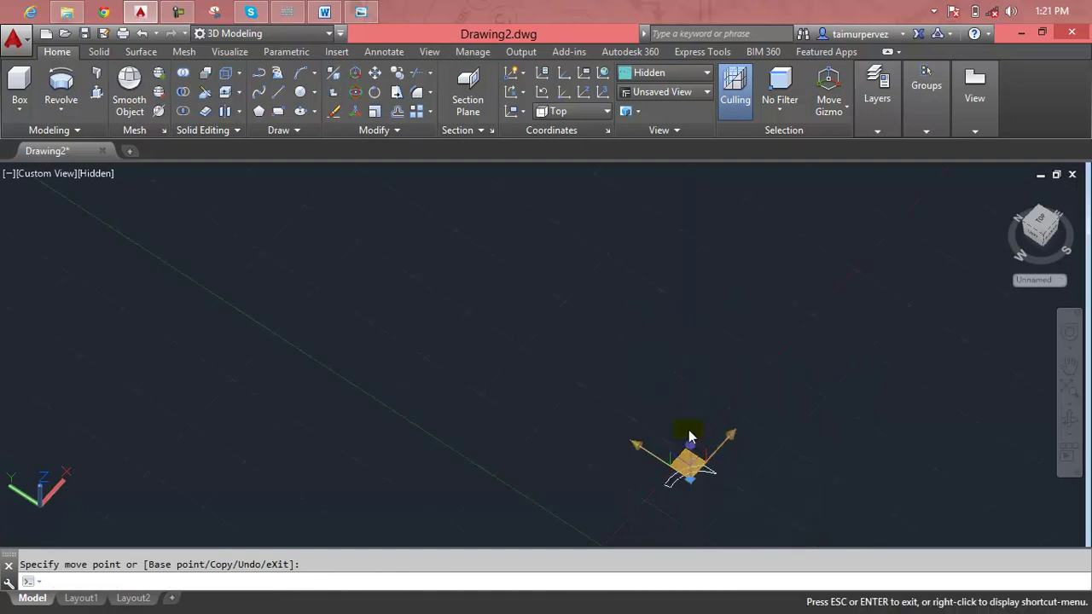
left_click(681, 401)
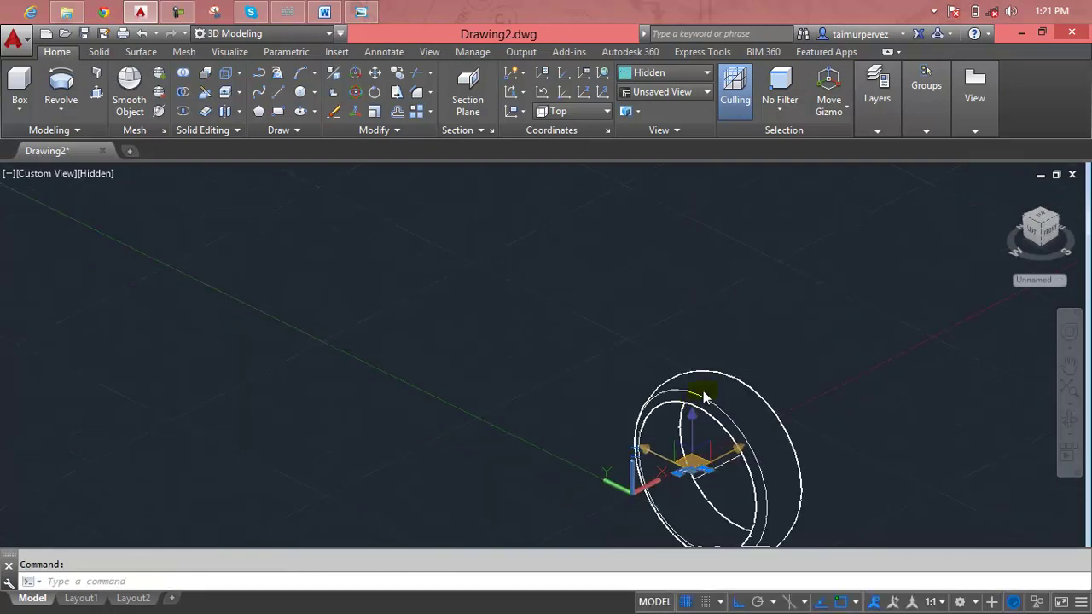
Try stretching the arc upward from a grip, then cancel the grip edit
left_click(695, 469)
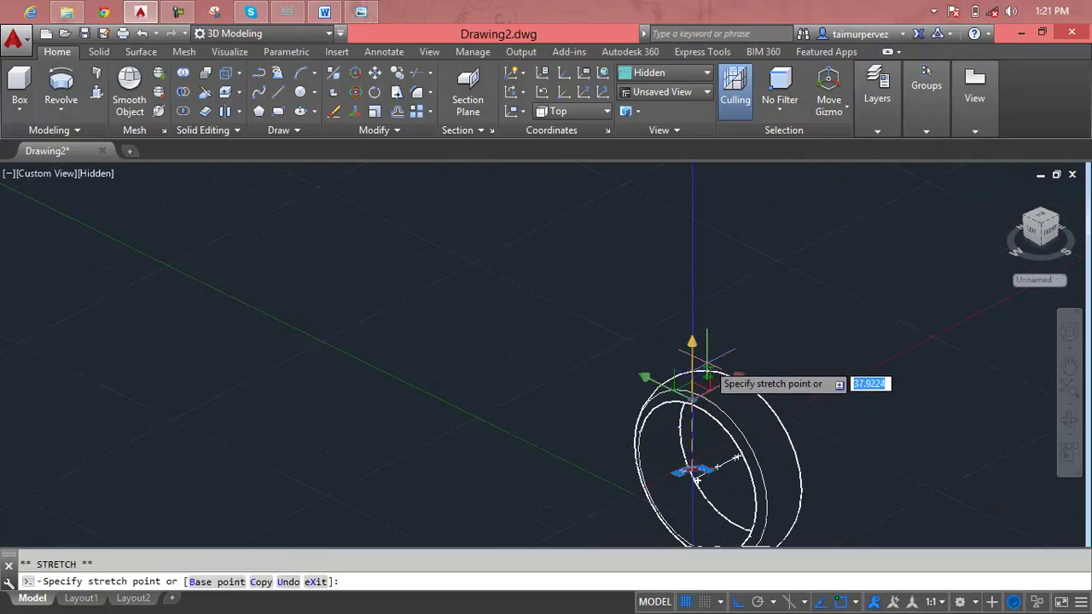
key("Escape")
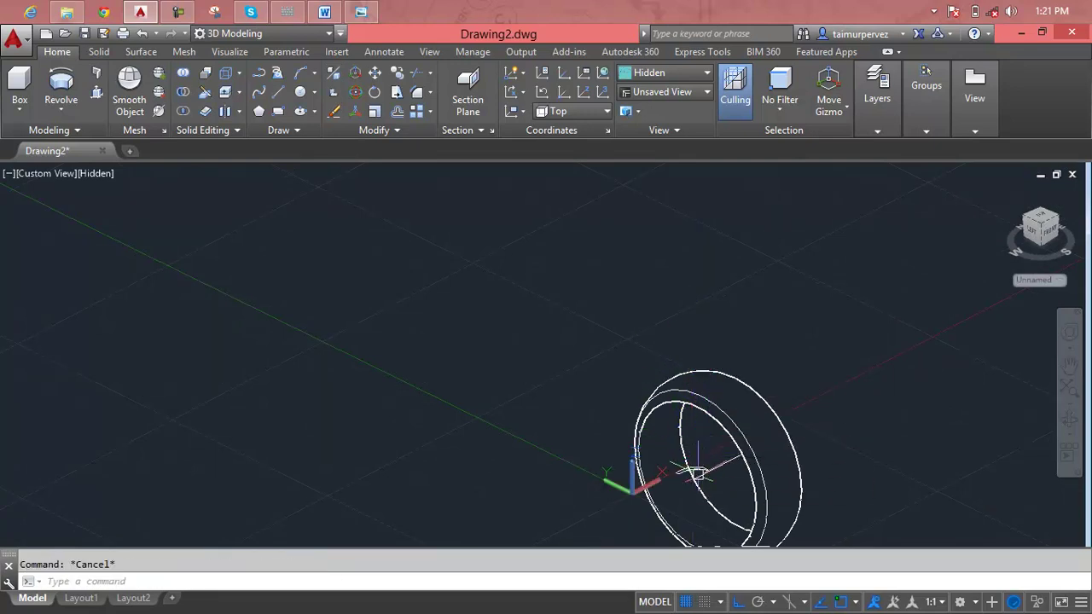
left_click(687, 469)
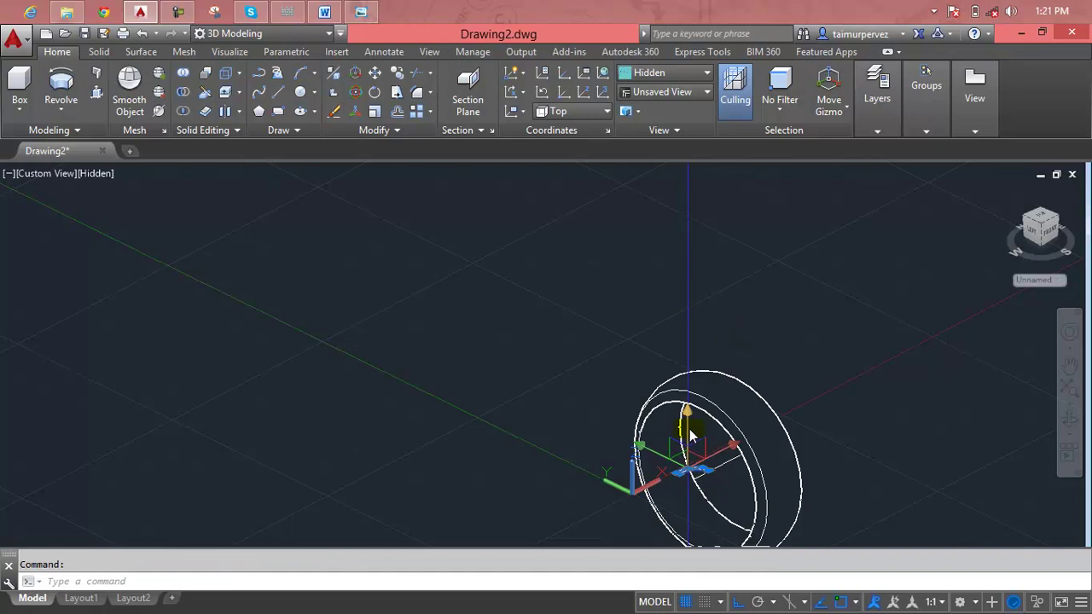
left_click(695, 469)
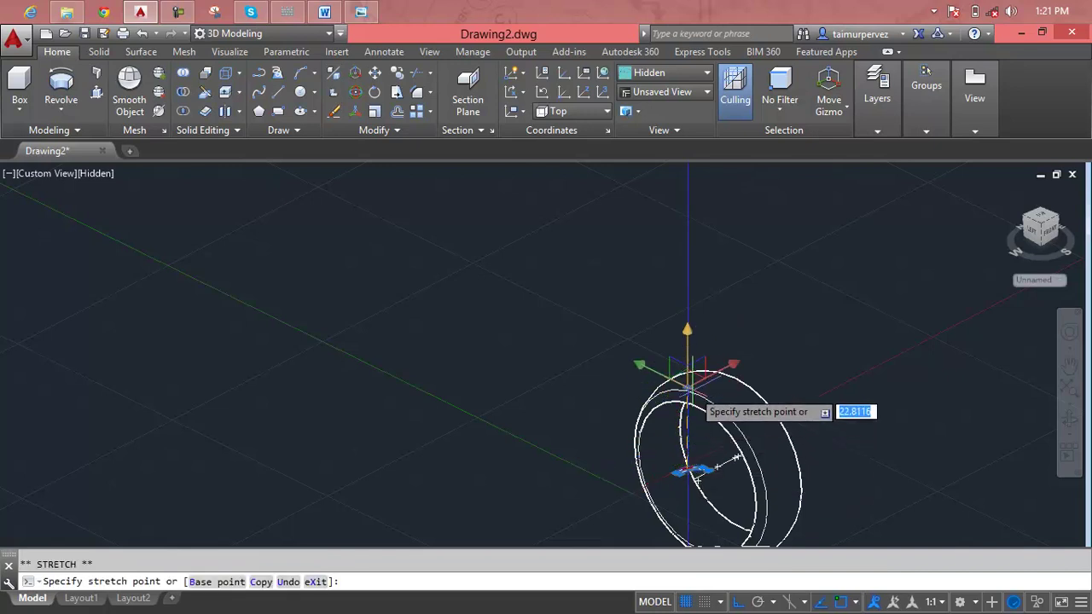
left_click(694, 367)
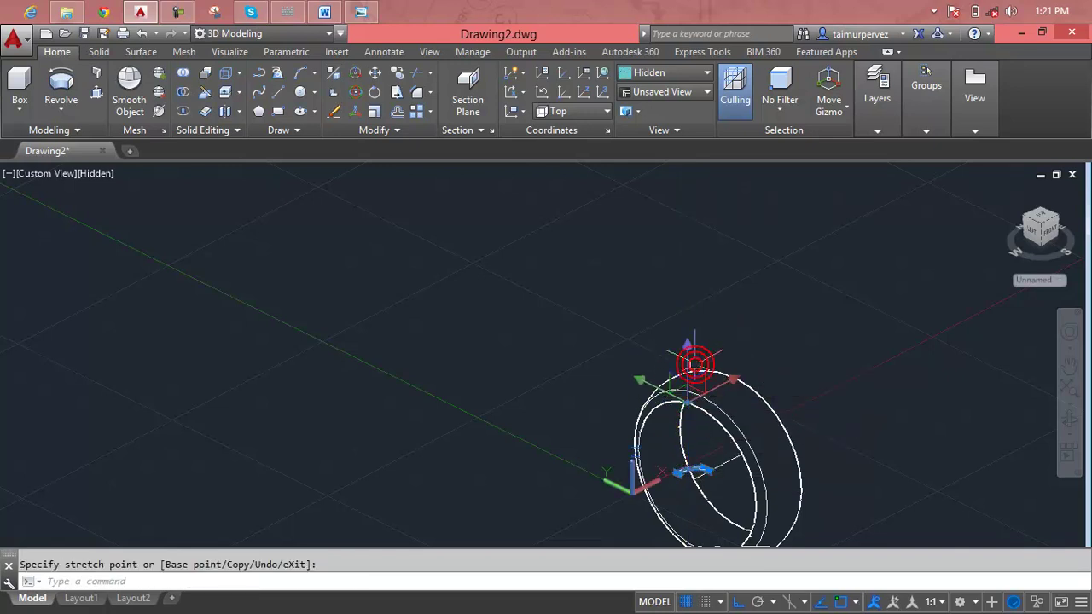
key("Escape")
Select the small tread arc and attempt another upward Z move, then cancel
scroll(692, 465, "up", 2)
scroll(692, 485, "up", 2)
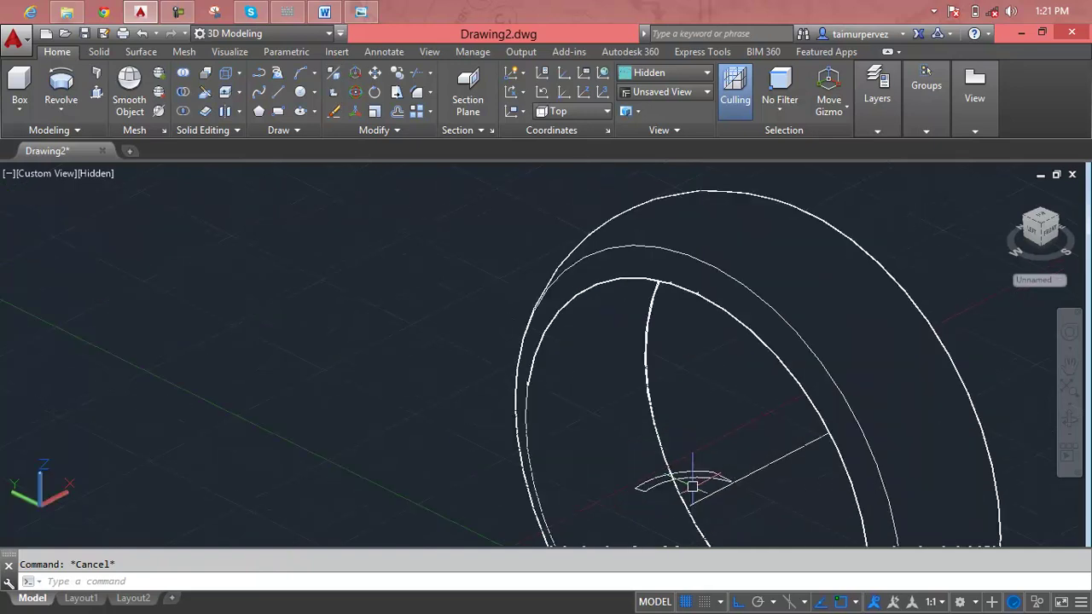
left_click(690, 480)
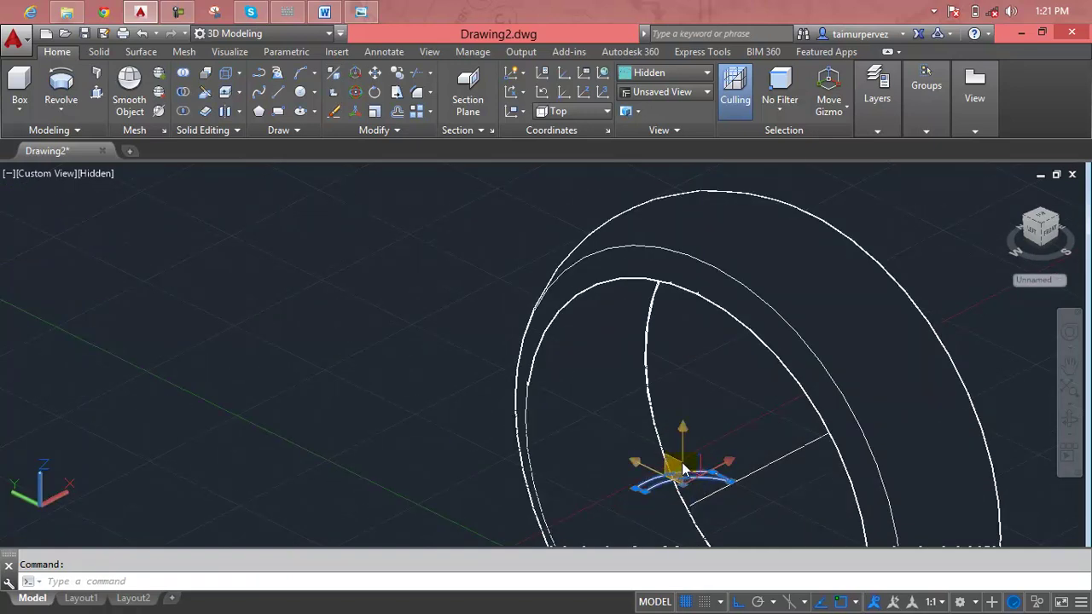
left_click(683, 461)
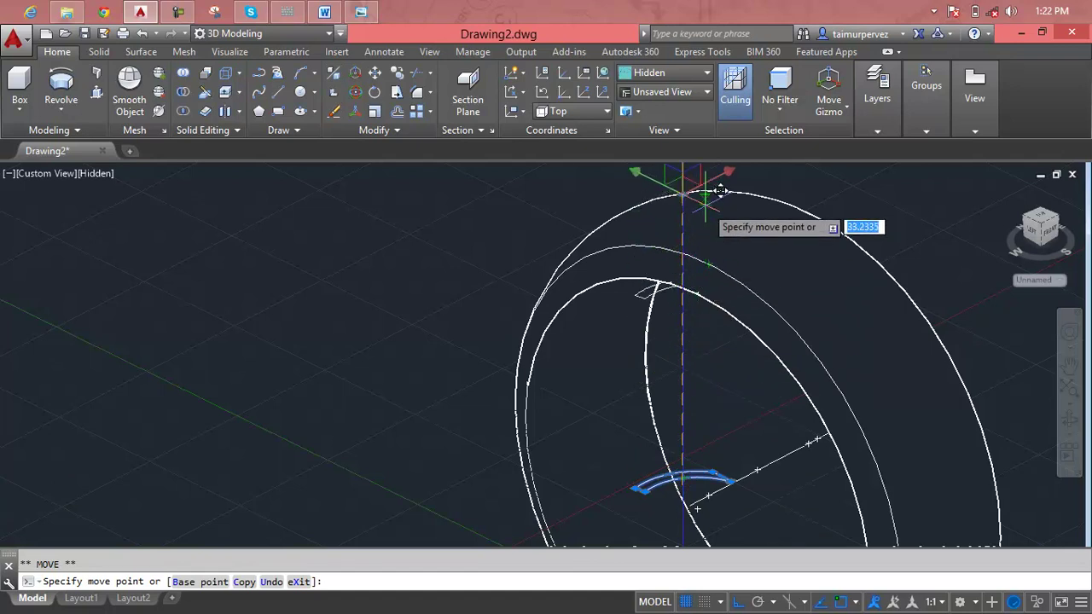
scroll(717, 196, "down", 2)
scroll(708, 230, "down", 1)
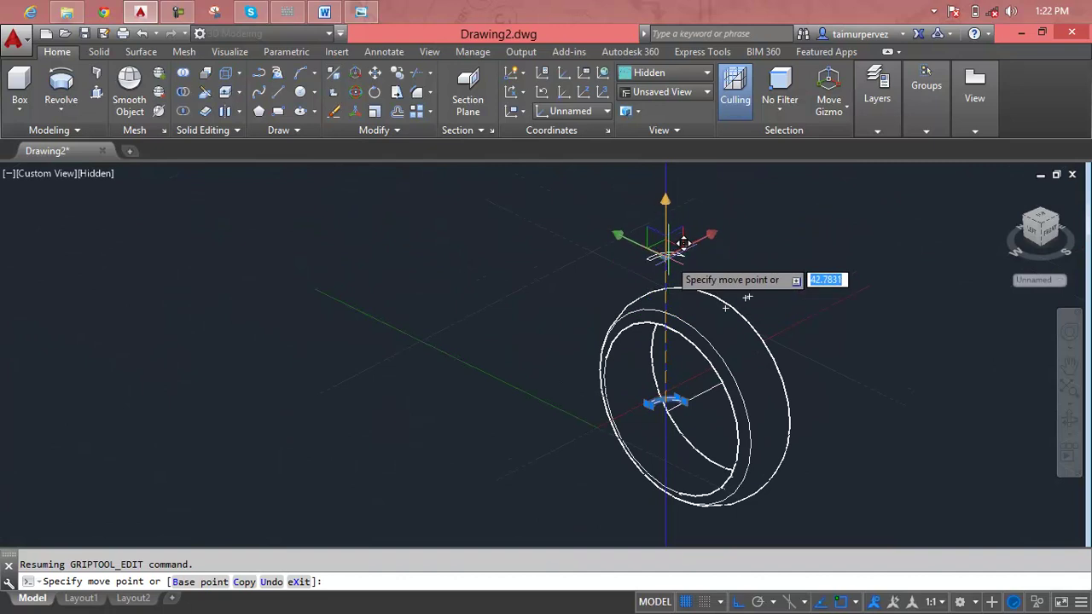
key("Escape")
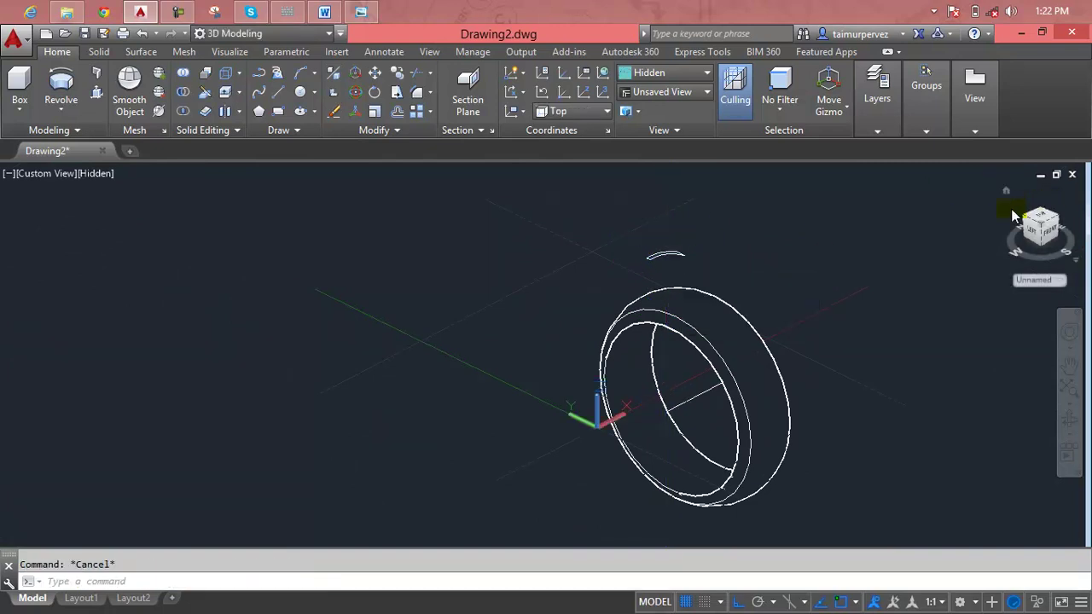
left_click(52, 174)
In top view, mirror the tread arc to the profile top, keeping the original, and select the copy
left_click(104, 212)
scroll(508, 378, "up", 3)
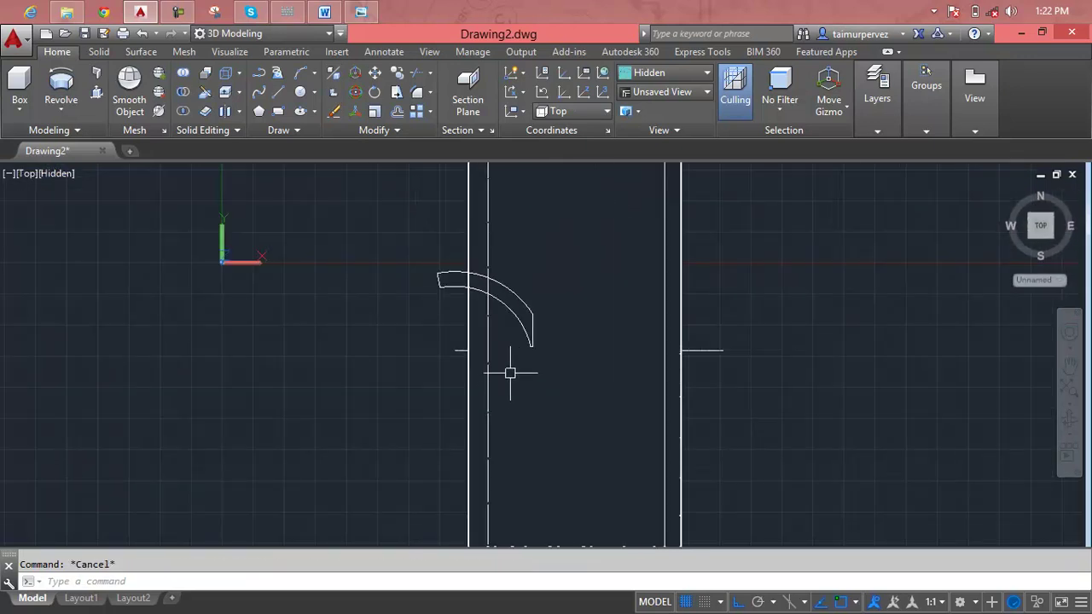
type("MI")
key("Return")
left_click(521, 322)
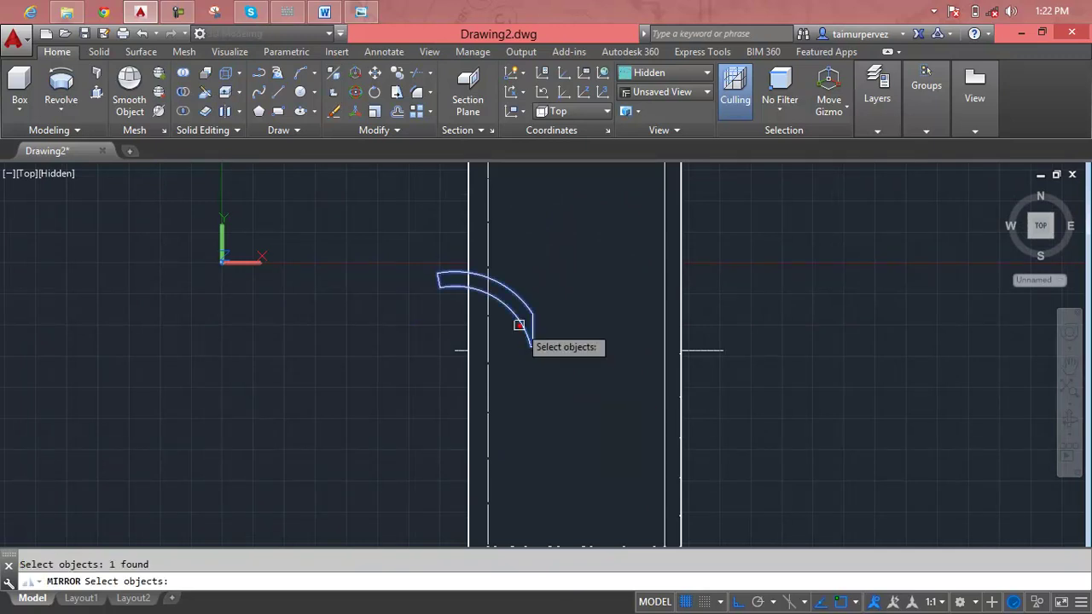
key("Return")
left_click(575, 349)
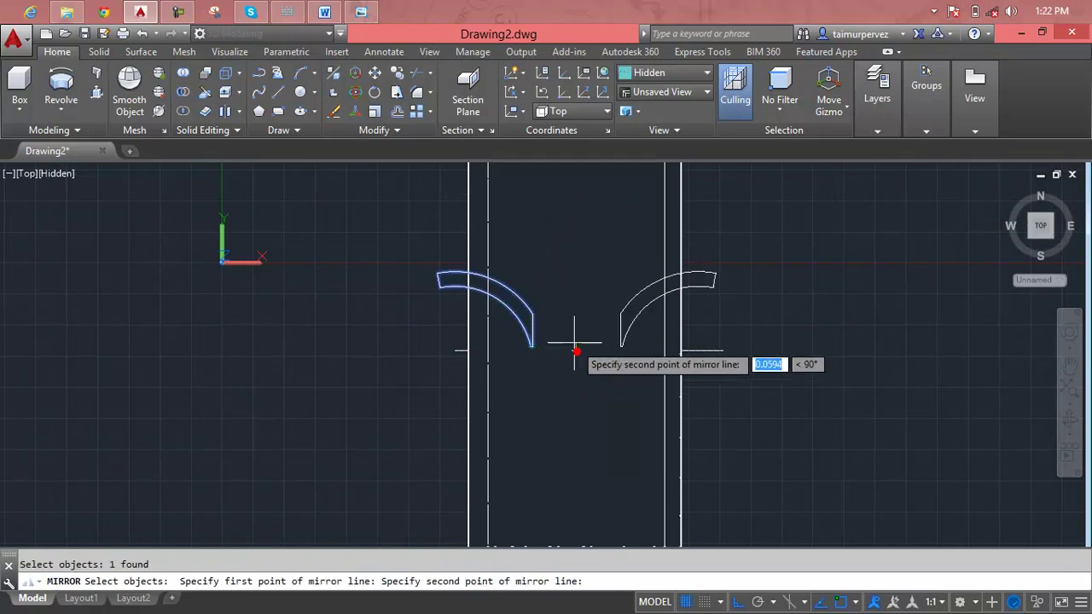
scroll(573, 169, "down", 2)
middle_click_drag(562, 179, 544, 303)
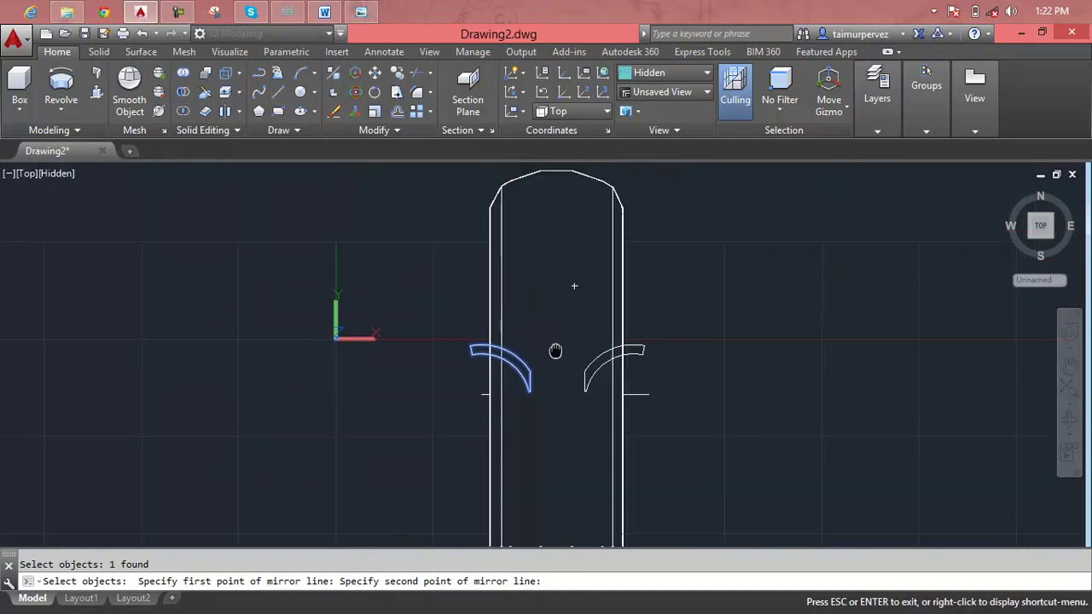
left_click(556, 170)
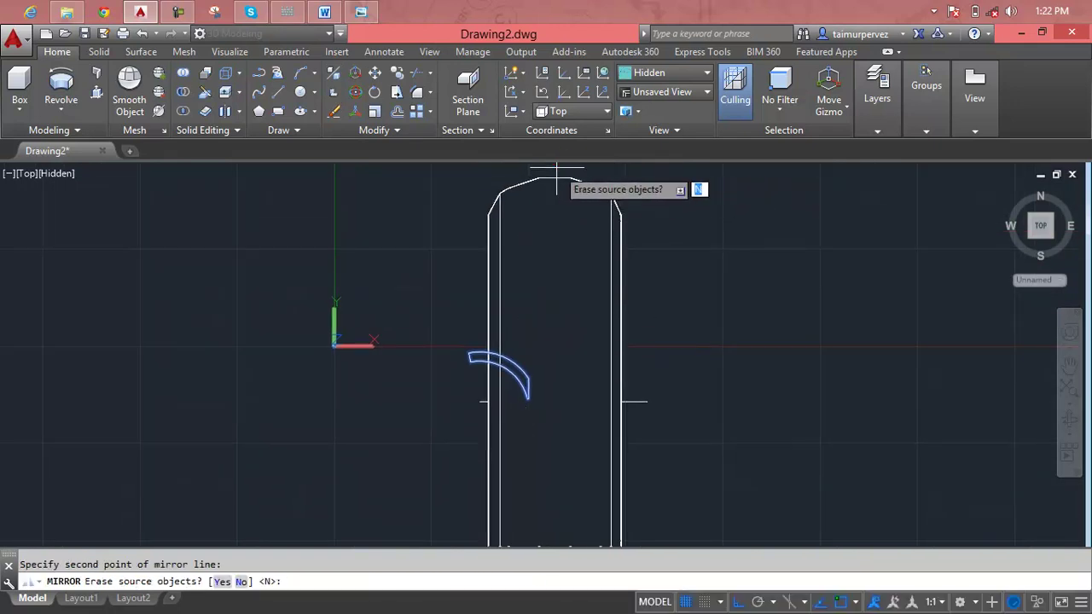
key("Return")
left_click(521, 415)
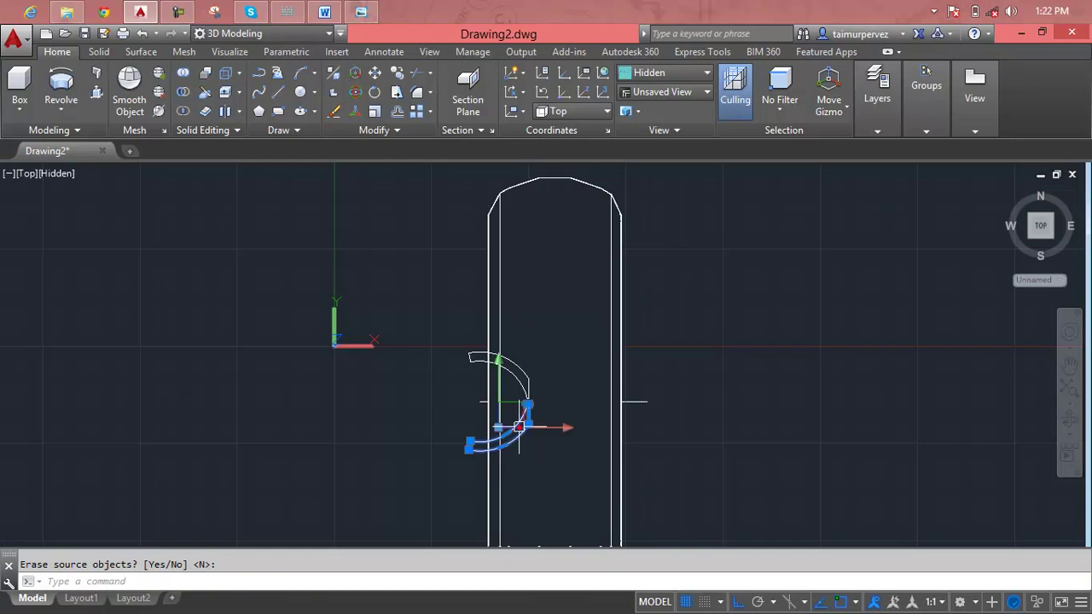
mouse_move(516, 433)
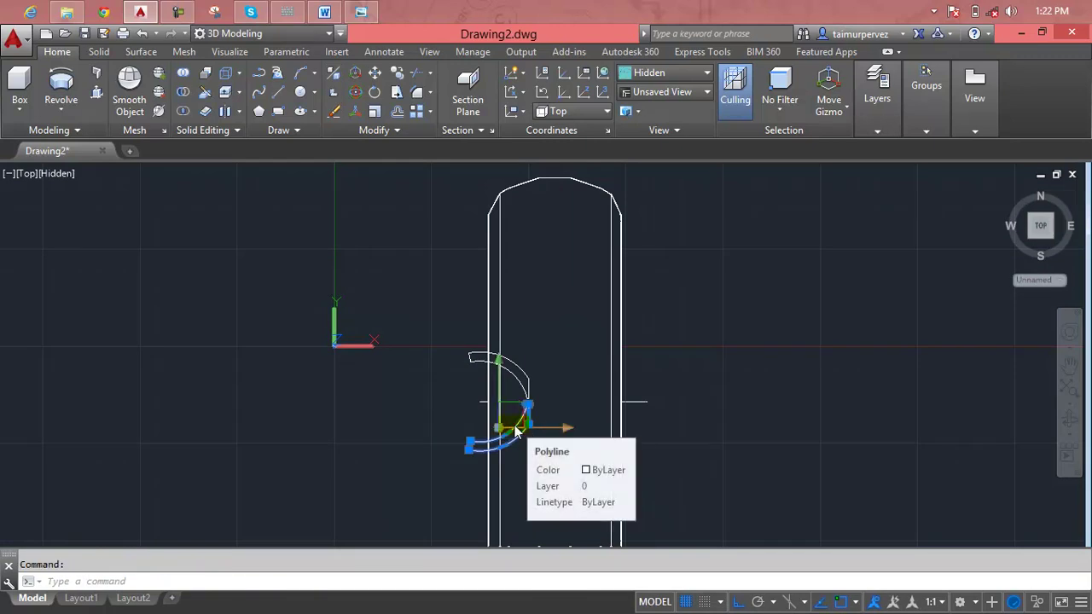
key("Escape")
left_click(518, 427)
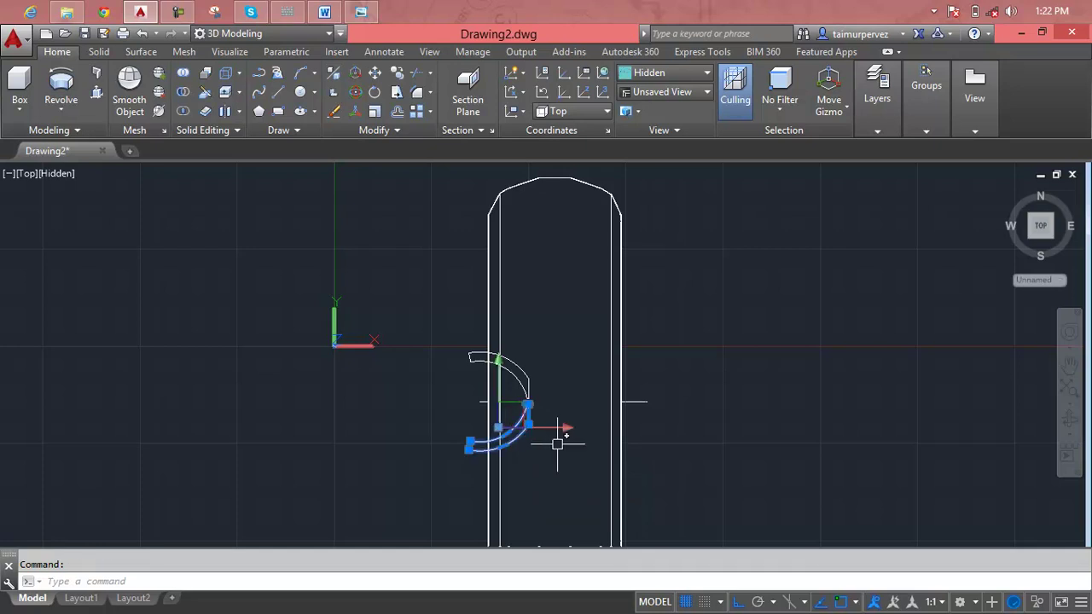
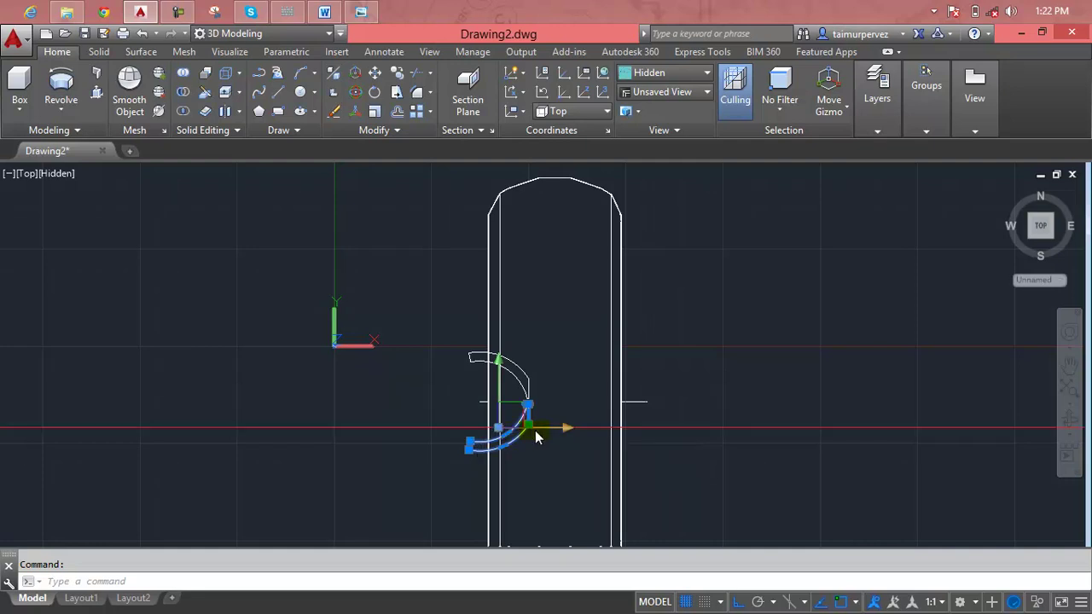
Erase the lower rotated copy of the arc solid, leaving one curved lug profile
left_click(350, 86)
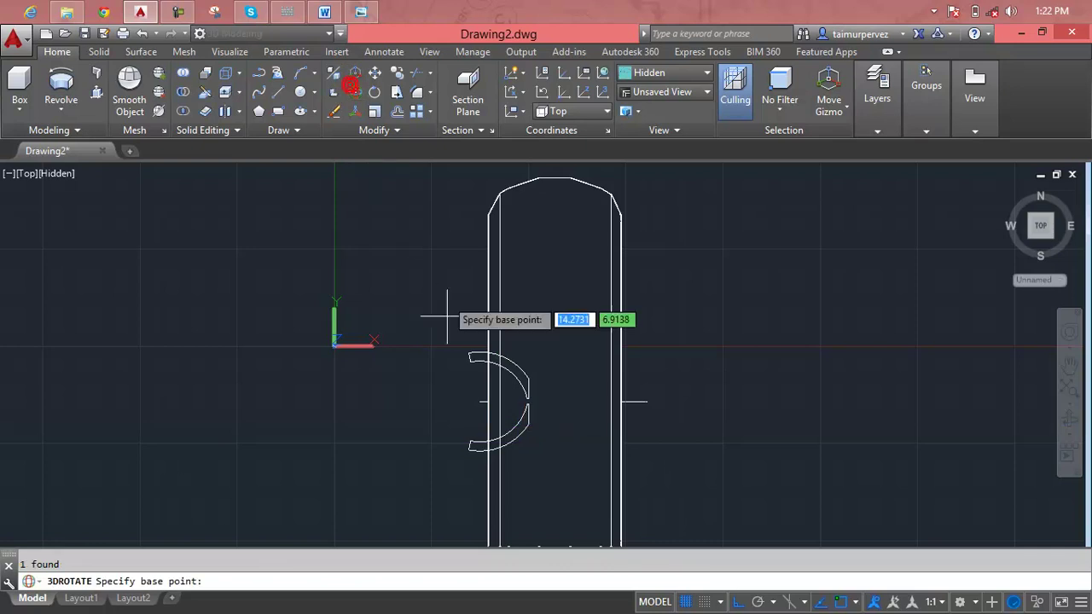
key("Escape")
left_click(506, 435)
mouse_move(516, 437)
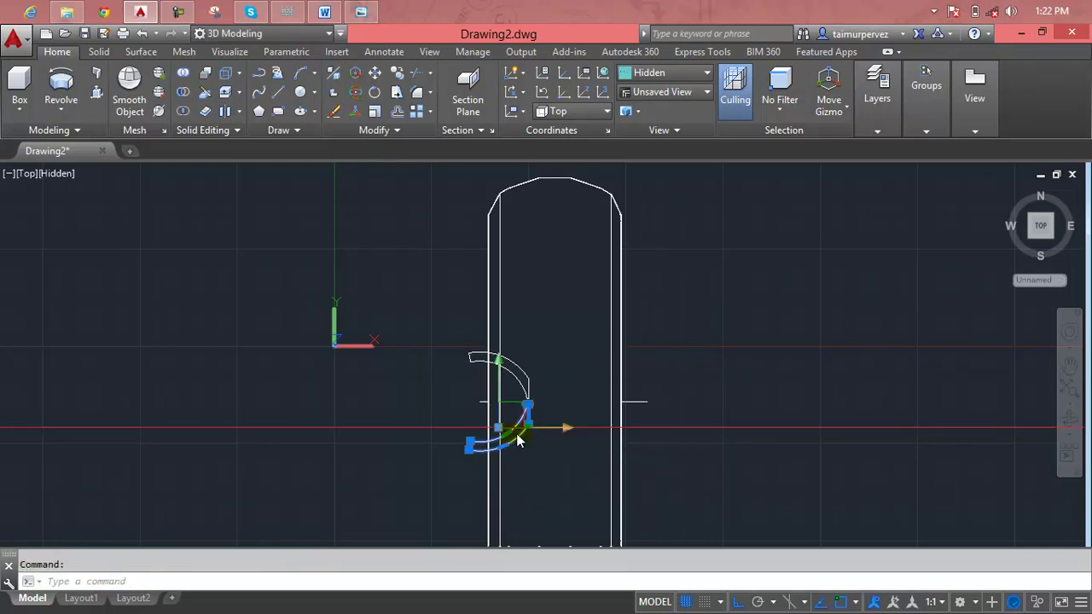
key("Delete")
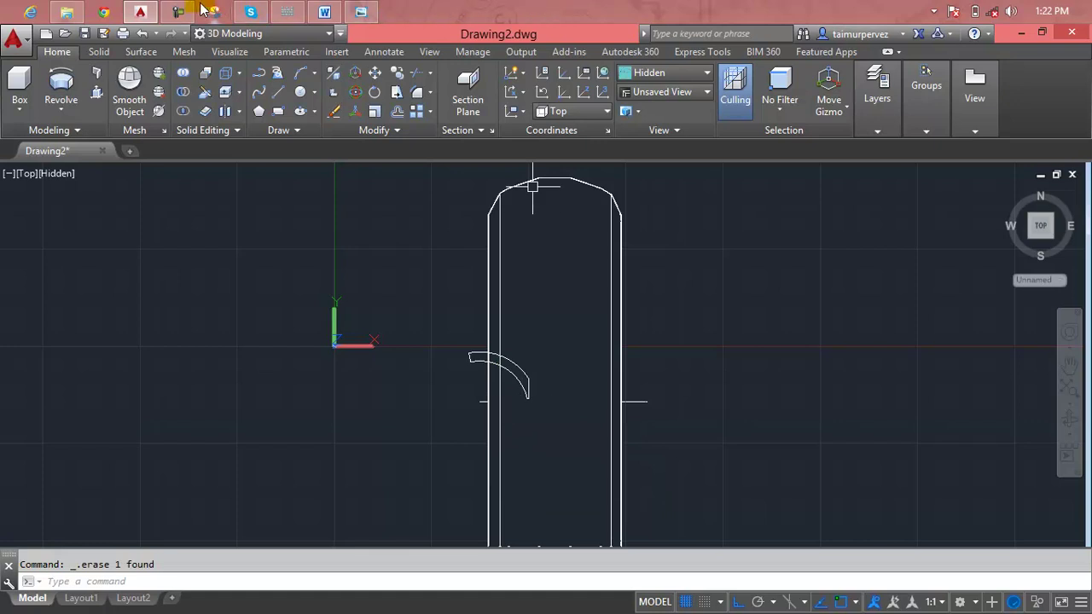
left_click(181, 11)
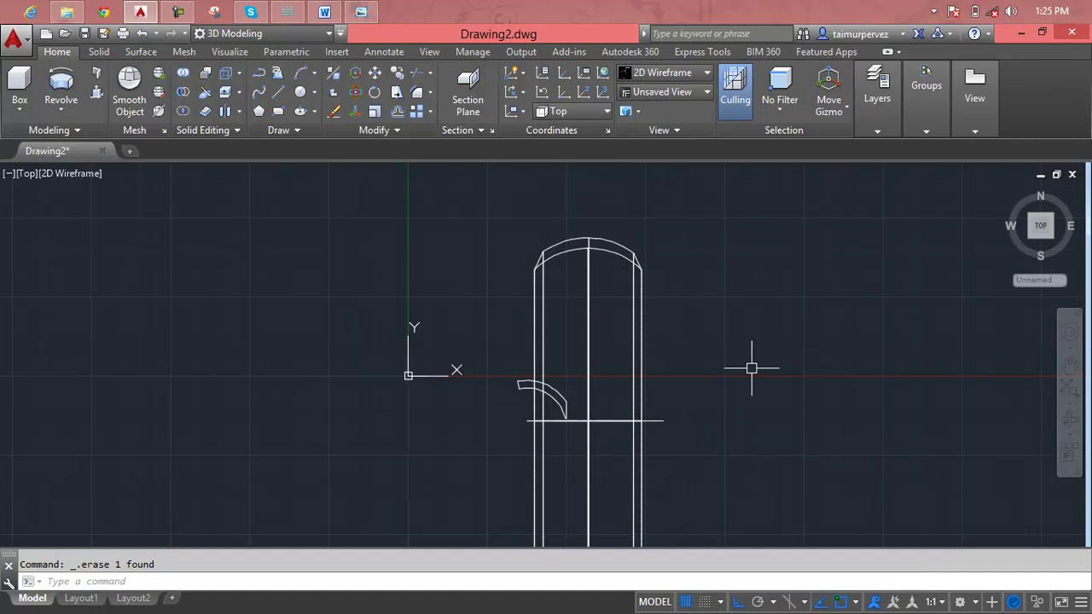
scroll(628, 396, "up", 2)
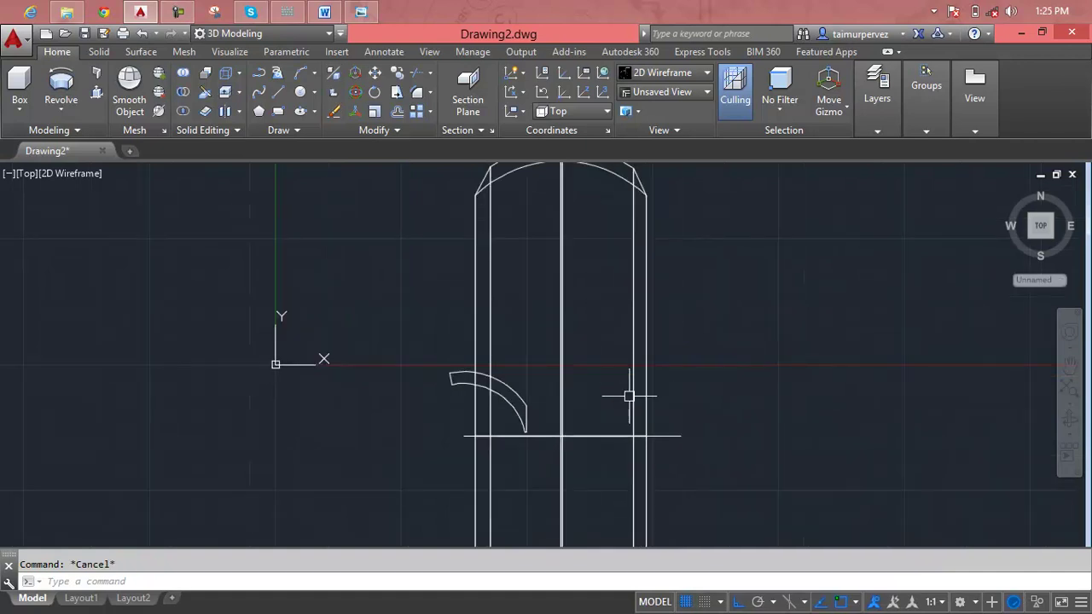
type("mi")
Mirror the curved arc across the body's vertical centre line, keeping the original arc
key("Return")
left_click(524, 399)
key("Return")
left_click(562, 436)
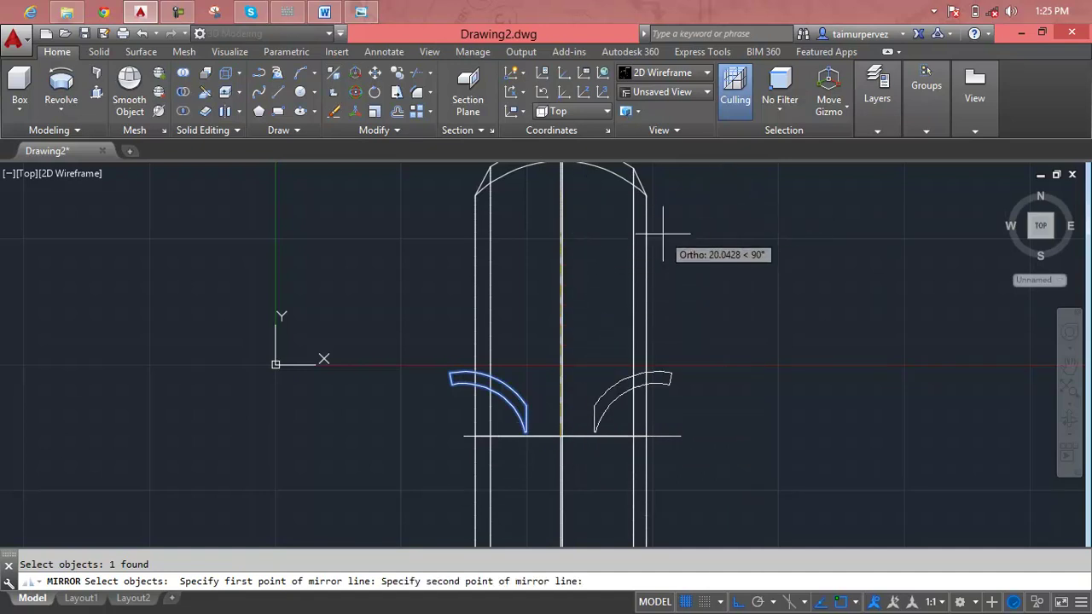
left_click(794, 181)
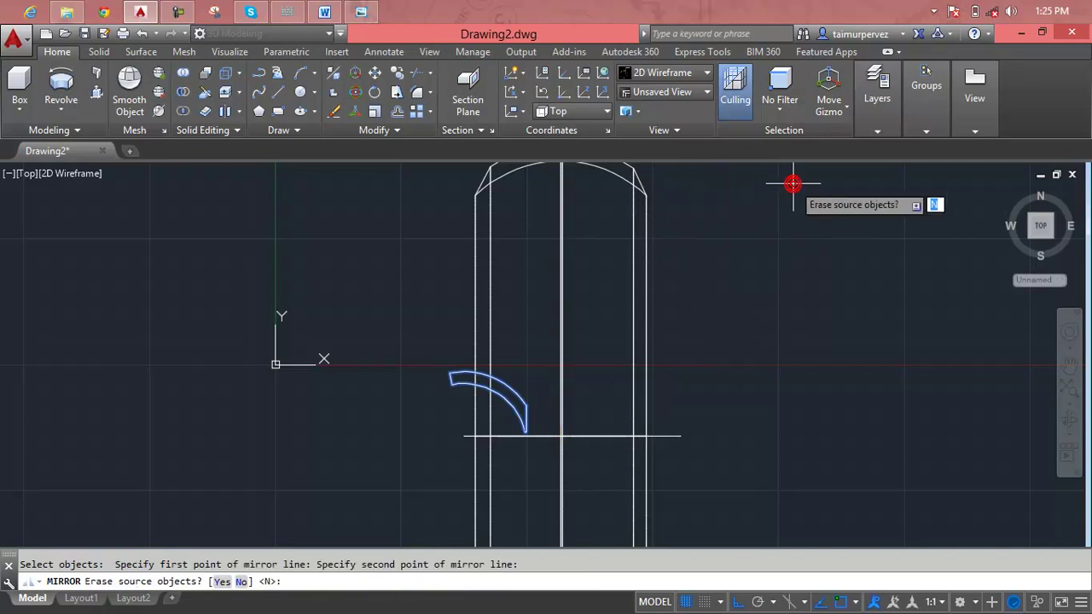
key("Return")
scroll(678, 342, "down", 2)
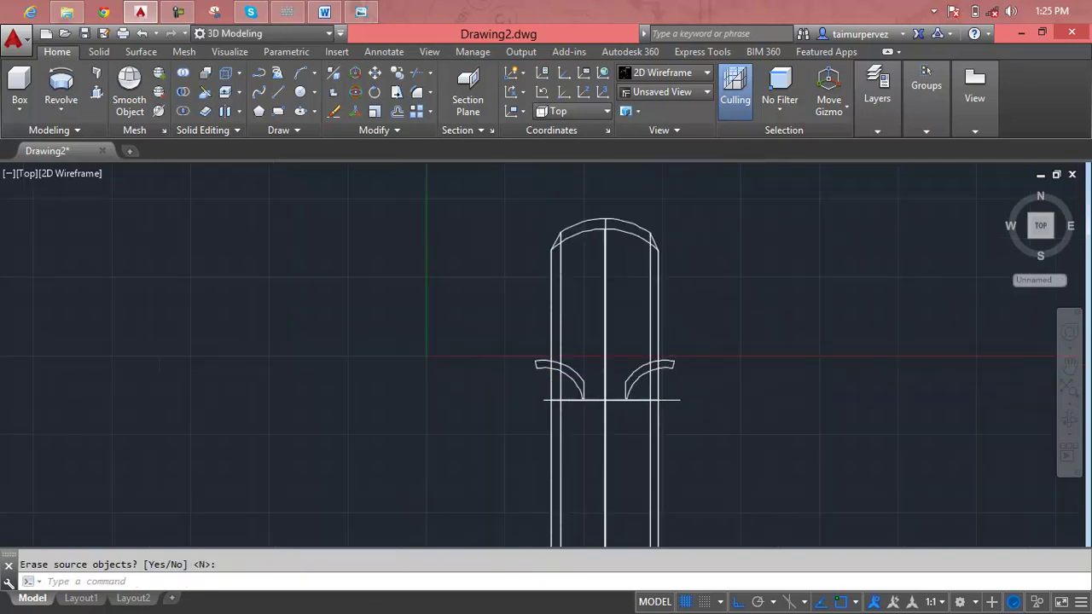
scroll(627, 380, "up", 6)
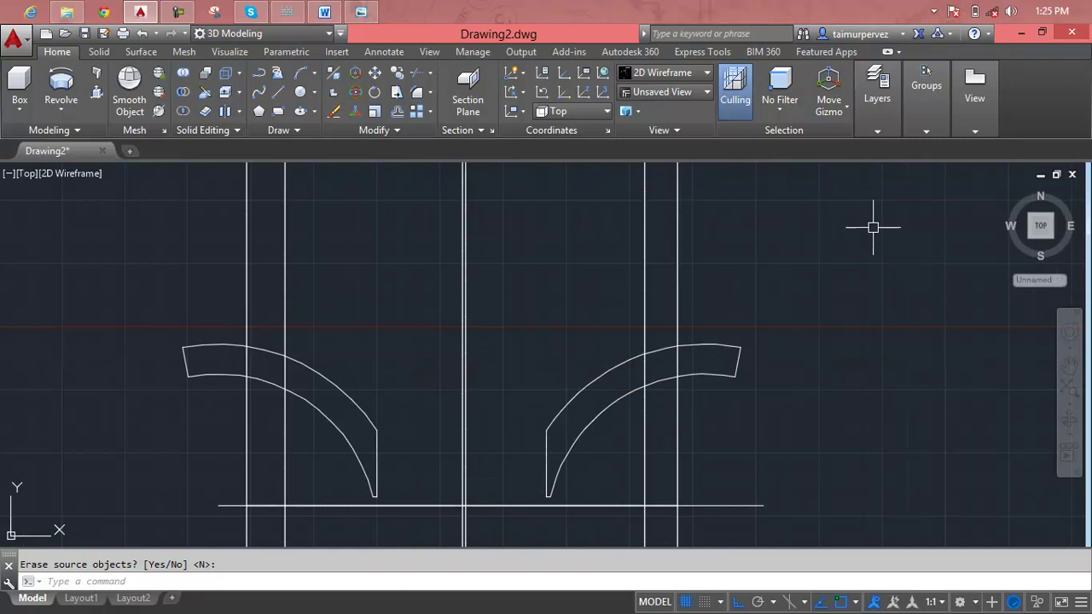
mouse_move(1040, 226)
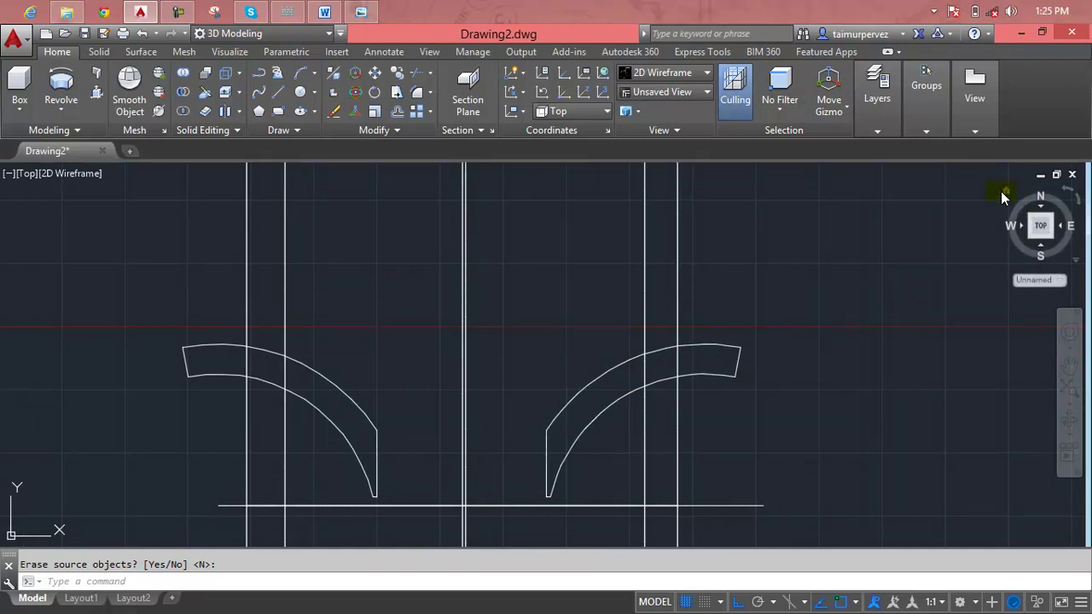
From an isometric view, extrude both curved arc profiles into tall vertical lug solids
left_click(1002, 195)
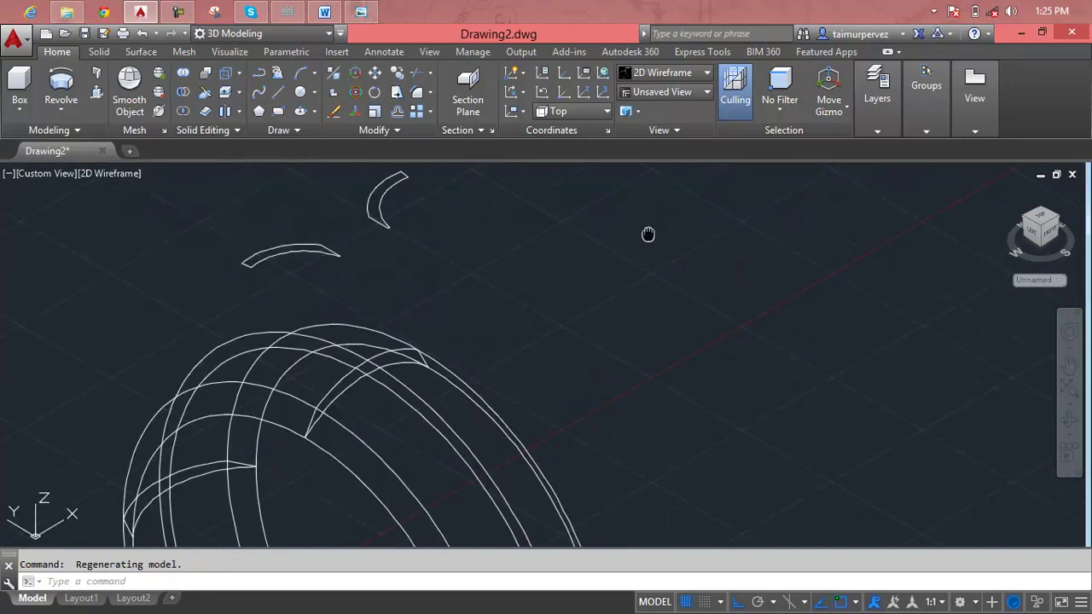
left_click(548, 438)
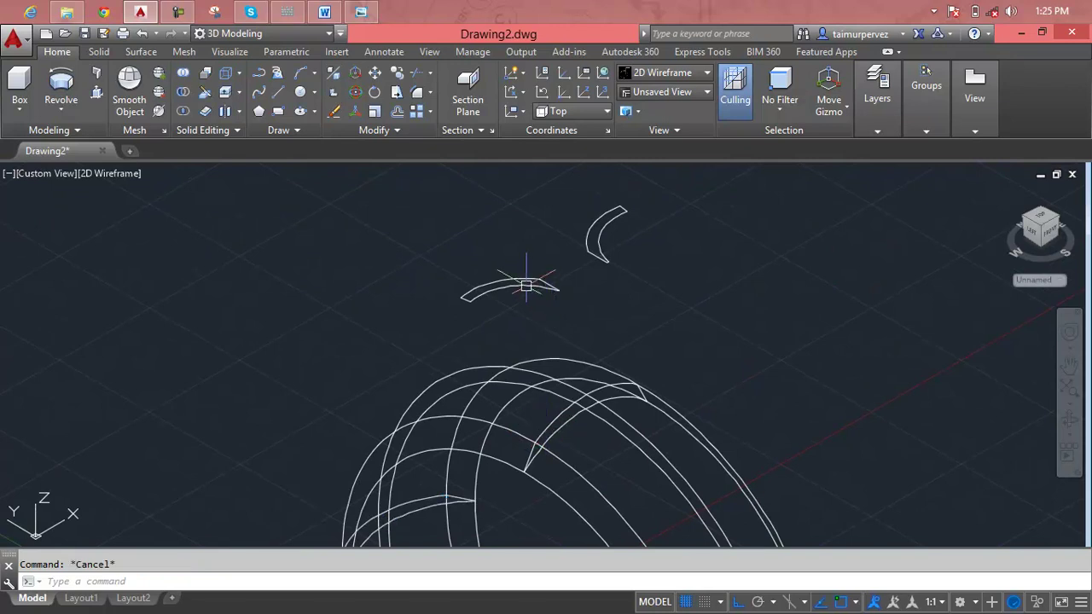
left_click(71, 111)
left_click(77, 137)
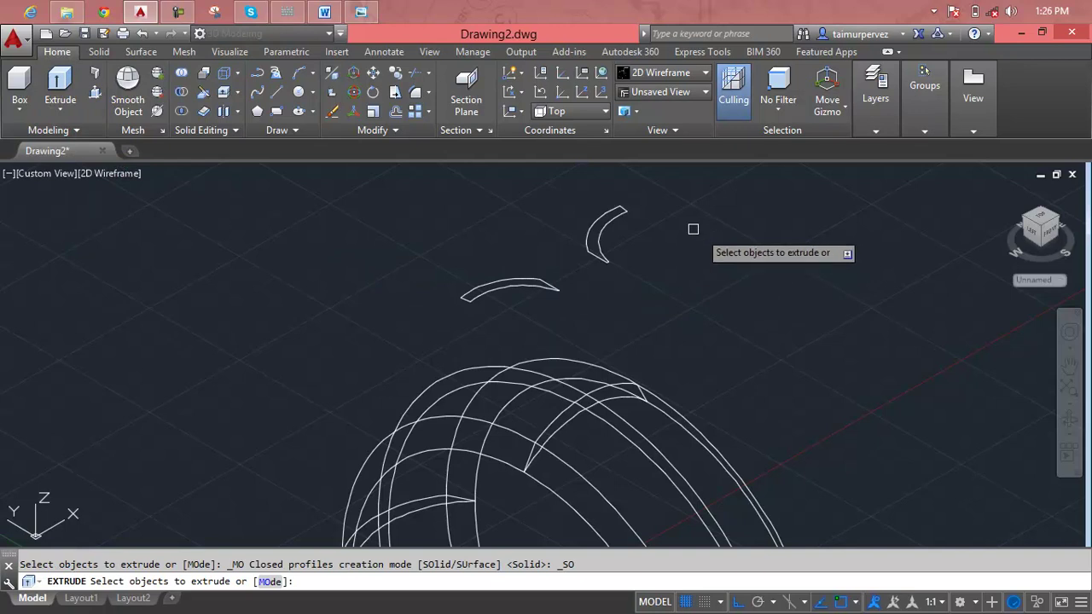
left_click(670, 207)
left_click(502, 296)
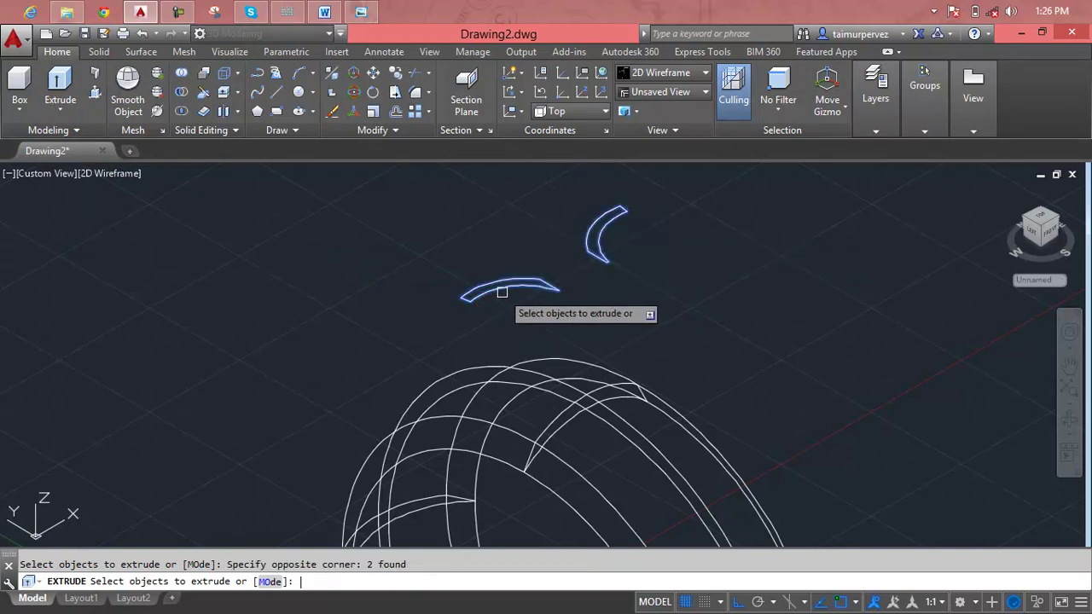
key("Return")
mouse_move(501, 290)
middle_mouse_down("shift")
mouse_move(496, 475)
mouse_move(515, 314)
middle_mouse_up("shift")
left_click(512, 323)
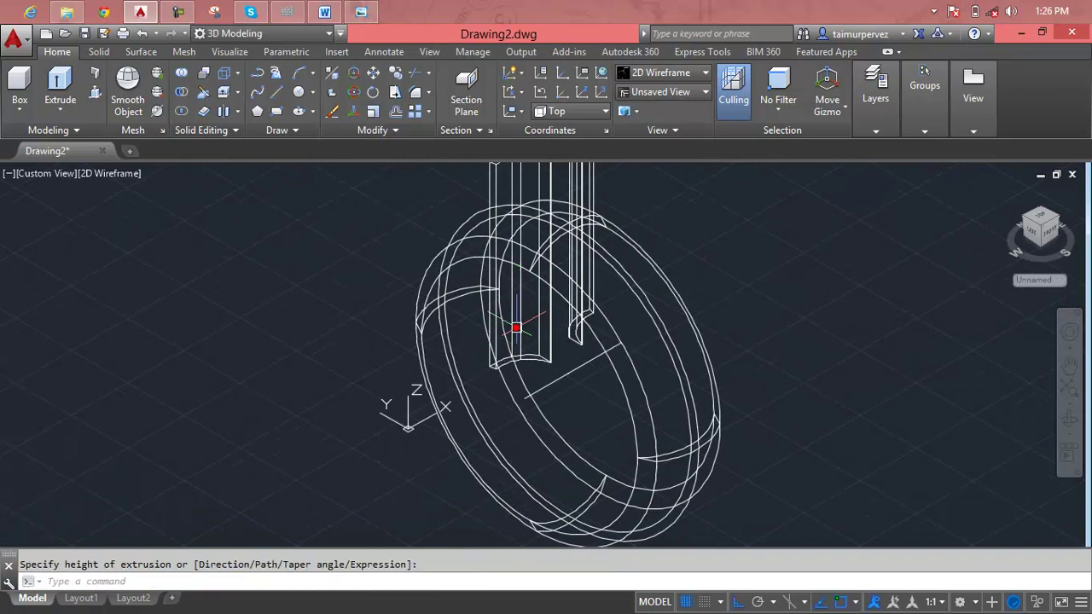
key("Escape")
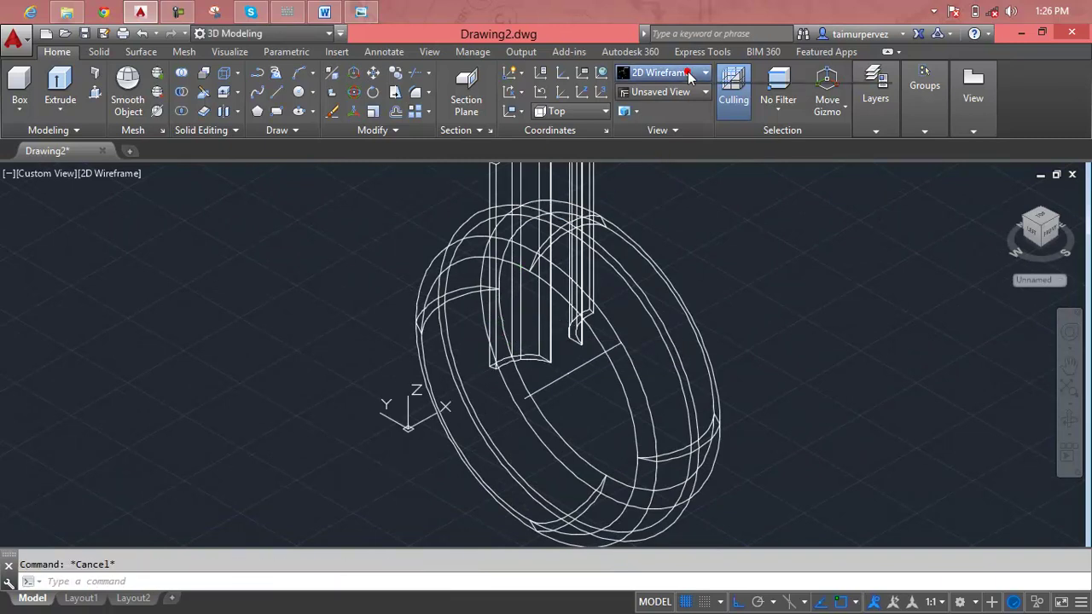
left_click(662, 73)
Switch the model's visual style to Hidden
left_click(787, 118)
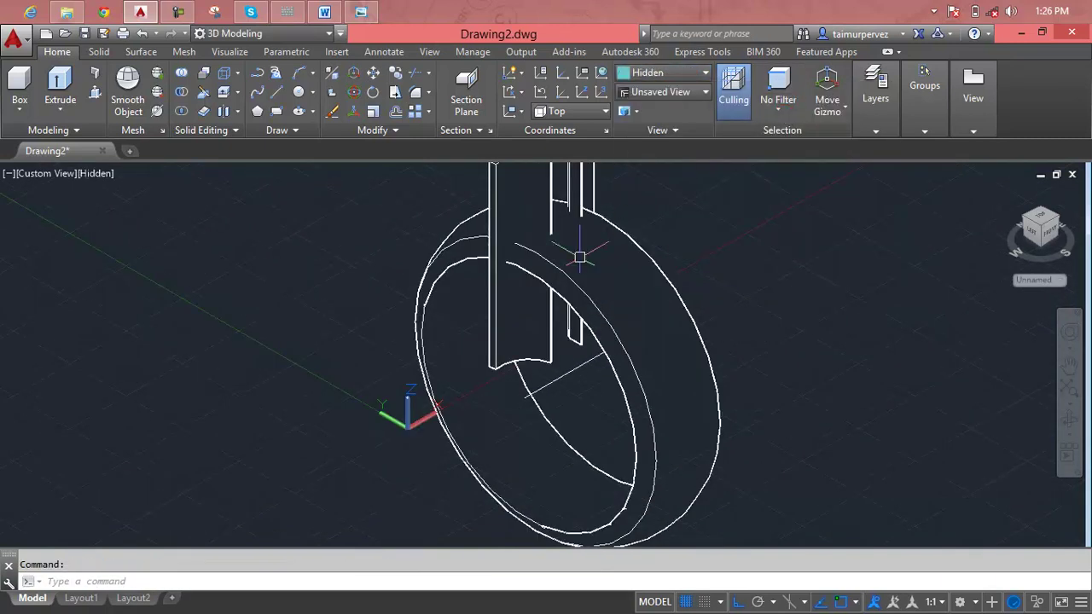
scroll(573, 254, "down", 3)
scroll(569, 254, "up", 3)
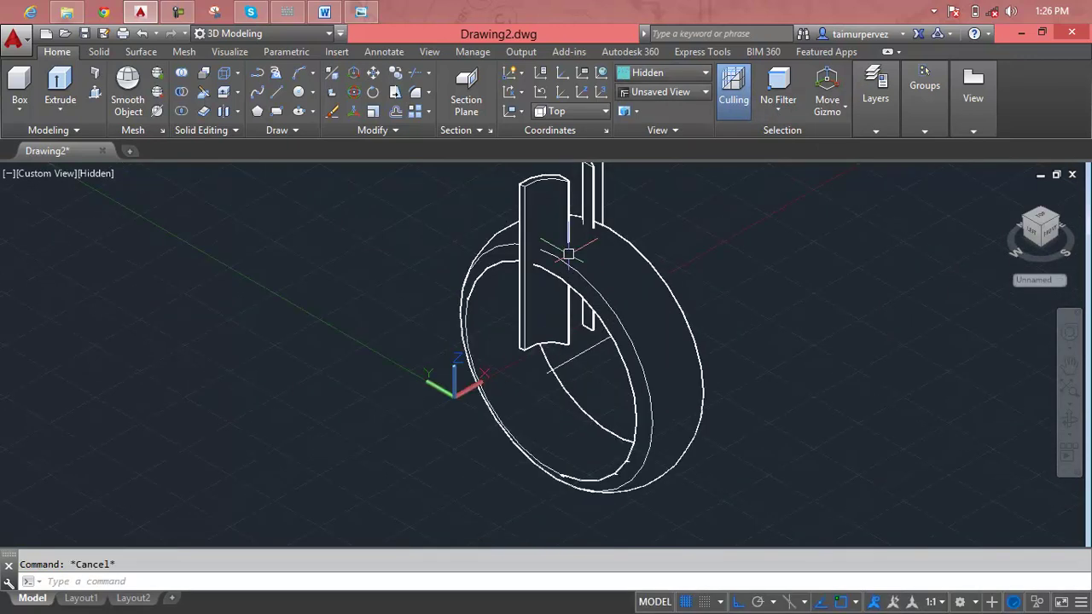
Polar-array the two lug solids 6 times over 360° around the tire's axis
left_click(429, 114)
left_click(453, 199)
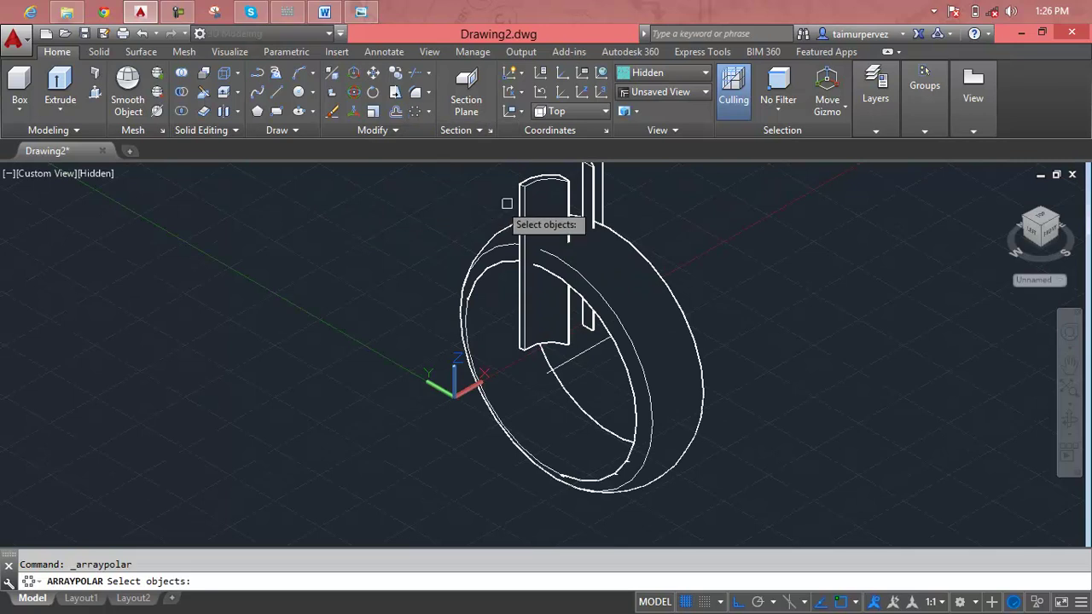
left_click(568, 219)
left_click(589, 220)
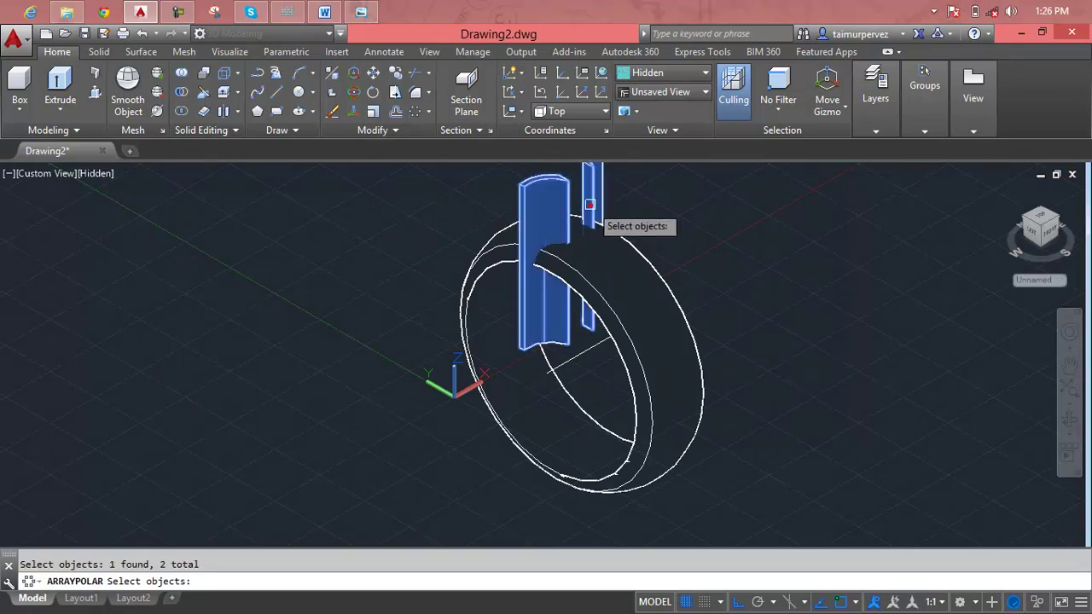
key("Return")
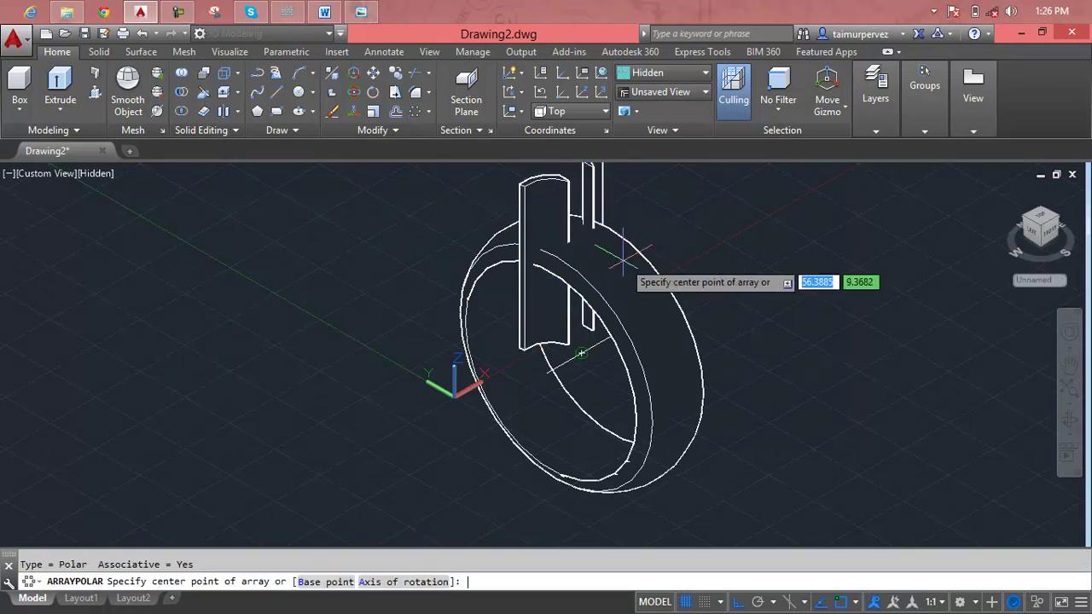
left_click(386, 588)
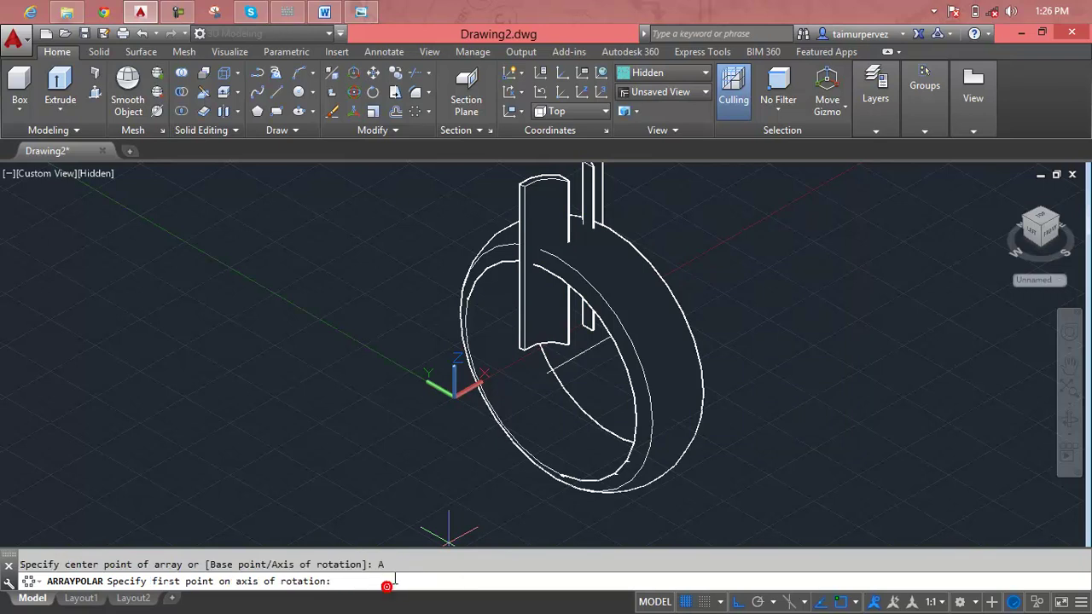
left_click(546, 373)
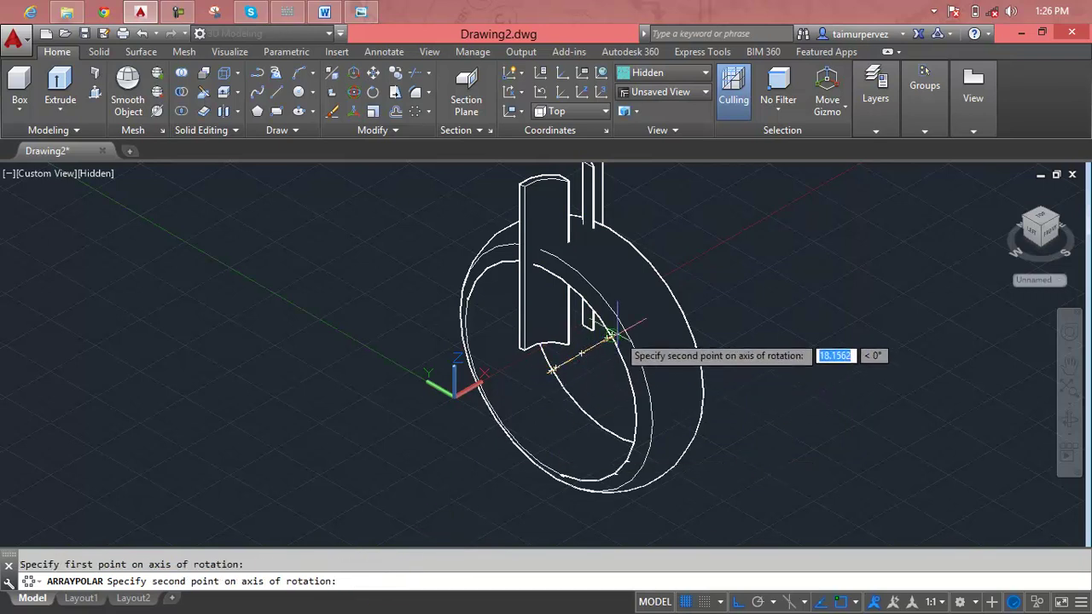
left_click(617, 335)
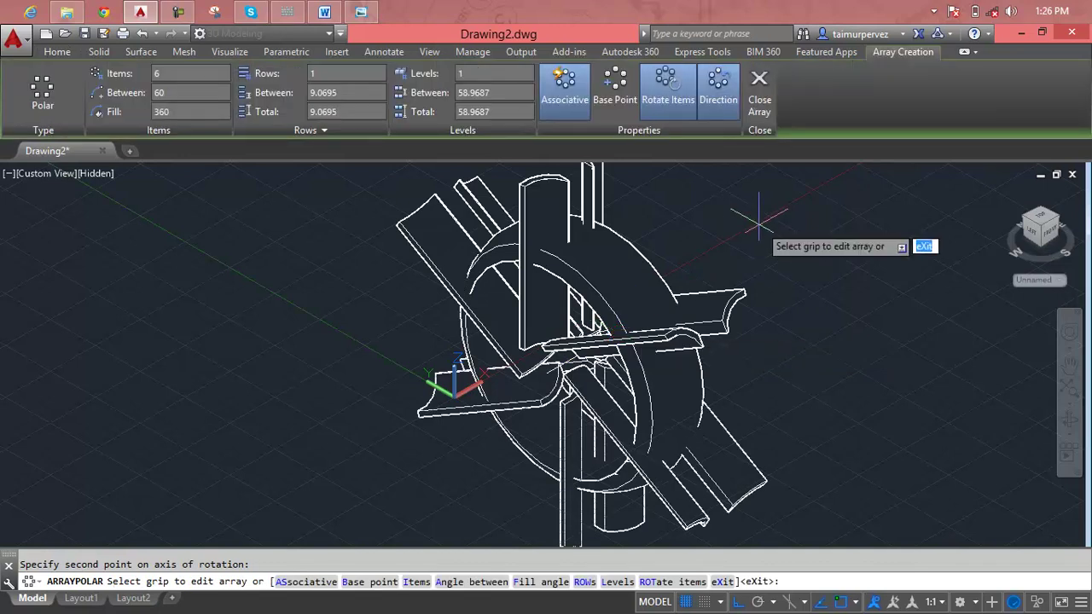
key("Return")
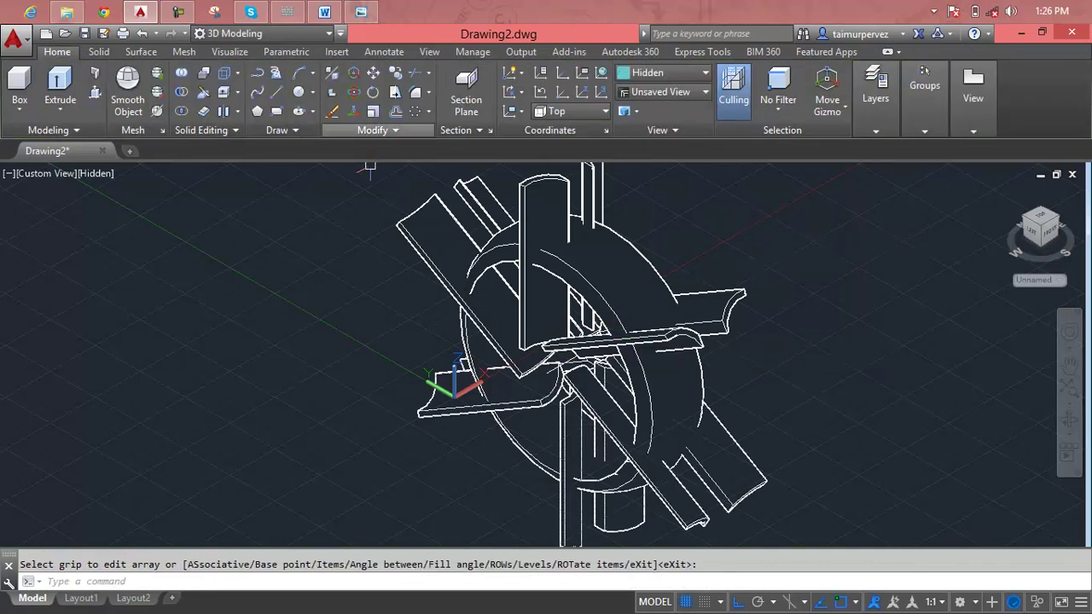
Increase the polar array to 26 lugs spaced 14° apart
left_click(674, 340)
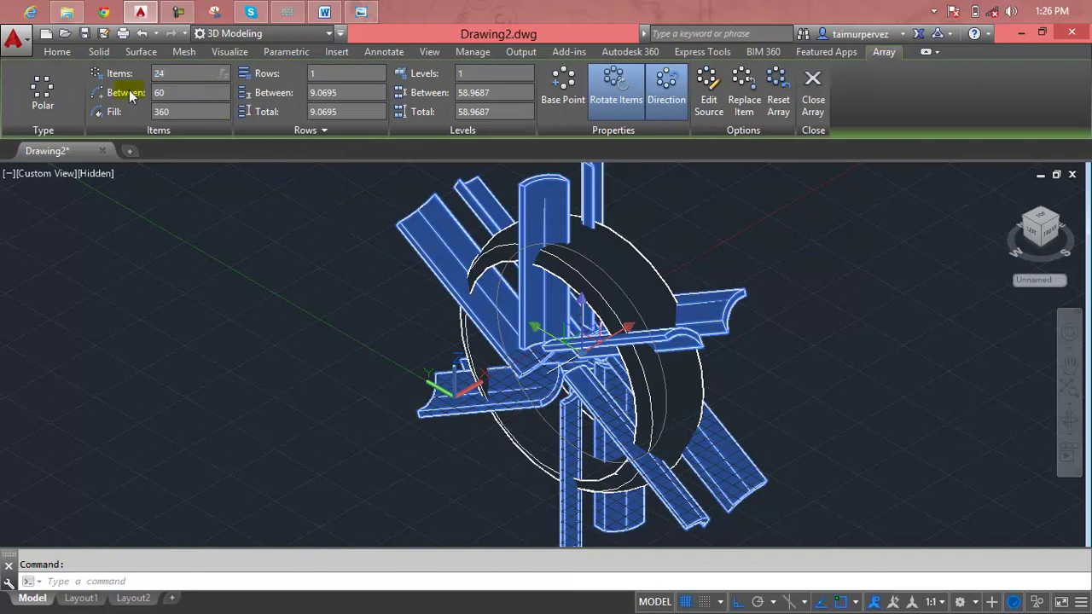
key("Return")
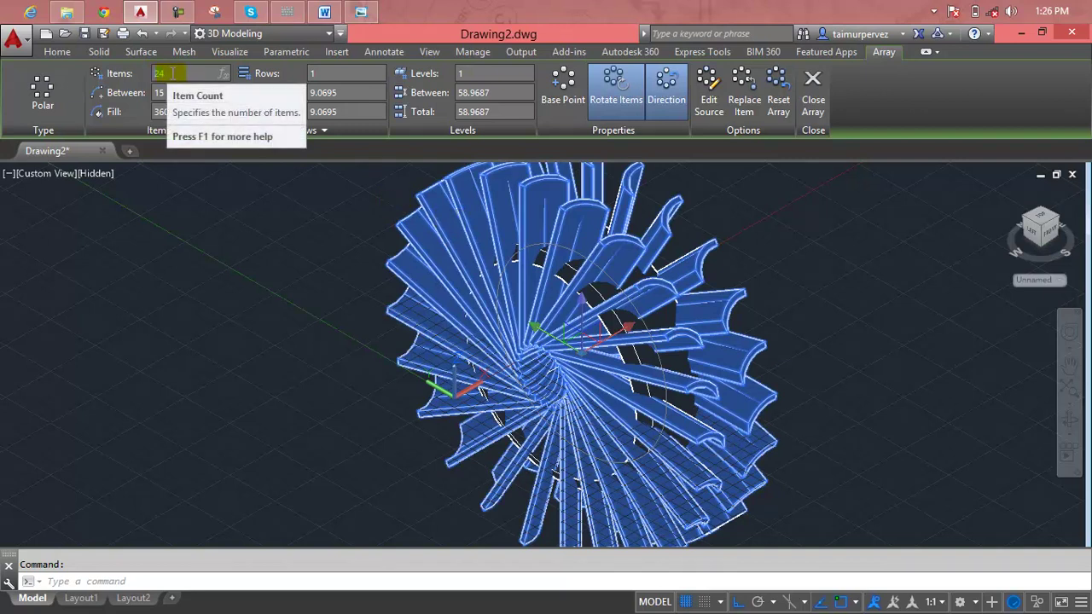
left_click(171, 74)
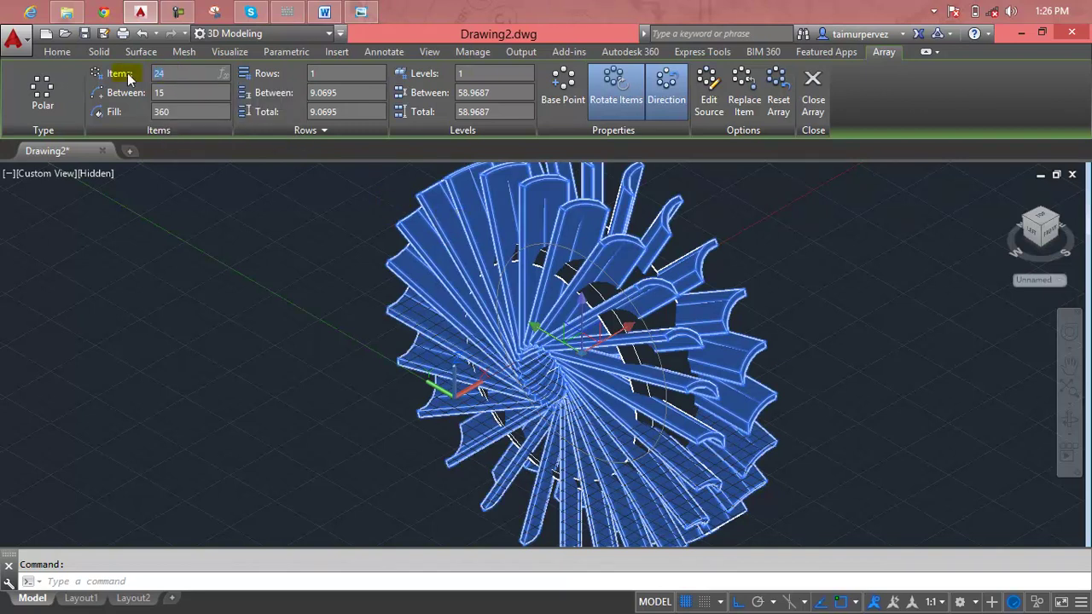
type("26")
key("Return")
left_click(277, 171)
key("Escape")
scroll(506, 274, "up", 2)
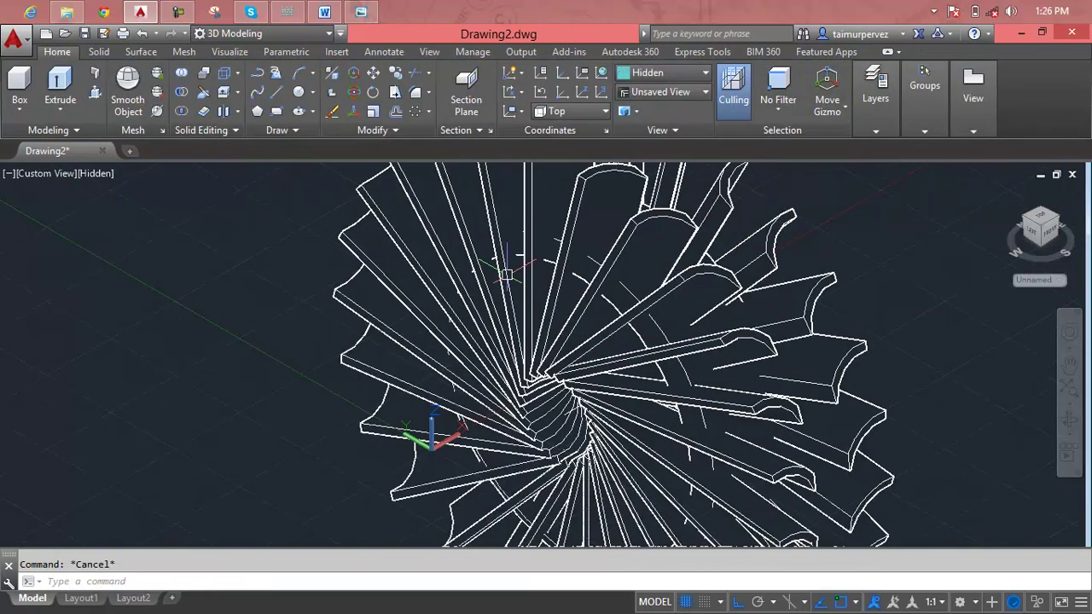
Explode the lug array into individual solids with X (EXPLODE)
left_click(629, 250)
scroll(629, 249, "down", 2)
middle_click_drag(629, 249, 540, 339, "shift")
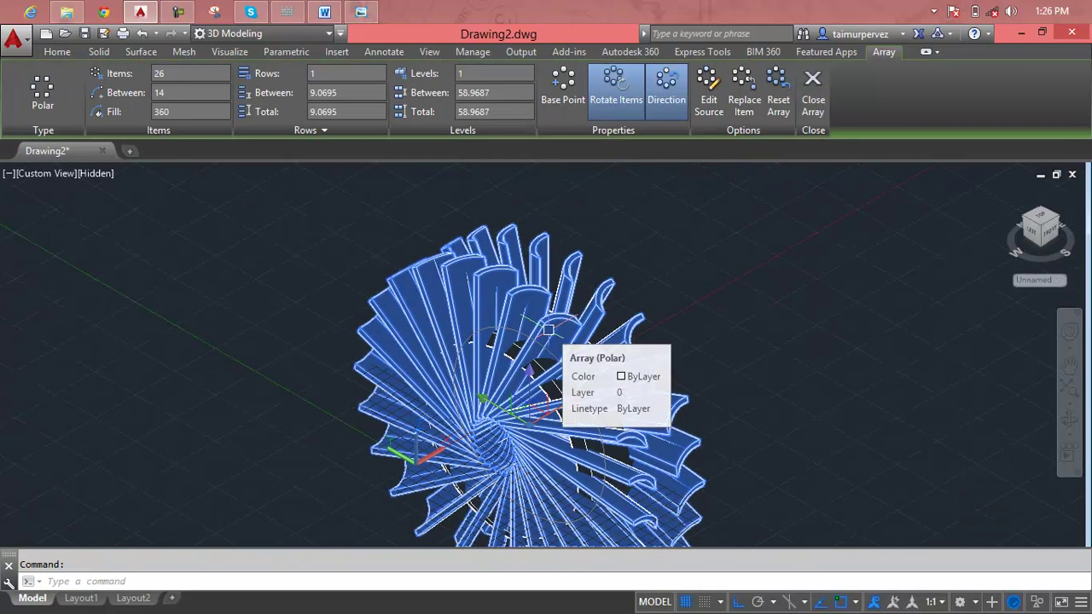
type("x")
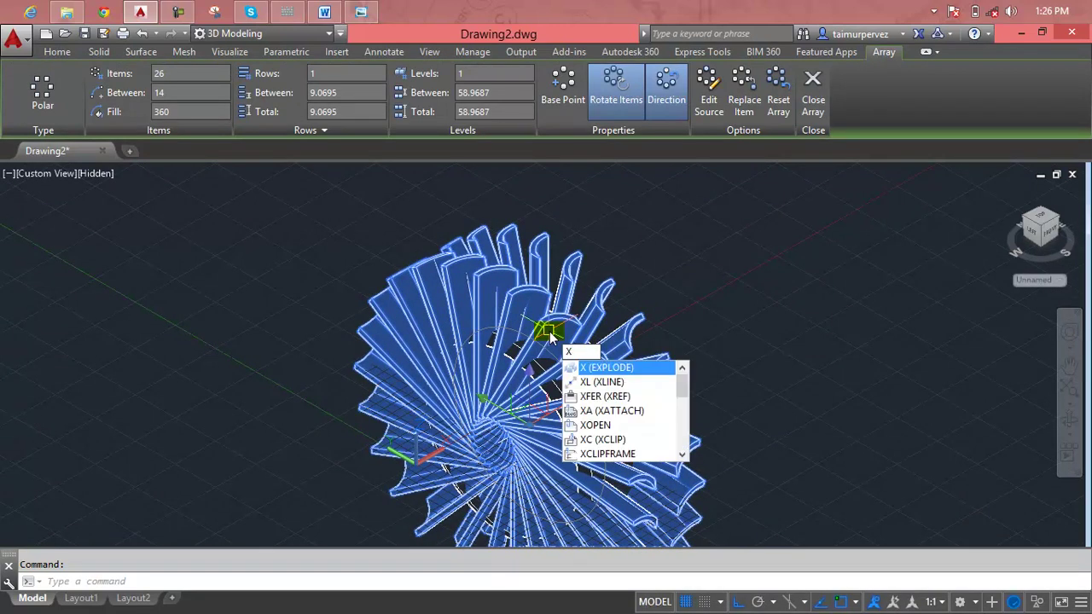
key("Return")
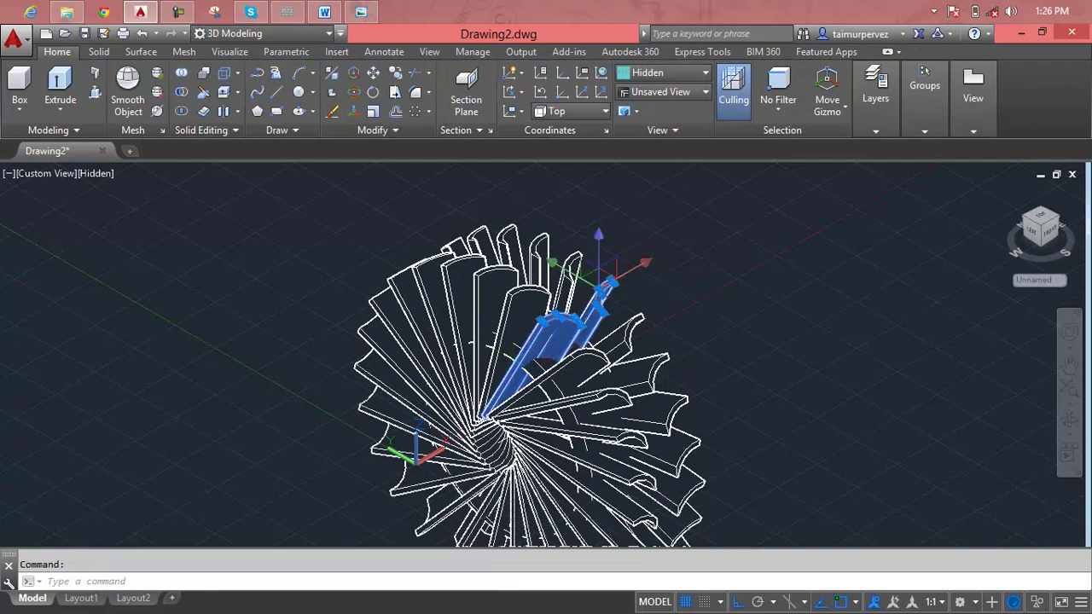
key("Escape")
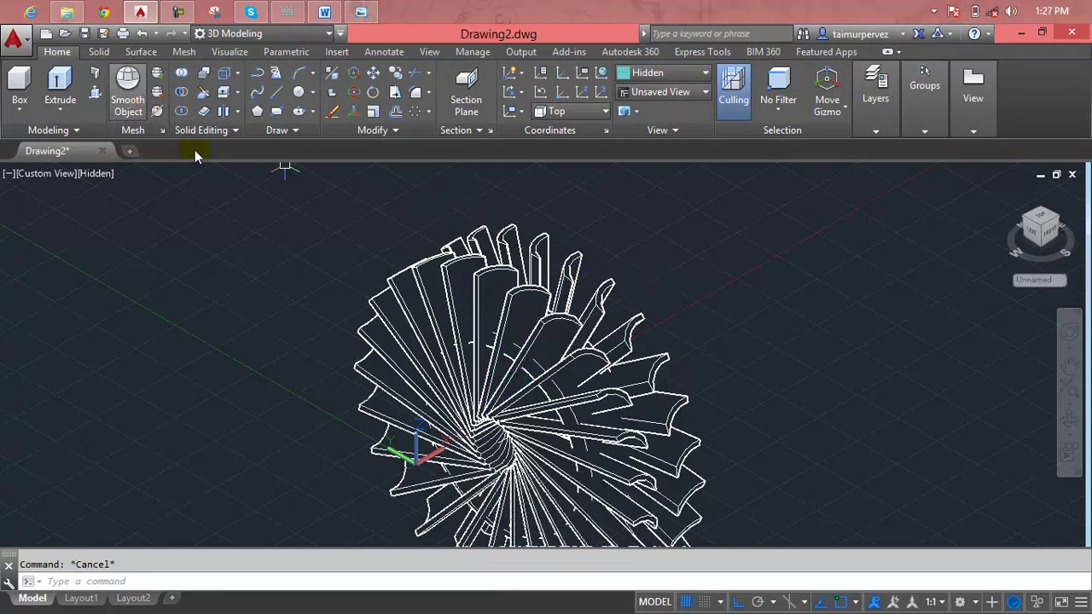
Subtract all 55 blade solids from the tire body to cut tread grooves
left_click(179, 94)
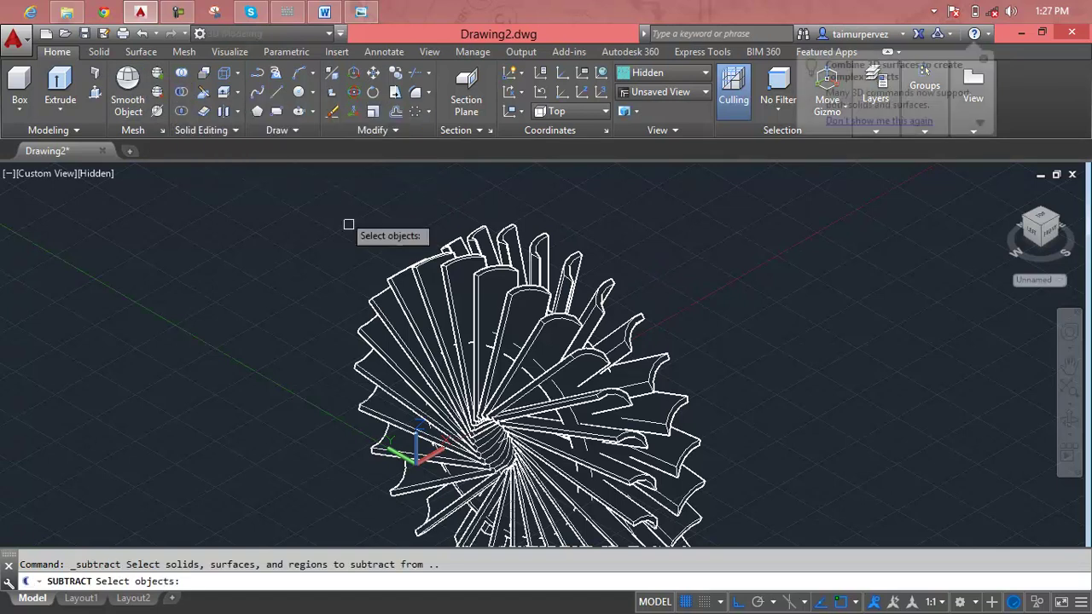
scroll(503, 376, "up", 2)
scroll(499, 362, "up", 3)
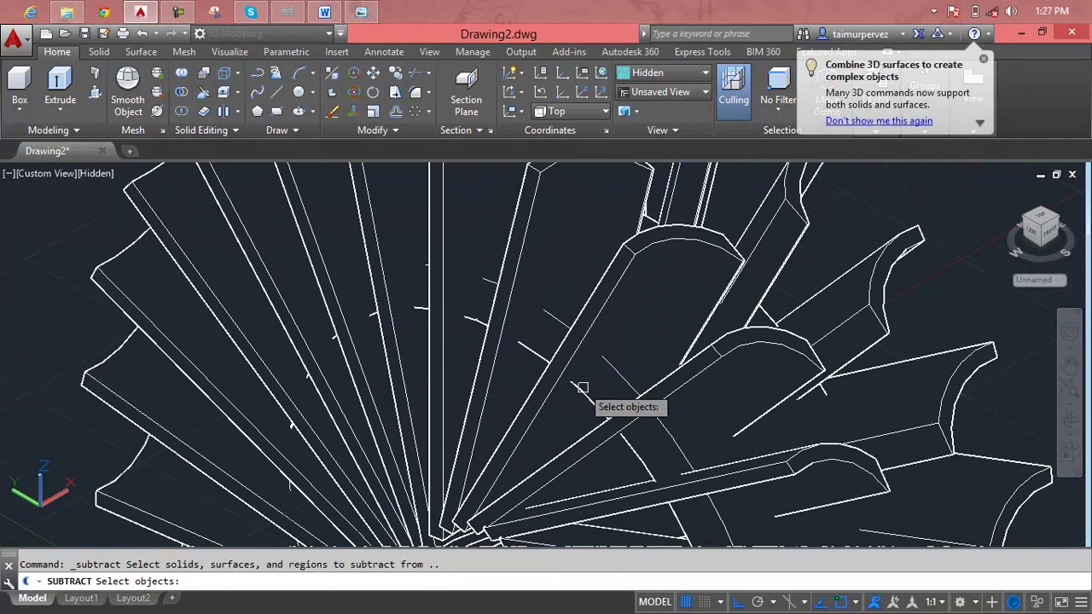
left_click(588, 397)
key("Return")
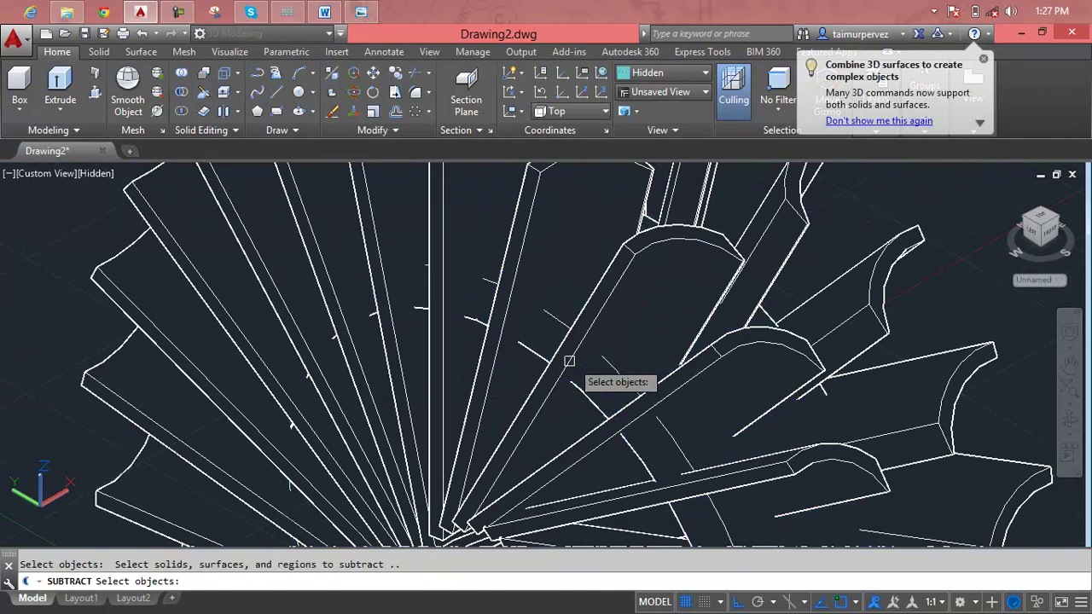
scroll(589, 305, "down", 4)
scroll(589, 305, "down", 2)
left_click(753, 256)
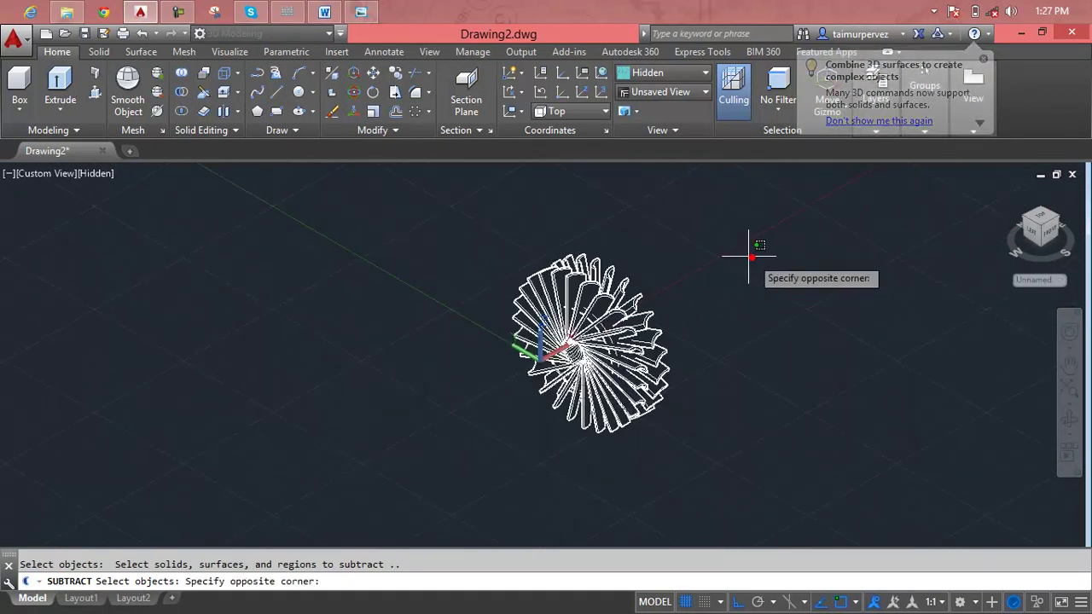
left_click(478, 458)
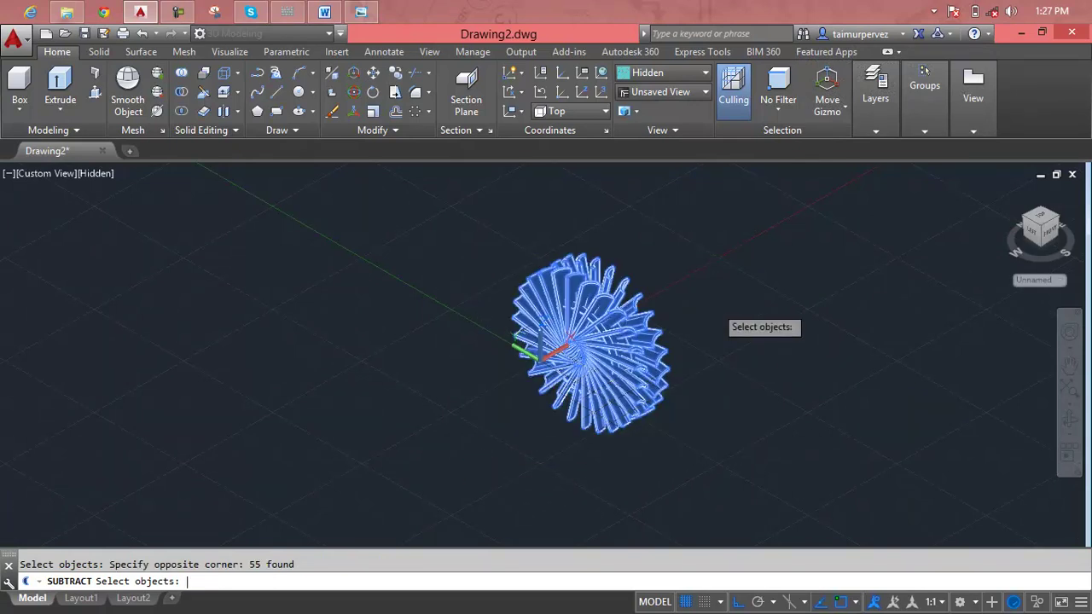
key("Return")
scroll(597, 331, "up", 2)
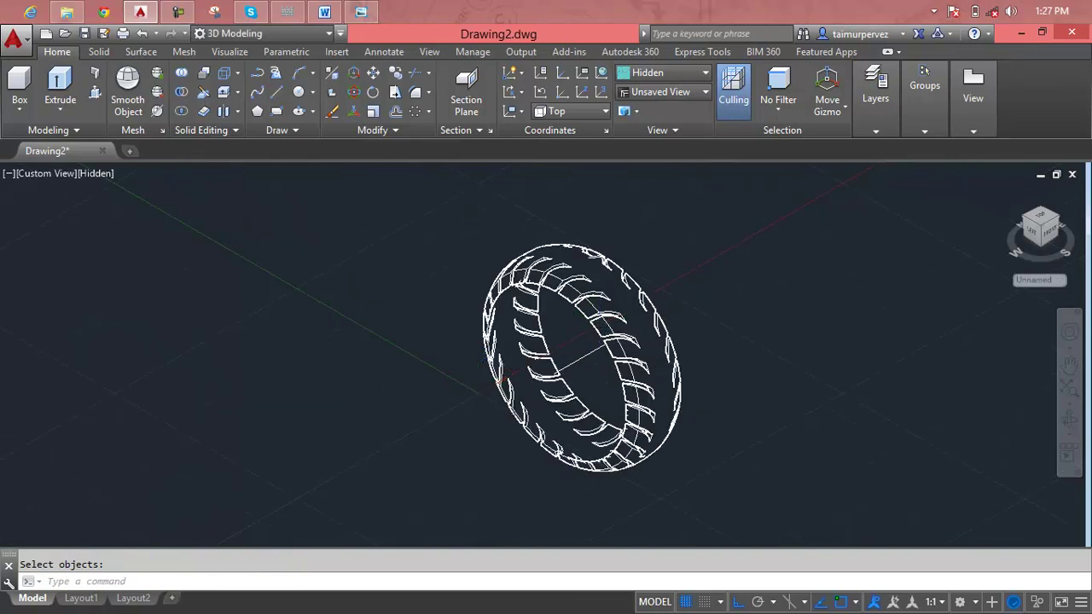
scroll(622, 304, "up", 5)
key("Escape")
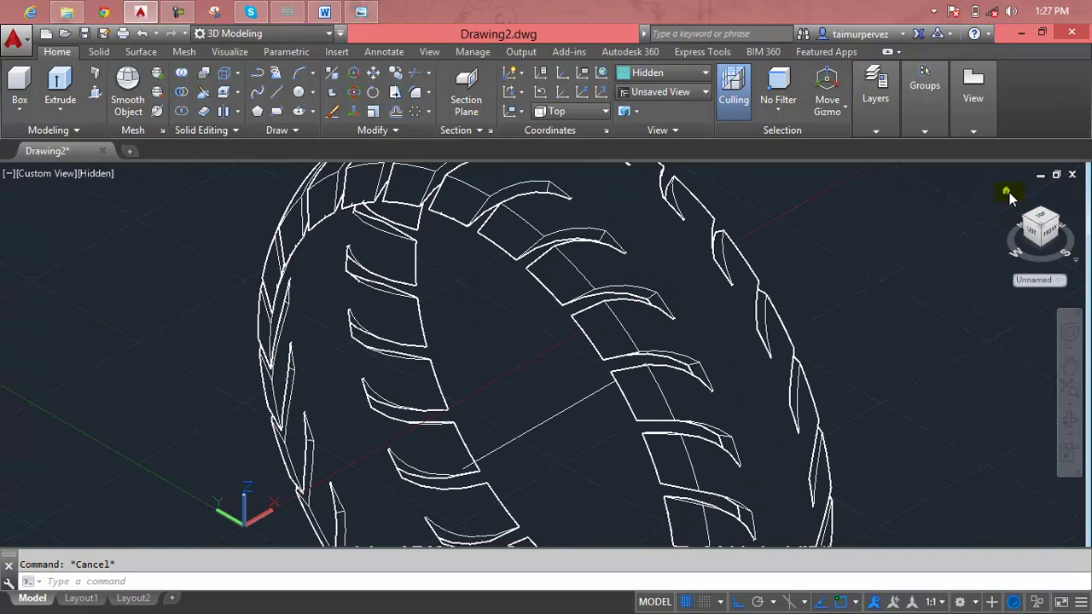
Show the grooved tire from the Home view, then straight from the Top
left_click(1007, 193)
left_click(34, 175)
left_click(68, 212)
scroll(560, 300, "up", 1)
scroll(534, 253, "down", 2)
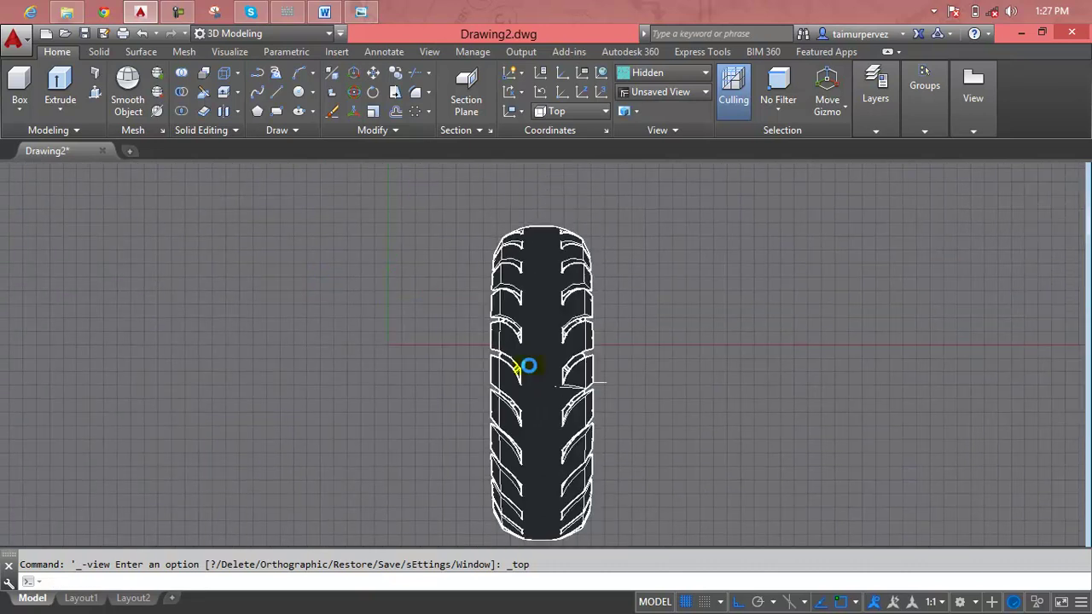
Draw a narrow rectangle spanning the tire's full length over its centre, then return Home
middle_click_drag(524, 365, 517, 293)
left_click_drag(517, 294, 512, 363)
key("Escape")
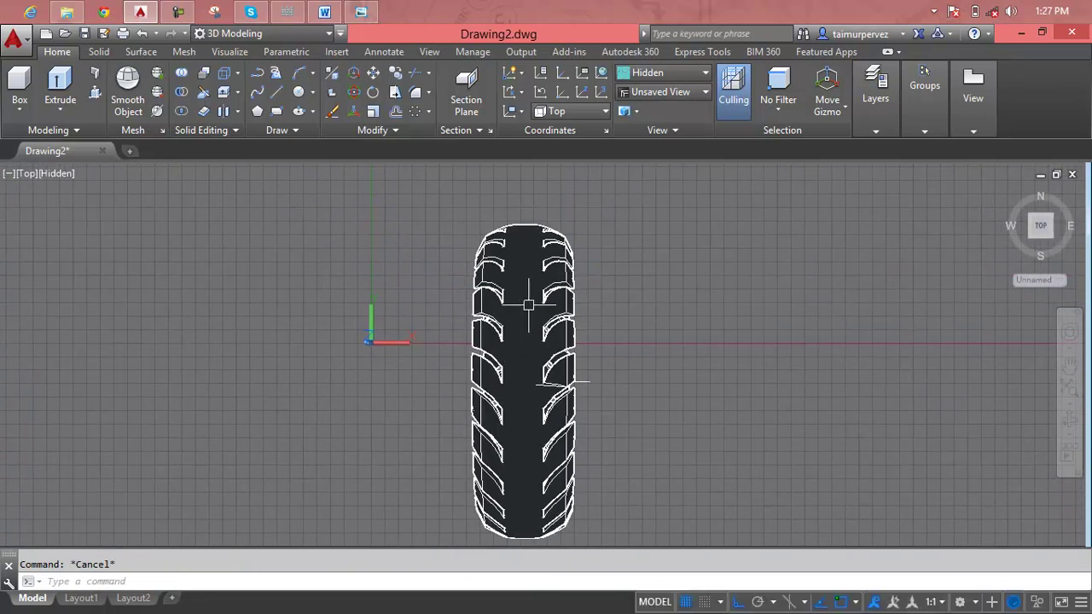
type("rec")
key("Return")
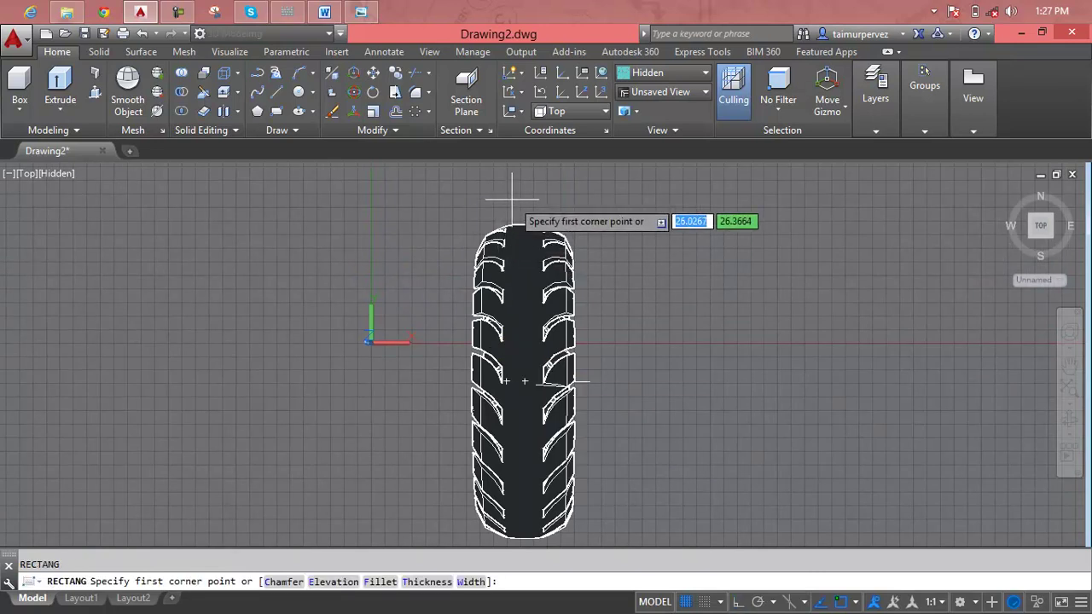
left_click(505, 199)
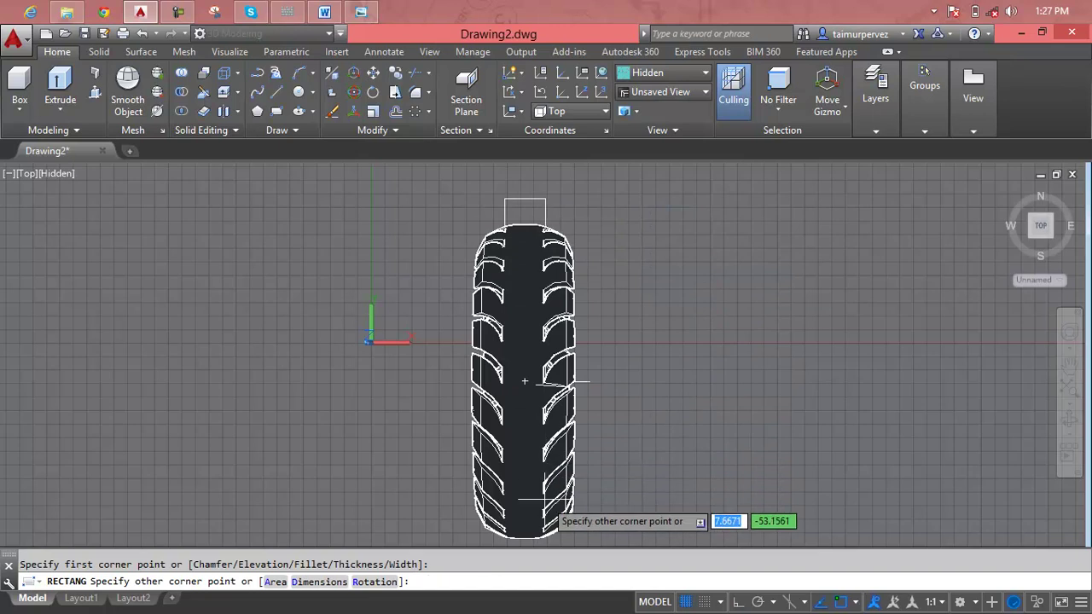
middle_click_drag(535, 538, 535, 490)
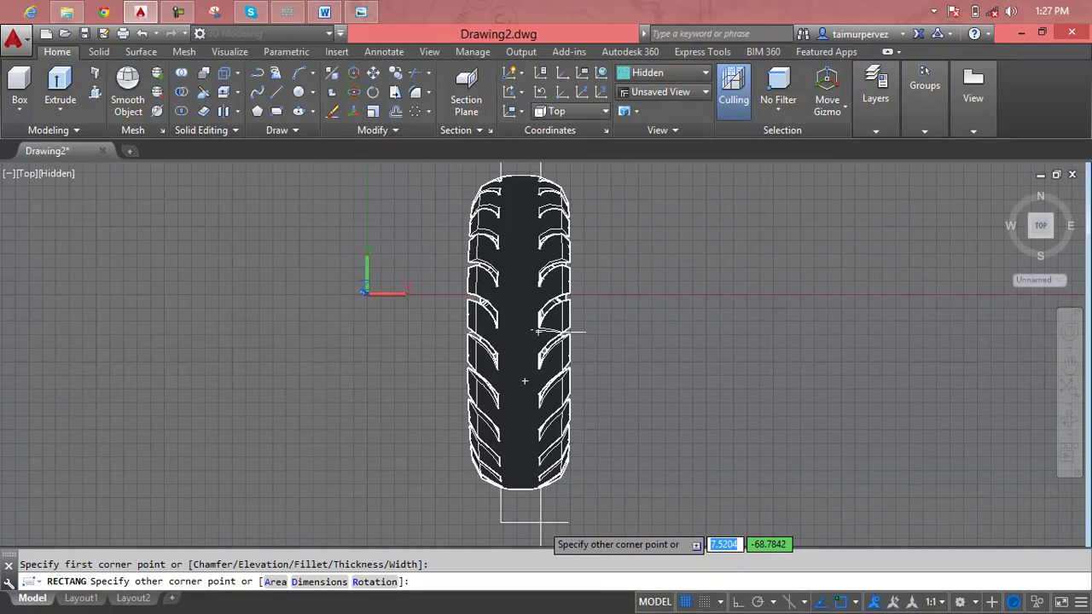
left_click(541, 522)
key("Escape")
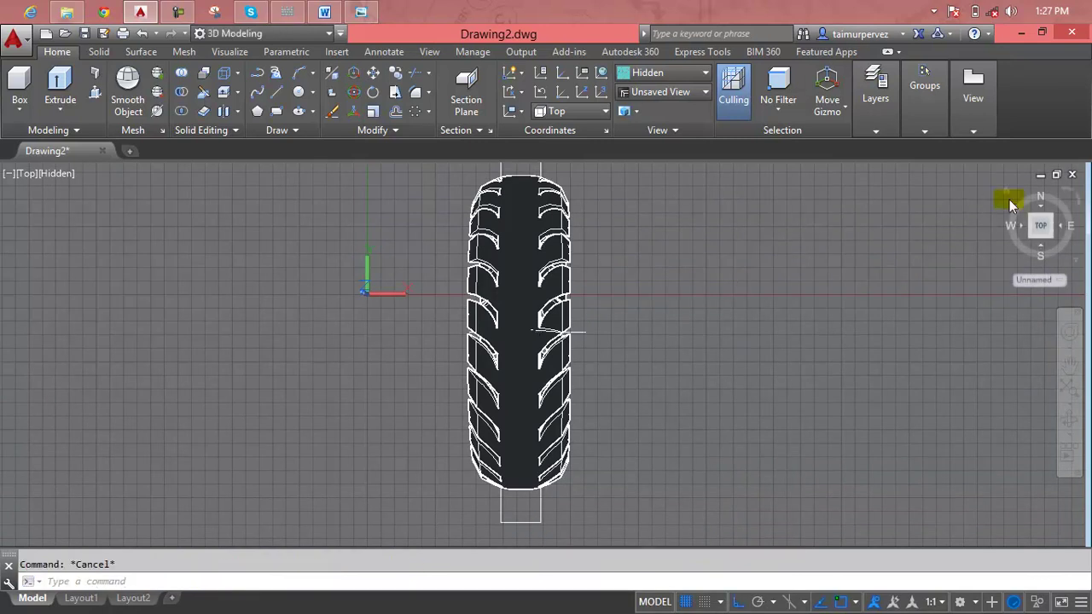
left_click(1012, 198)
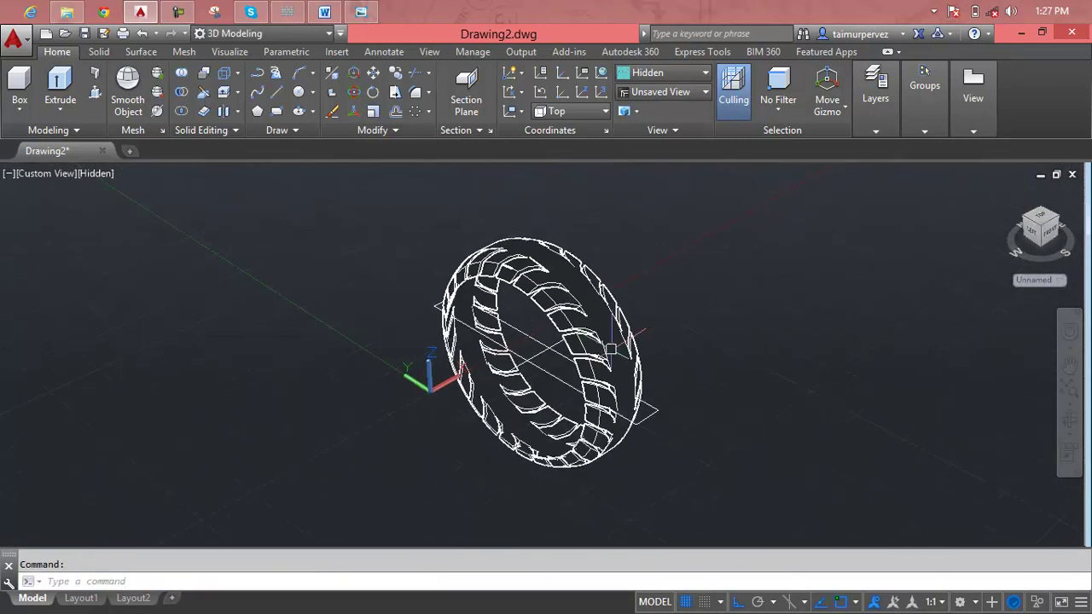
Move the rectangle up above the tire with the move gizmo
left_click(553, 375)
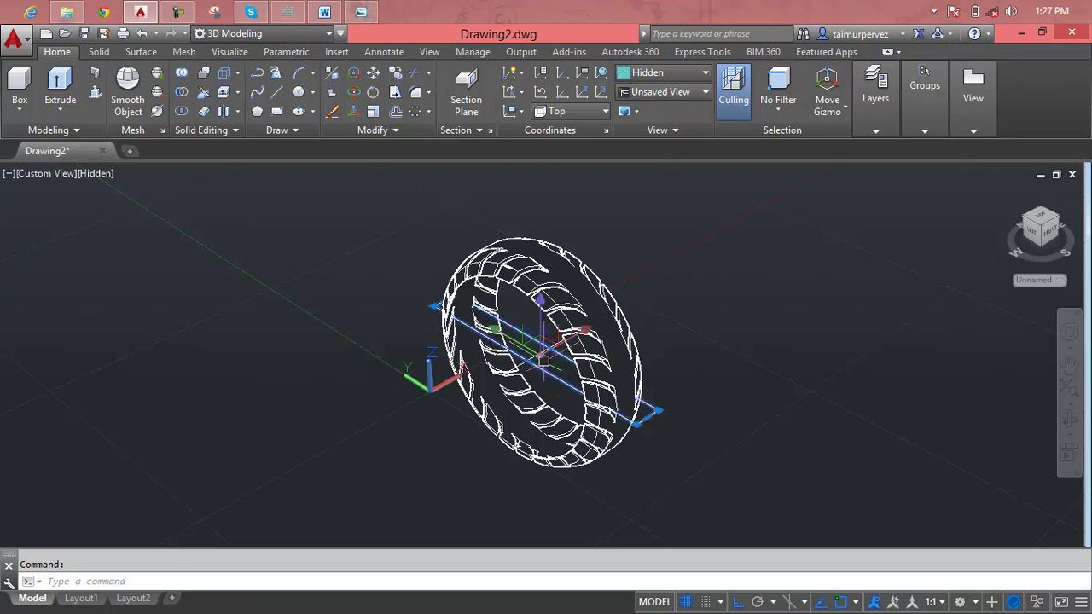
left_click(541, 312)
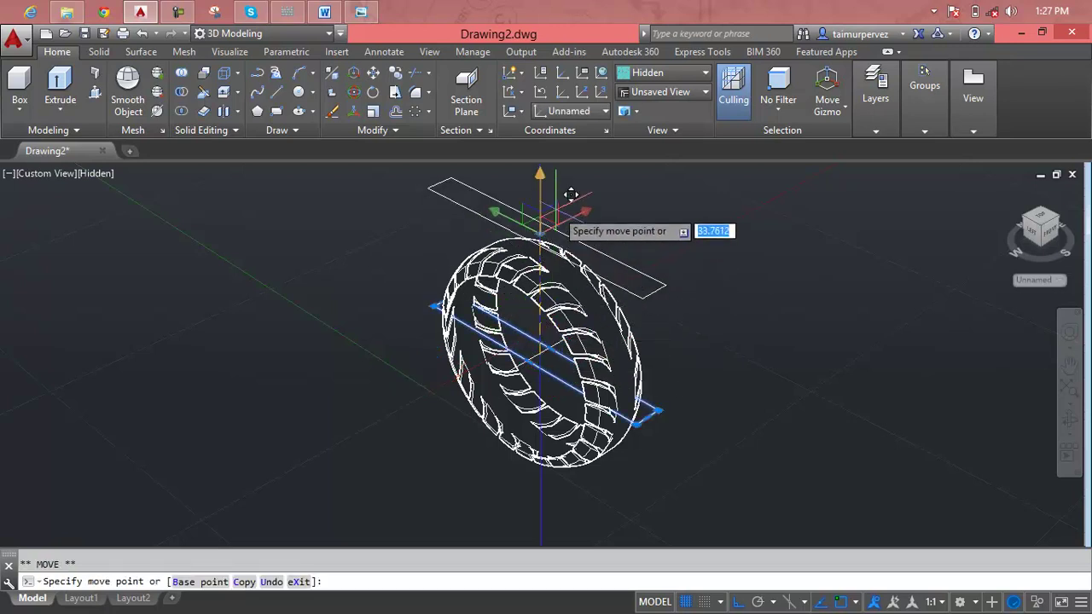
left_click(571, 177)
key("Escape")
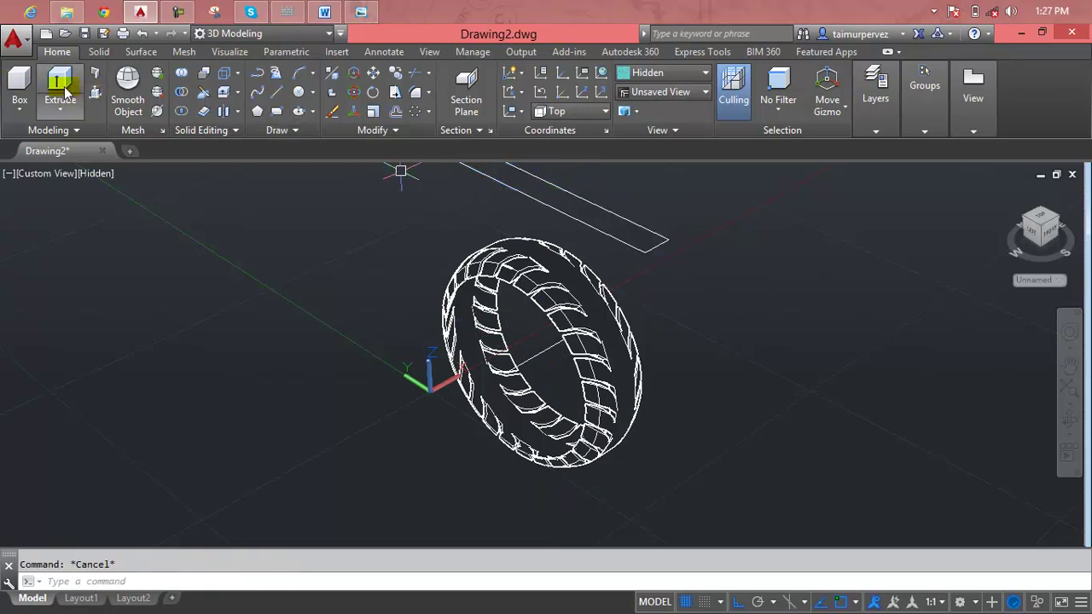
Extrude the rectangle downward into a thin upright slab passing through the tire
left_click(62, 94)
left_click(602, 221)
left_click(603, 234)
left_click(605, 236)
key("Return")
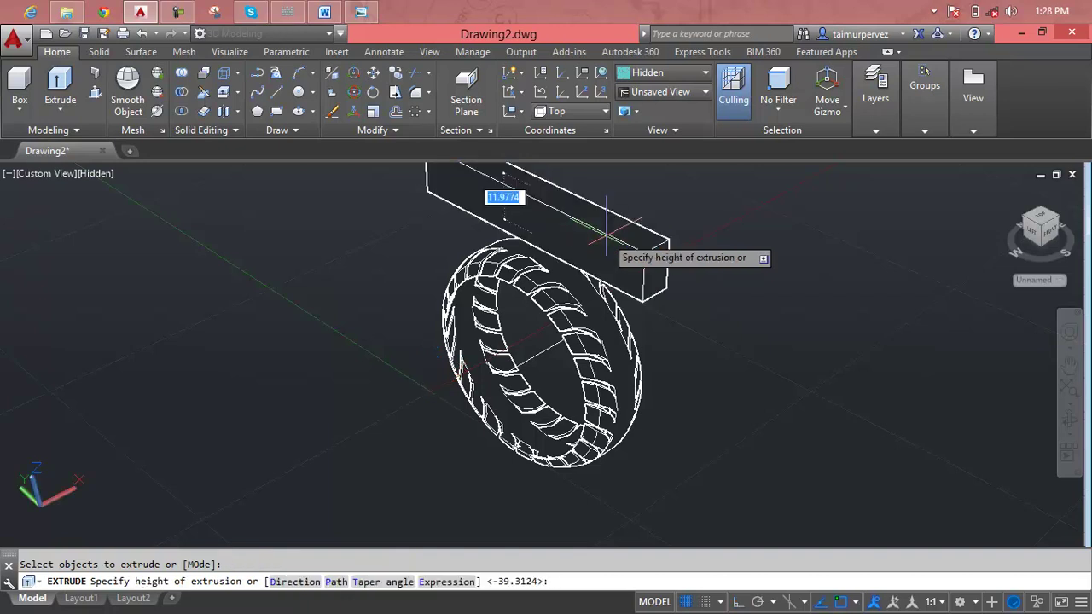
mouse_move(599, 374)
middle_mouse_down("shift")
mouse_move(611, 357)
mouse_move(595, 396)
mouse_move(603, 371)
middle_mouse_up("shift")
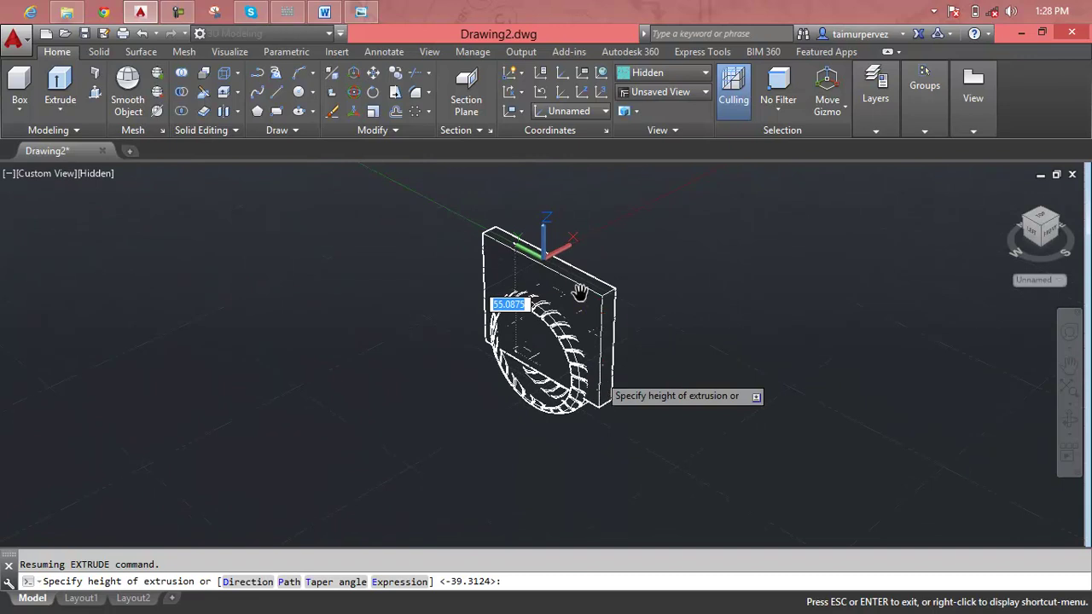
key("Escape")
key("Escape")
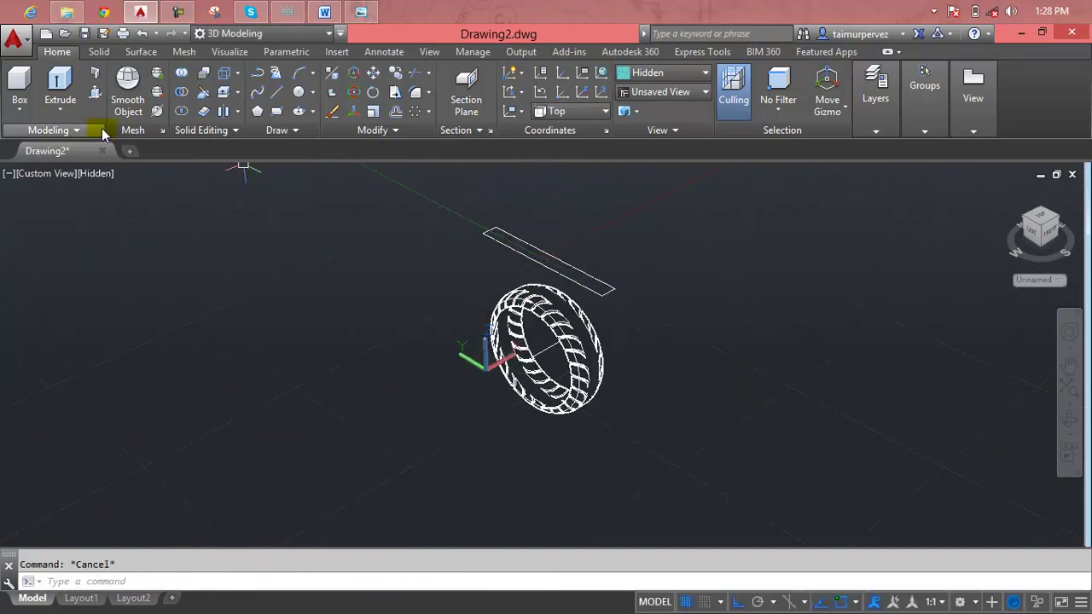
left_click(60, 86)
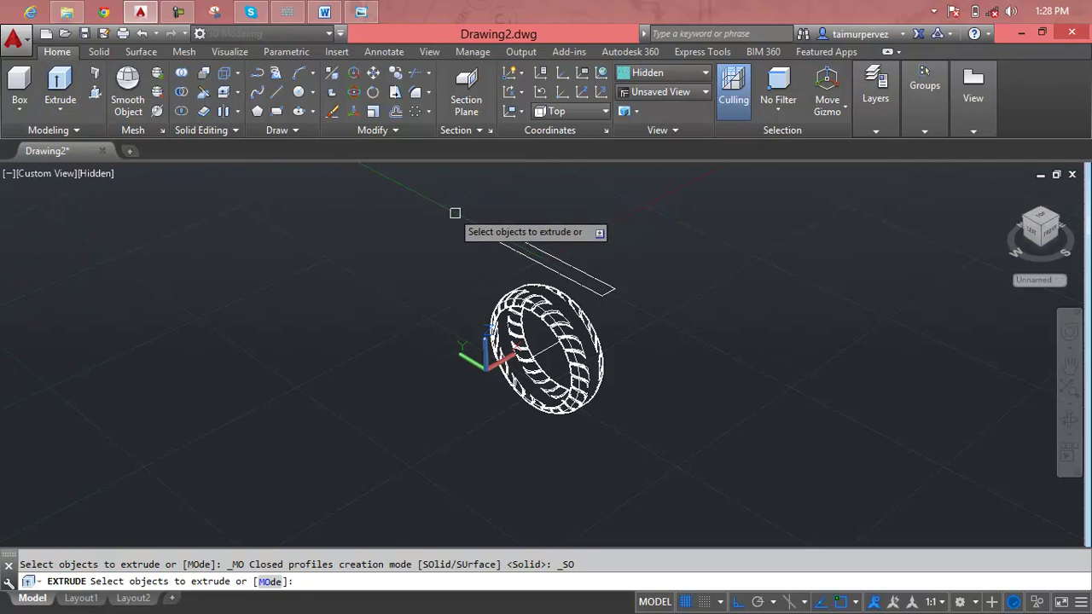
left_click(510, 243)
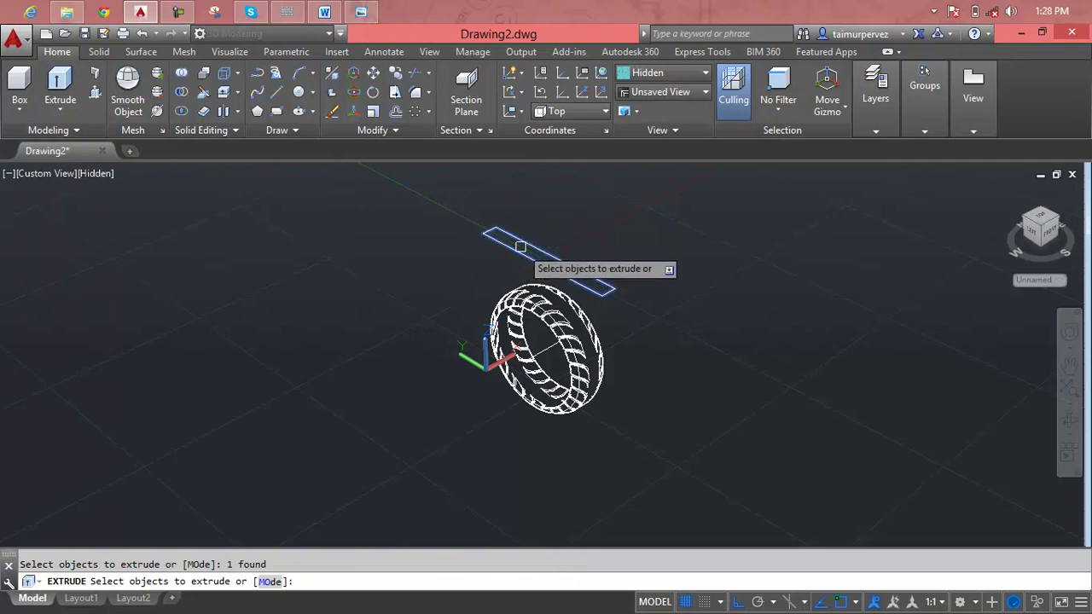
key("Return")
left_click(528, 445)
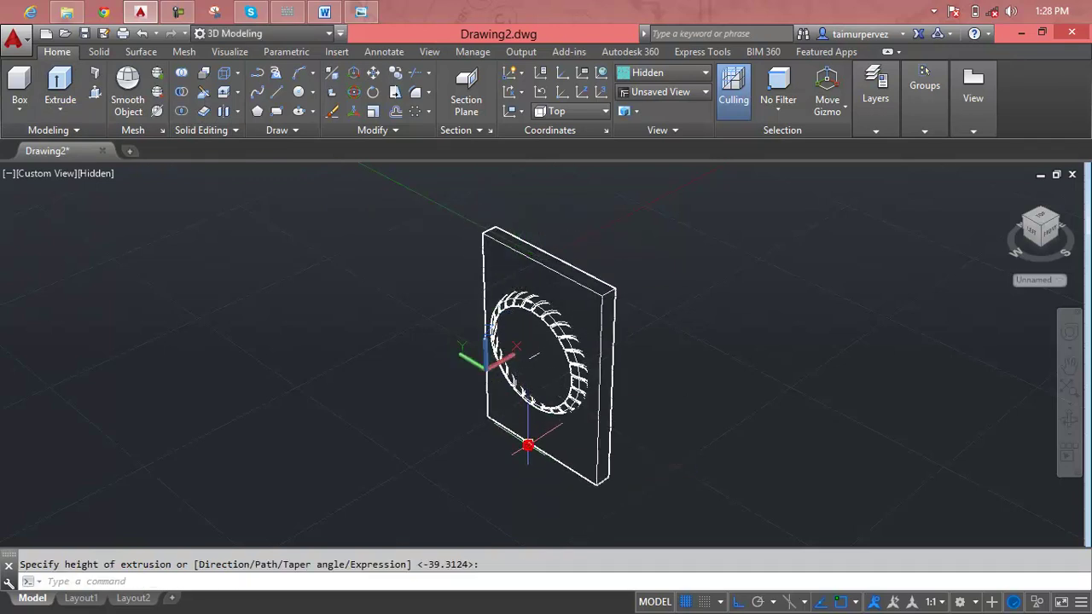
key("Escape")
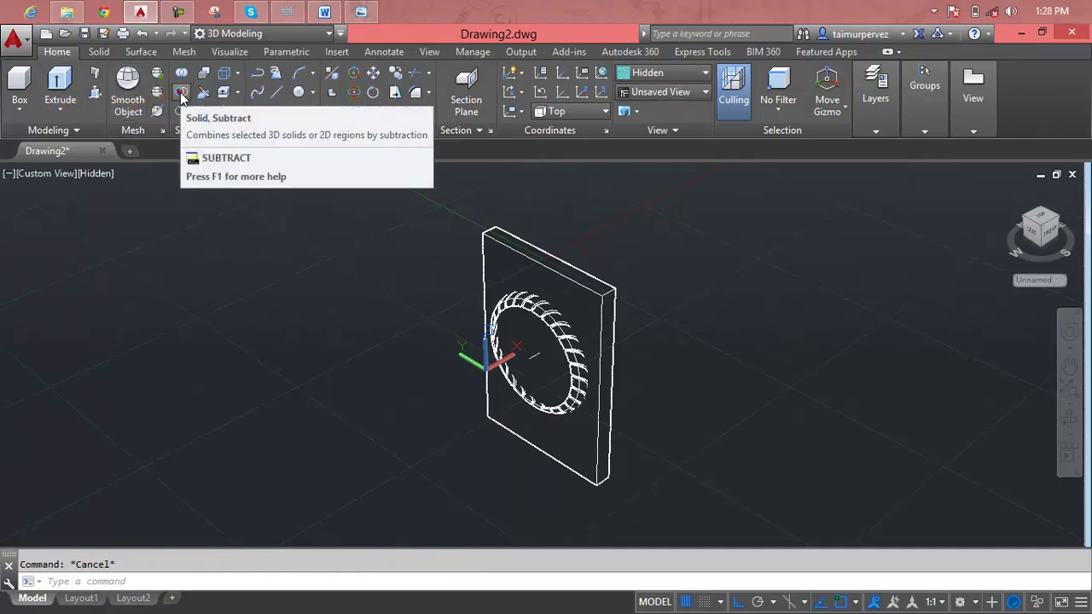
Subtract the upright slab from the grooved tire, splitting it into two halves
left_click(182, 94)
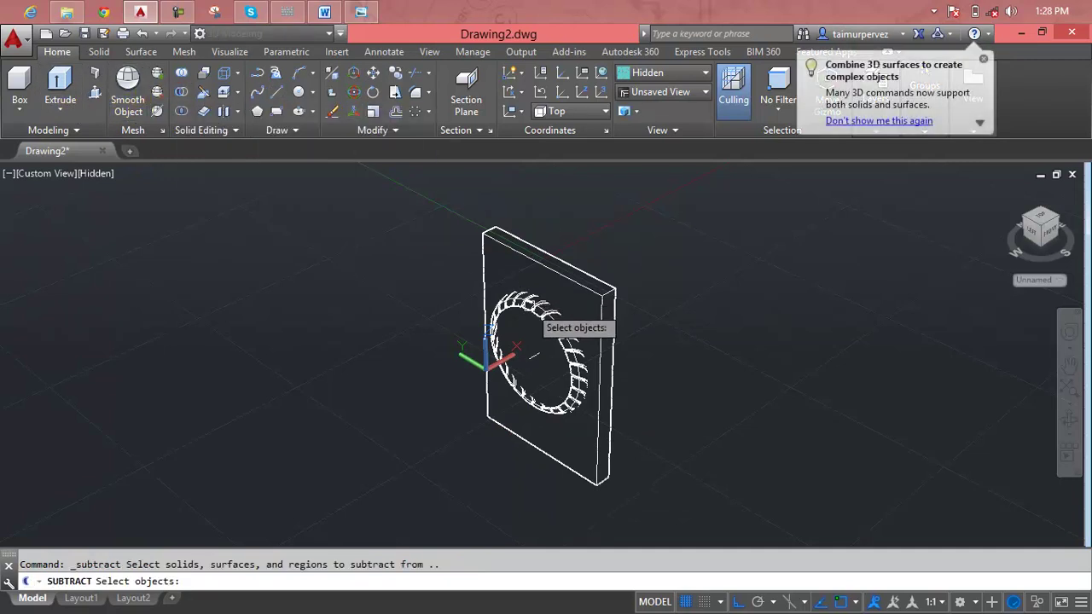
left_click(530, 307)
key("Return")
left_click(558, 293)
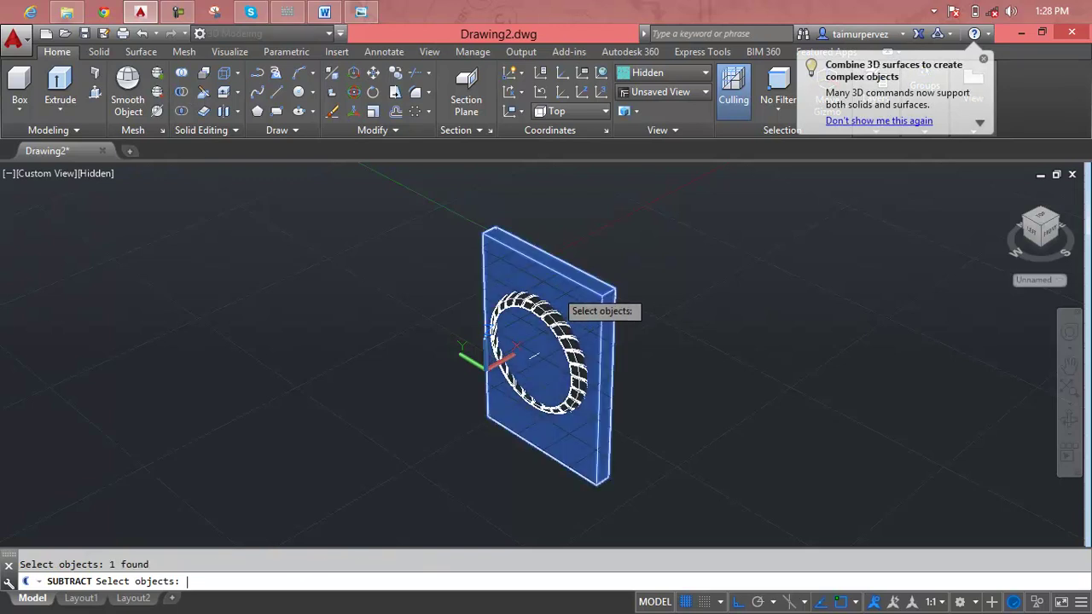
key("Return")
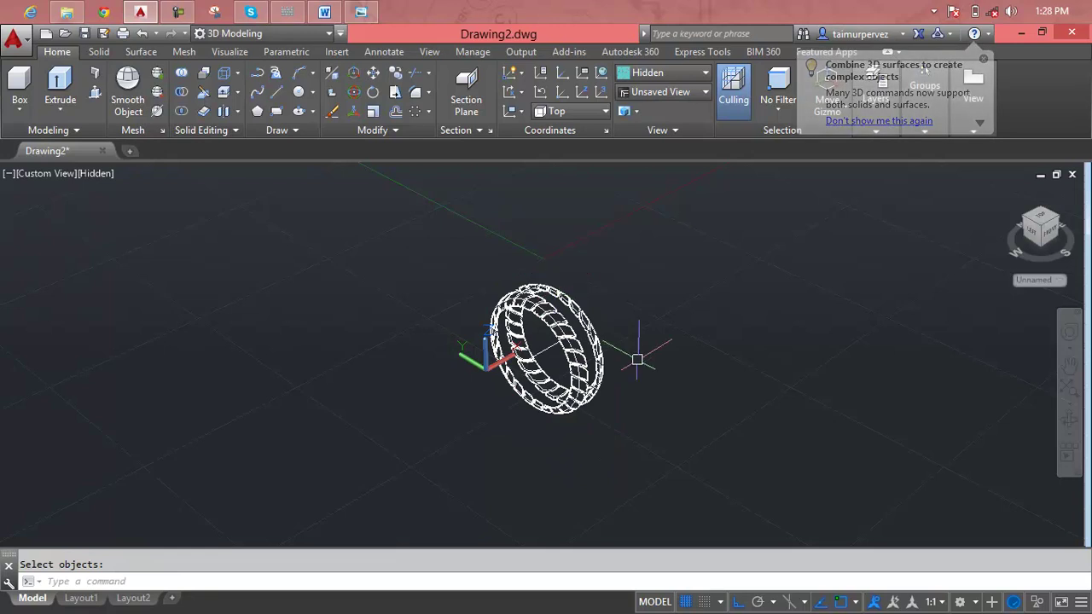
Orbit to inspect the cut ring, then view it straight from the Top
mouse_move(671, 391)
middle_mouse_down("shift")
mouse_move(589, 439)
mouse_move(566, 378)
mouse_move(600, 312)
mouse_move(678, 314)
mouse_move(702, 383)
mouse_move(690, 471)
mouse_move(663, 492)
mouse_move(713, 406)
mouse_move(705, 381)
middle_mouse_up("shift")
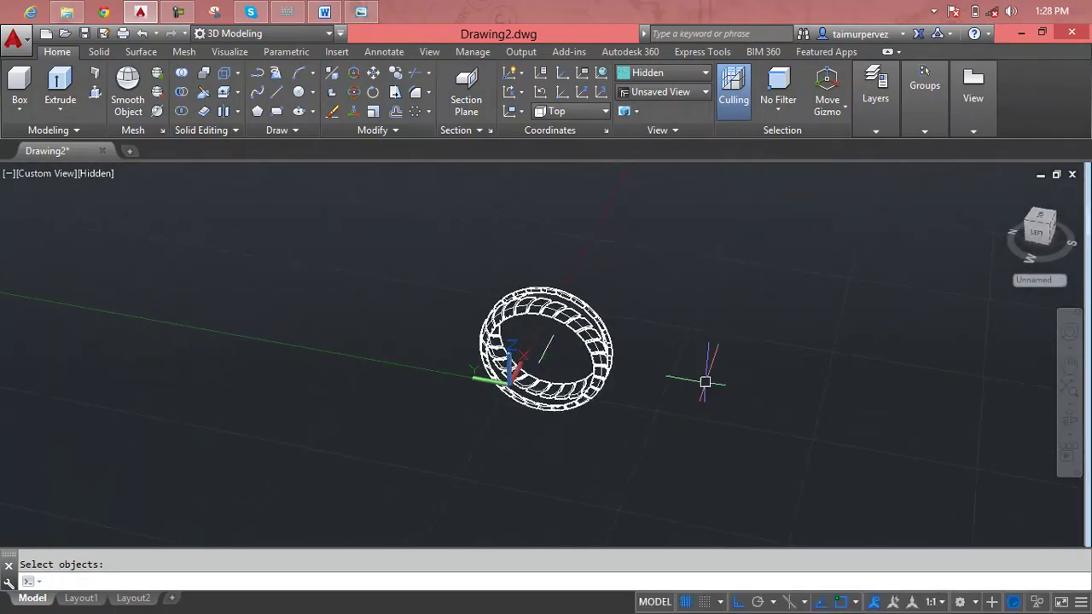
scroll(633, 344, "up", 2)
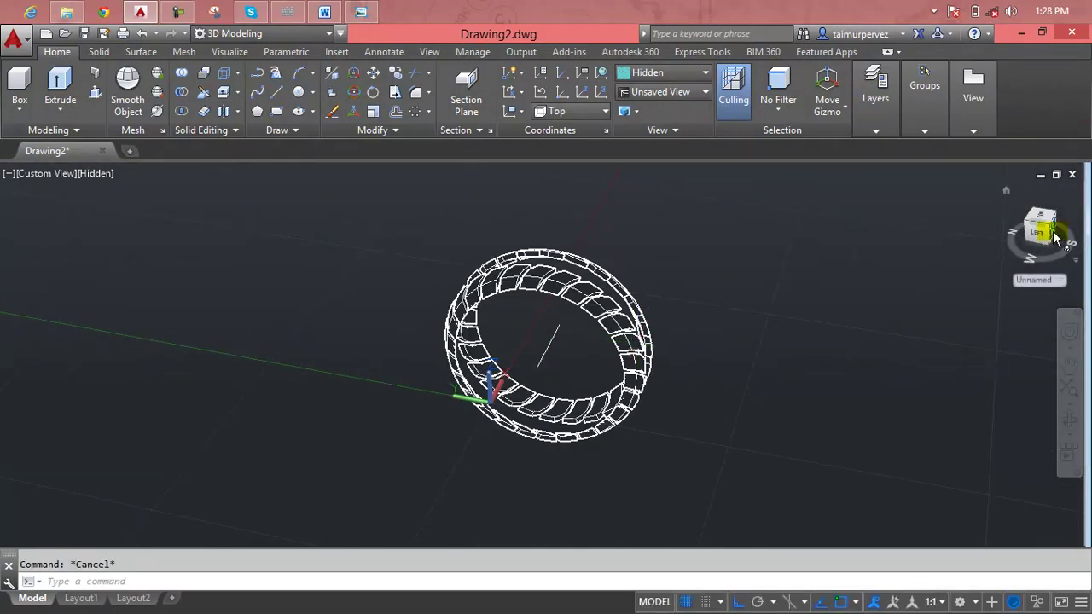
left_click(34, 177)
left_click(67, 213)
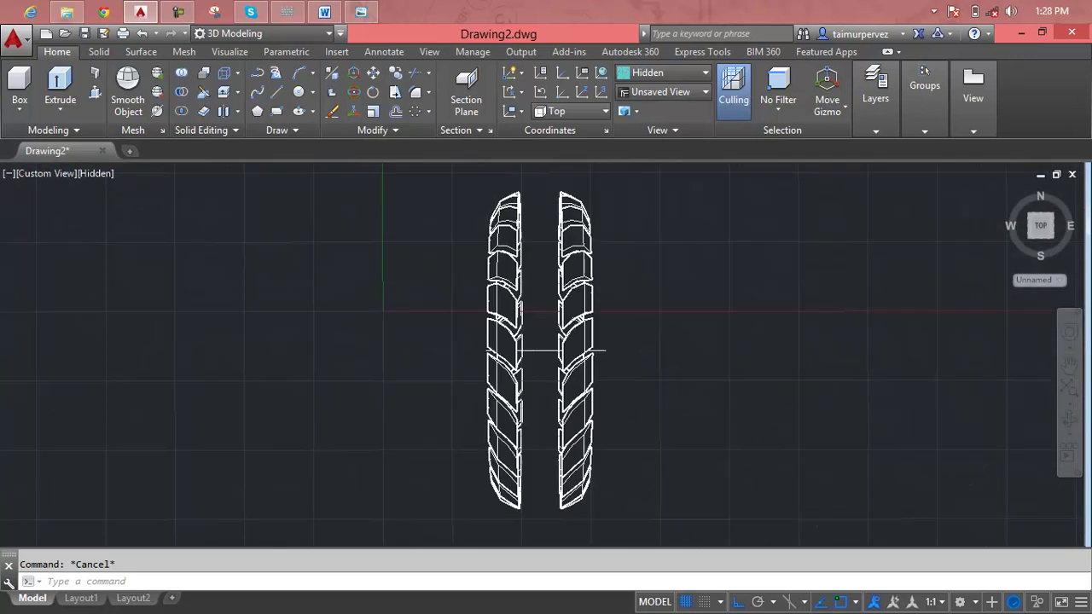
Turn Layer1 on and Layer2 off in the Layers panel
left_click(884, 102)
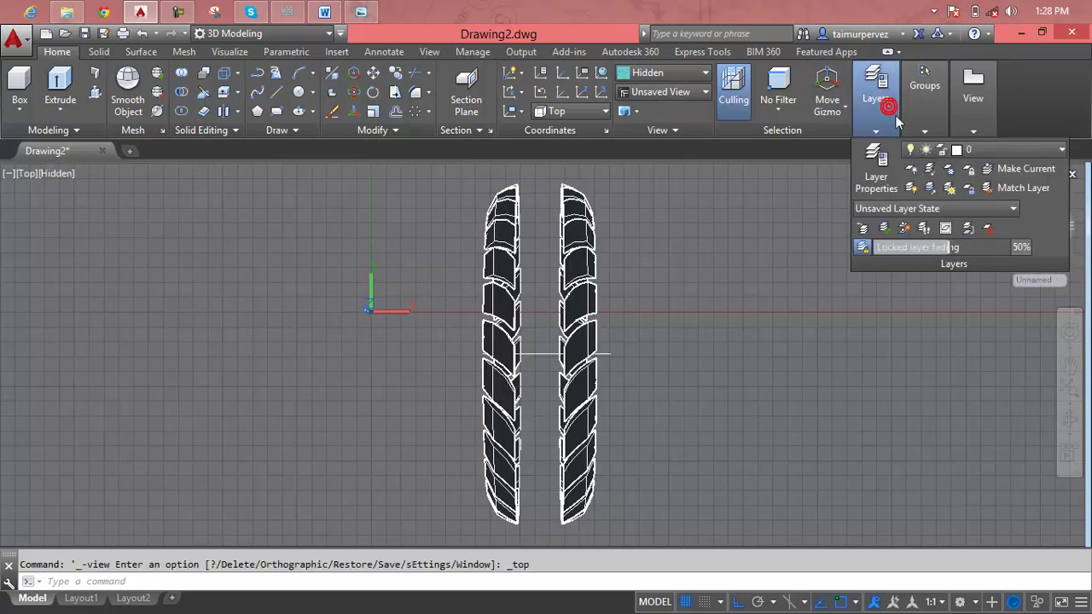
left_click(1007, 150)
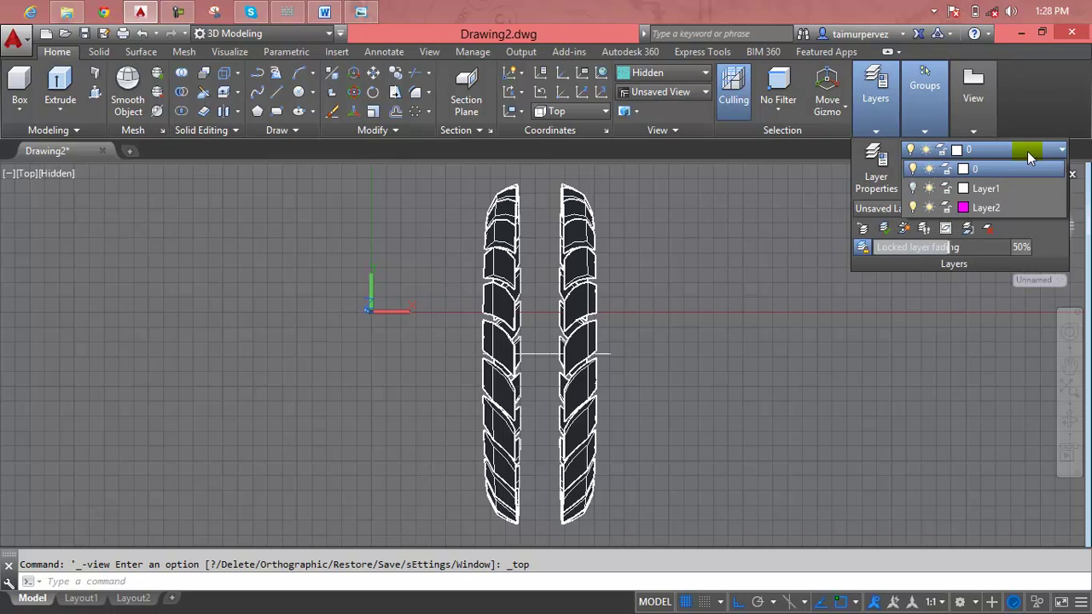
left_click(913, 188)
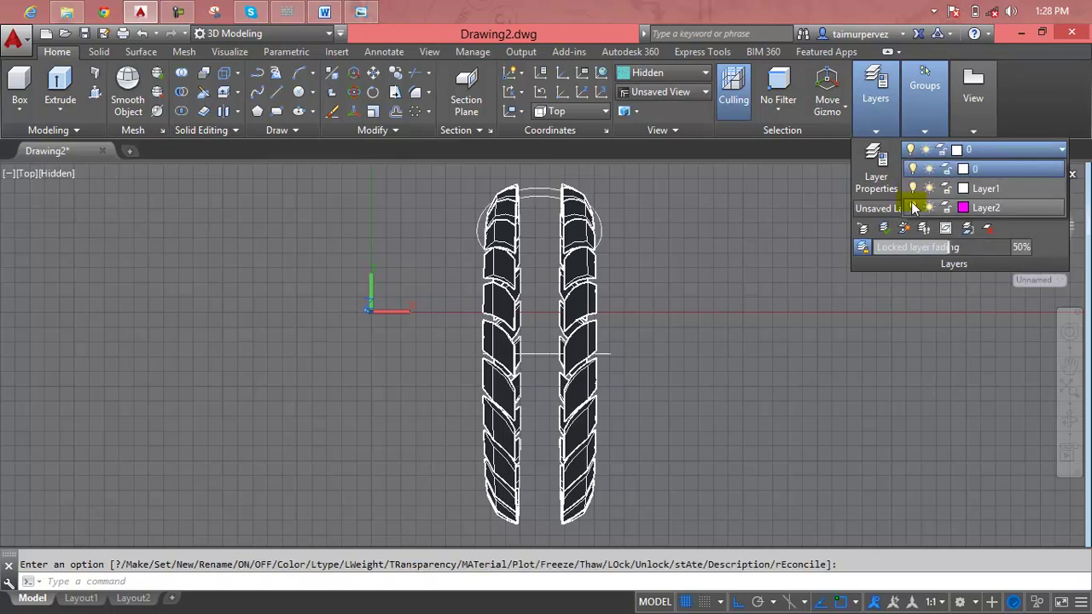
left_click(913, 208)
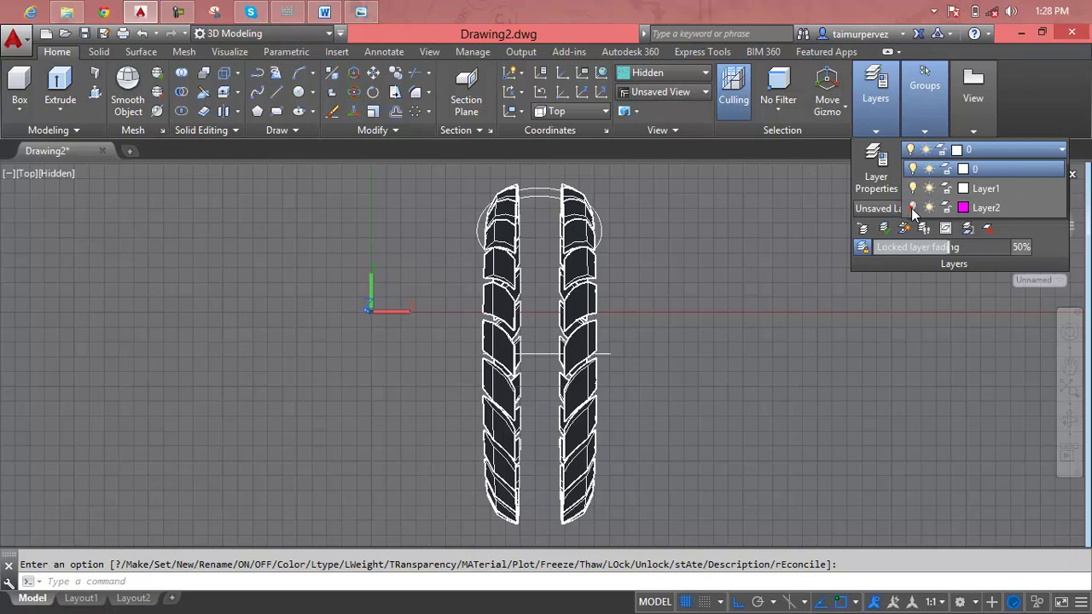
key("Escape")
Move the tire halves onto hidden Layer2, leaving the profile and axis line visible
left_click(578, 305)
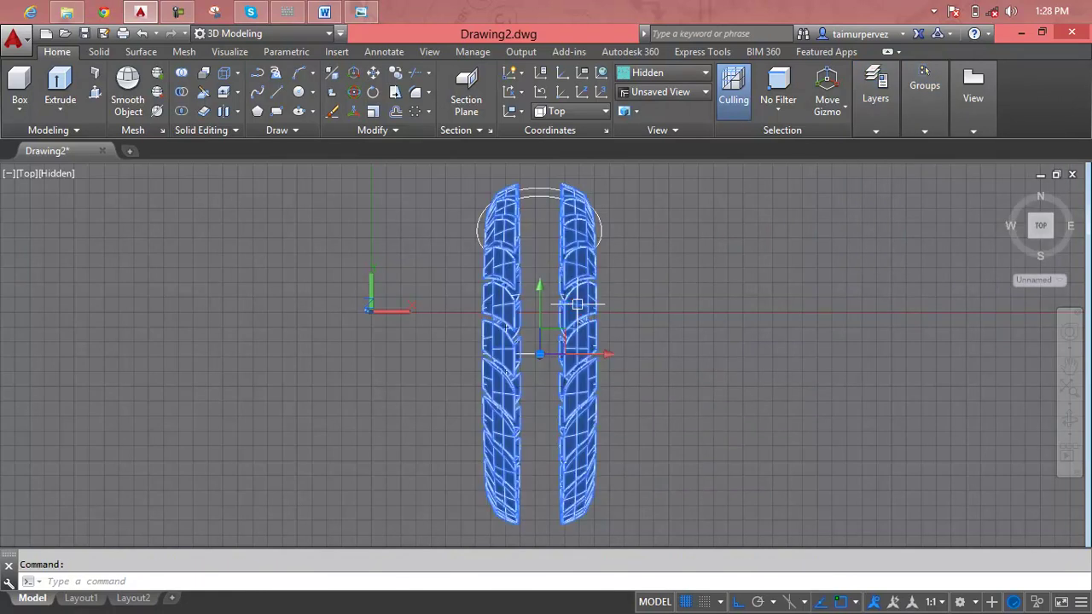
left_click(921, 121)
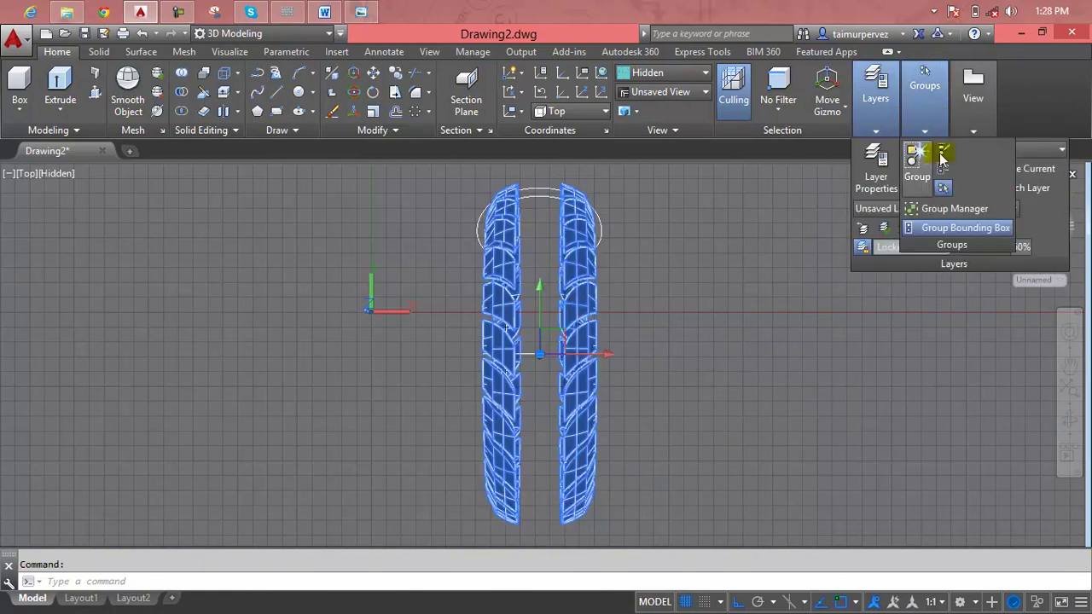
left_click(1058, 151)
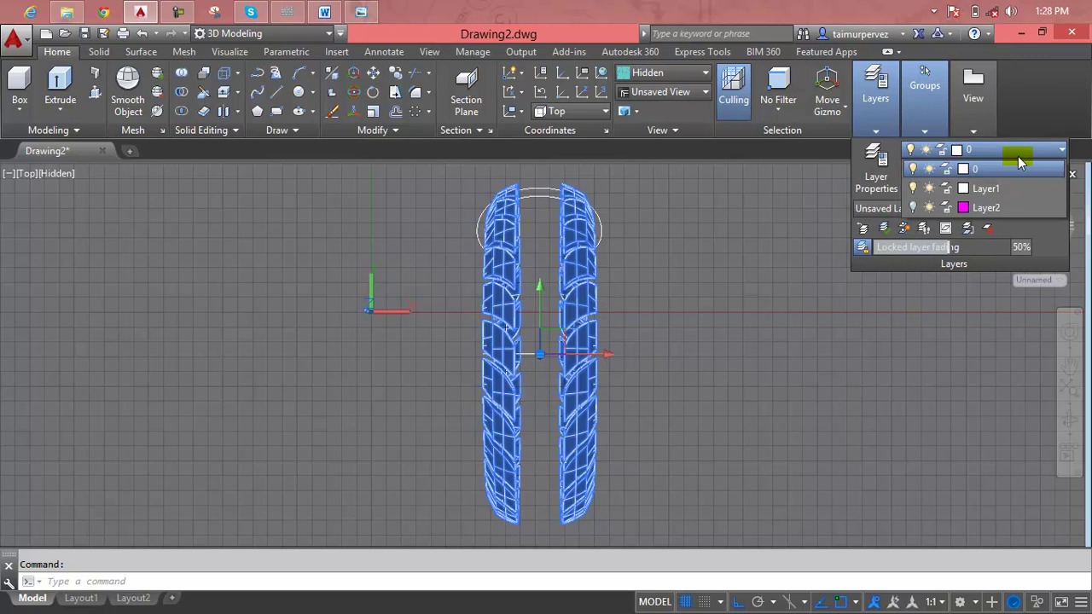
left_click(983, 209)
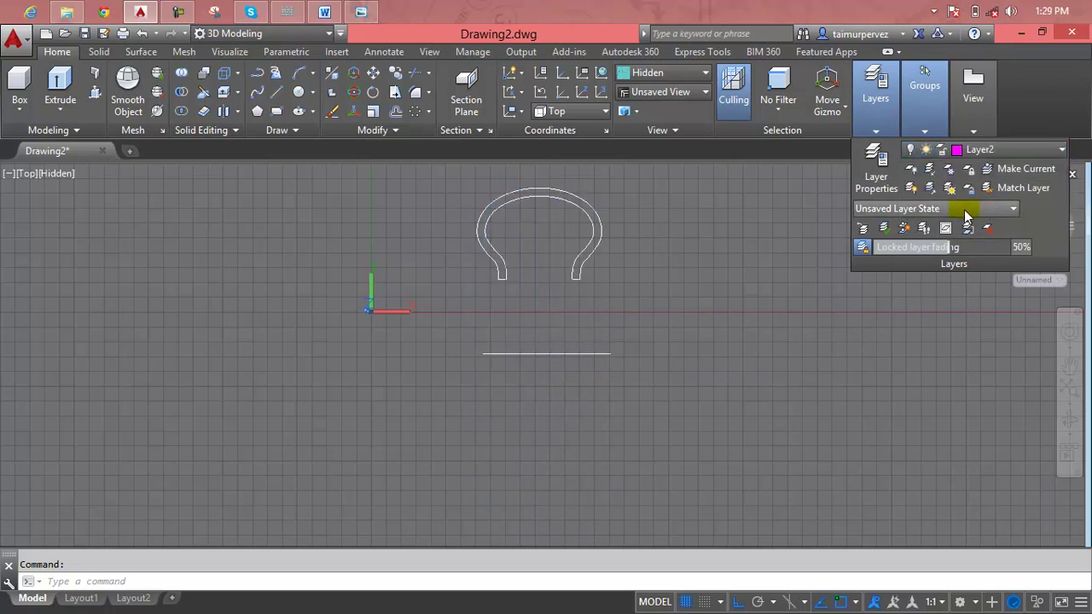
left_click(645, 341)
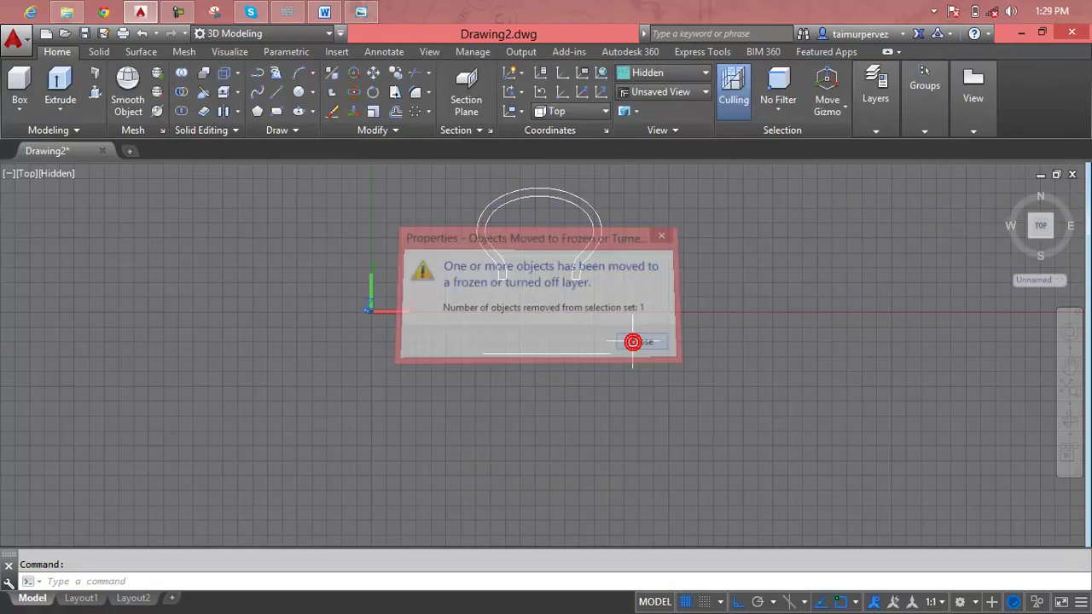
left_click(588, 225)
right_click(589, 213)
key("Escape")
key("Escape")
middle_click_drag(609, 204, 612, 264)
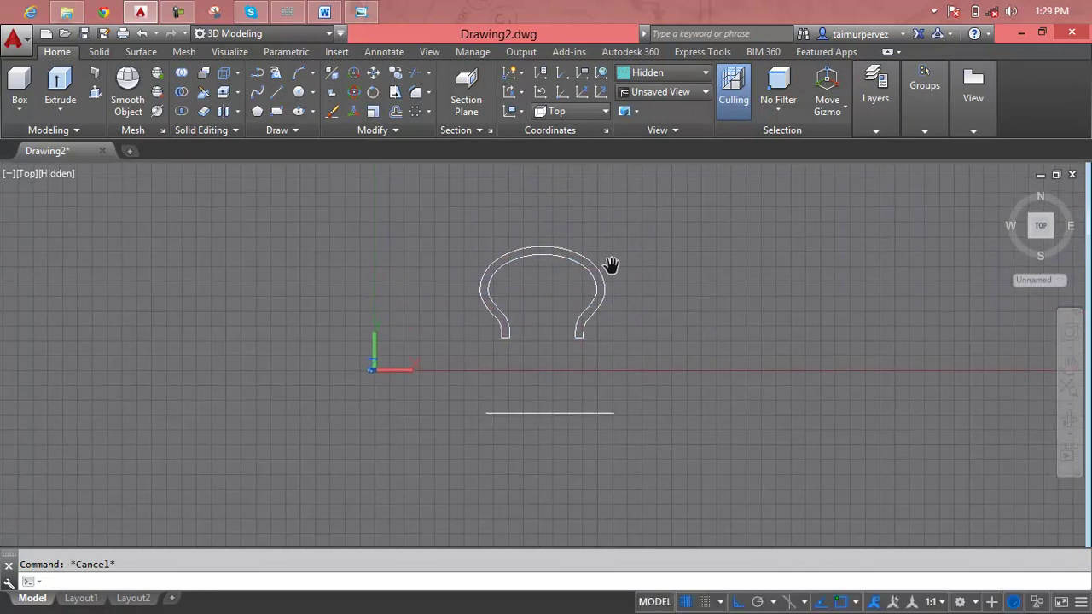
Revolve the horseshoe profile a full 360° about the horizontal axis line into a solid
left_click(60, 108)
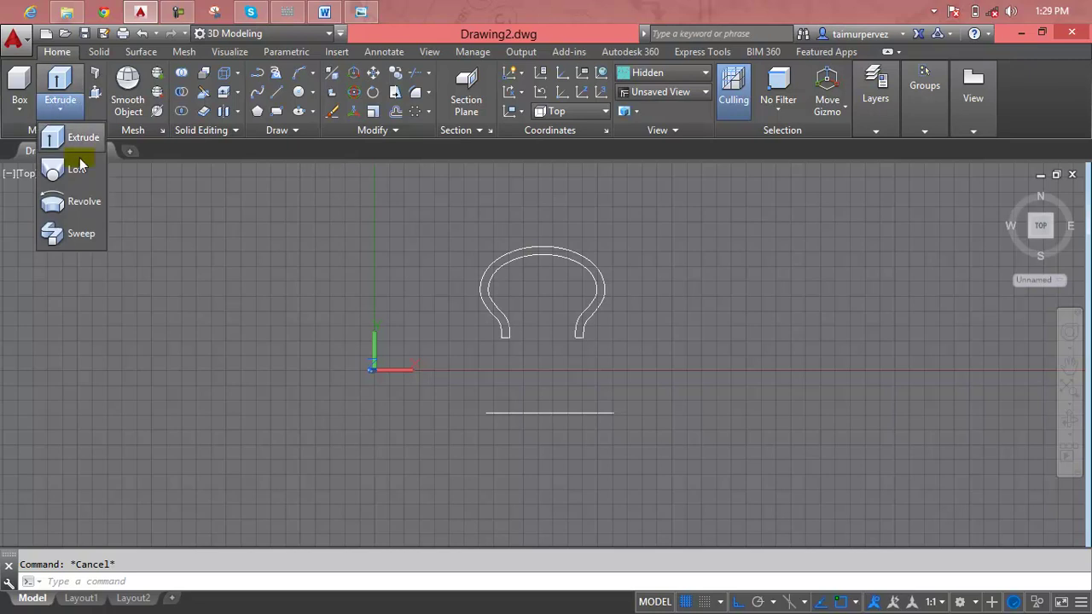
left_click(81, 202)
left_click(630, 226)
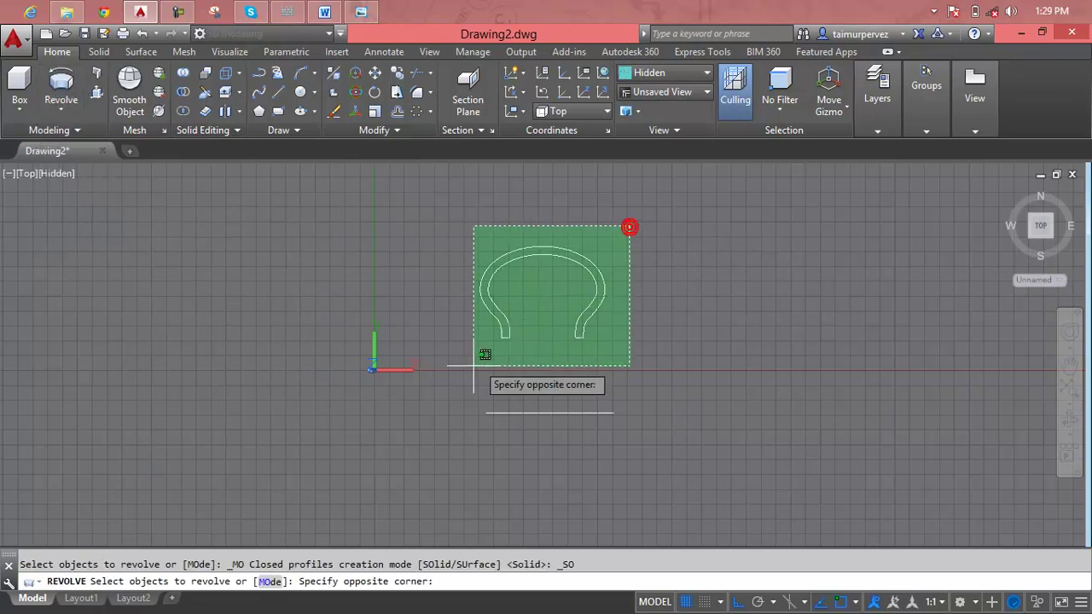
left_click(482, 348)
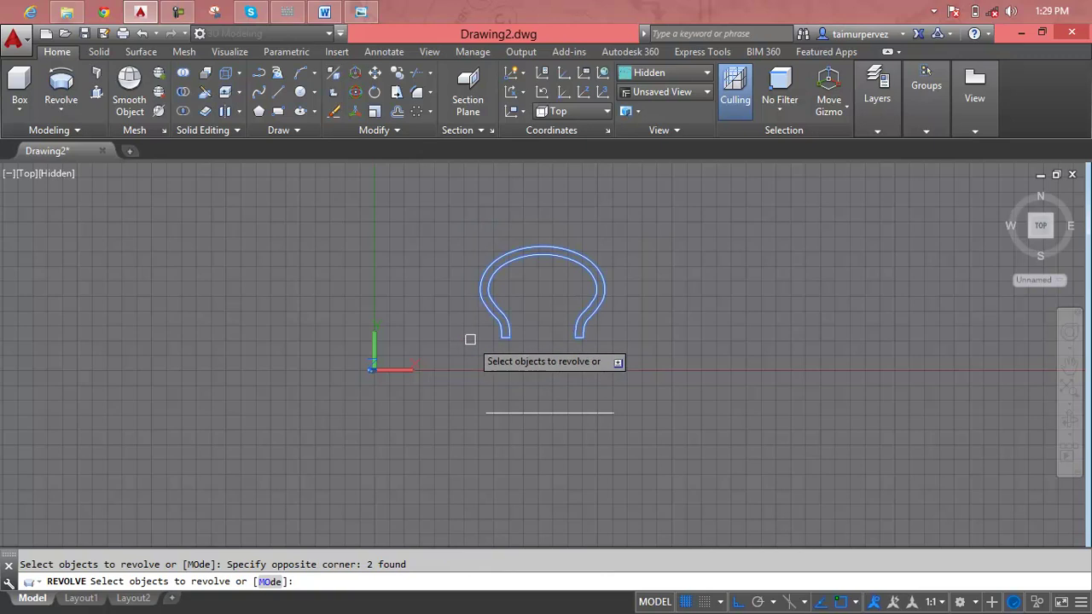
key("Return")
left_click(484, 413)
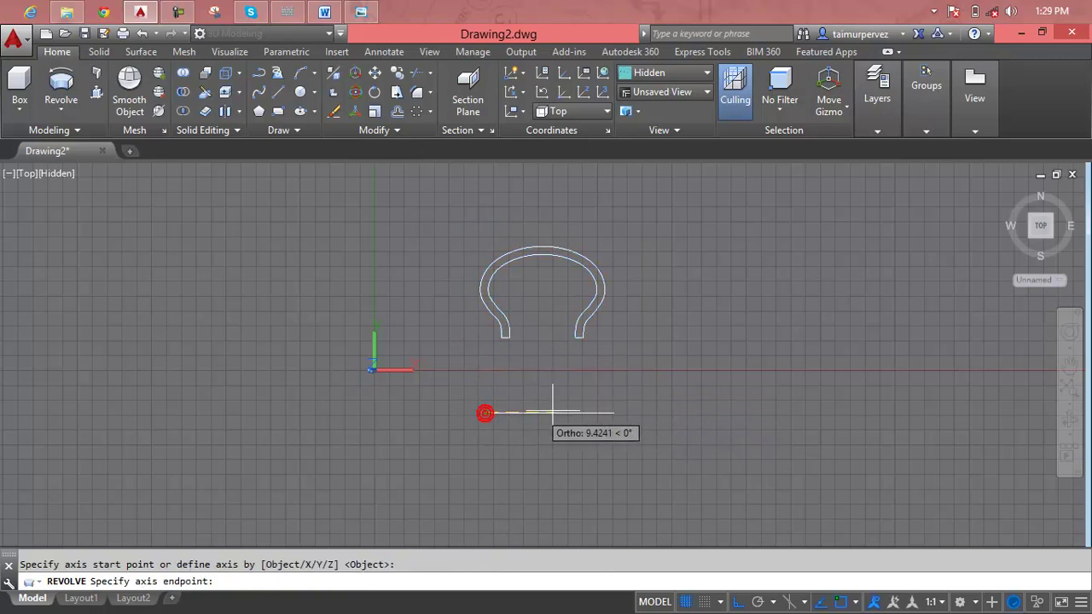
left_click(613, 413)
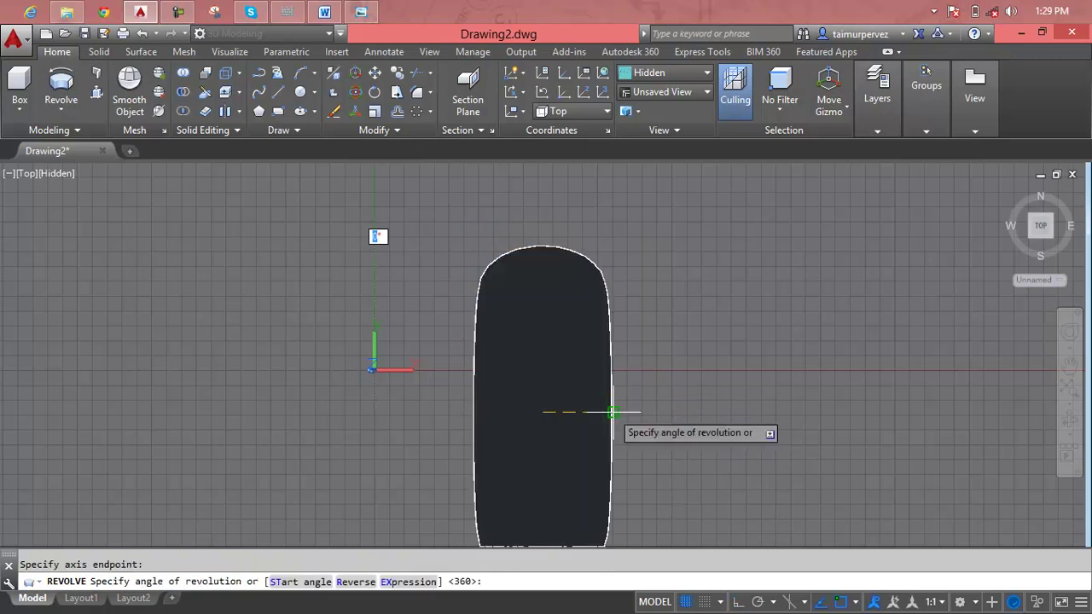
key("Escape")
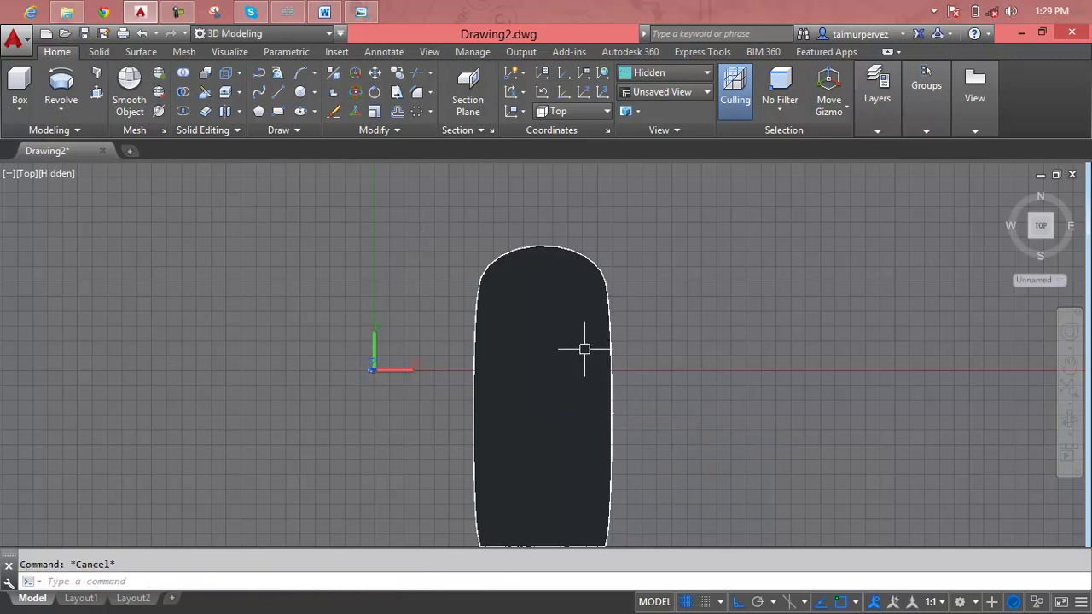
middle_click_drag(585, 349, 699, 257, "shift")
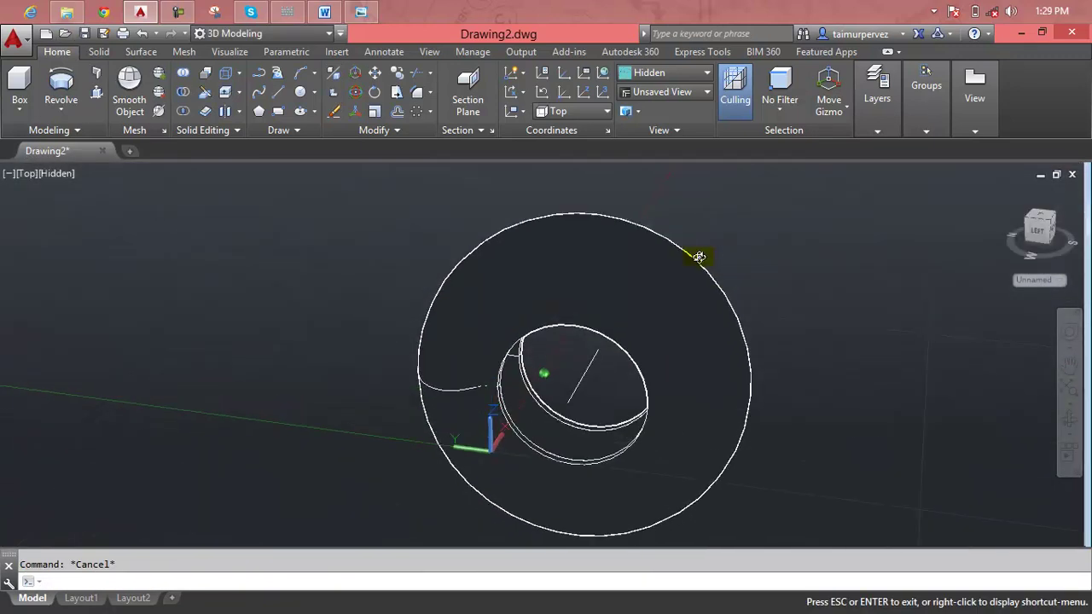
Erase the leftover curve and the axis line
left_click(470, 392)
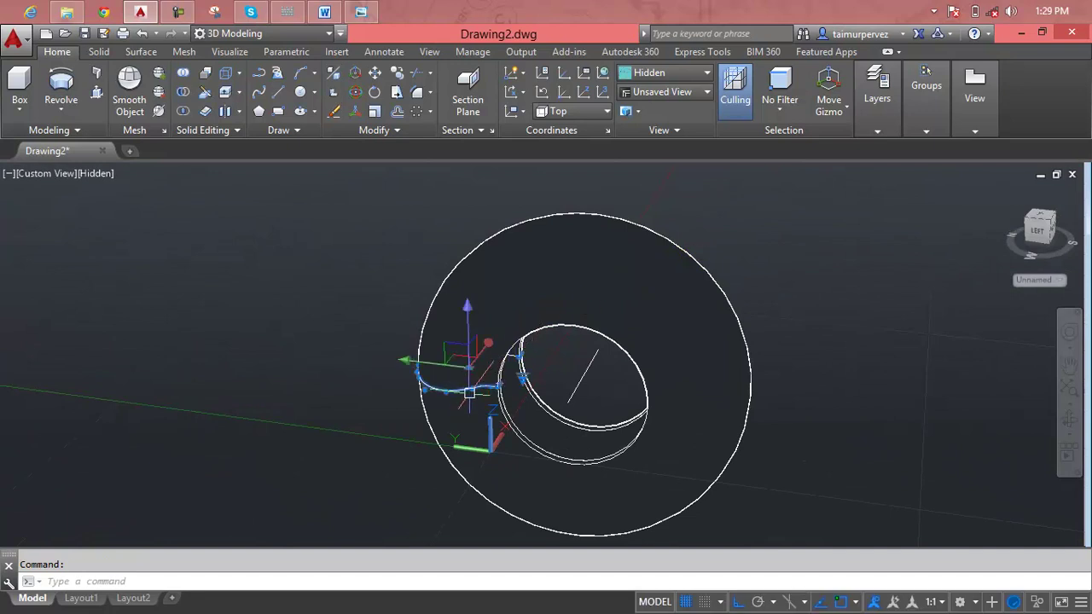
mouse_move(471, 389)
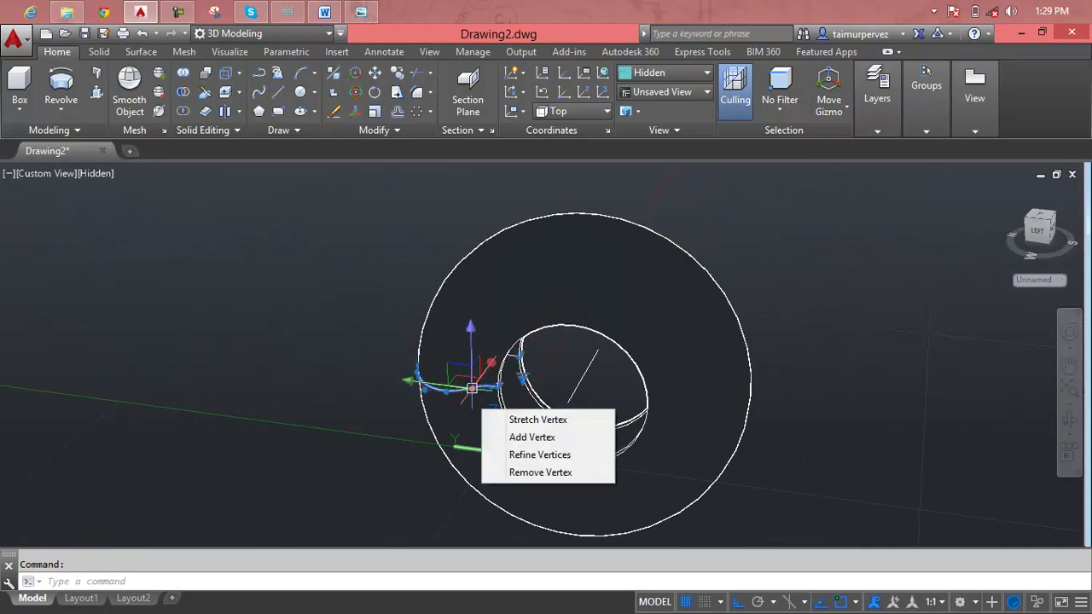
key("Delete")
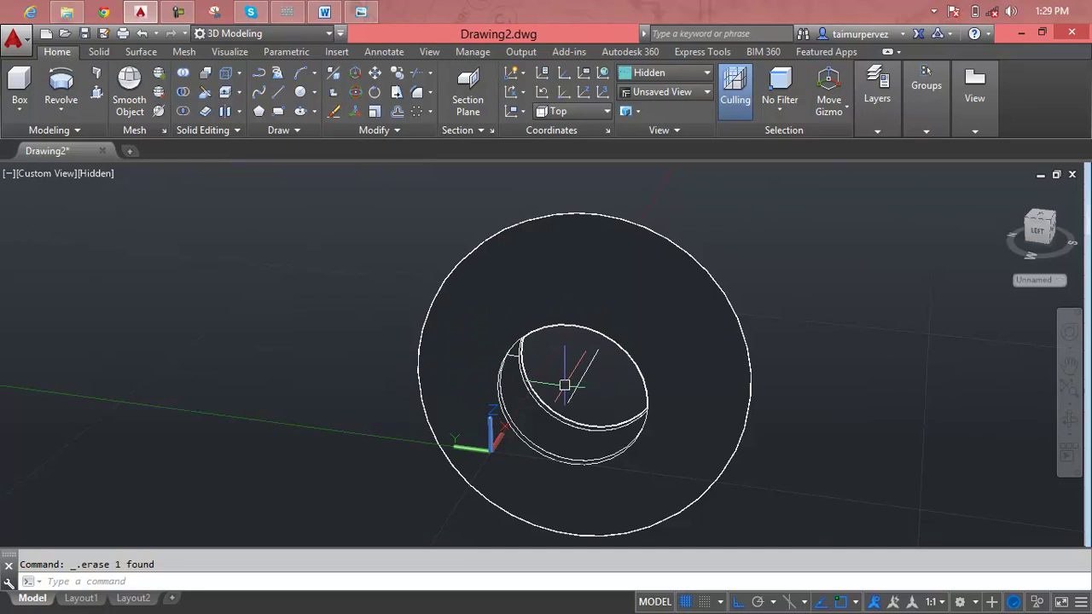
left_click(576, 389)
key("Delete")
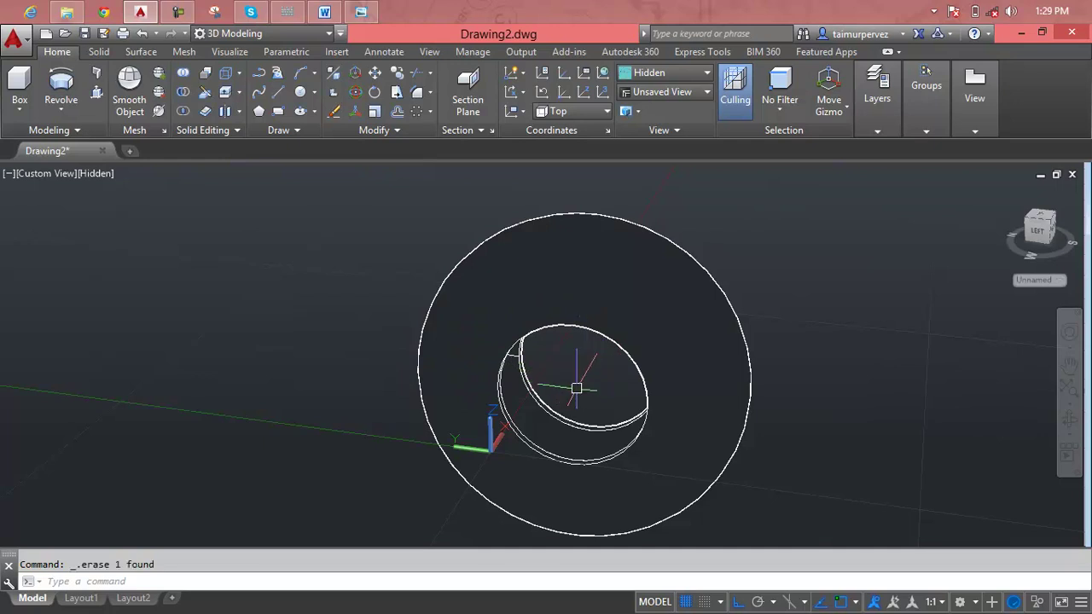
Turn Layer2 back on to show the magenta tread, and tilt the view to the side
left_click(870, 126)
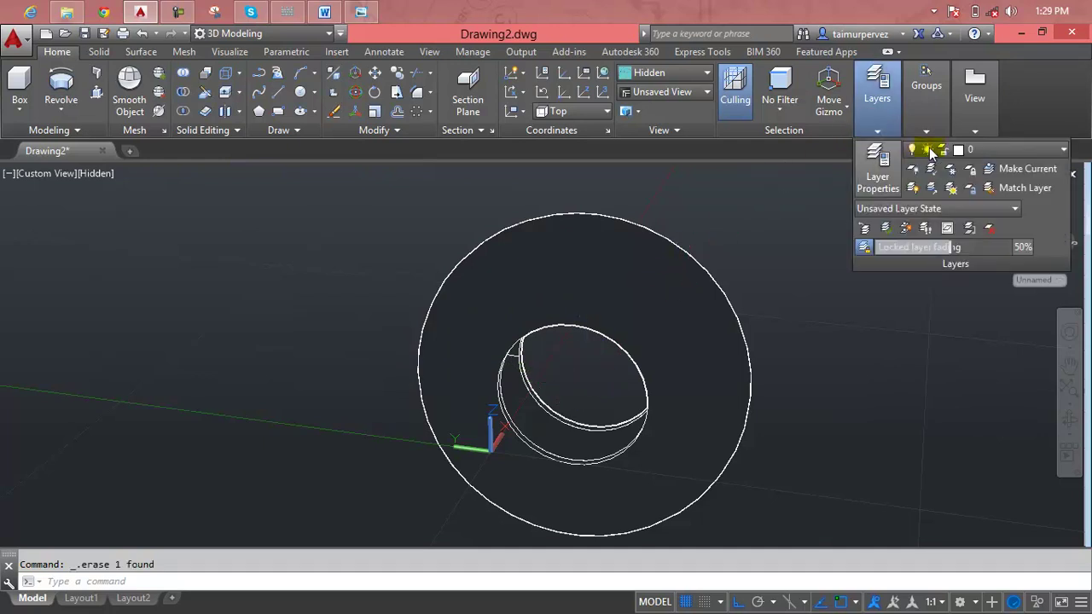
left_click(983, 149)
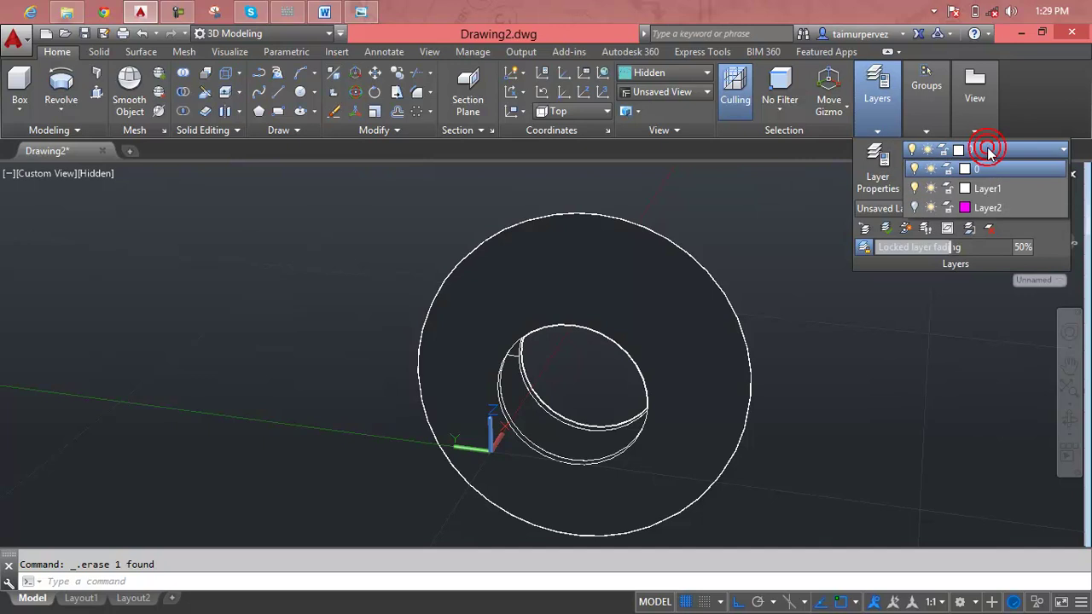
left_click(913, 209)
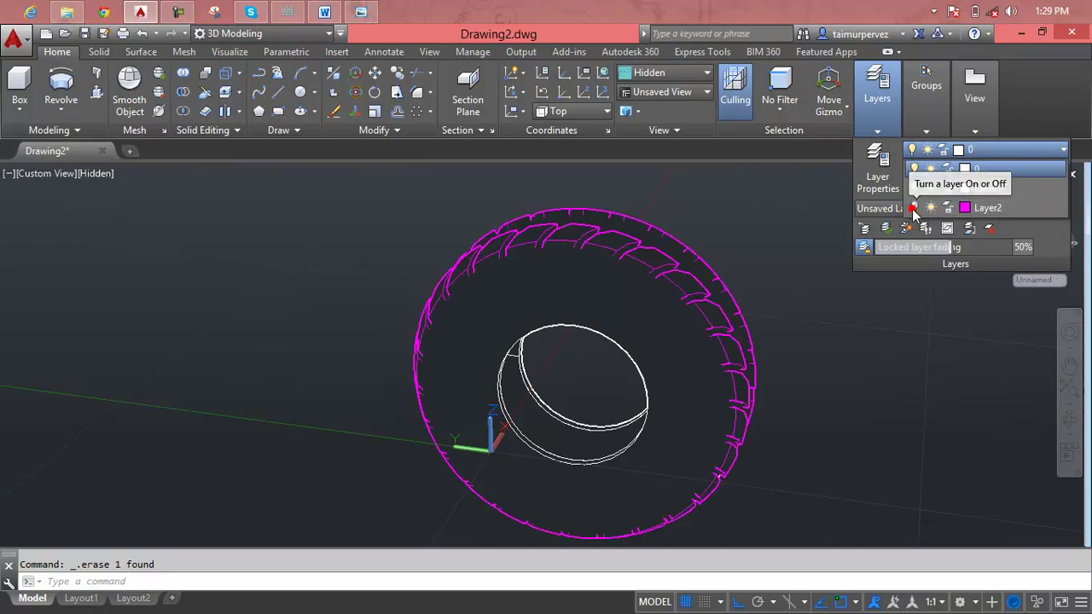
left_click(770, 259)
left_click(780, 207)
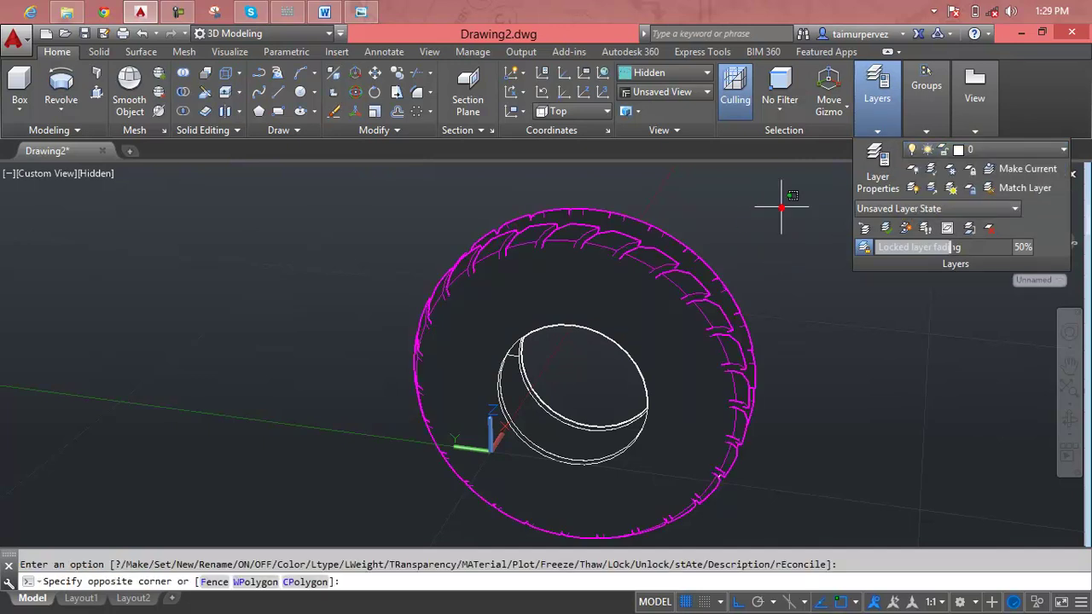
key("Escape")
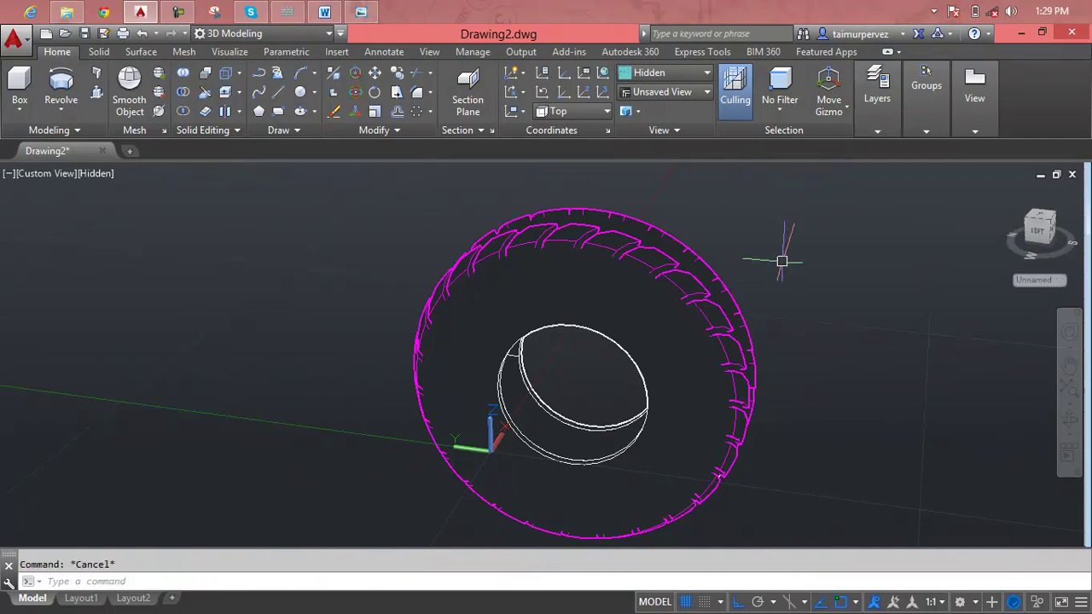
mouse_move(781, 262)
middle_mouse_down("shift")
mouse_move(726, 275)
mouse_move(622, 363)
mouse_move(520, 308)
middle_mouse_up("shift")
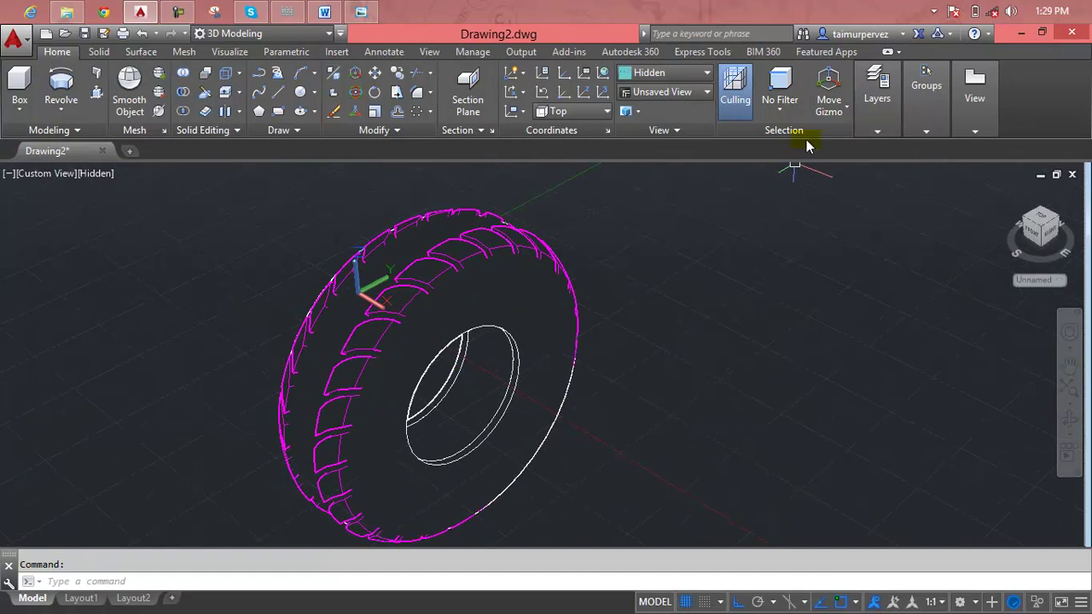
Delete the inner hub solid
left_click(510, 369)
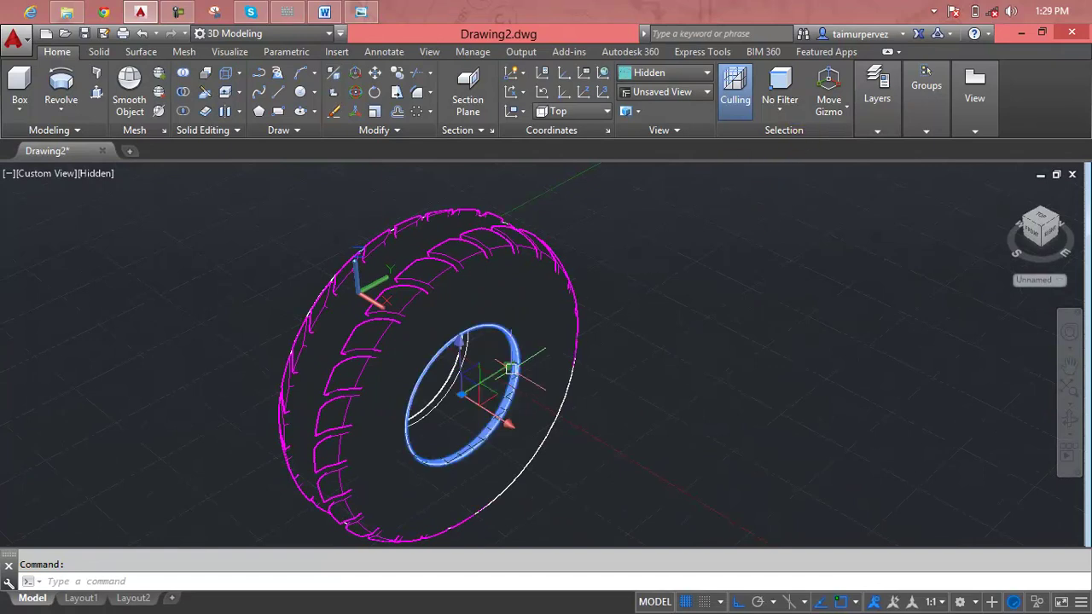
key("Delete")
left_click(516, 363)
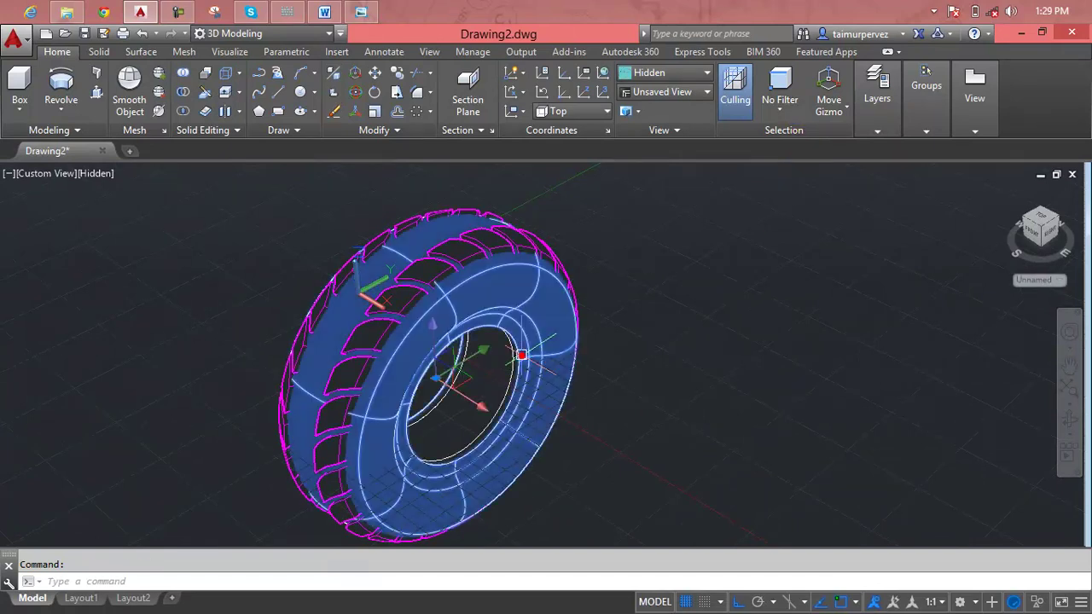
key("Escape")
left_click(516, 354)
key("Escape")
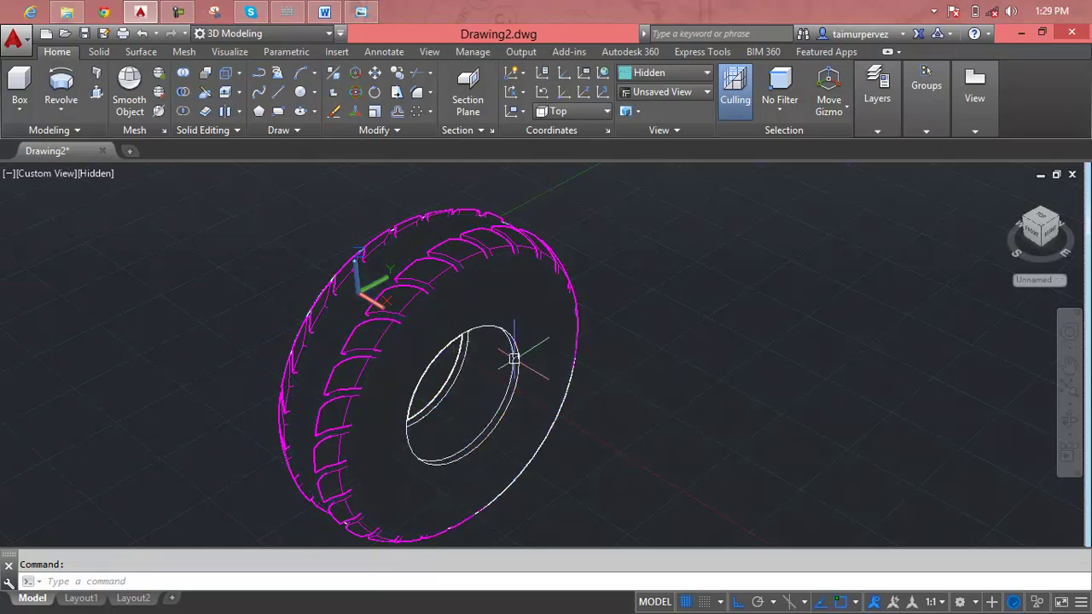
Switch to the Realistic visual style and turn the grid off with F7
left_click(855, 90)
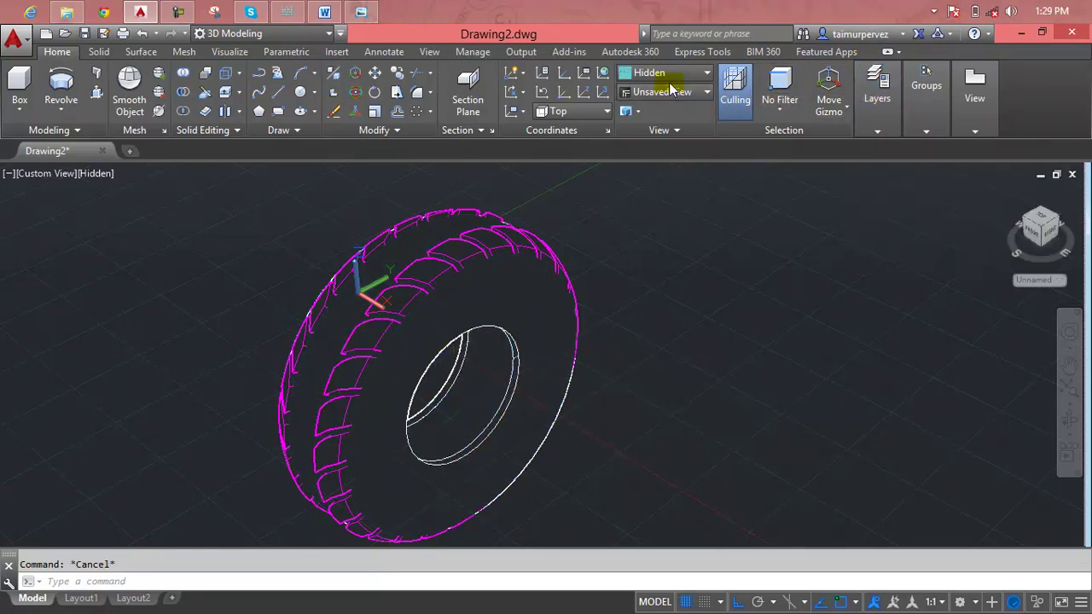
left_click(670, 73)
left_click(847, 115)
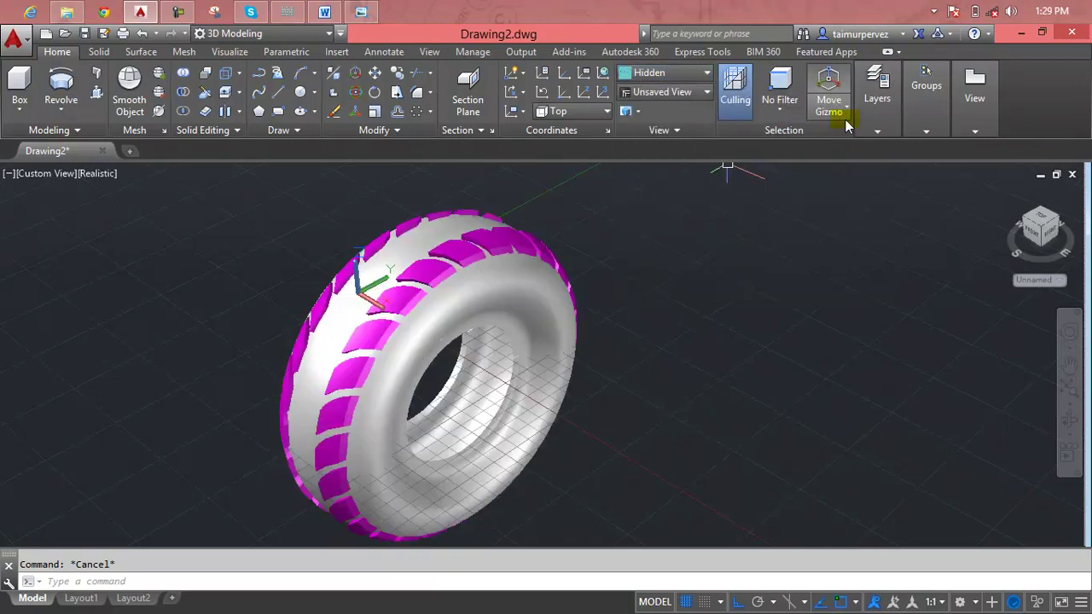
key("Escape")
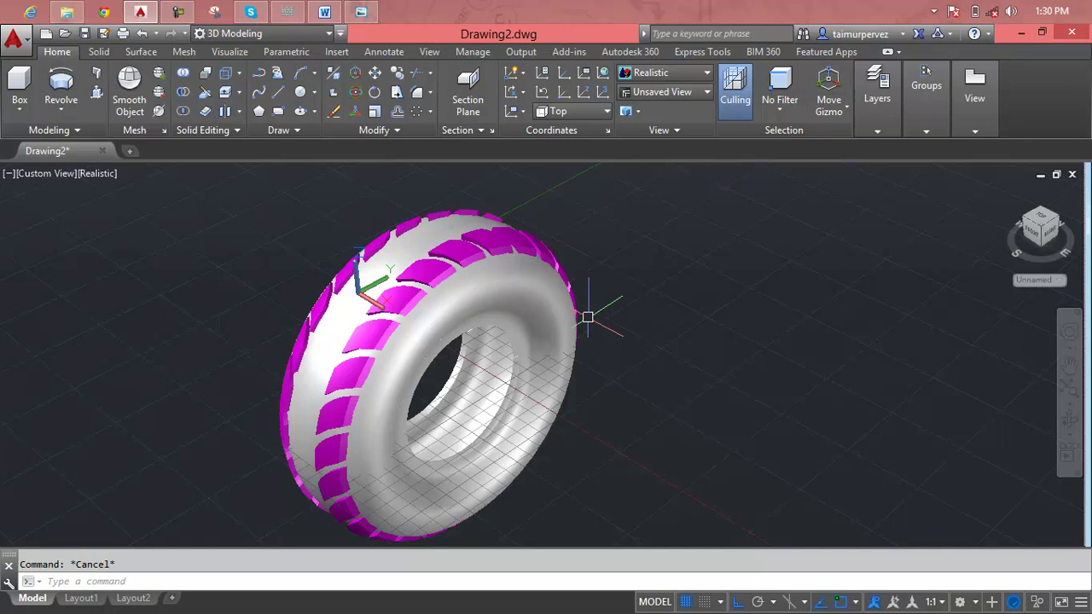
key("F7")
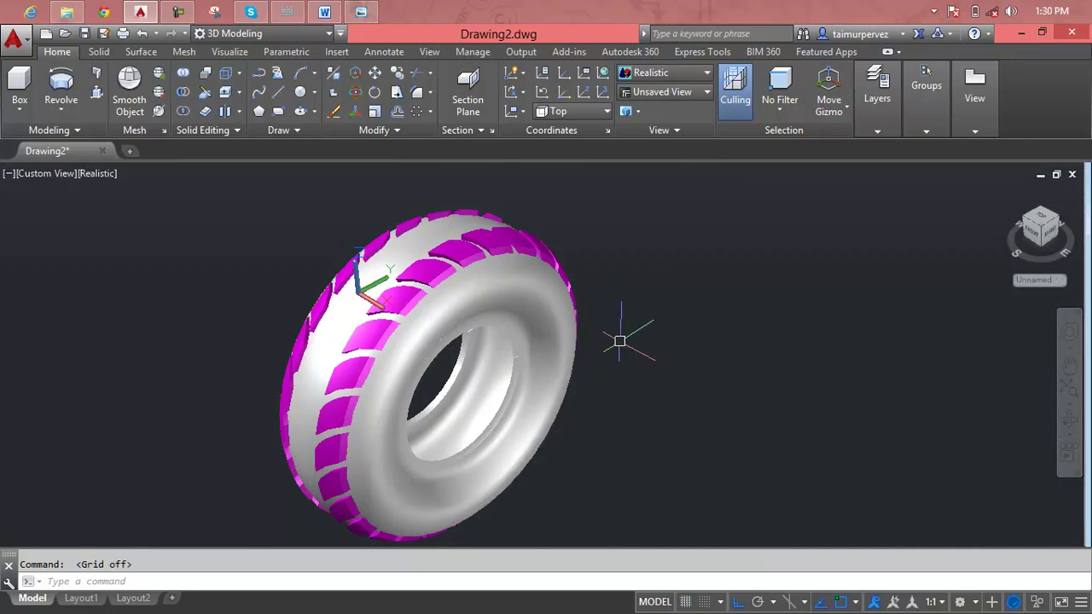
mouse_move(622, 354)
middle_mouse_down("shift")
mouse_move(456, 427)
mouse_move(512, 407)
middle_mouse_up("shift")
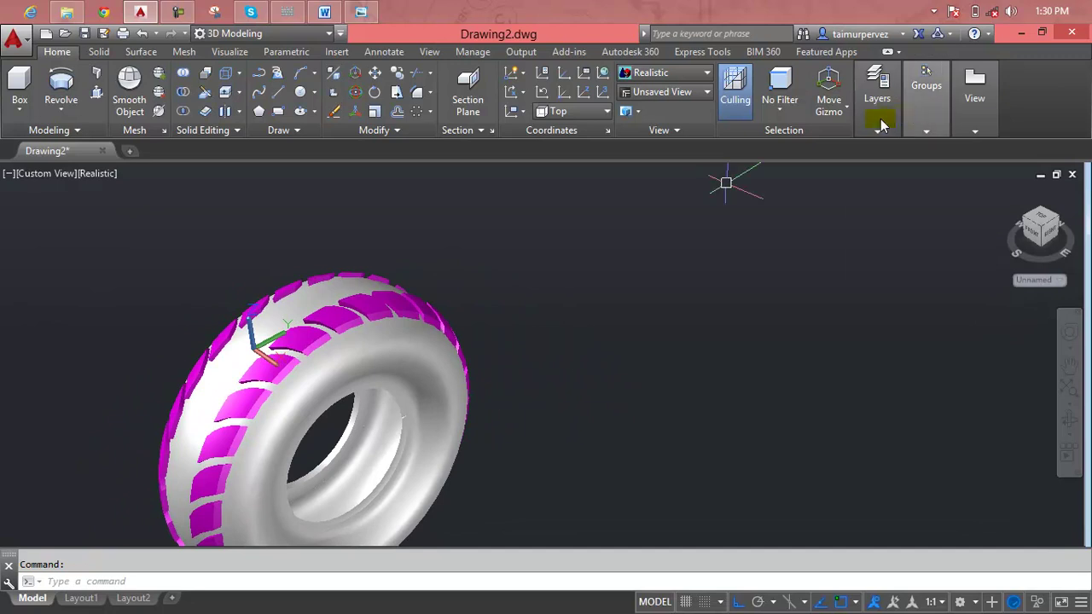
mouse_move(878, 94)
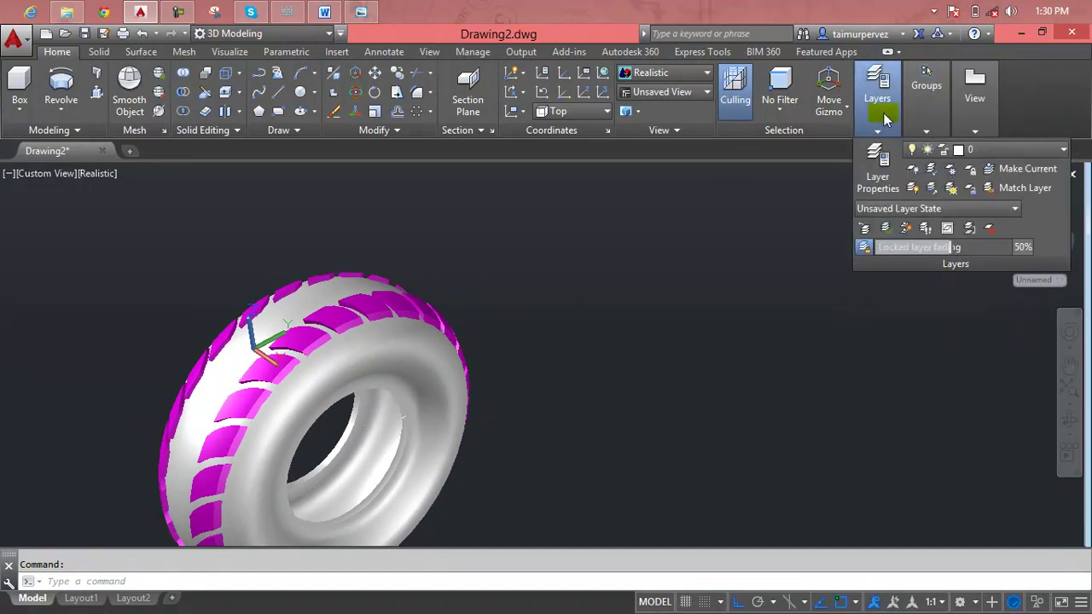
Change Layer1's colour to black
left_click(992, 152)
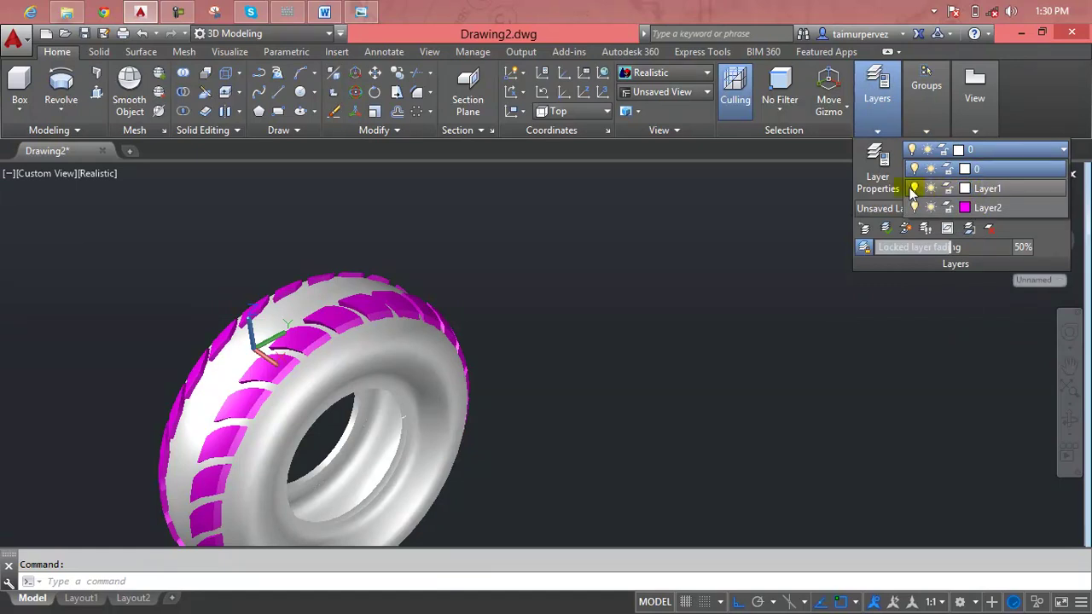
left_click(964, 188)
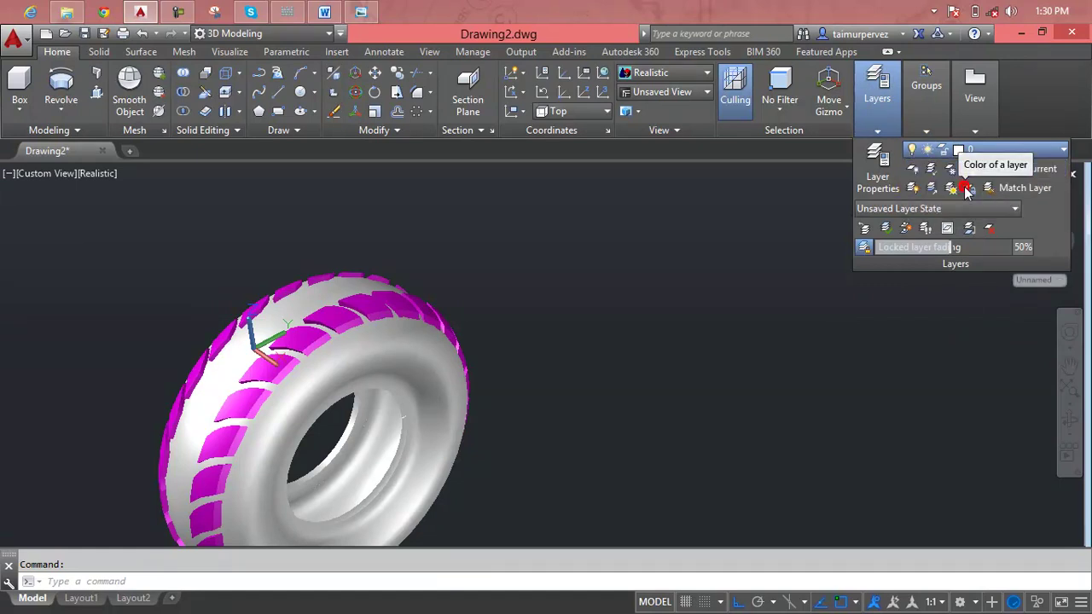
left_click(422, 383)
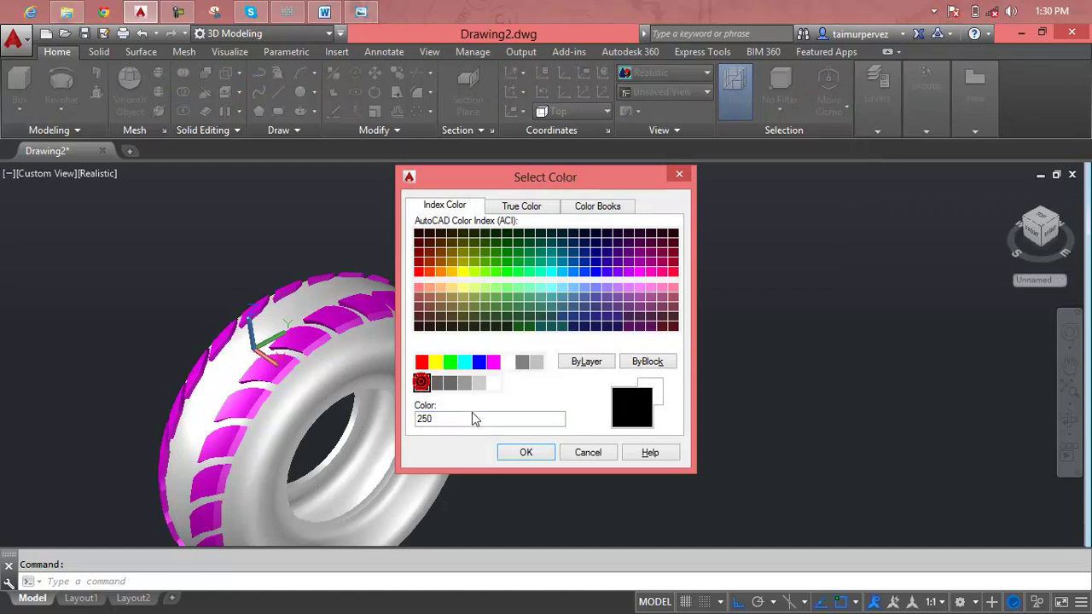
left_click(509, 454)
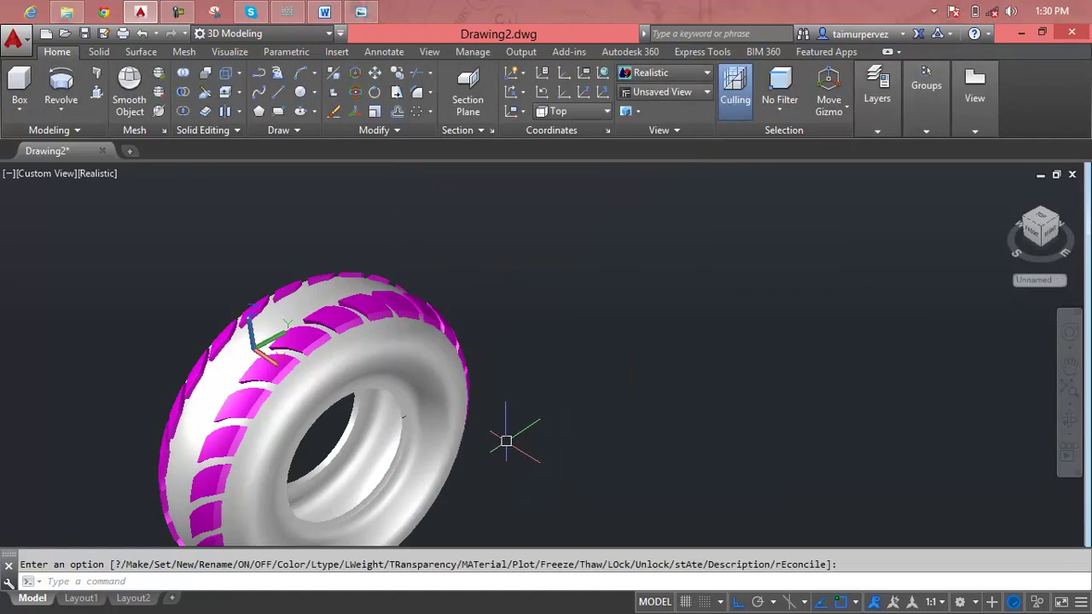
key("Escape")
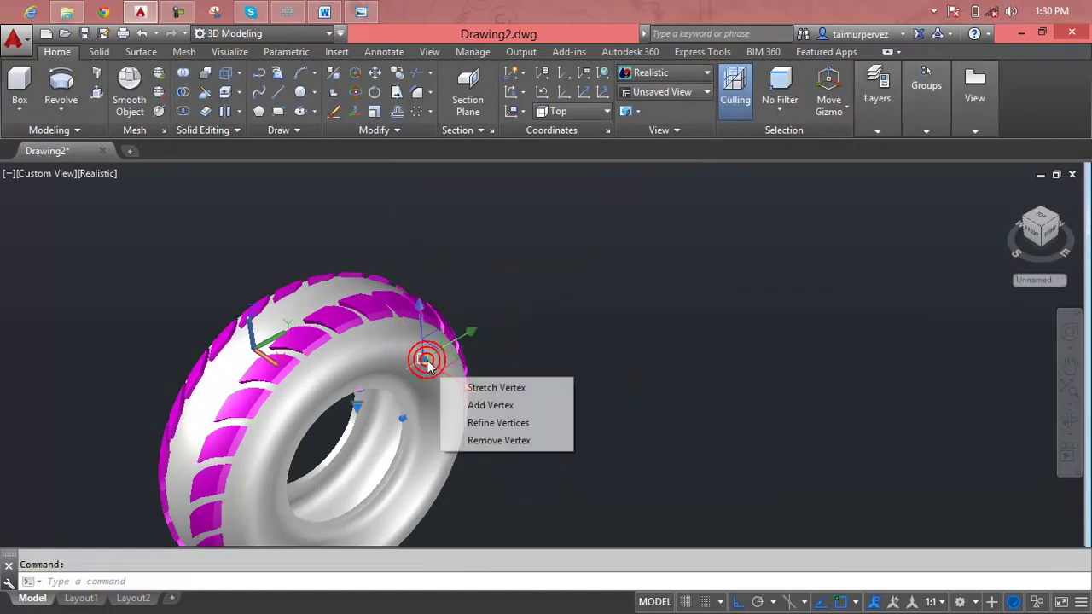
Move the revolved tire body onto Layer1
left_click(425, 357)
left_click(879, 125)
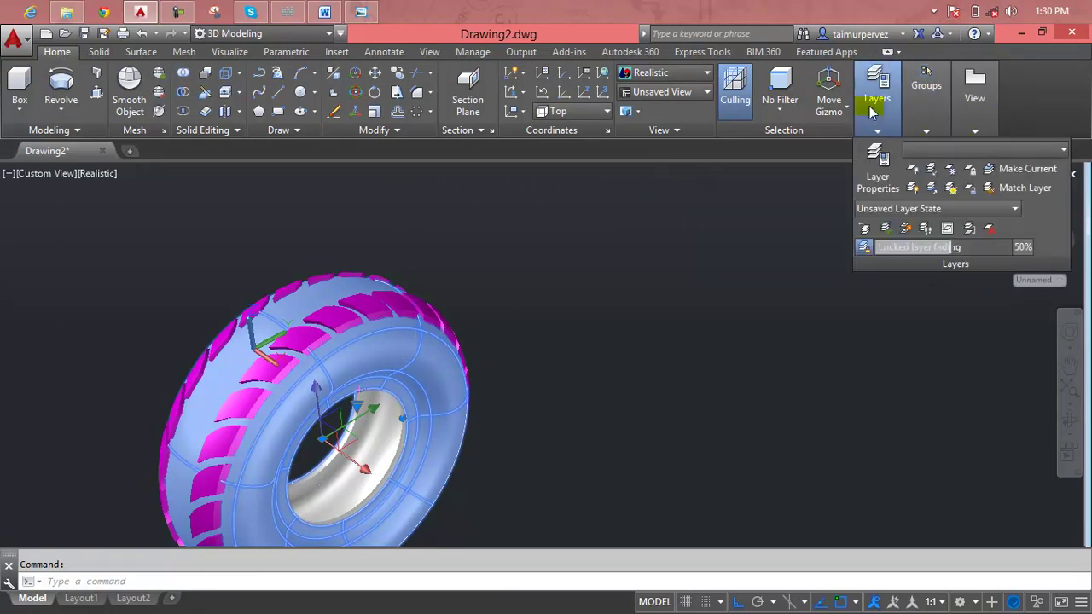
left_click(982, 150)
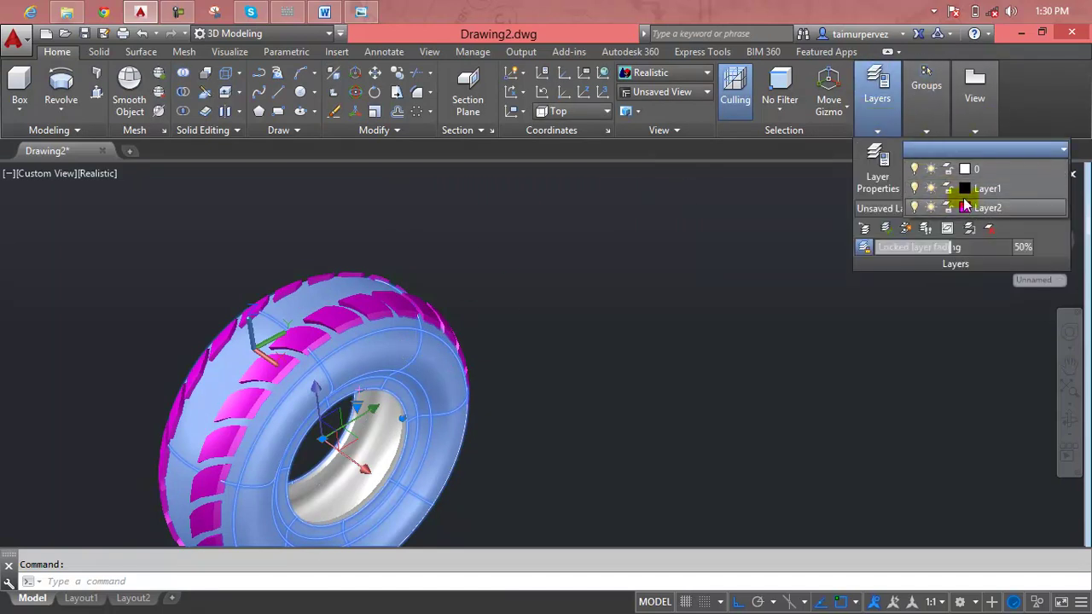
left_click(978, 191)
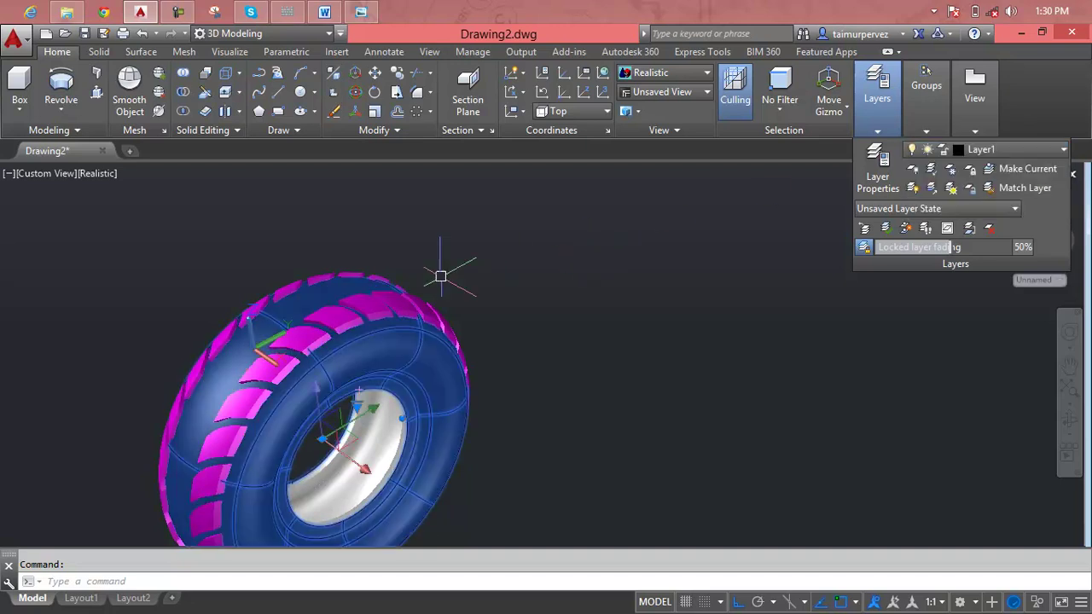
key("Escape")
left_click(361, 312)
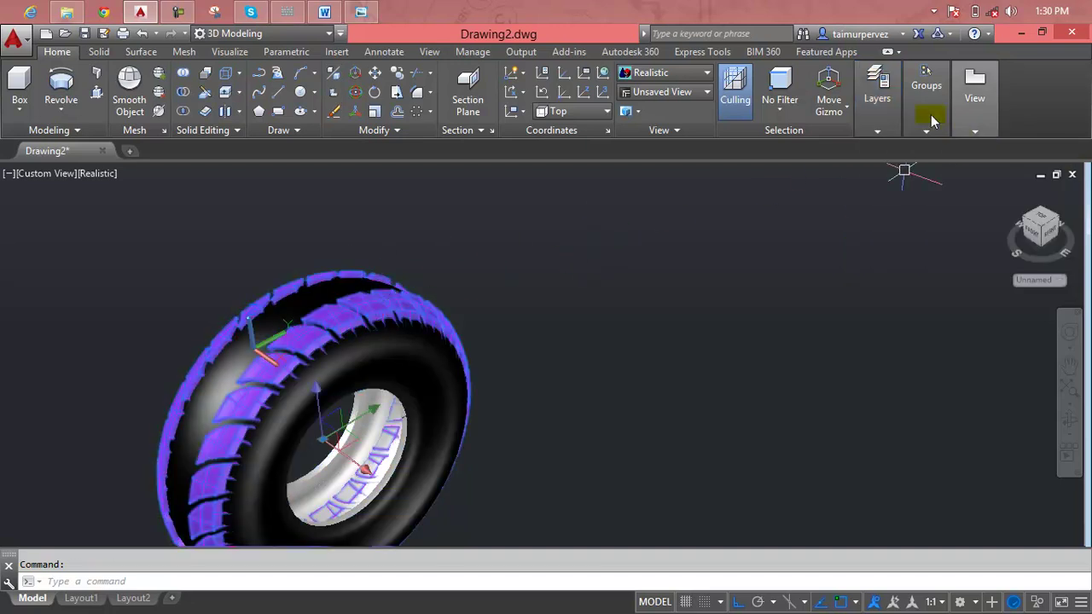
Change Layer2's colour from magenta to index colour 28, dark brown
left_click(927, 94)
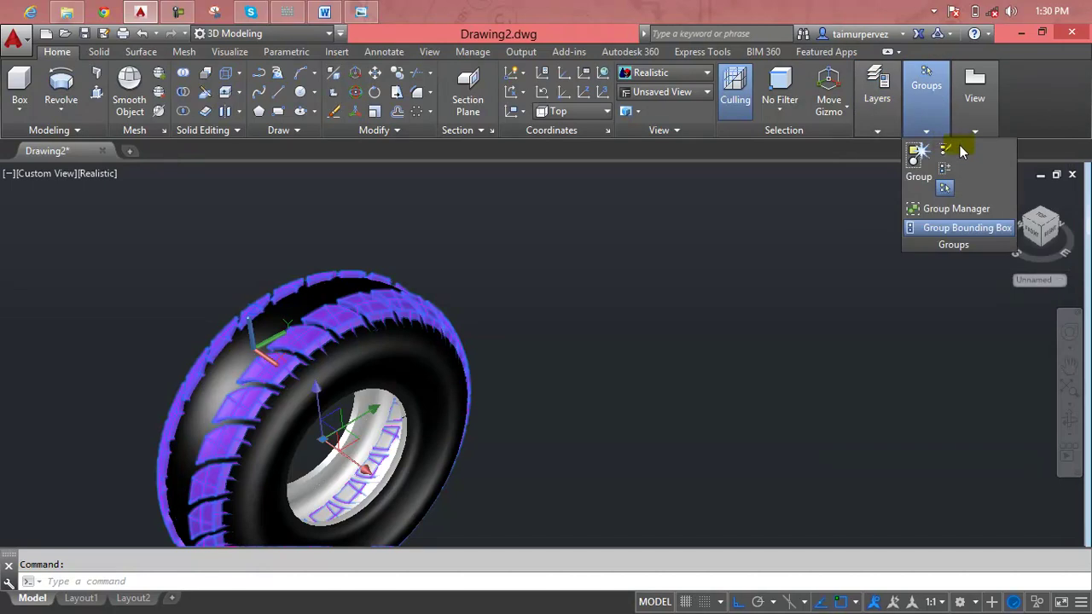
mouse_move(878, 98)
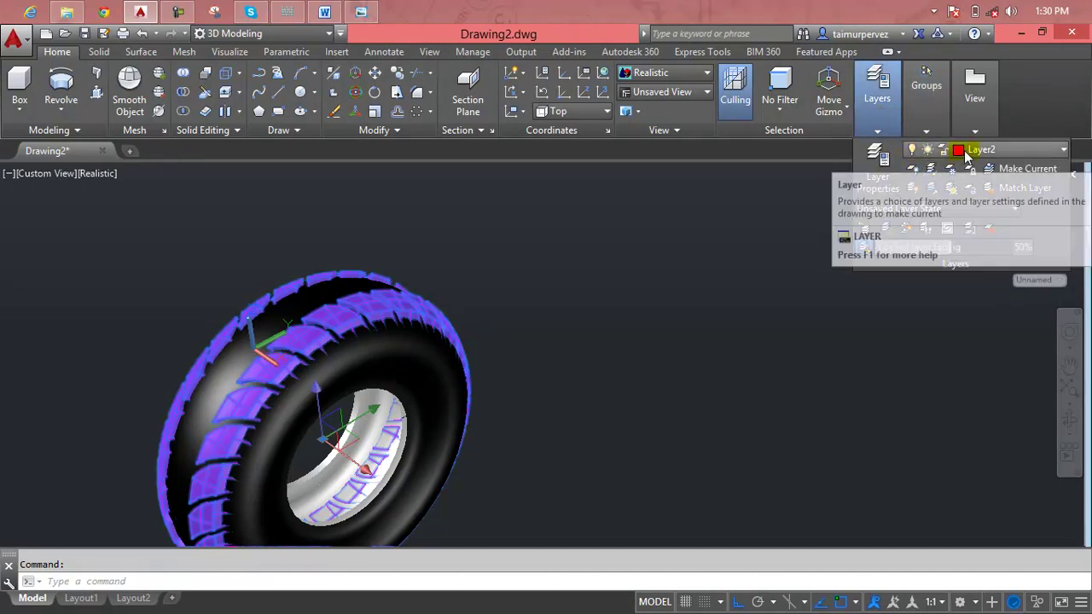
left_click(961, 151)
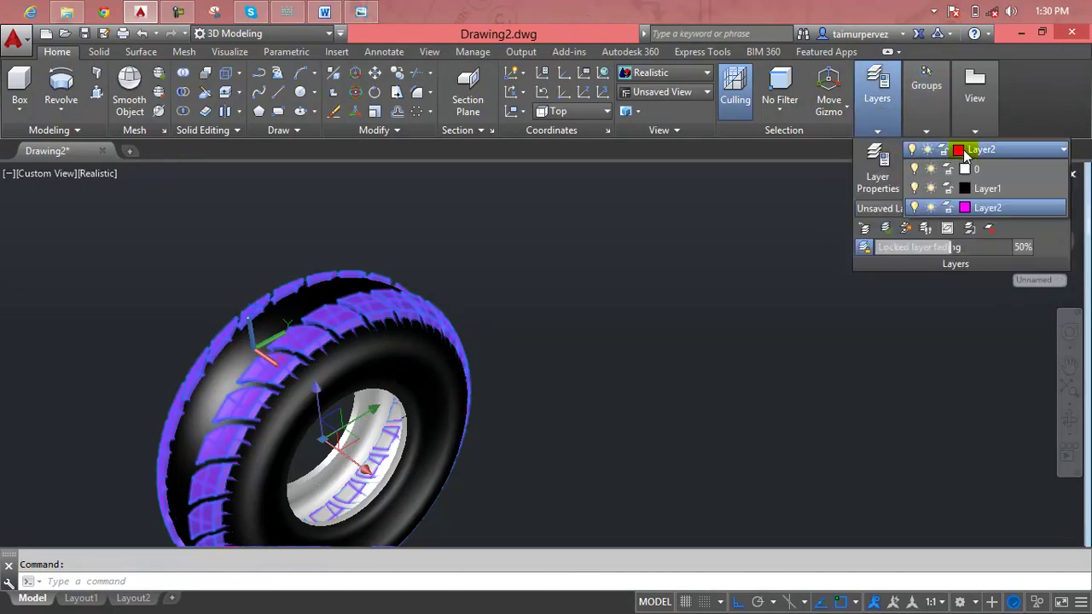
left_click(966, 208)
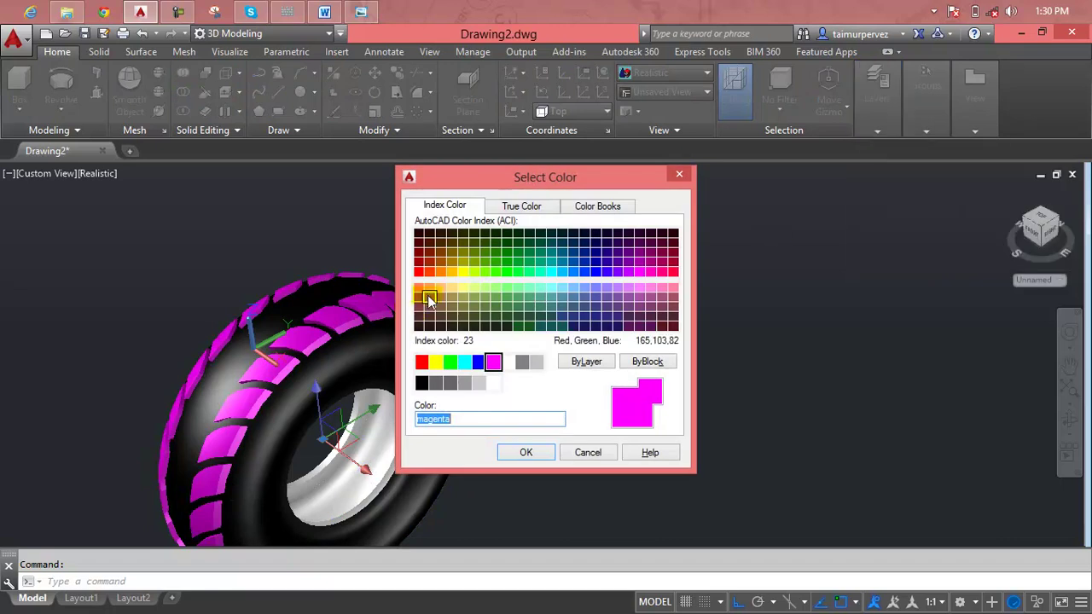
left_click(430, 236)
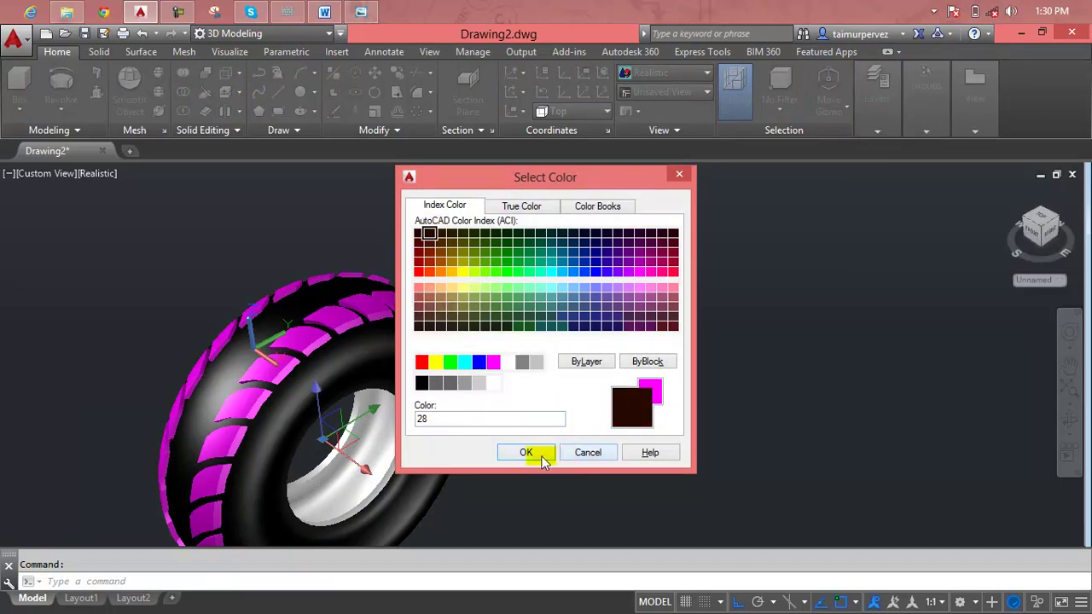
left_click(526, 452)
left_click(612, 305)
key("Escape")
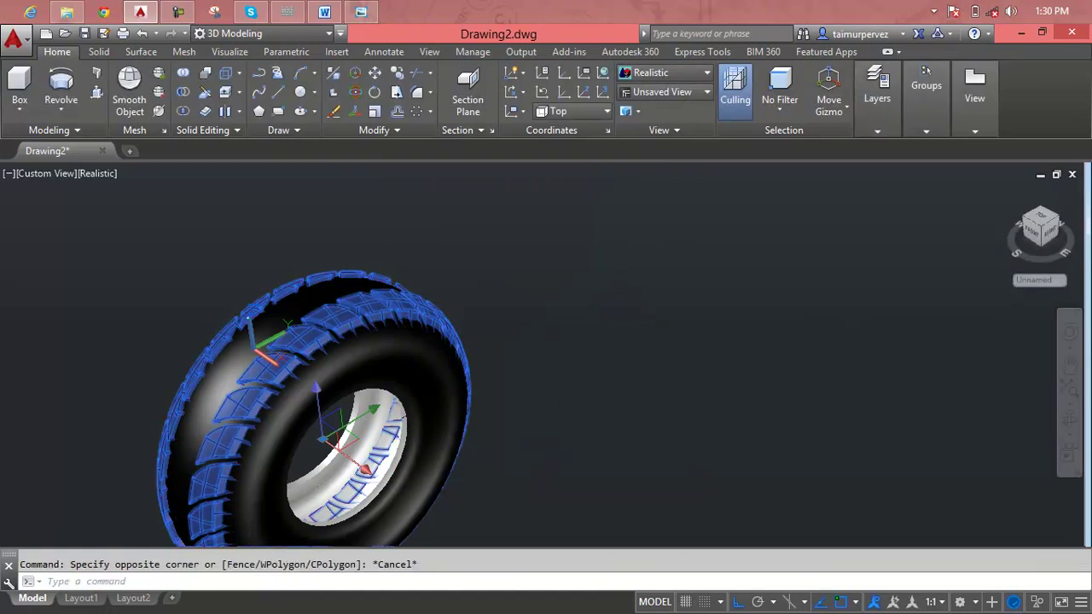
key("Escape")
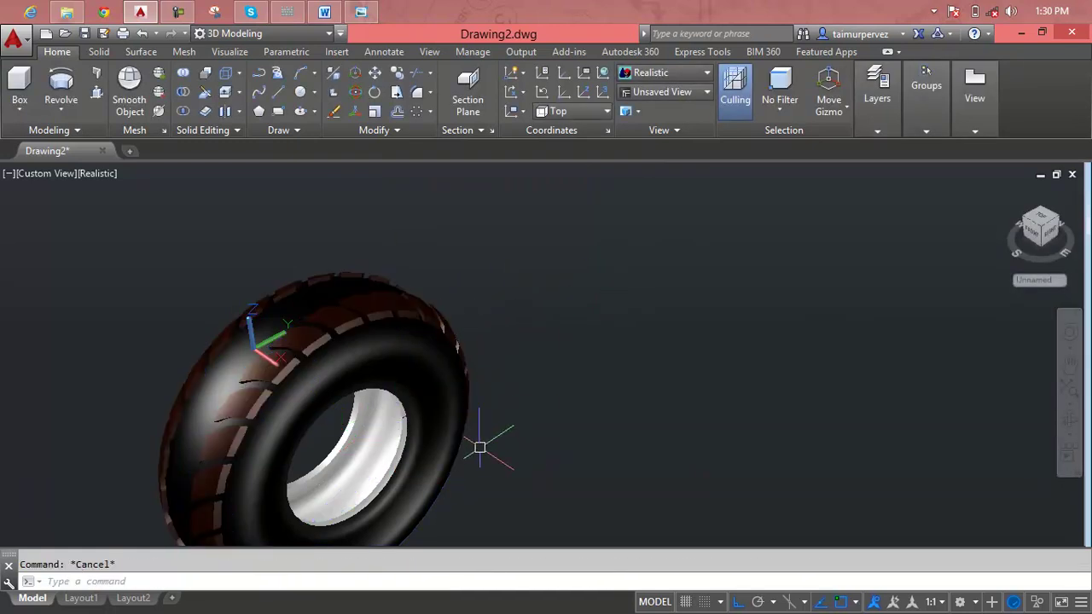
Orbit and zoom in on the black tire with its dark brown tread lugs
mouse_move(477, 451)
middle_mouse_down("shift")
mouse_move(317, 441)
mouse_move(705, 407)
mouse_move(634, 409)
mouse_move(629, 456)
mouse_move(558, 364)
mouse_move(524, 295)
mouse_move(459, 329)
mouse_move(473, 376)
mouse_move(416, 368)
mouse_move(498, 412)
mouse_move(727, 373)
mouse_move(746, 383)
mouse_move(628, 358)
mouse_move(461, 452)
mouse_move(444, 412)
middle_mouse_up("shift")
scroll(813, 293, "up", 1)
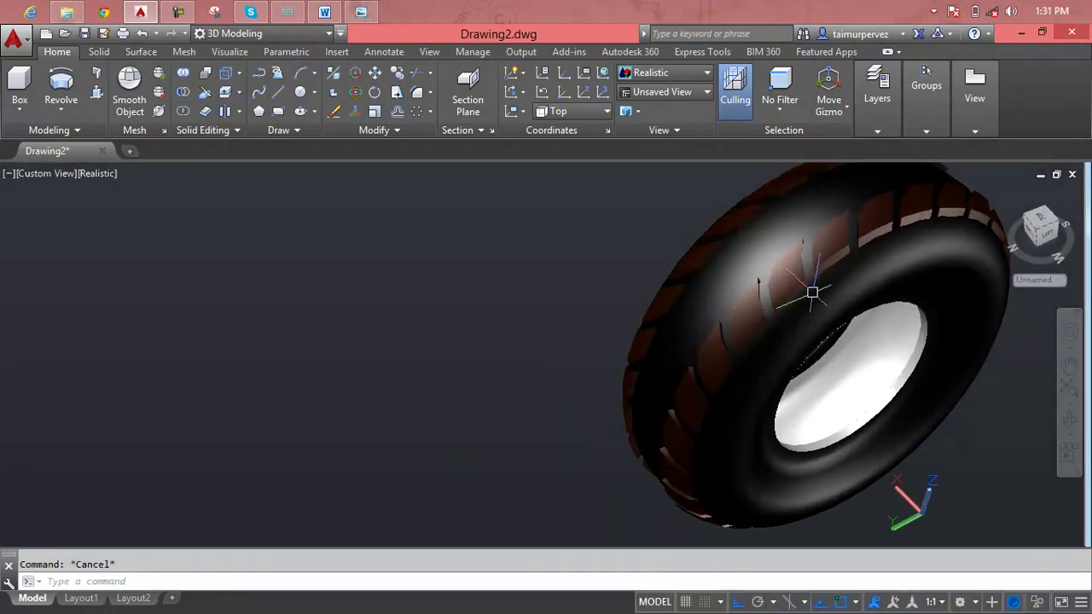